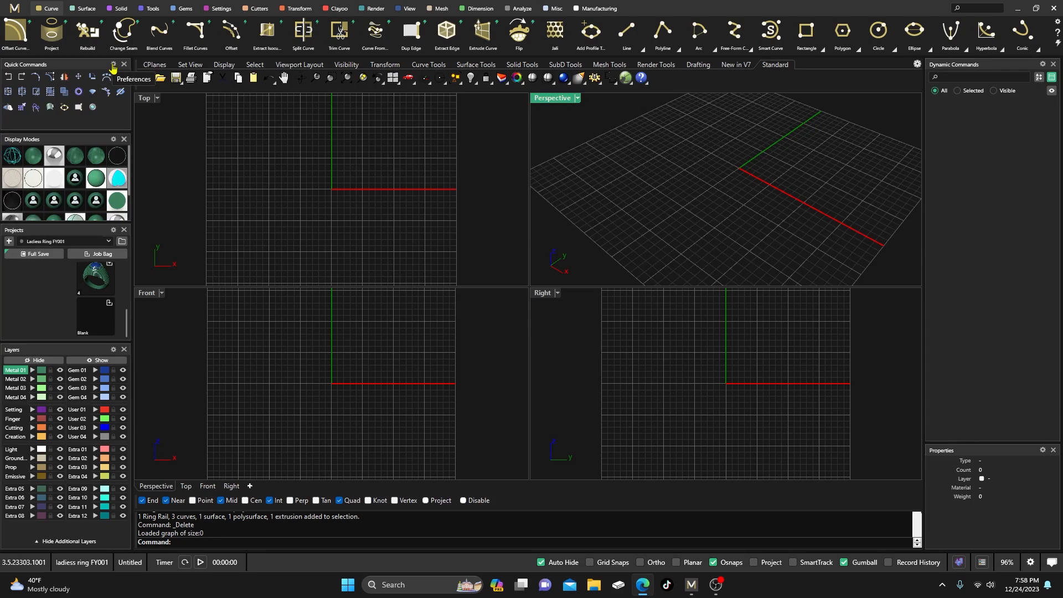
# Step: In the ribbon bar preferences, turn Show Icons off and back on to compare the ribbon's appearance
pyautogui.click(113, 67)
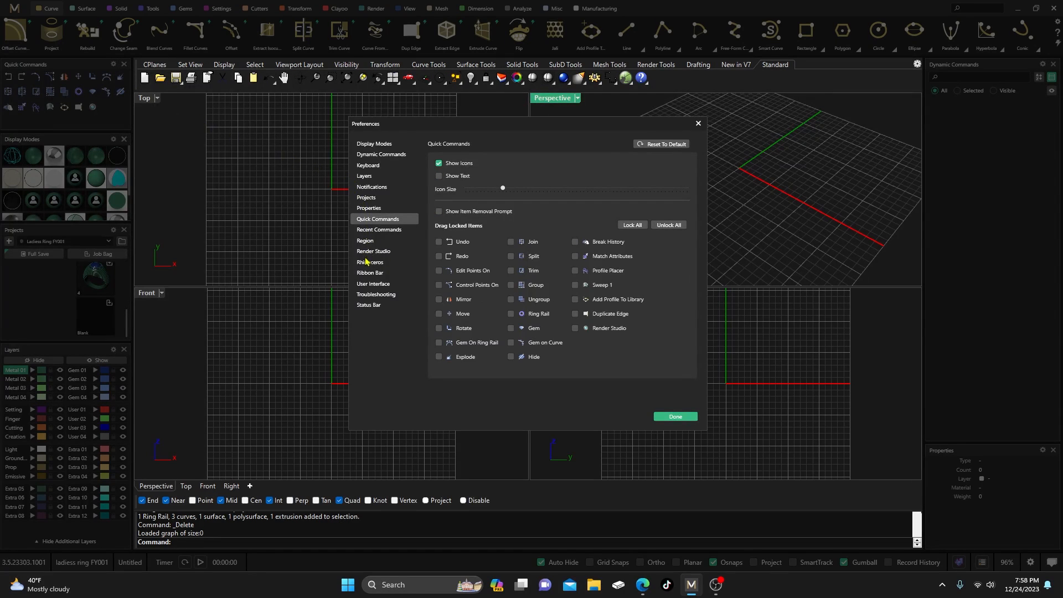
pyautogui.click(369, 273)
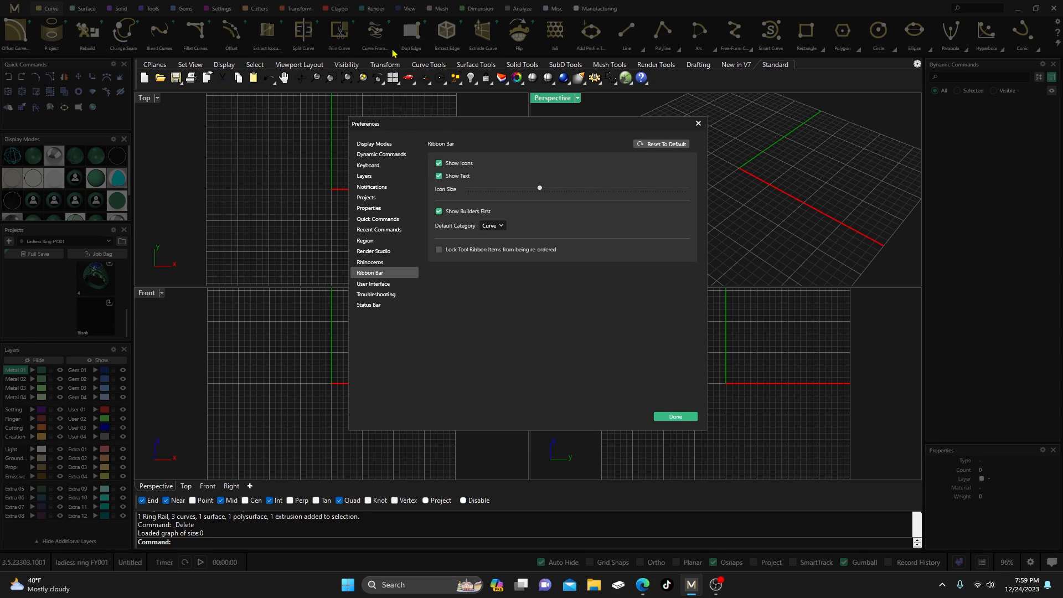
pyautogui.click(439, 164)
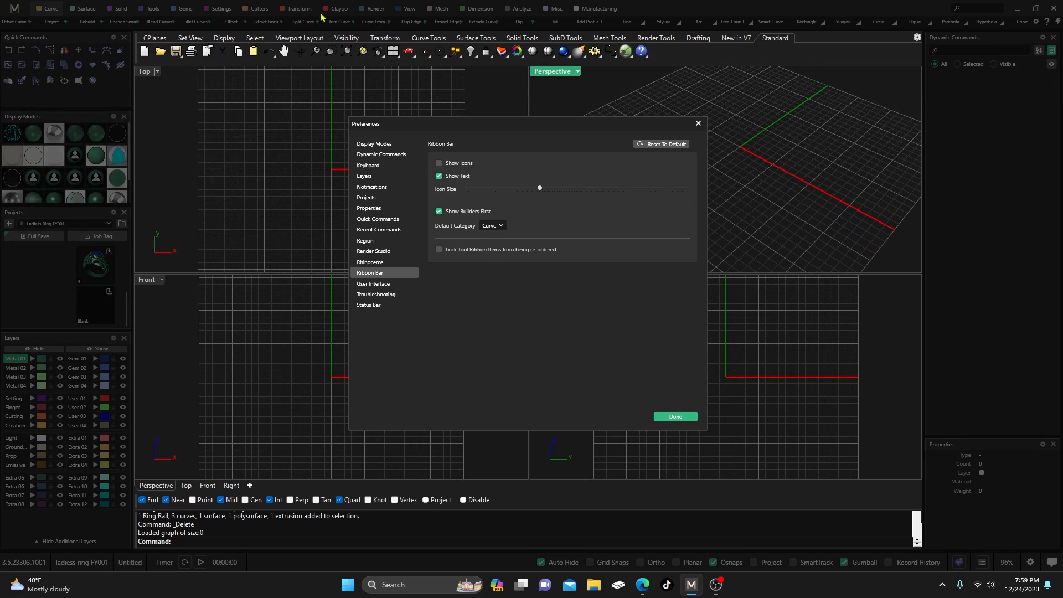
pyautogui.click(439, 164)
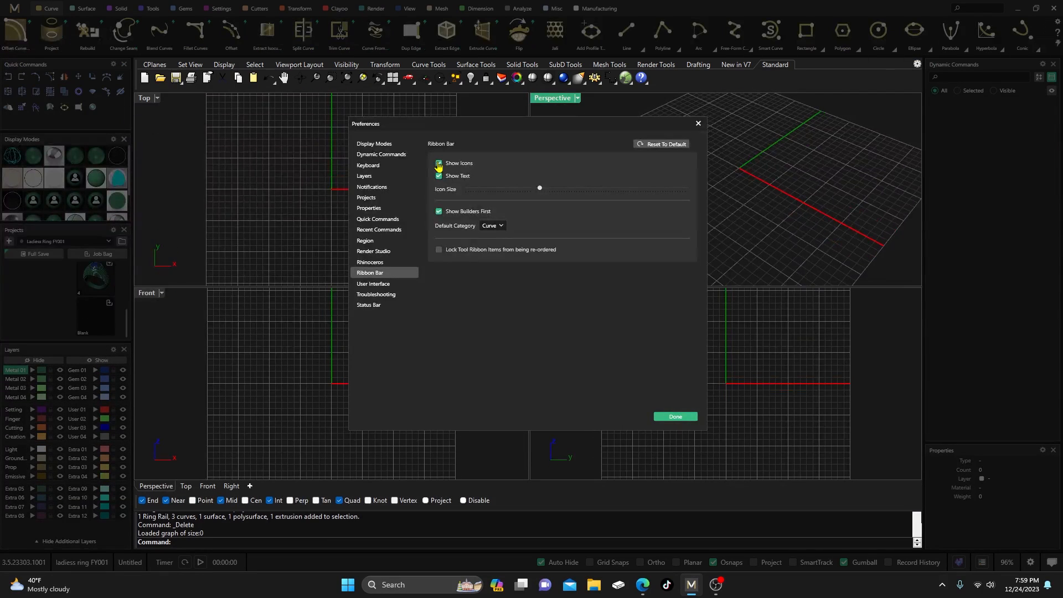
pyautogui.click(439, 164)
pyautogui.click(438, 163)
# Step: Toggle the ribbon bar's Show Text option off and back on, and close the preferences
pyautogui.click(439, 176)
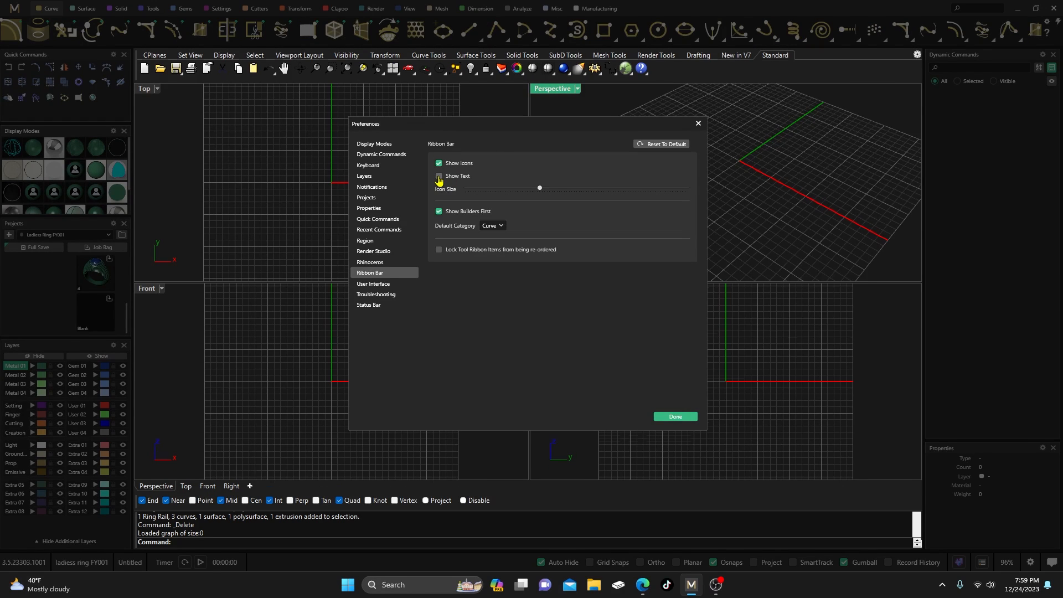
pyautogui.click(438, 176)
pyautogui.click(439, 177)
pyautogui.click(439, 177)
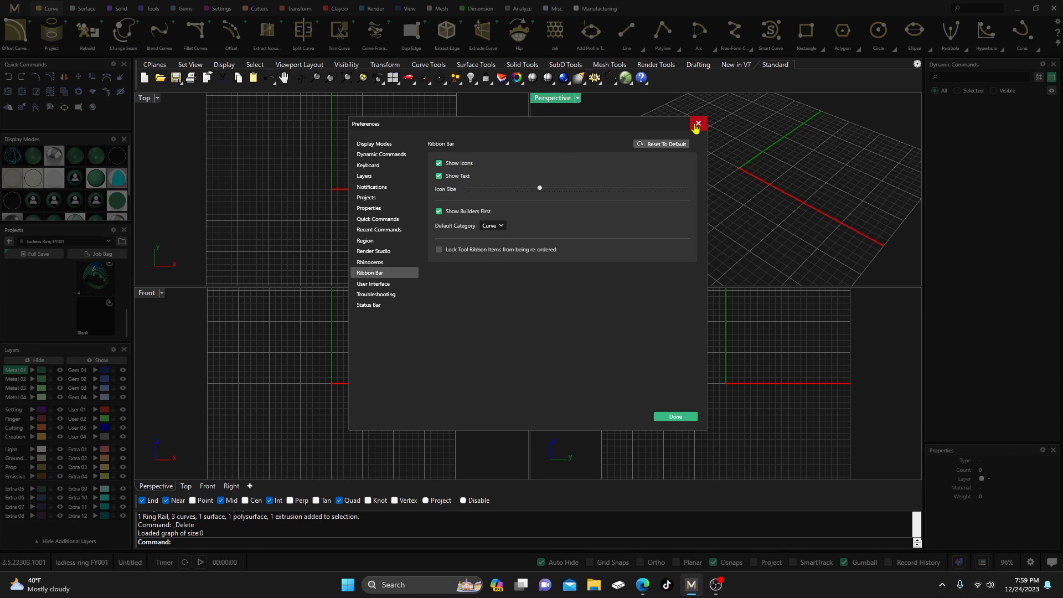
pyautogui.click(695, 125)
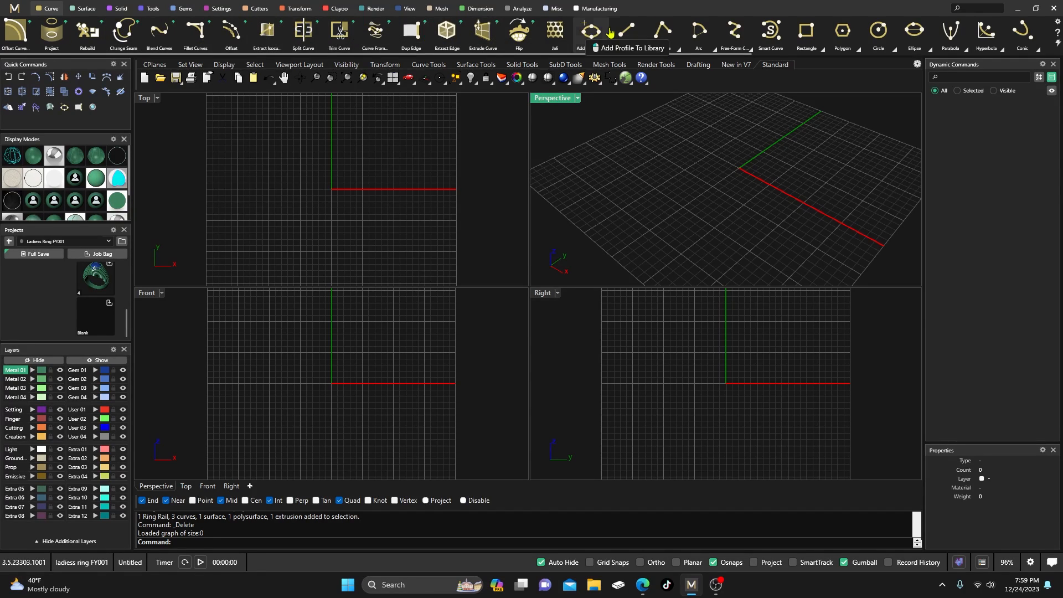
# Step: Limit the ribbon to builder tools and look through its categories from Surface and Solid to Misc and Manufacturing
pyautogui.click(1057, 45)
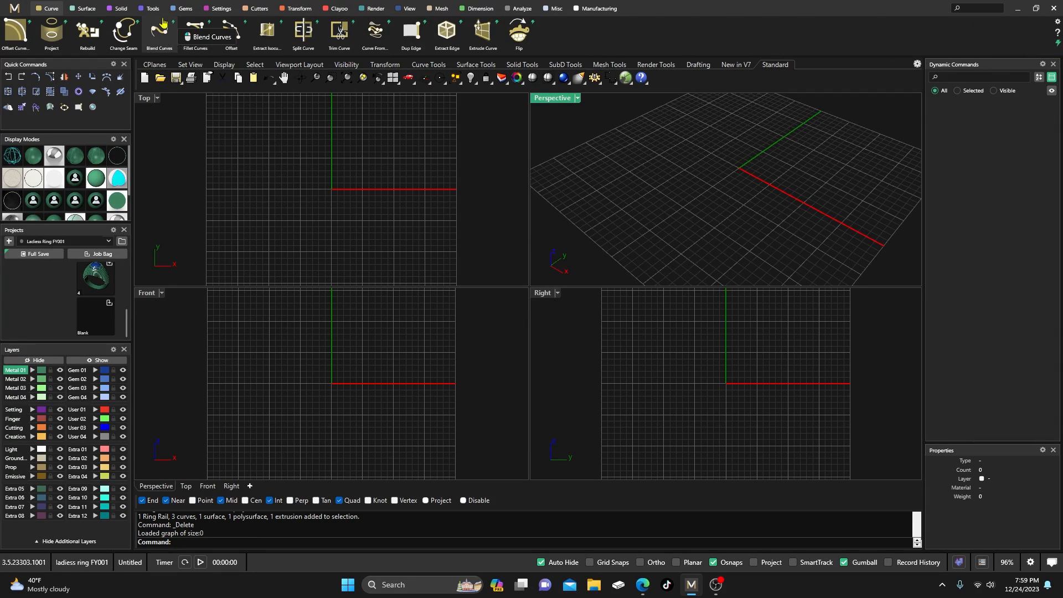
pyautogui.click(81, 9)
pyautogui.click(119, 10)
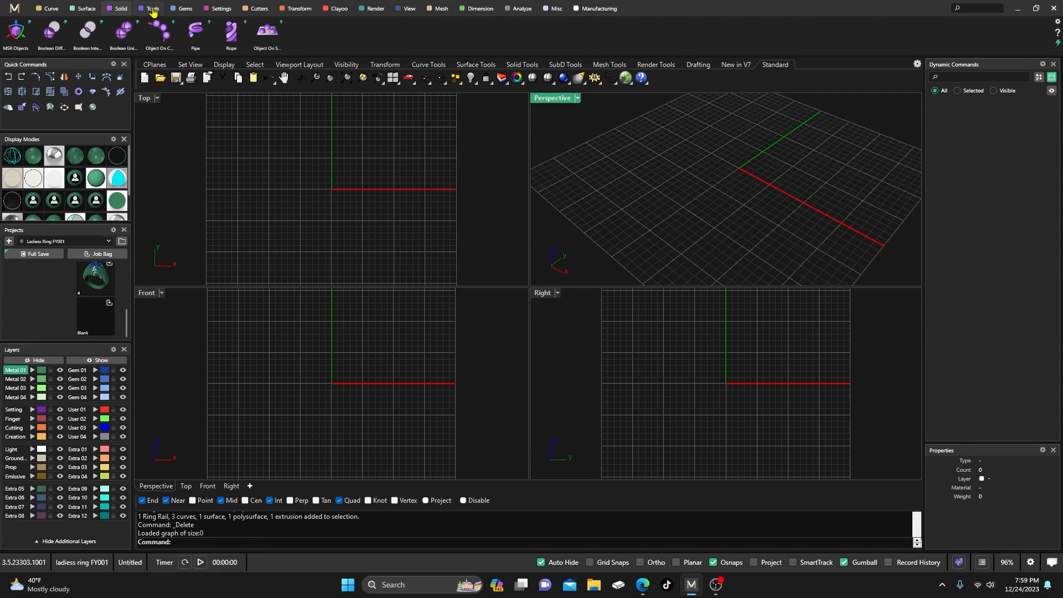
pyautogui.click(153, 9)
pyautogui.click(184, 9)
pyautogui.click(219, 9)
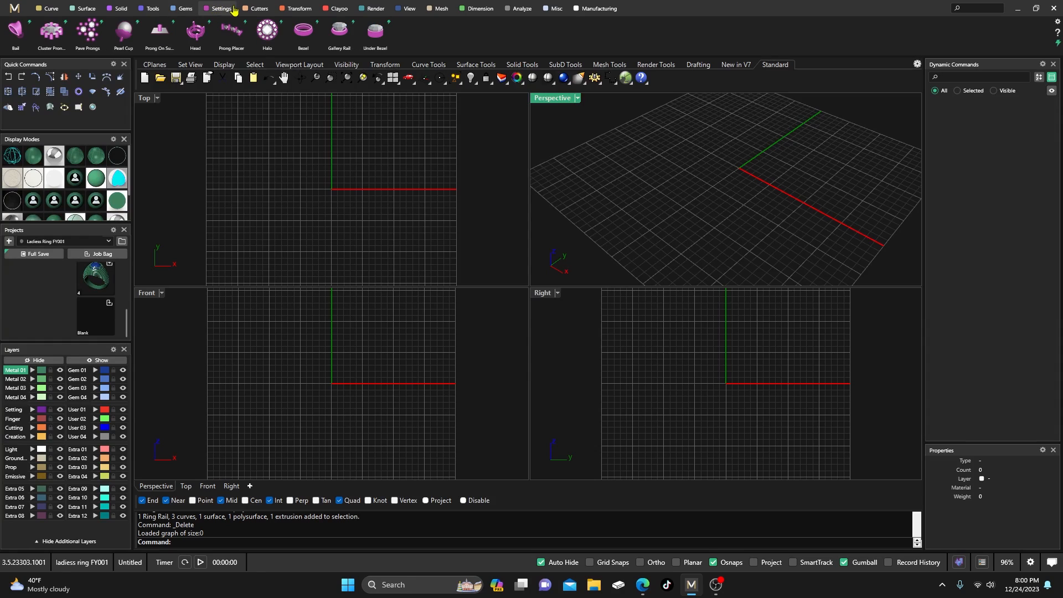
pyautogui.click(254, 9)
pyautogui.click(295, 10)
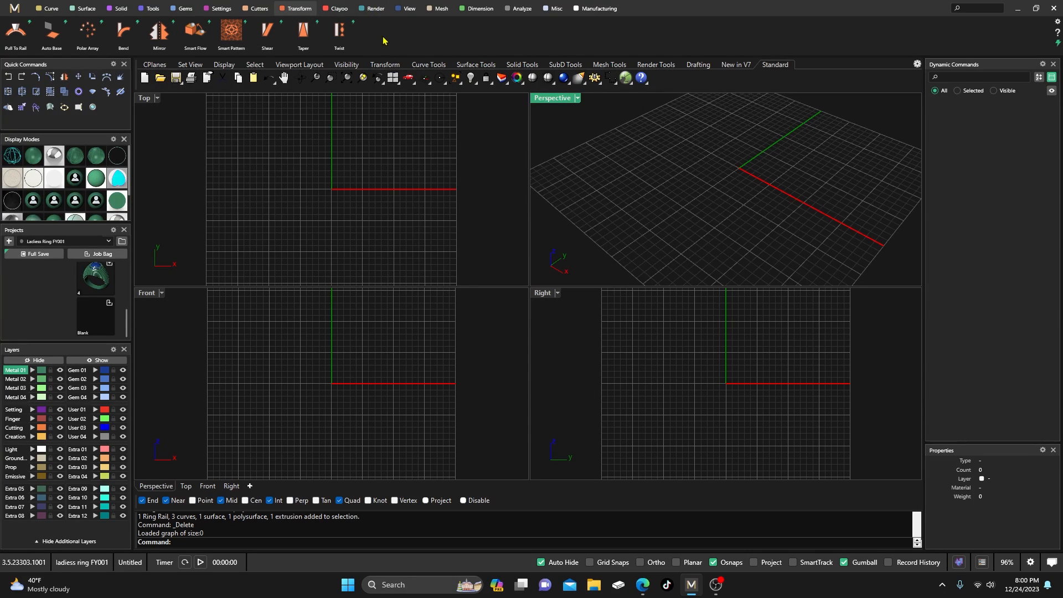
pyautogui.click(379, 9)
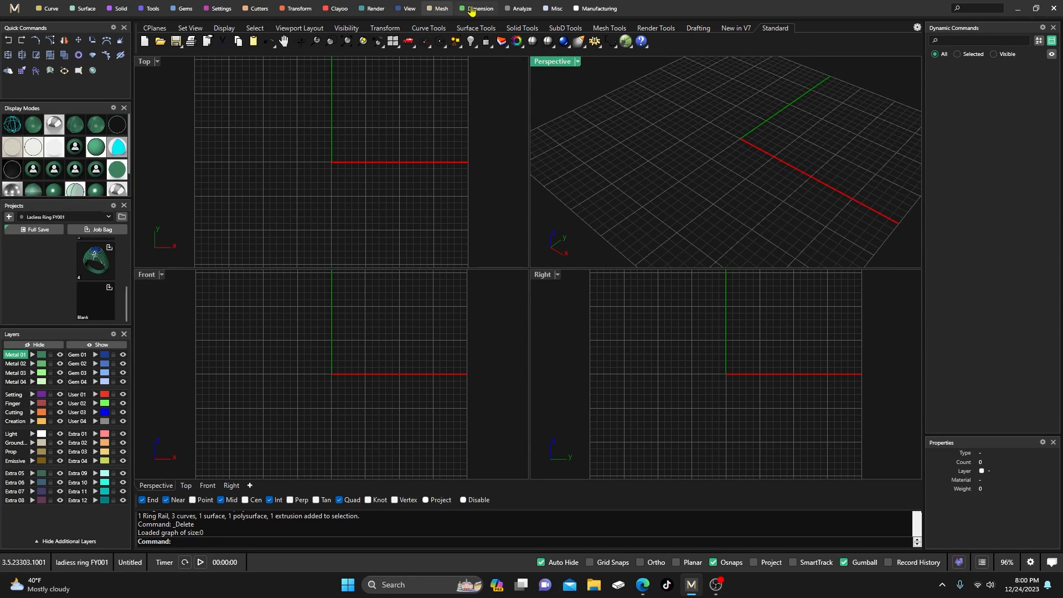
pyautogui.click(579, 10)
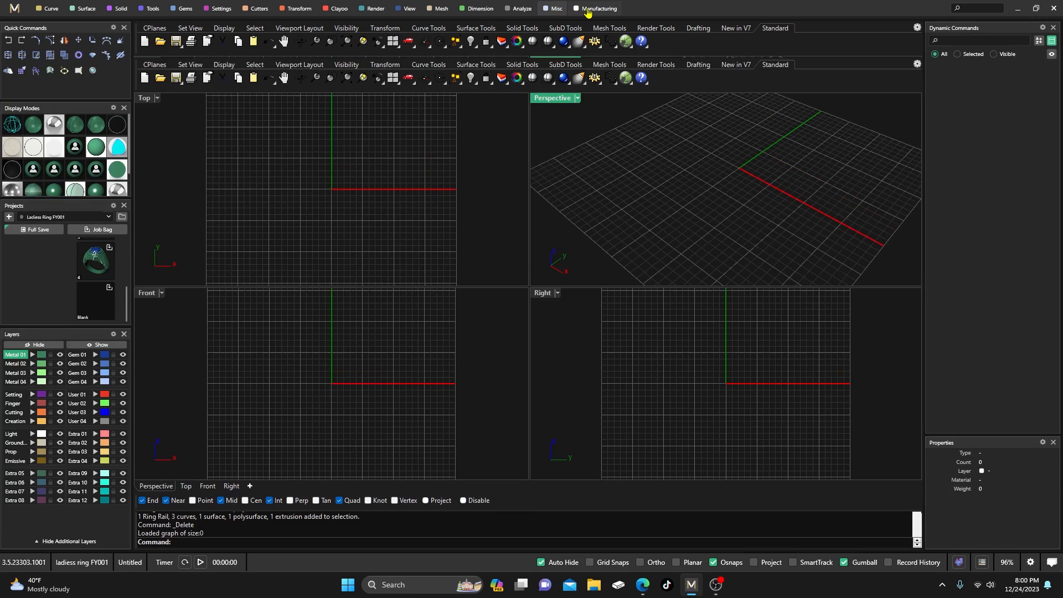
pyautogui.click(555, 12)
pyautogui.click(585, 9)
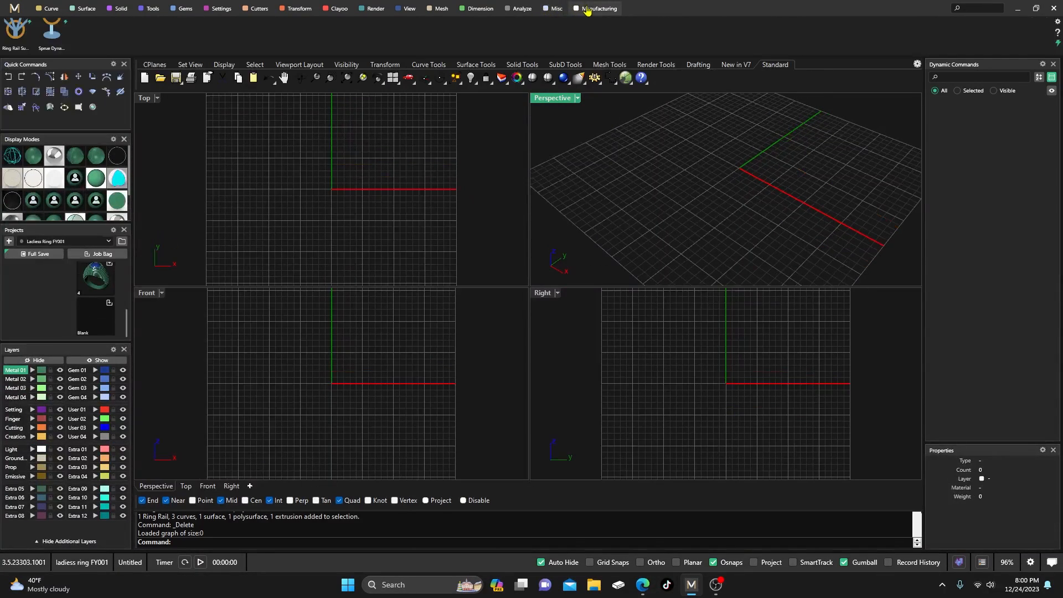
# Step: Show the ribbon's full tool set again and review the Manufacturing, Tools and Solid categories
pyautogui.click(1057, 44)
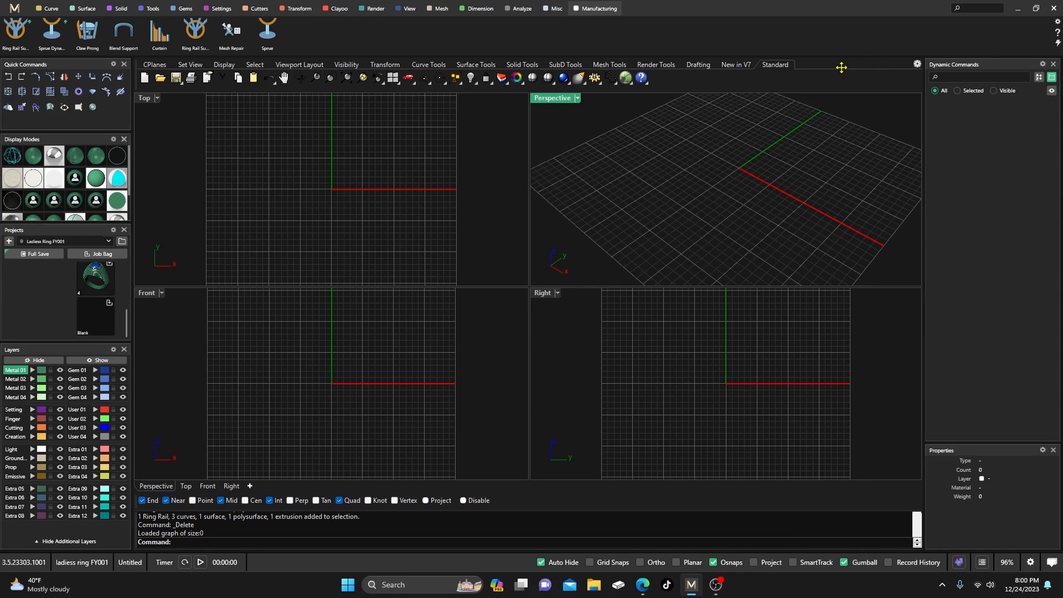
pyautogui.click(152, 8)
pyautogui.click(119, 8)
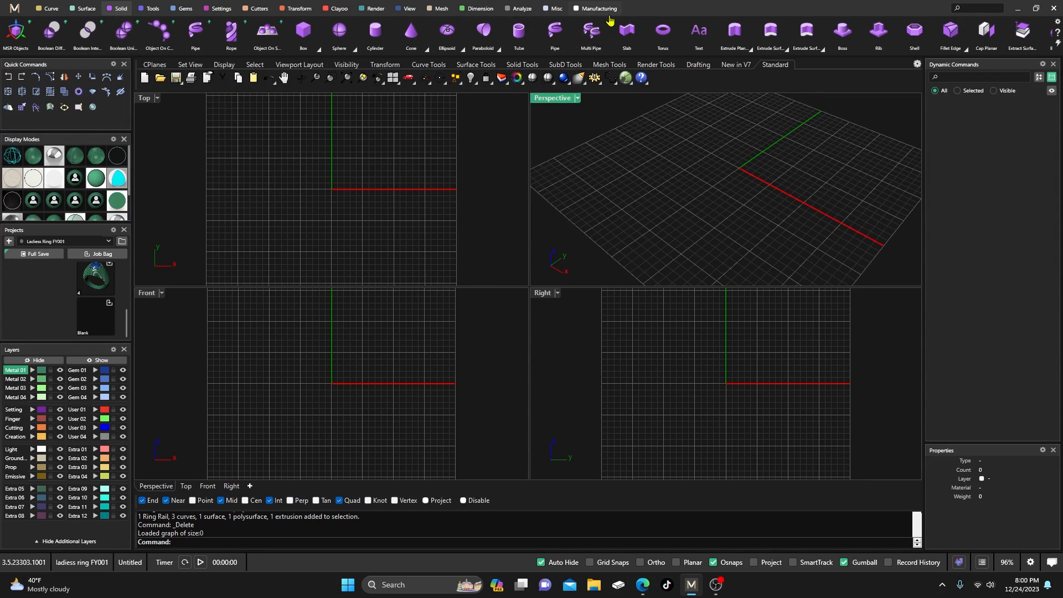
pyautogui.click(308, 162)
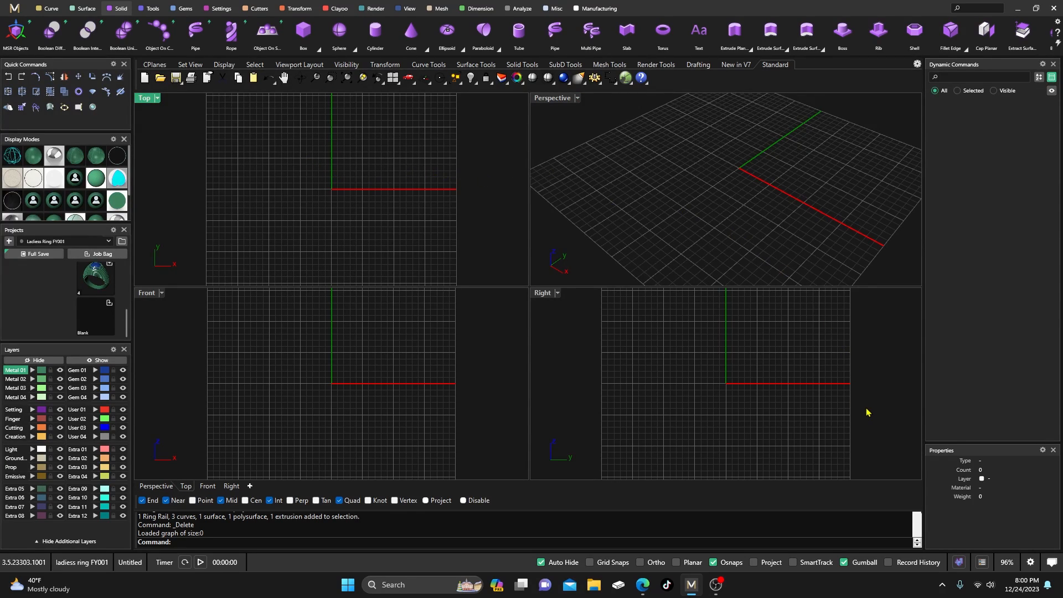
# Step: Show the context menu and place it over the Perspective viewport
pyautogui.click(982, 562)
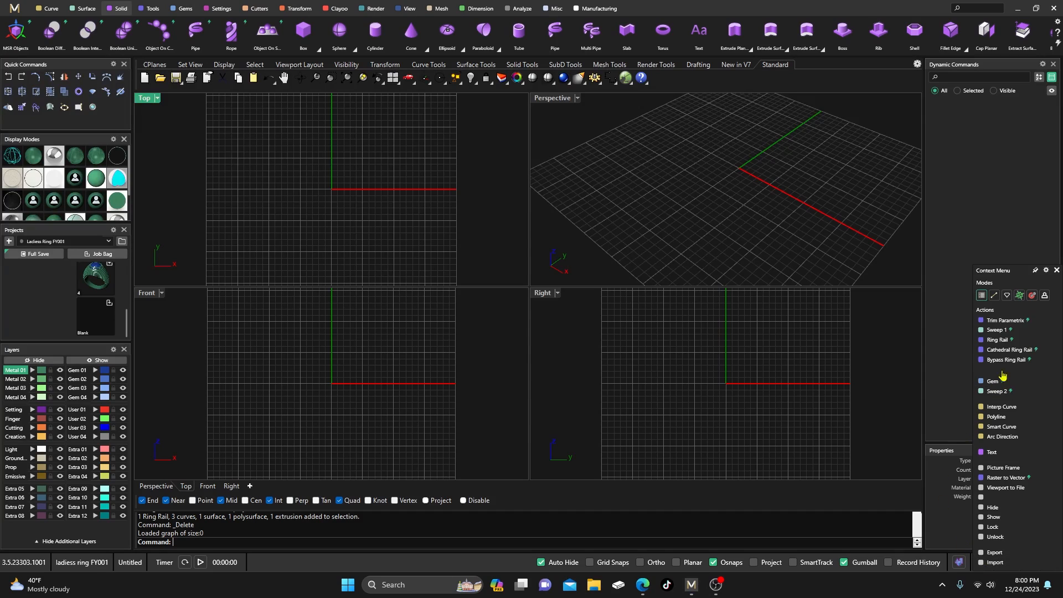
pyautogui.moveTo(1017, 272); pyautogui.dragTo(759, 153)
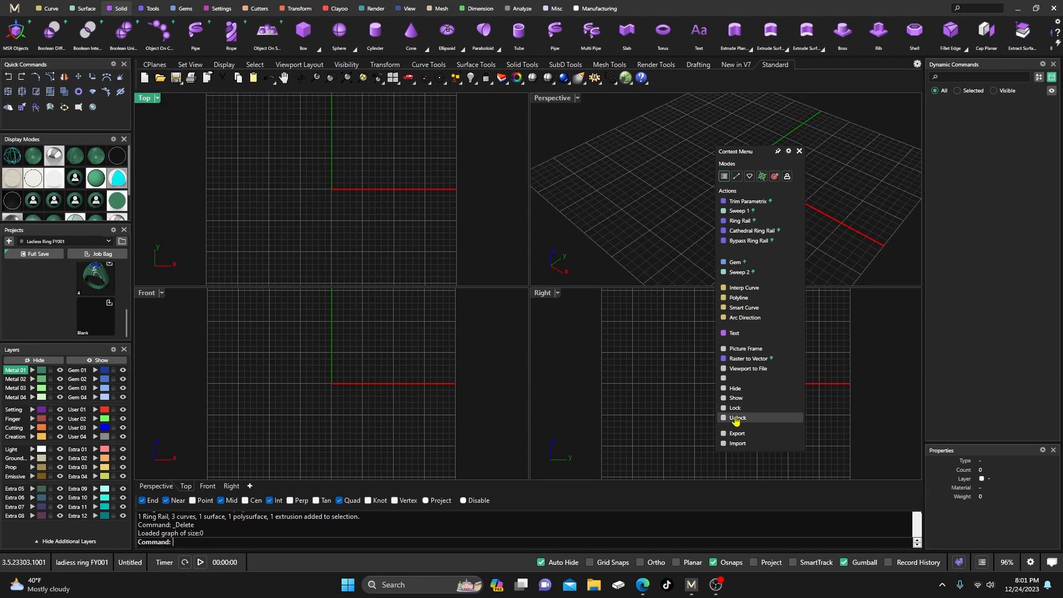
pyautogui.click(618, 186)
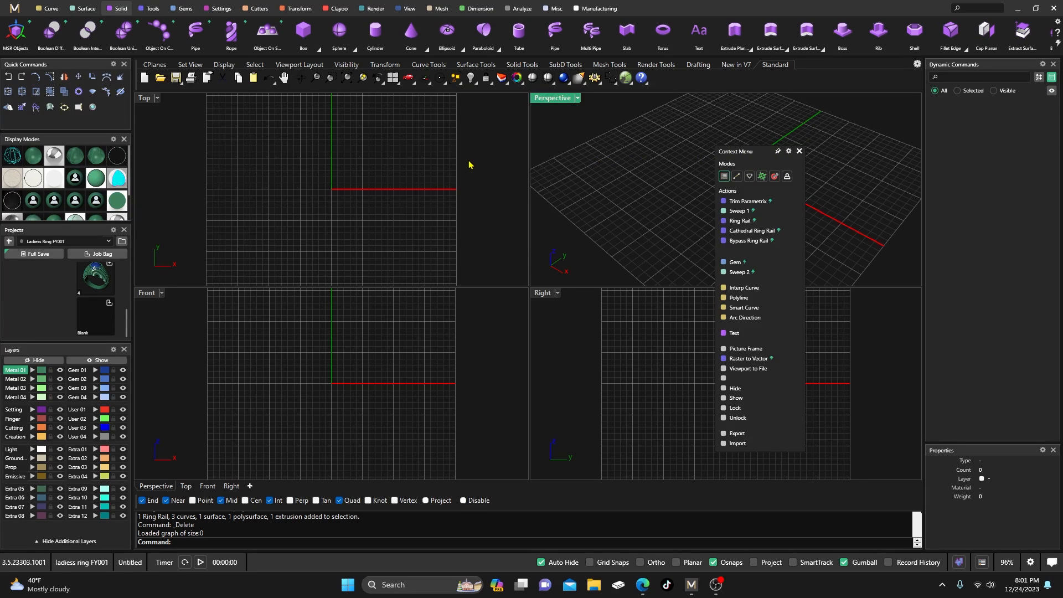
# Step: Create a US size 7 ring rail and an outside ring rail with 2 mm top and 1.8 mm side and bottom thickness
pyautogui.click(143, 11)
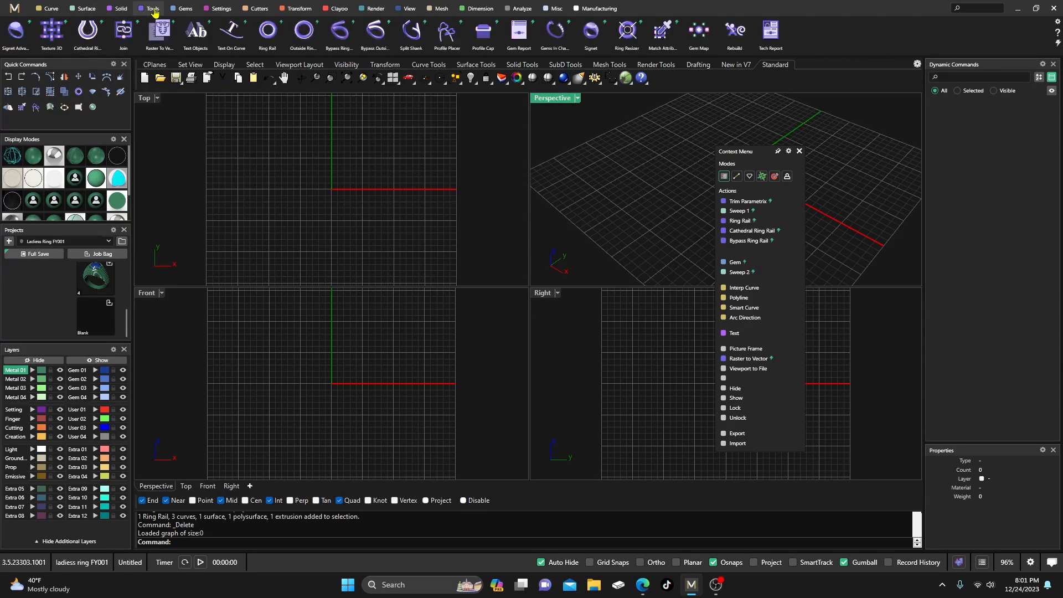
pyautogui.click(263, 35)
pyautogui.click(347, 242)
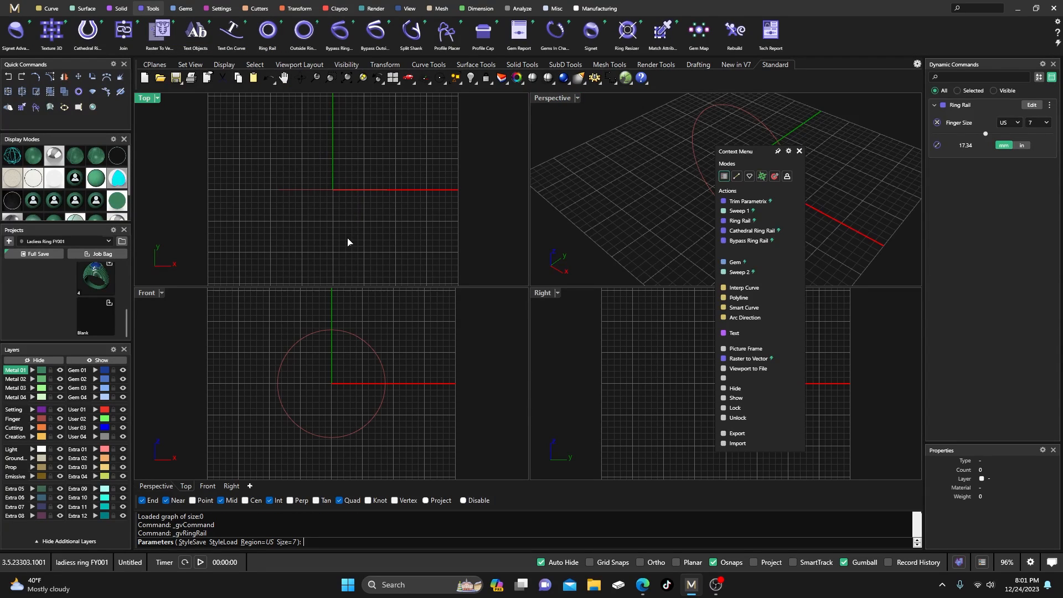
pyautogui.rightClick(358, 248)
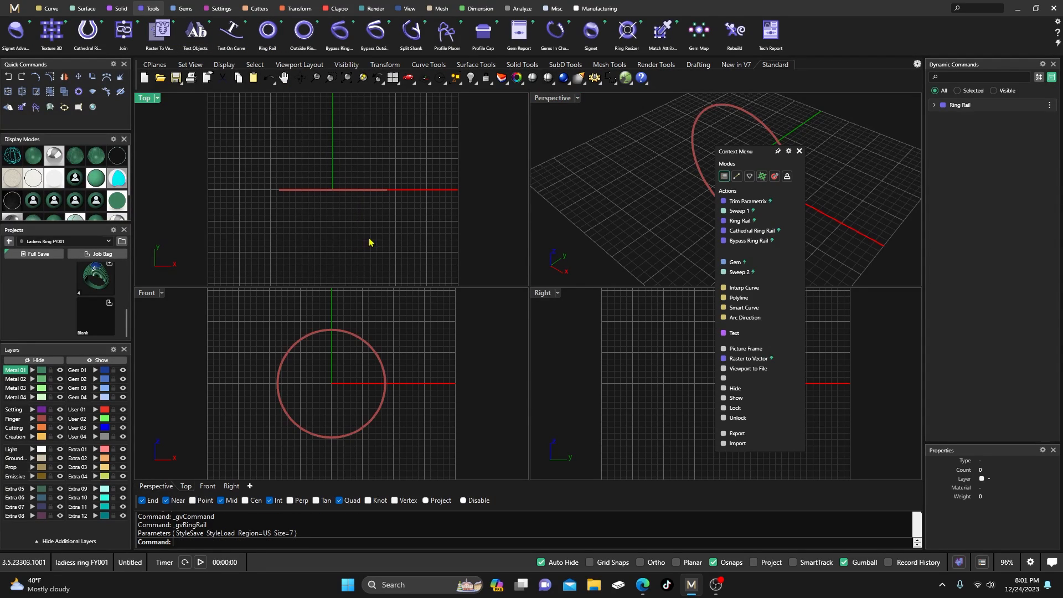
pyautogui.click(303, 30)
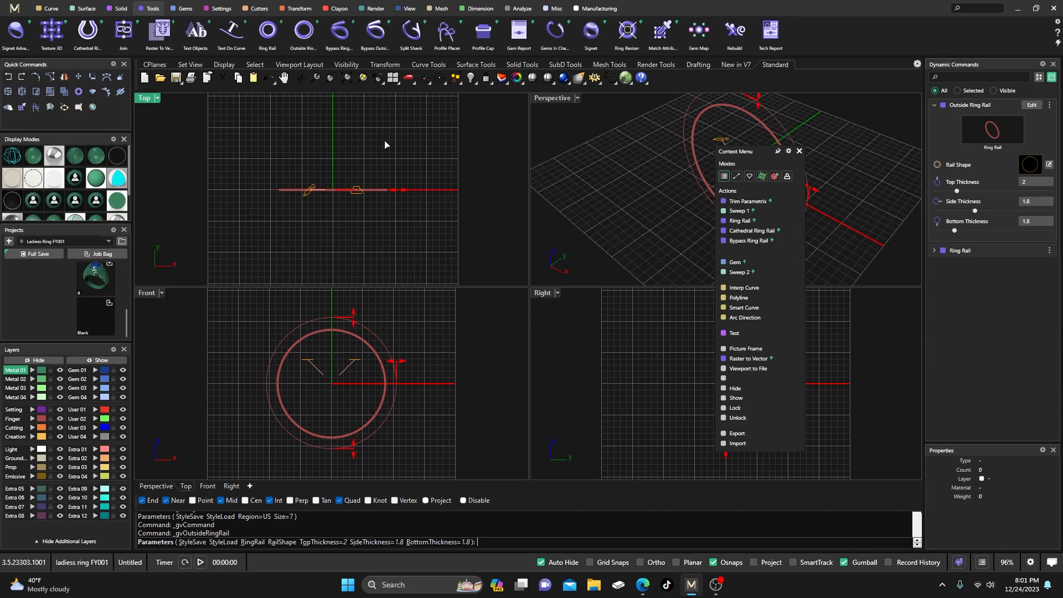
pyautogui.rightClick(427, 218)
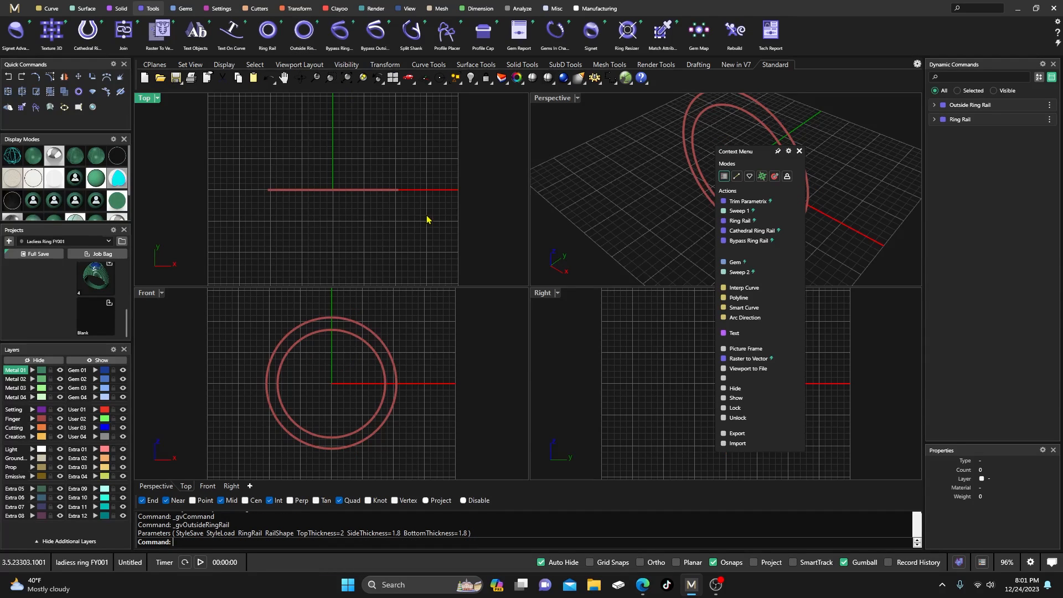
# Step: Use Profile Placer on the inner ring rail, with the outside ring rail as the outside curve
pyautogui.click(444, 37)
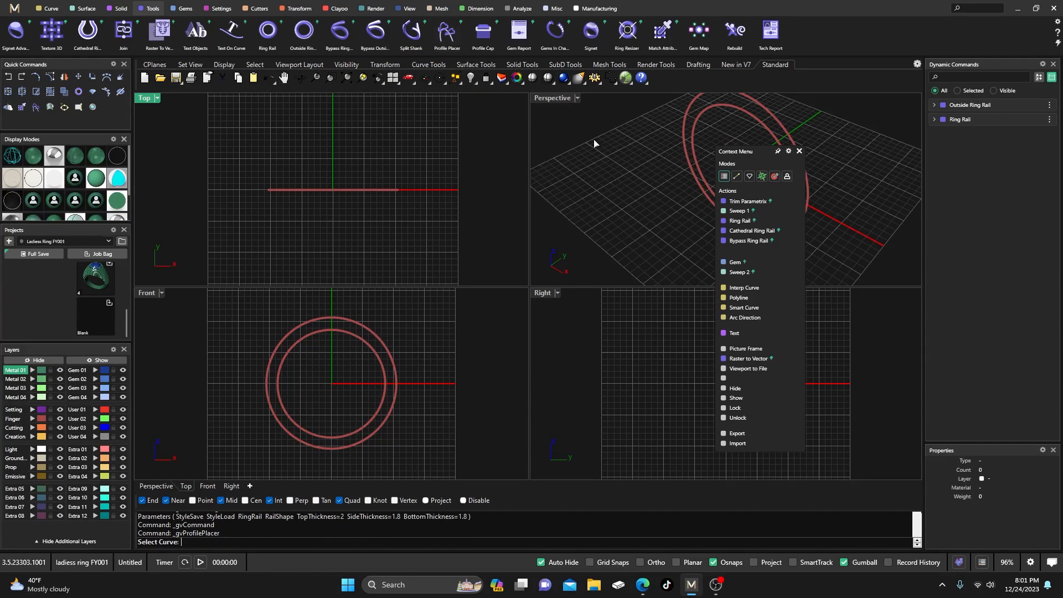
pyautogui.click(707, 115)
pyautogui.rightClick(823, 211)
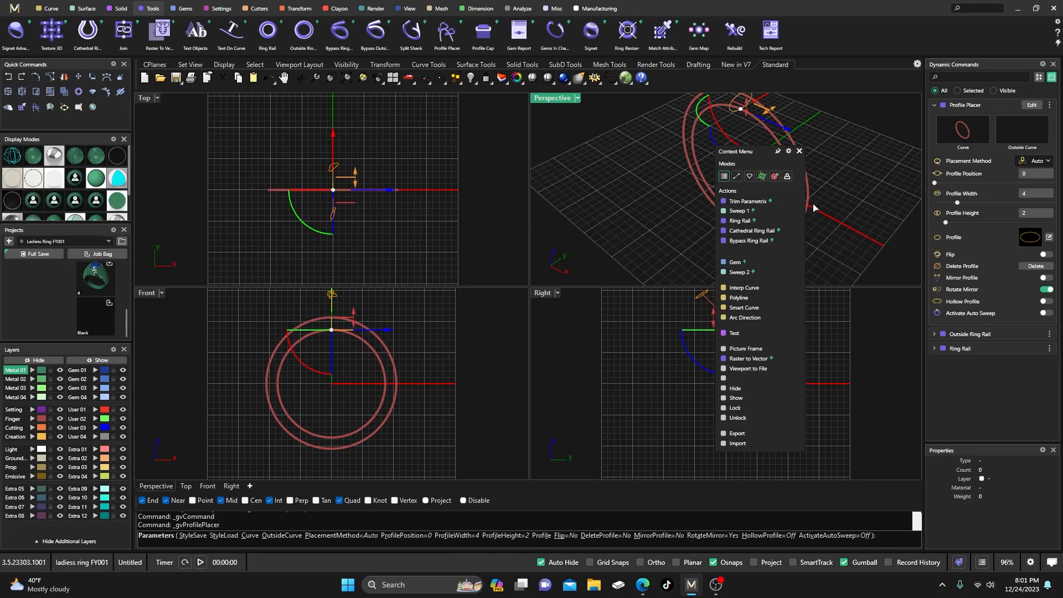
pyautogui.click(1018, 133)
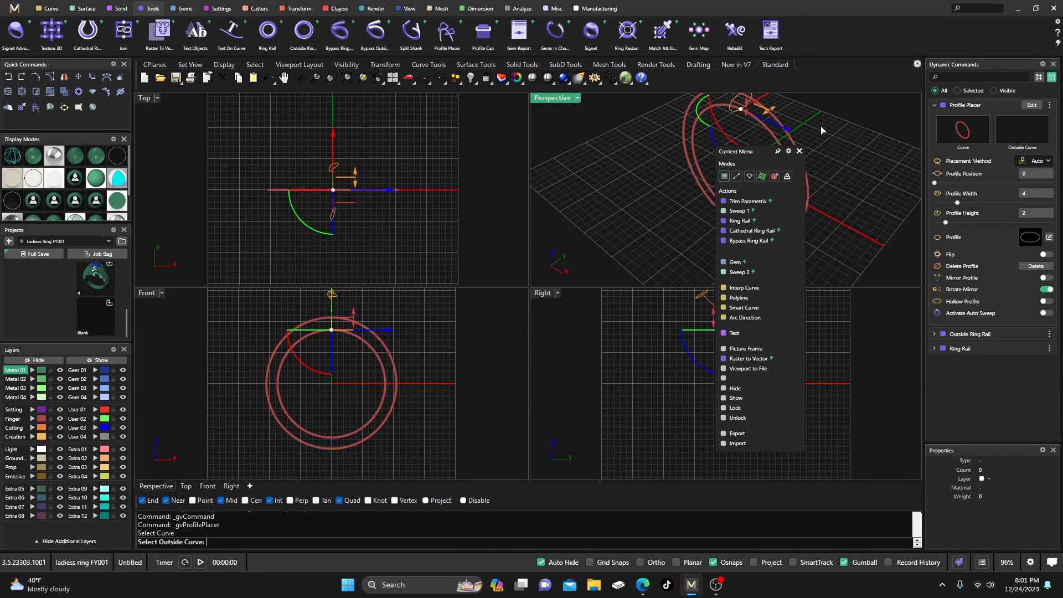
pyautogui.click(682, 145)
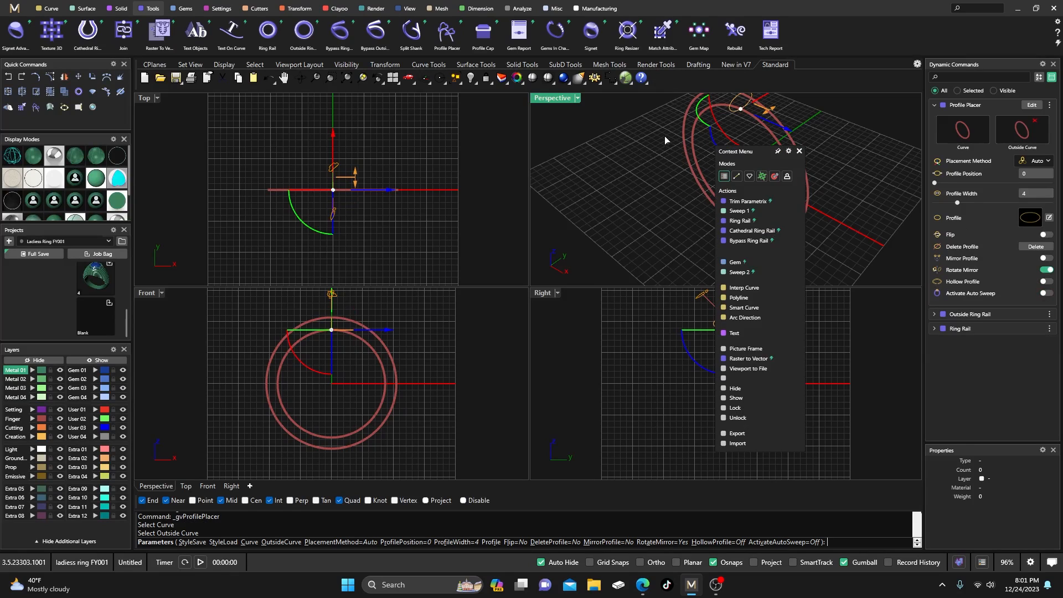
# Step: Widen the oval profile at the ring's top to 6.2 mm and finish its placement
pyautogui.scroll(-3, 602, 237)
pyautogui.doubleClick(545, 101)
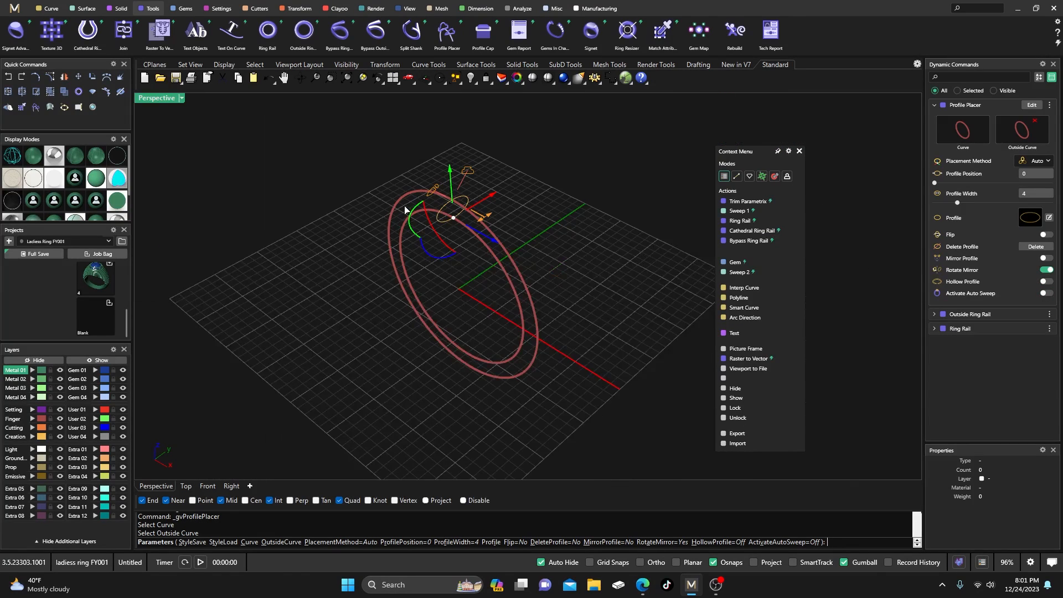
pyautogui.scroll(3, 423, 214)
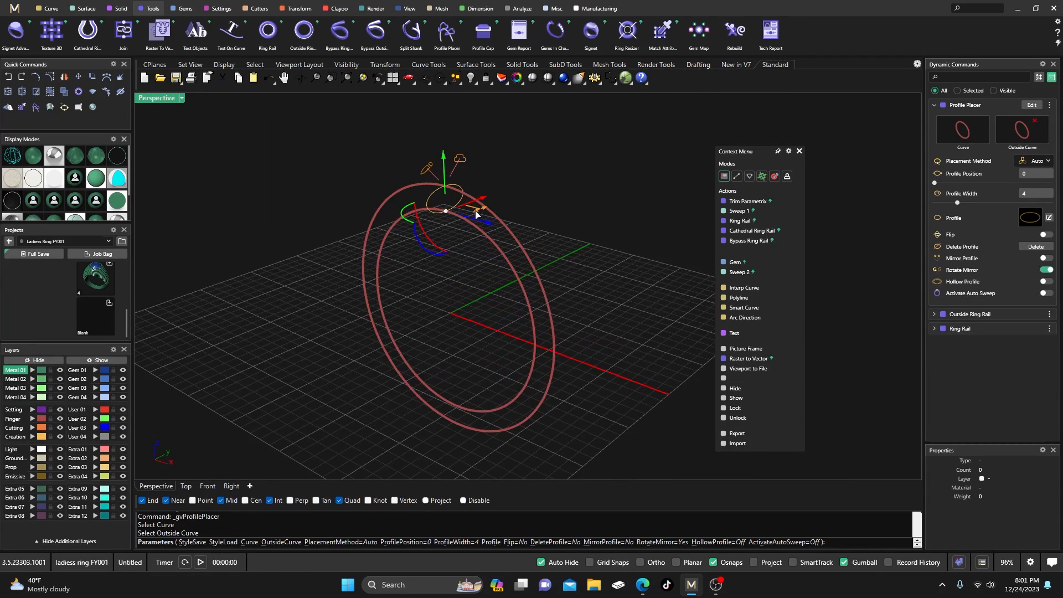
pyautogui.moveTo(477, 208)
pyautogui.mouseDown()
pyautogui.moveTo(505, 209)
pyautogui.moveTo(492, 208)
pyautogui.mouseUp()
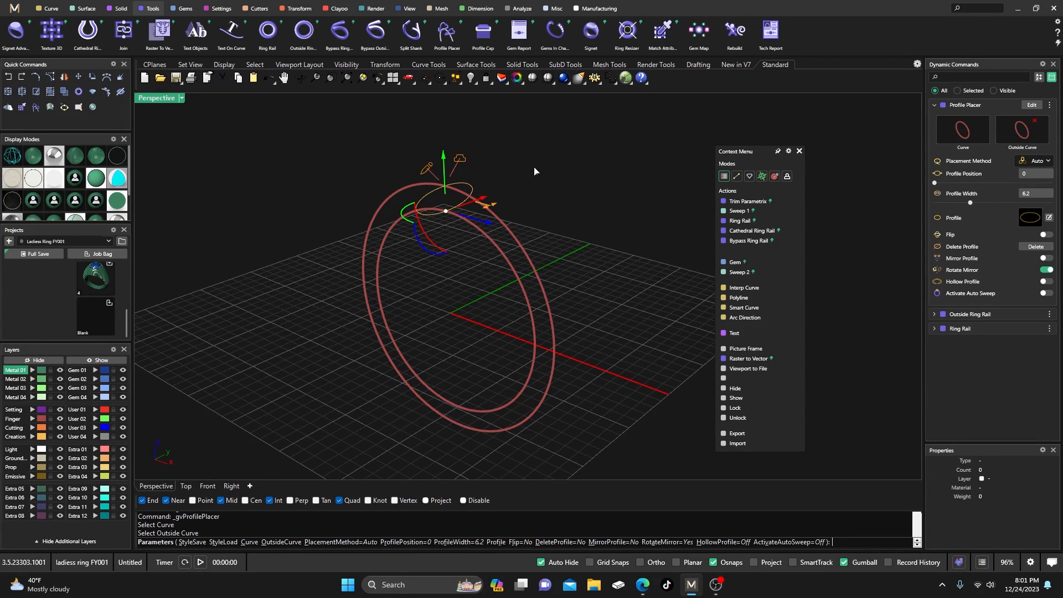
pyautogui.press('Return')
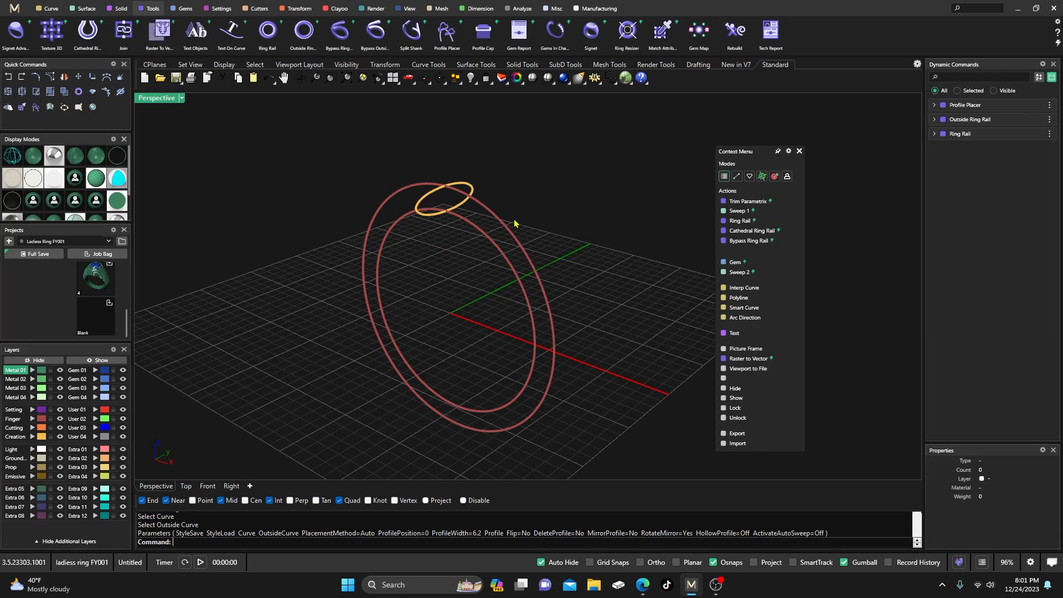
# Step: Edit the outside ring rail and set its top thickness to 3.3 mm
pyautogui.click(514, 240)
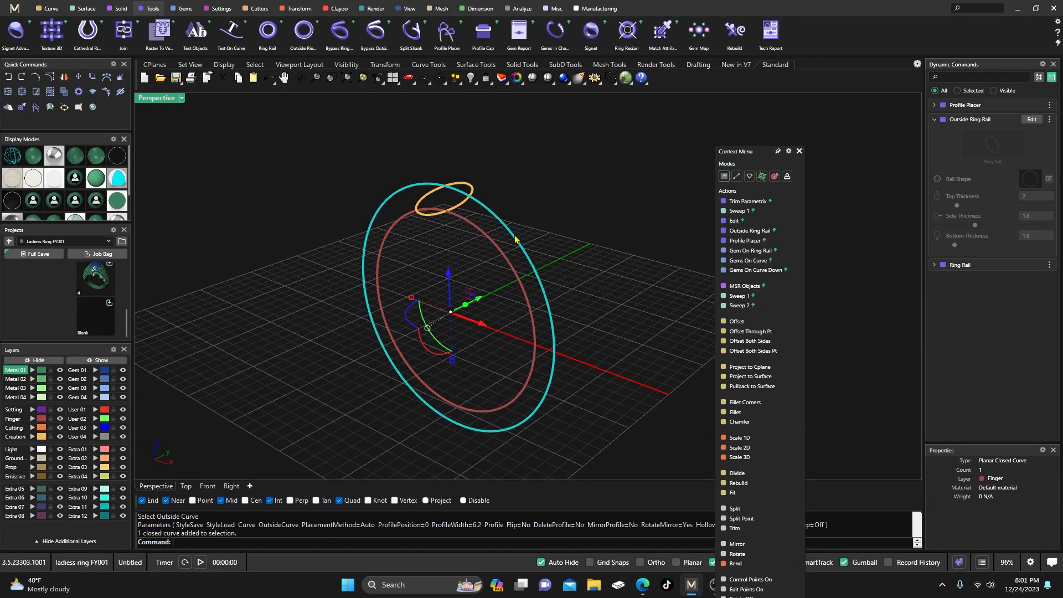
pyautogui.click(1031, 119)
pyautogui.moveTo(460, 191)
pyautogui.mouseDown()
pyautogui.moveTo(460, 167)
pyautogui.moveTo(460, 182)
pyautogui.mouseUp()
pyautogui.rightClick(517, 147)
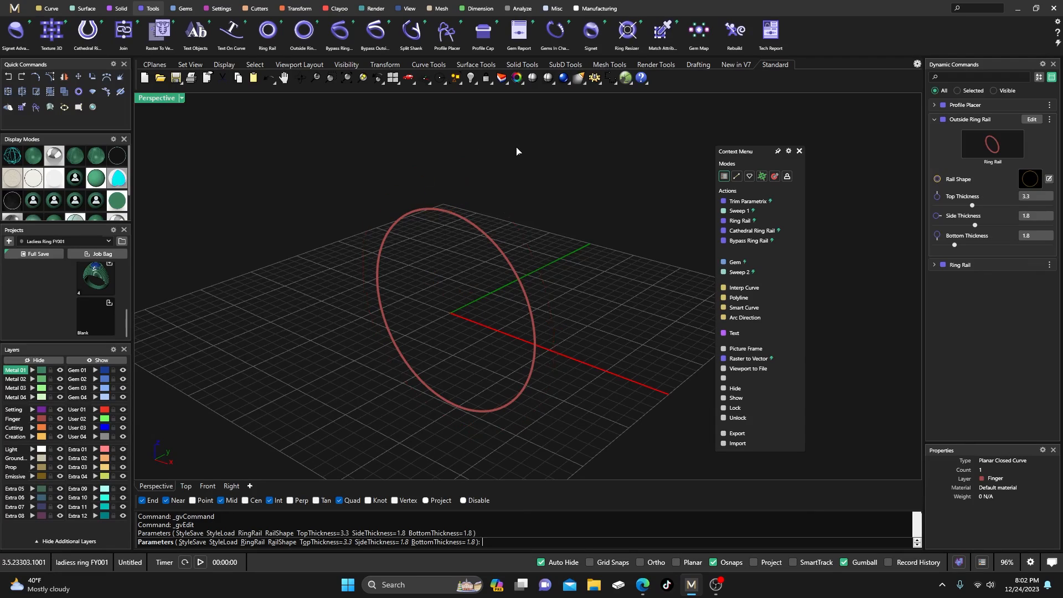
# Step: Edit the inner ring rail and set its finger size to US 10
pyautogui.click(498, 242)
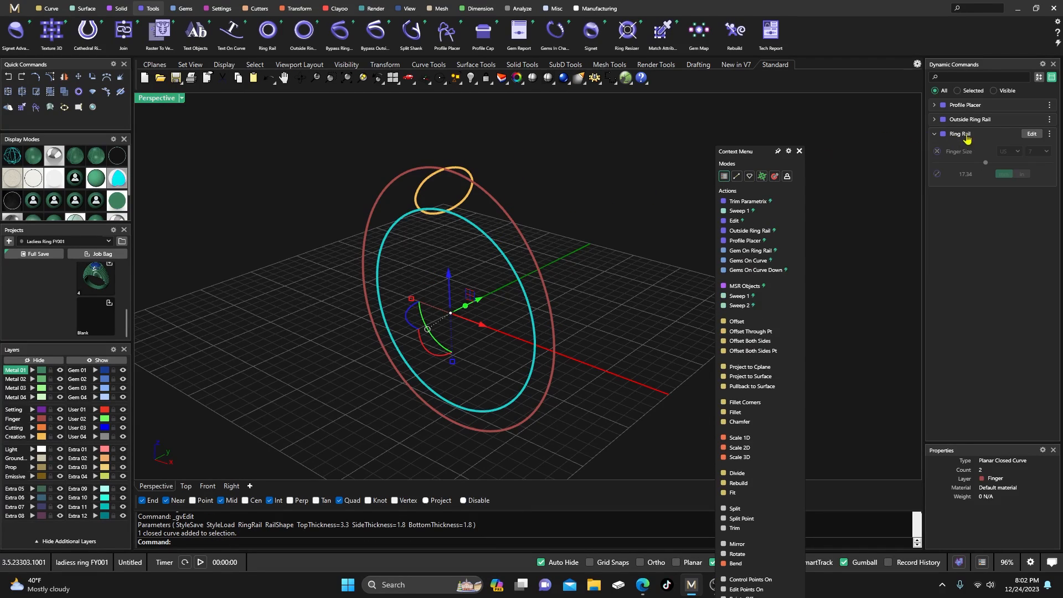
pyautogui.click(1031, 134)
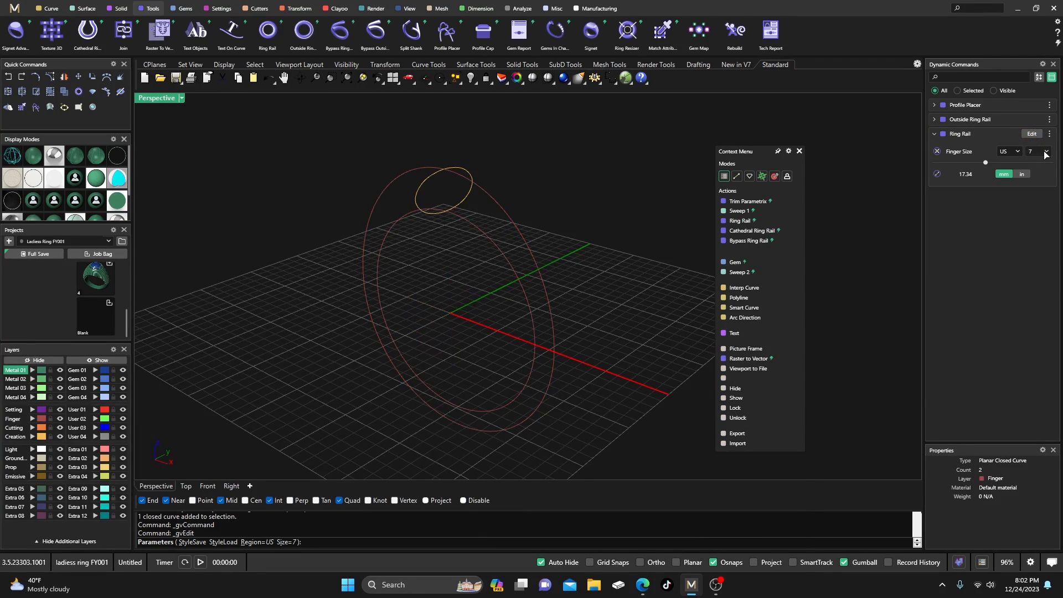
pyautogui.click(1046, 154)
pyautogui.click(1032, 310)
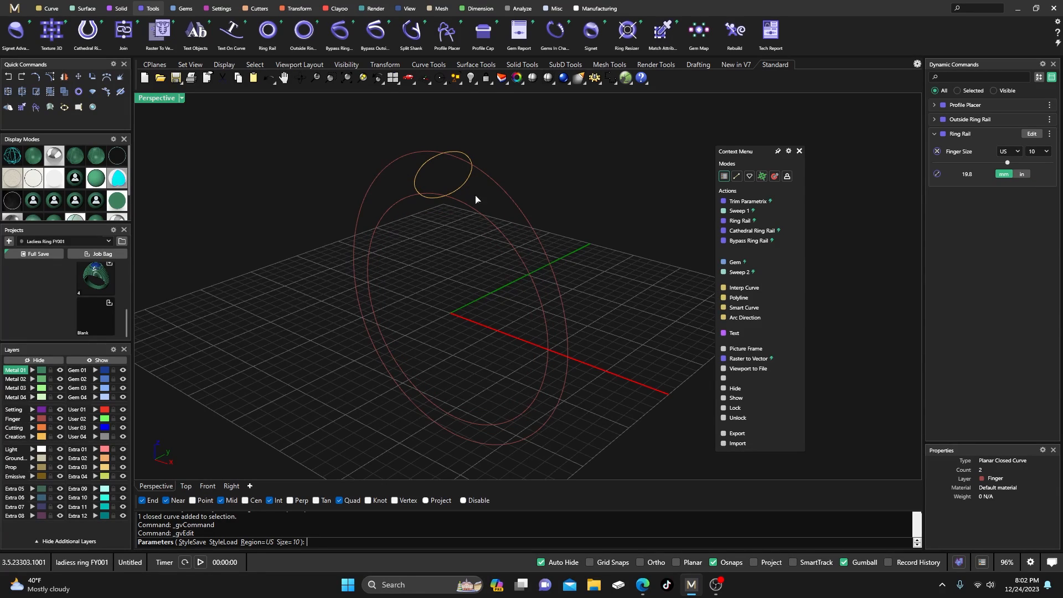
pyautogui.press('Return')
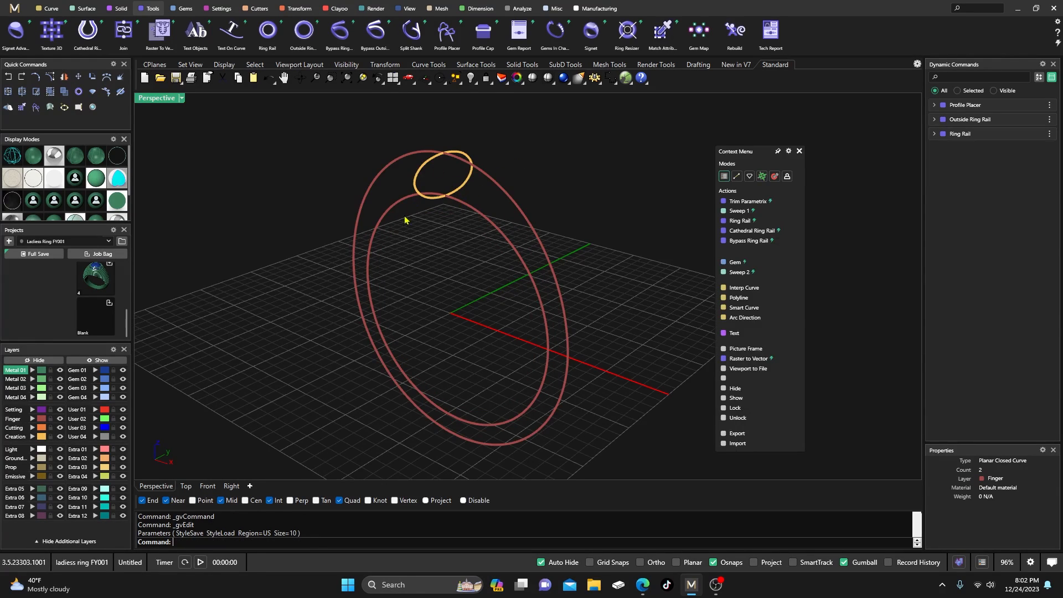
# Step: Examine the resized ring rails and the placed oval profile from several angles
pyautogui.scroll(-8, 405, 243)
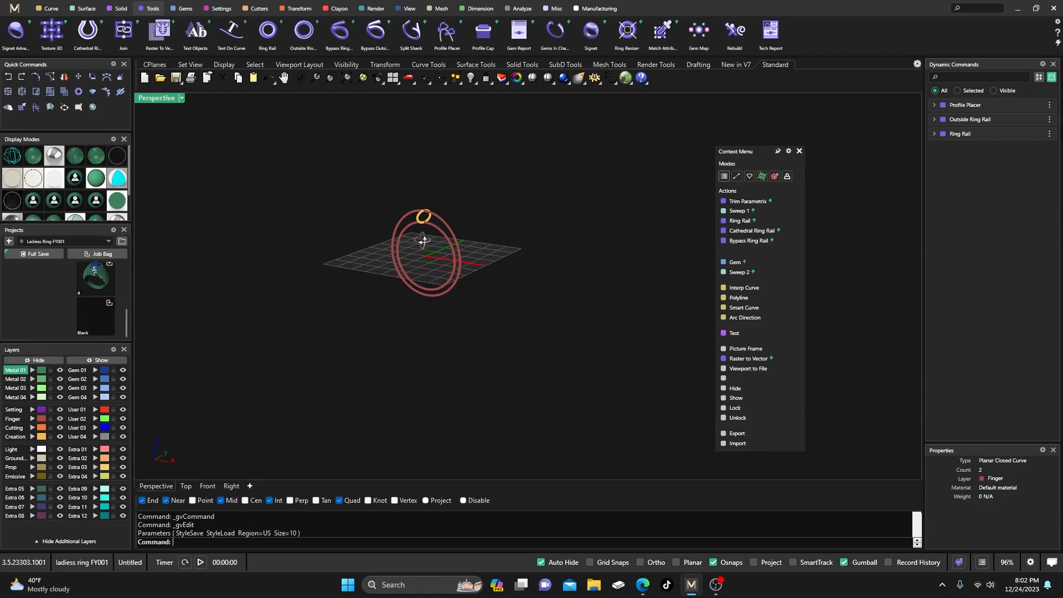
pyautogui.scroll(5, 431, 221)
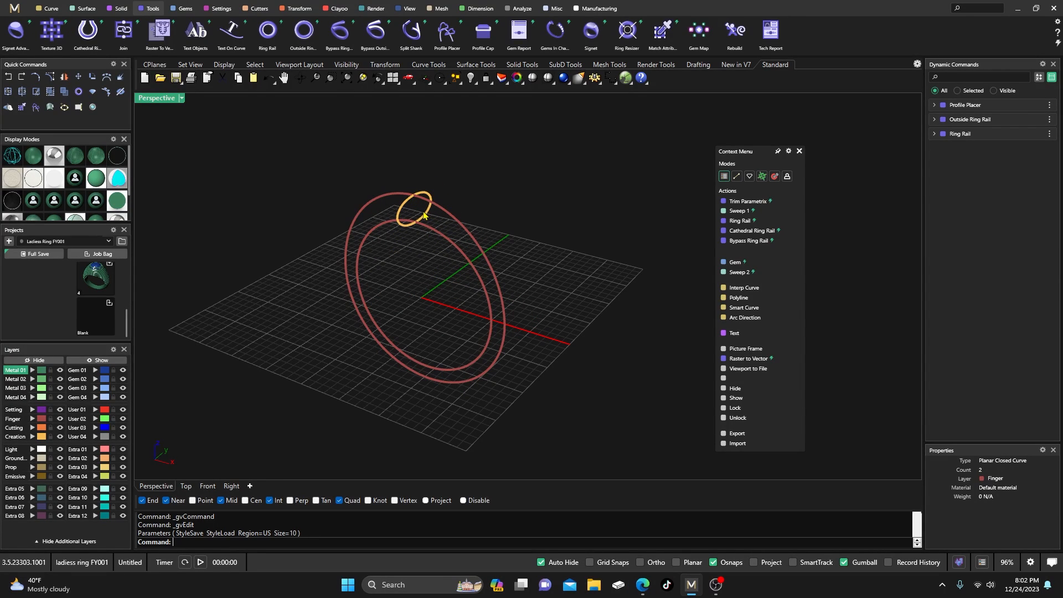
pyautogui.scroll(-6, 453, 228)
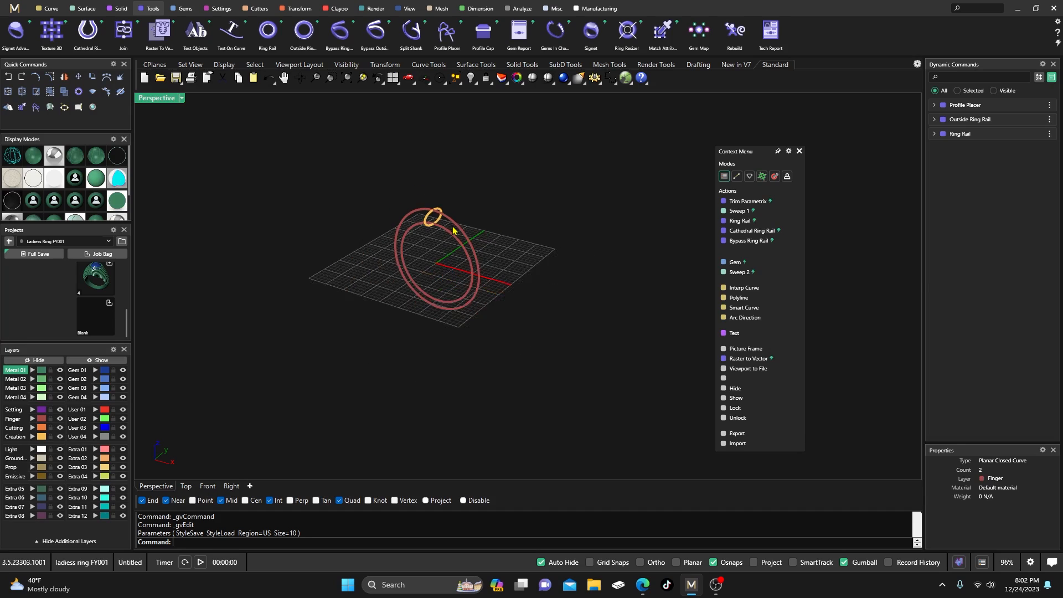
pyautogui.moveTo(452, 242); pyautogui.dragTo(443, 235, button='right')
pyautogui.scroll(6, 439, 223)
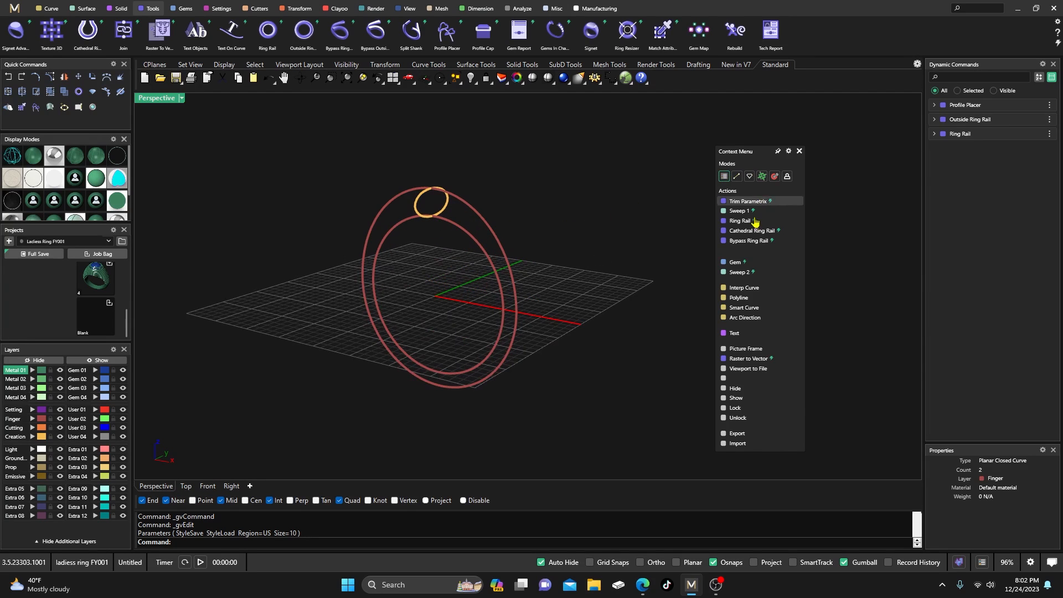
pyautogui.scroll(-4, 534, 182)
pyautogui.moveTo(530, 183); pyautogui.dragTo(530, 207, button='right')
pyautogui.scroll(3, 504, 234)
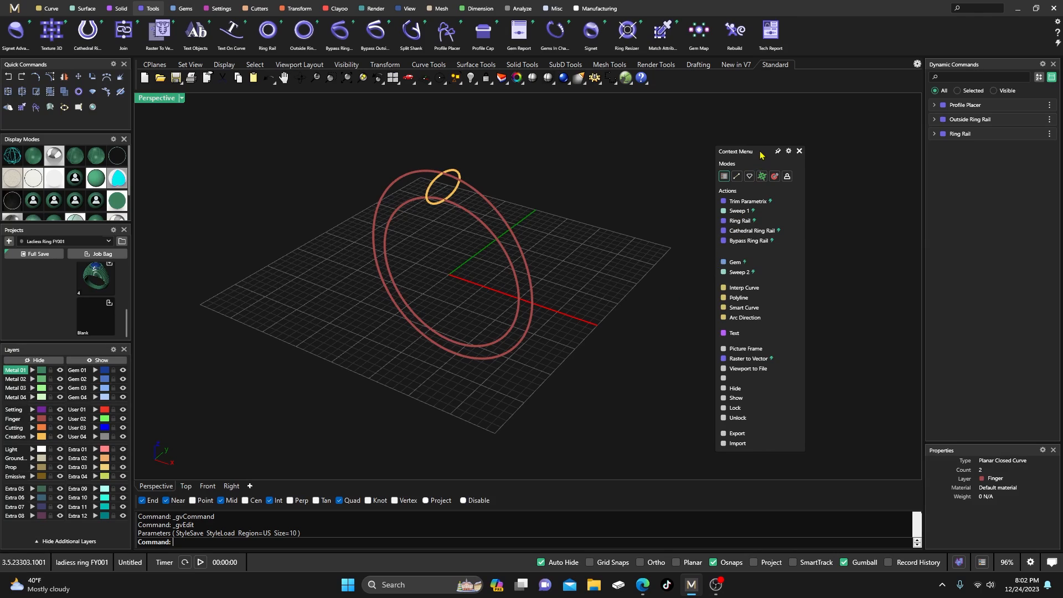
pyautogui.moveTo(761, 155); pyautogui.dragTo(704, 132)
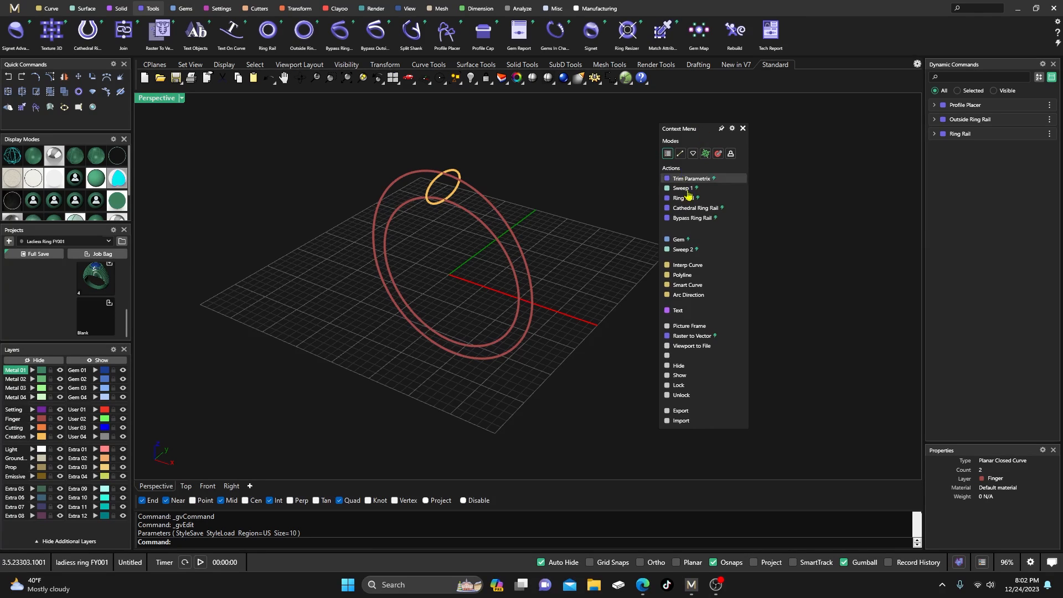
pyautogui.click(683, 250)
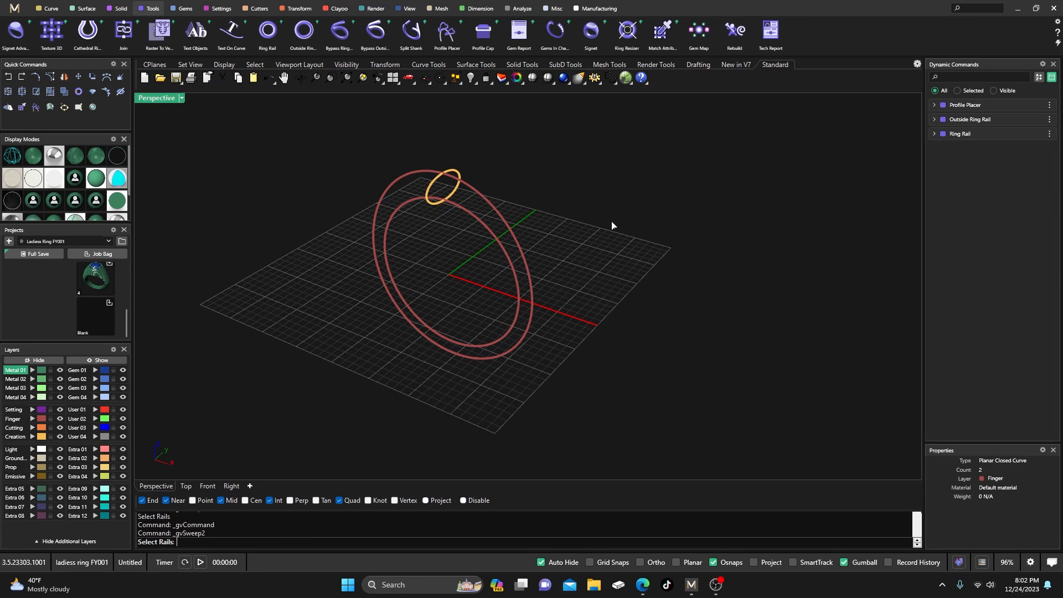
pyautogui.press('Escape')
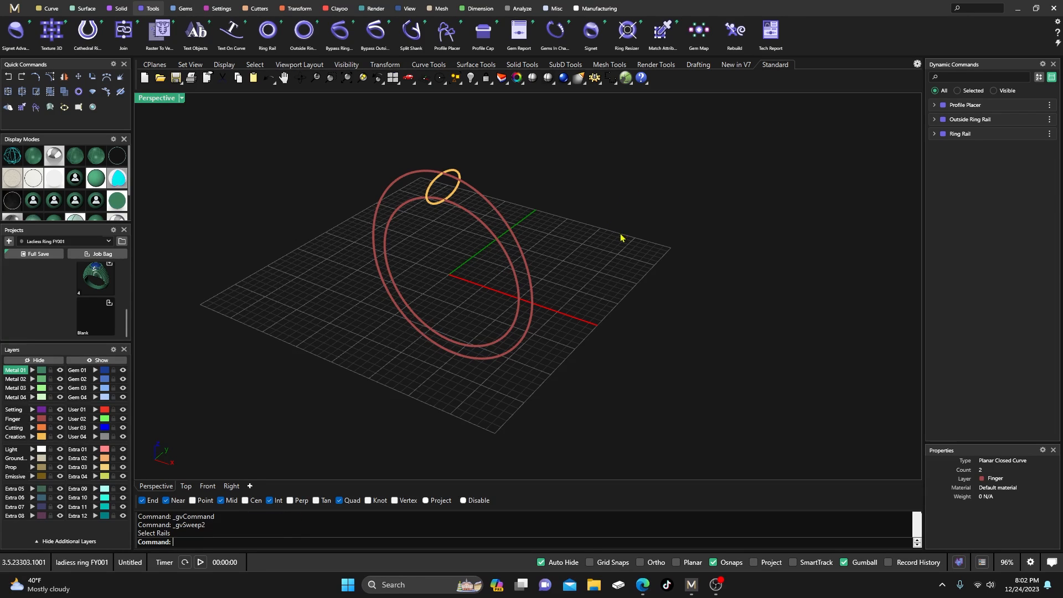
# Step: Edit the context menu so the Sweep 1 entry has icon None and an empty name and command
pyautogui.rightClick(643, 296)
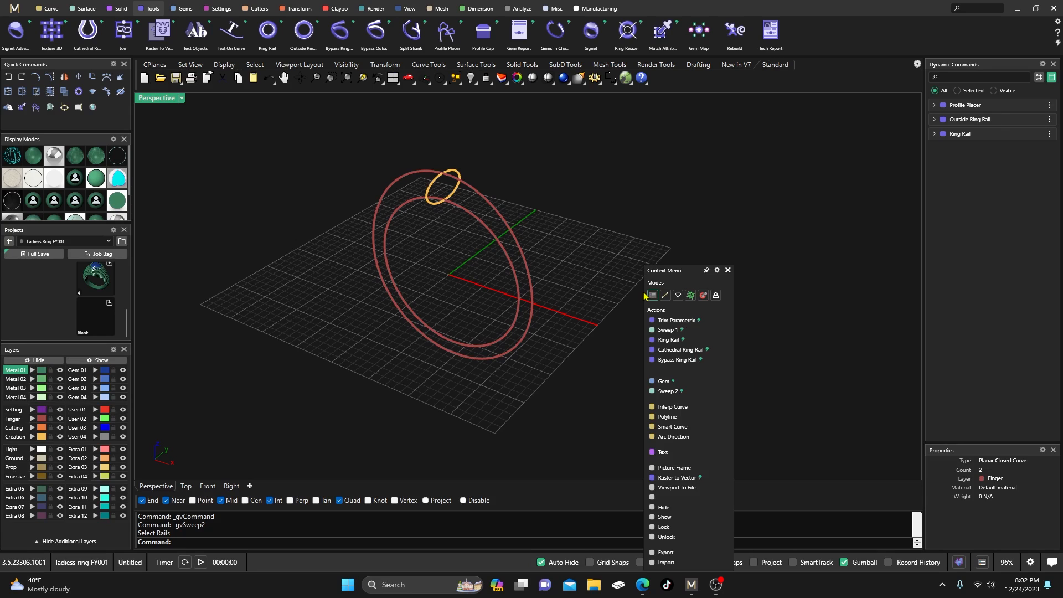
pyautogui.moveTo(691, 276); pyautogui.dragTo(653, 191)
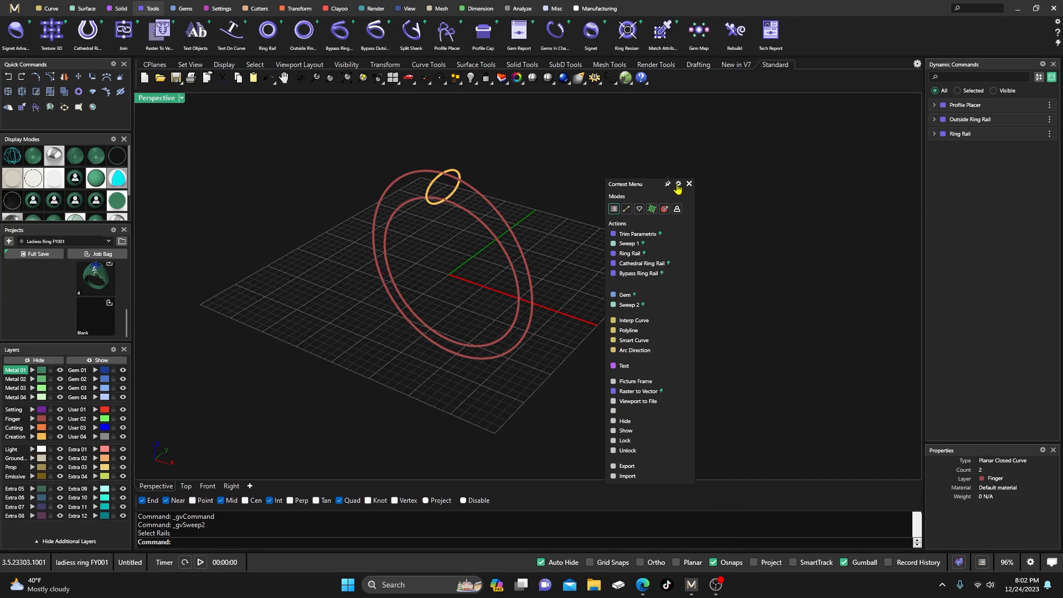
pyautogui.click(679, 185)
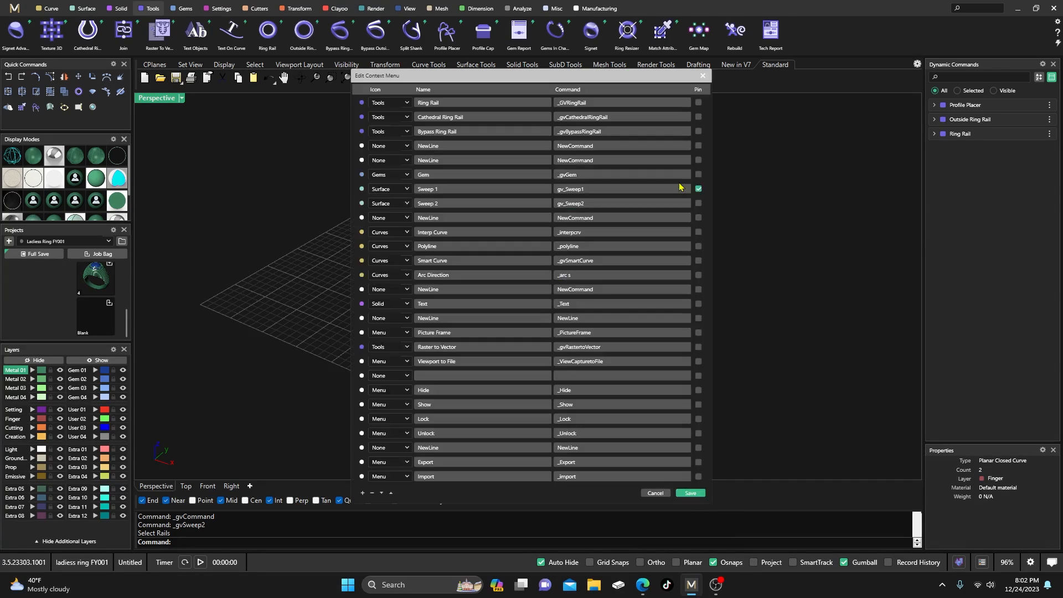
pyautogui.click(408, 189)
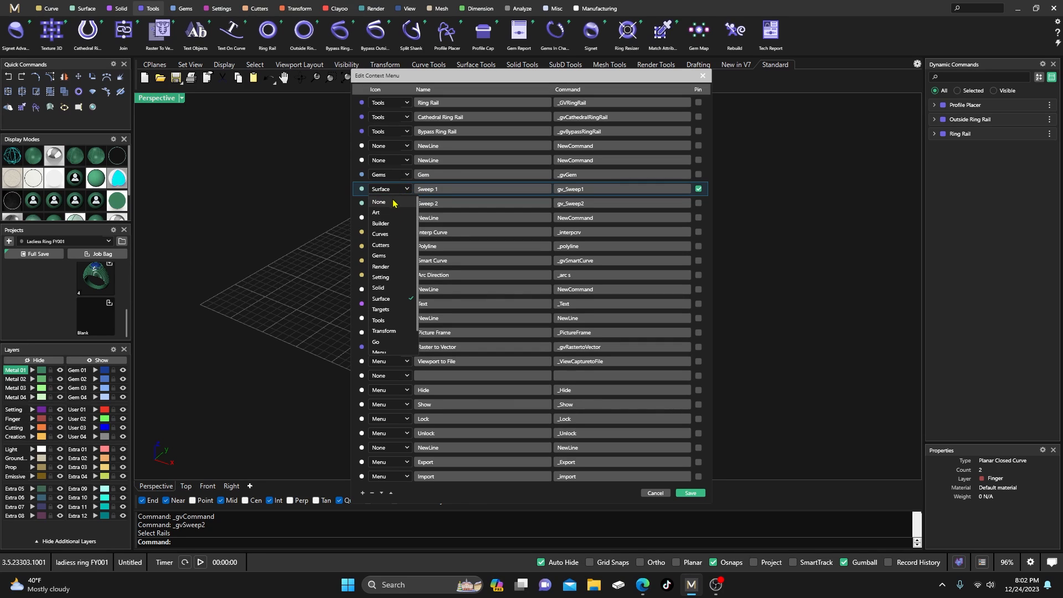
pyautogui.click(394, 204)
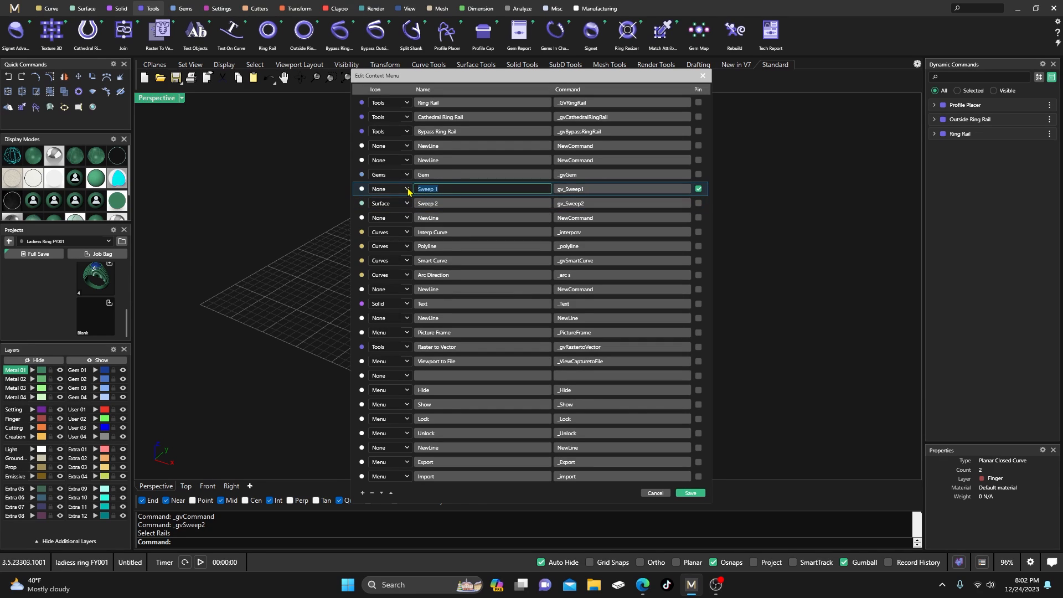
pyautogui.press('BackSpace')
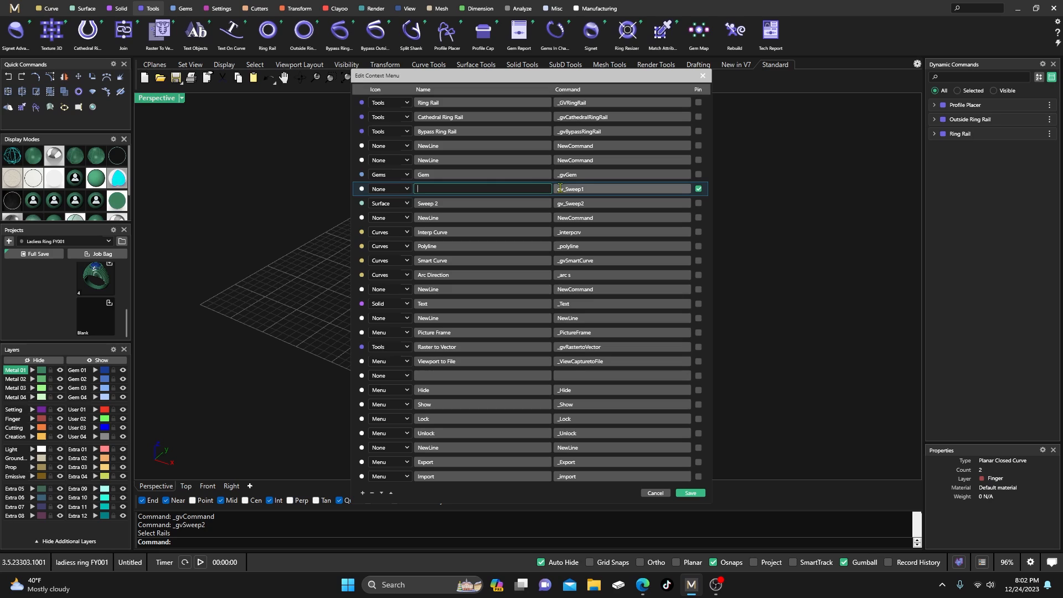
pyautogui.doubleClick(594, 189)
pyautogui.press('BackSpace')
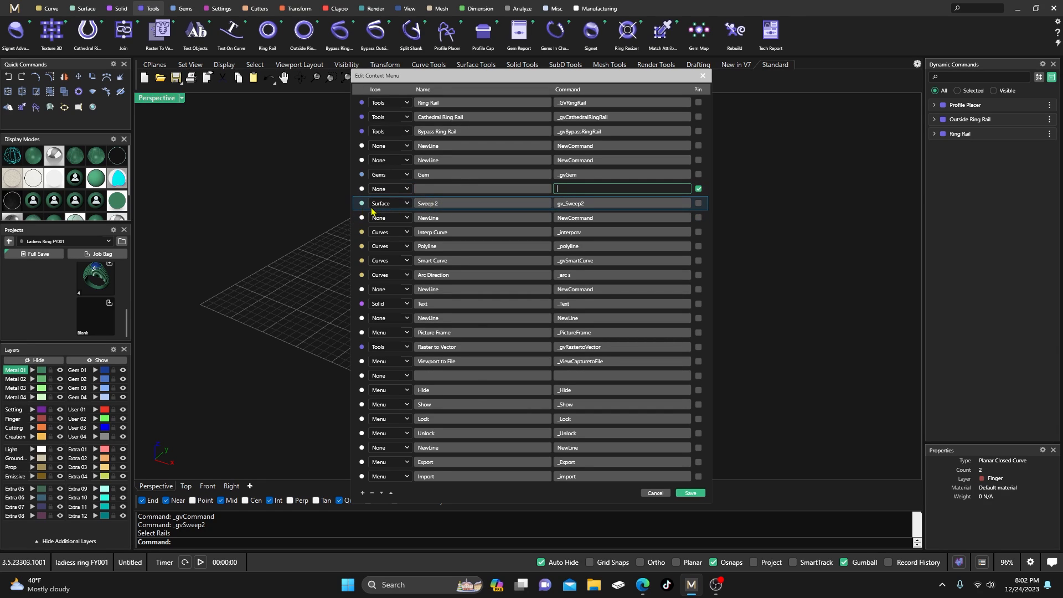
# Step: Set the Sweep 2 entry's icon to None, erase its name and command, and save the context menu changes
pyautogui.click(408, 204)
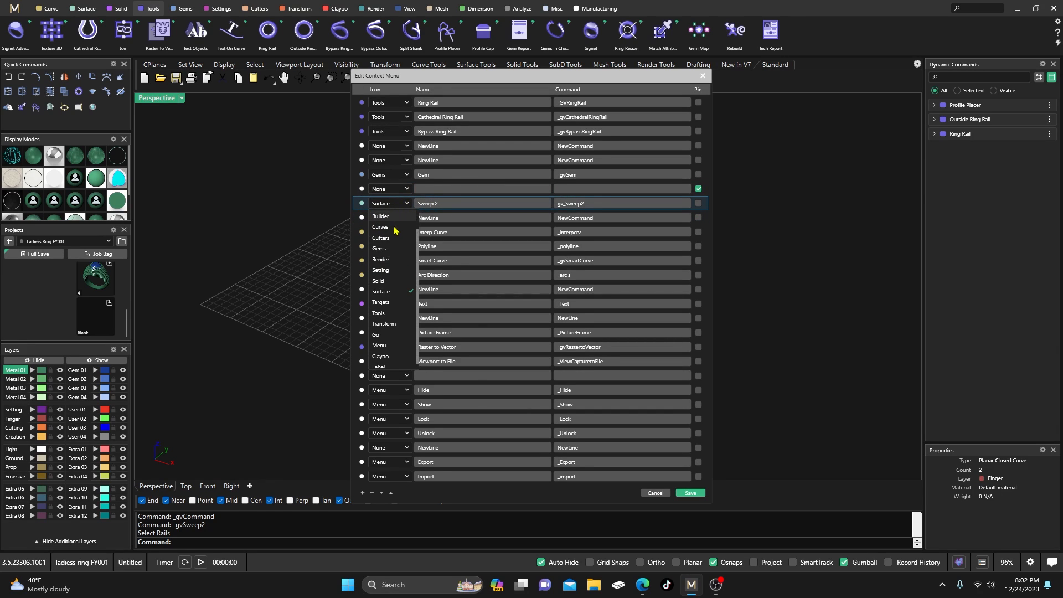
pyautogui.scroll(1, 381, 222)
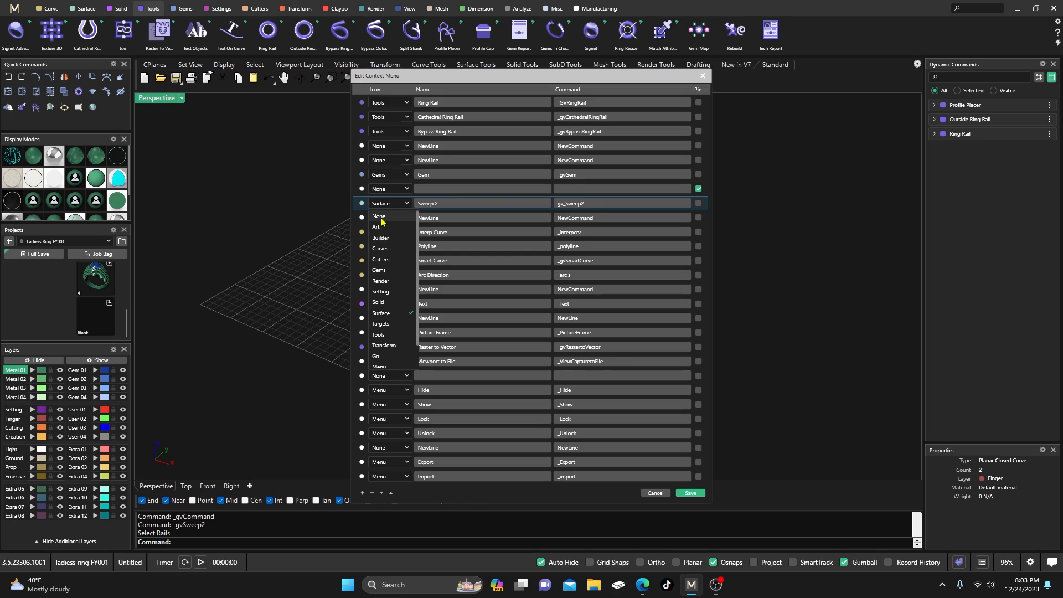
pyautogui.click(381, 219)
pyautogui.doubleClick(438, 203)
pyautogui.press('BackSpace')
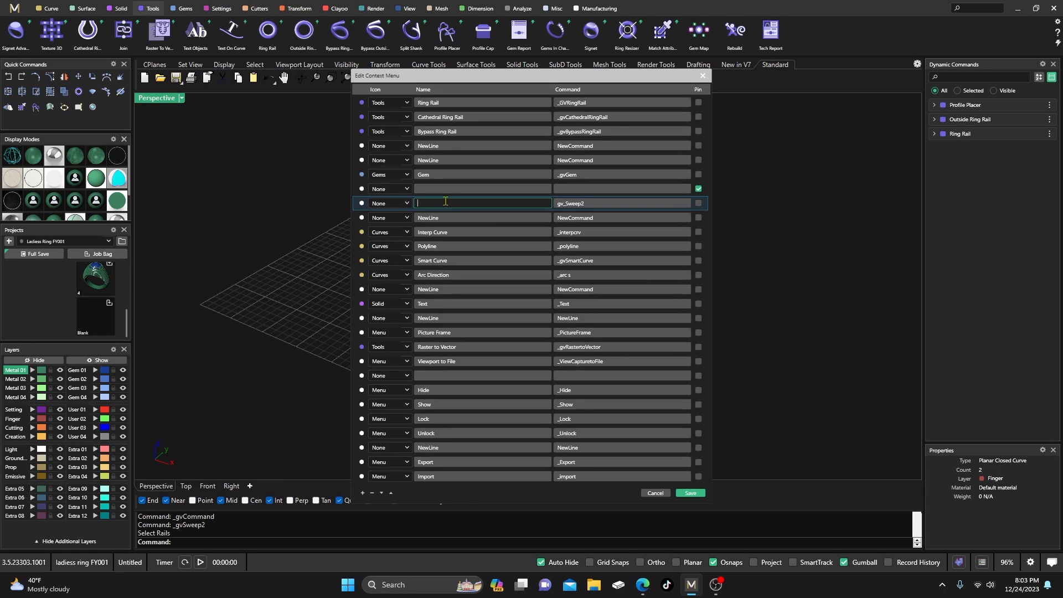
pyautogui.doubleClick(591, 203)
pyautogui.press('BackSpace')
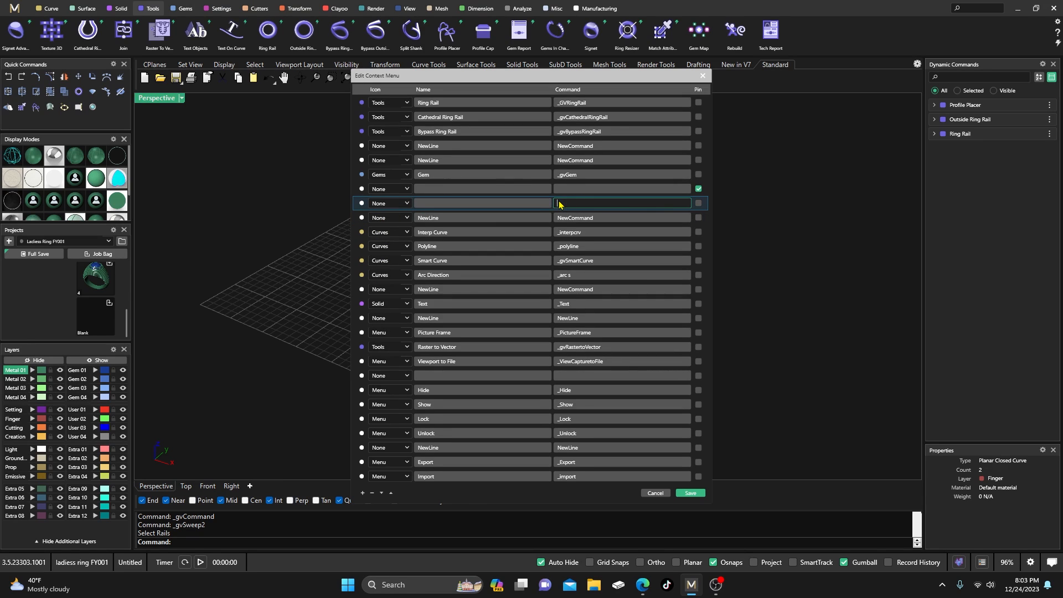
pyautogui.click(690, 492)
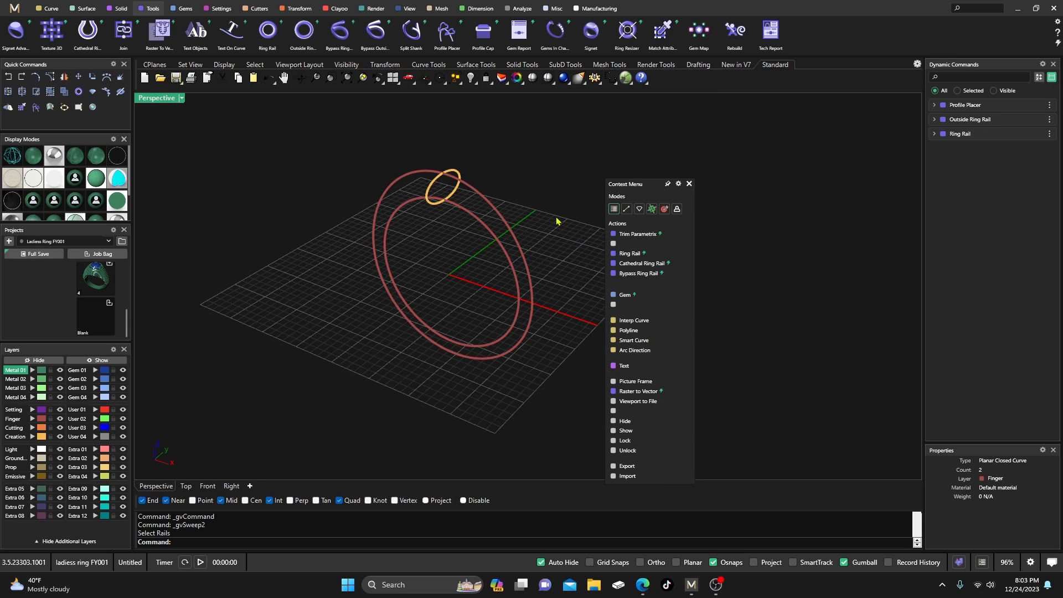
# Step: Remove the two emptied entries below Gem from the context menu's command list and close the editor
pyautogui.moveTo(653, 189); pyautogui.dragTo(658, 141)
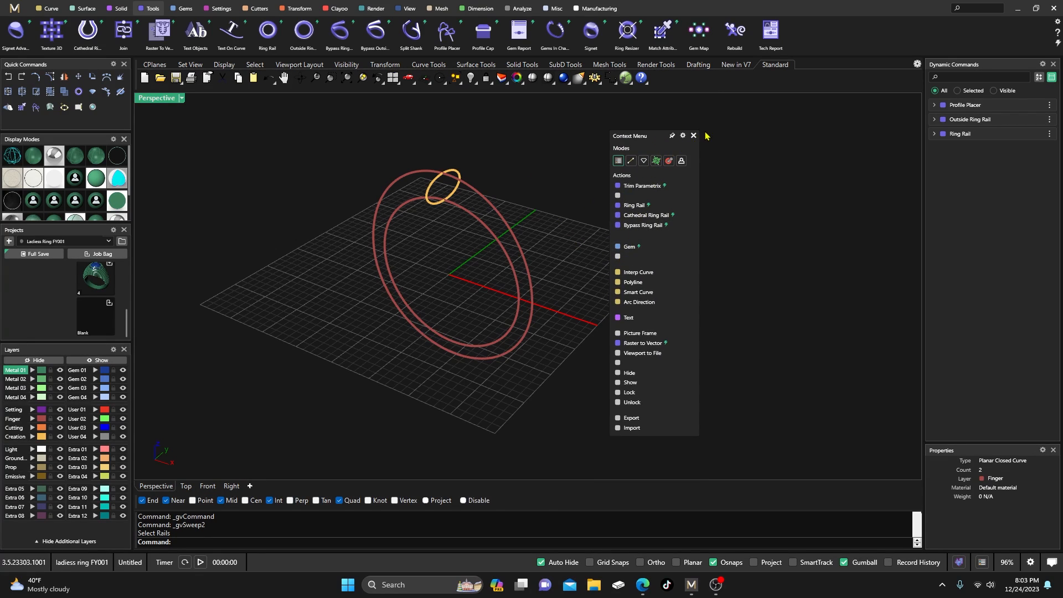
pyautogui.click(682, 136)
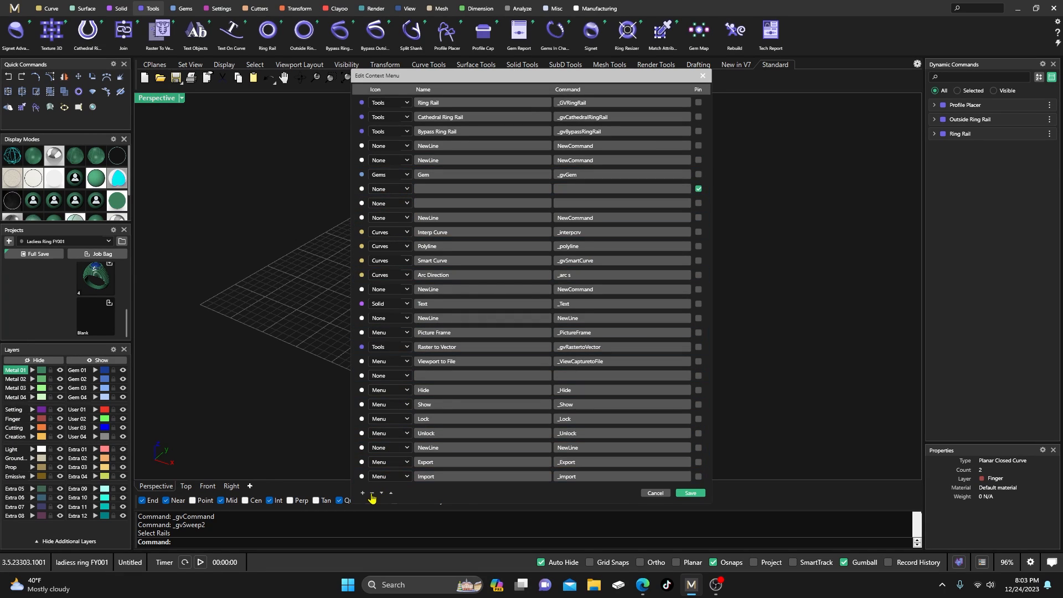
pyautogui.click(363, 189)
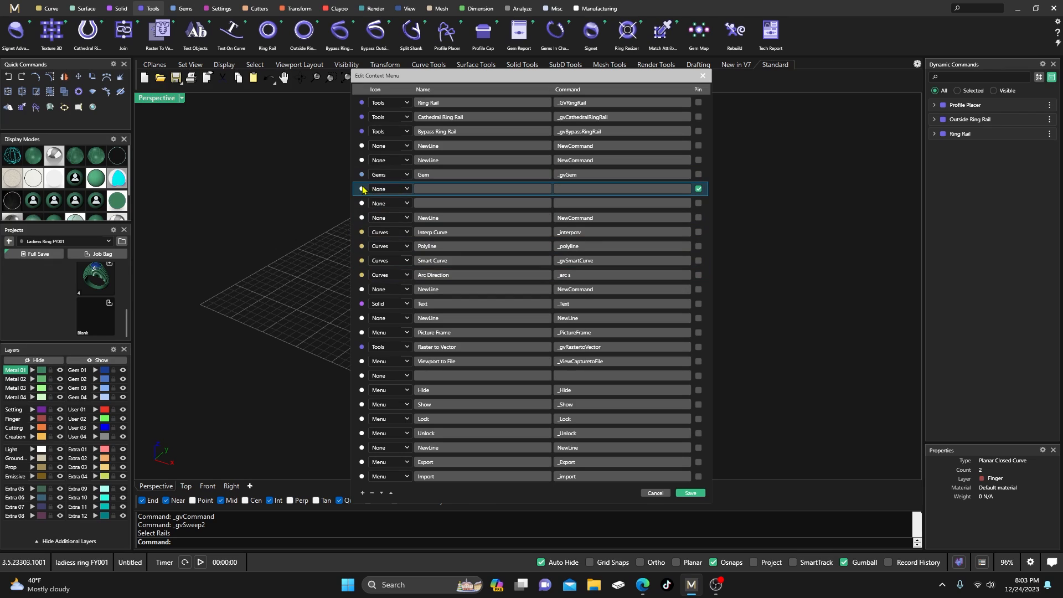
pyautogui.click(373, 493)
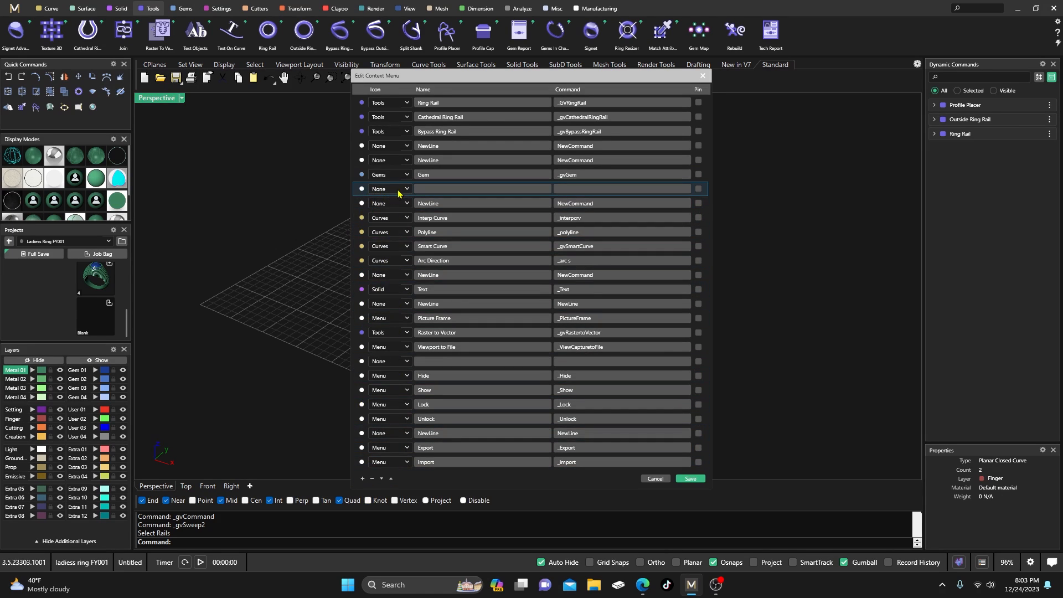
pyautogui.click(361, 190)
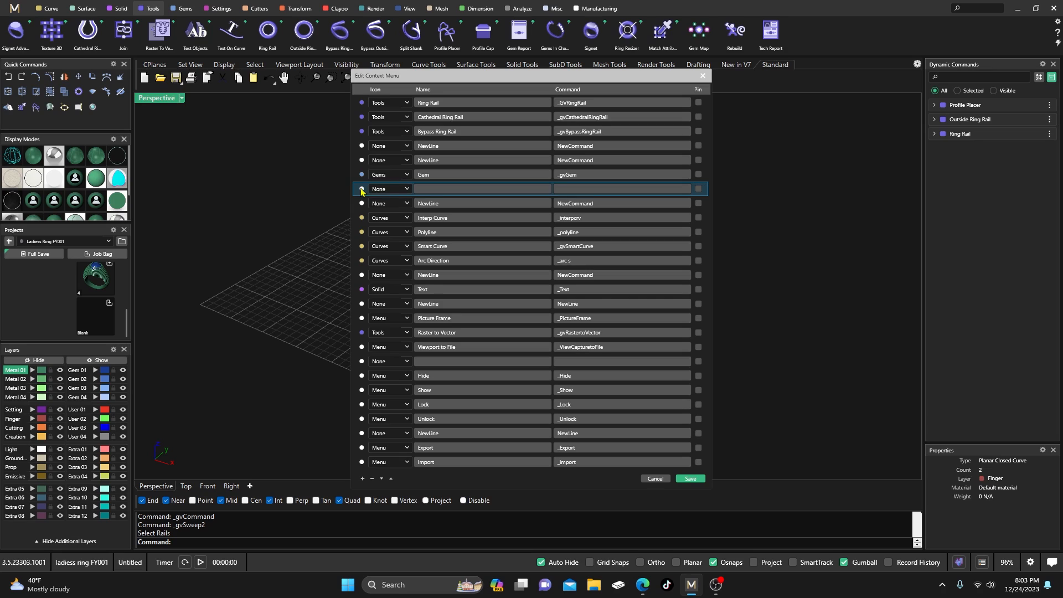
pyautogui.click(372, 479)
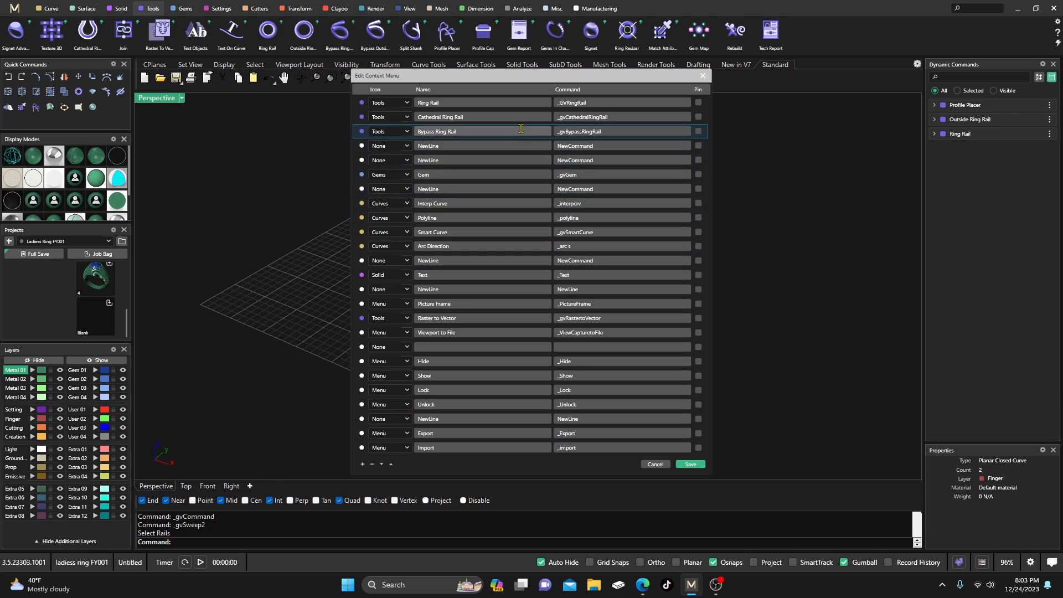
pyautogui.click(703, 77)
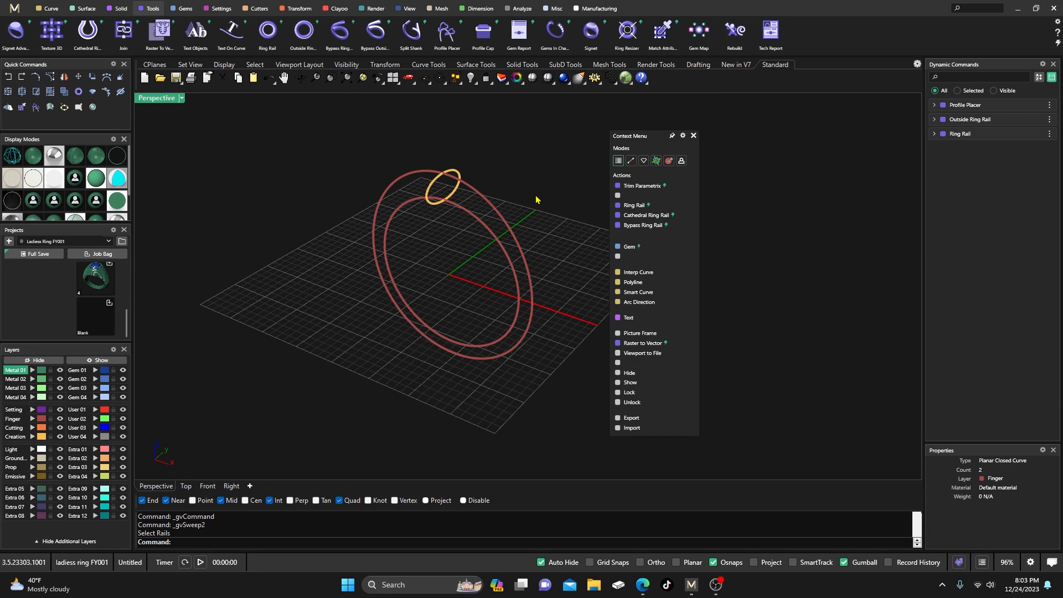
# Step: Review the remaining entries in the context menu editor, and close both the editor and the context menu
pyautogui.click(683, 137)
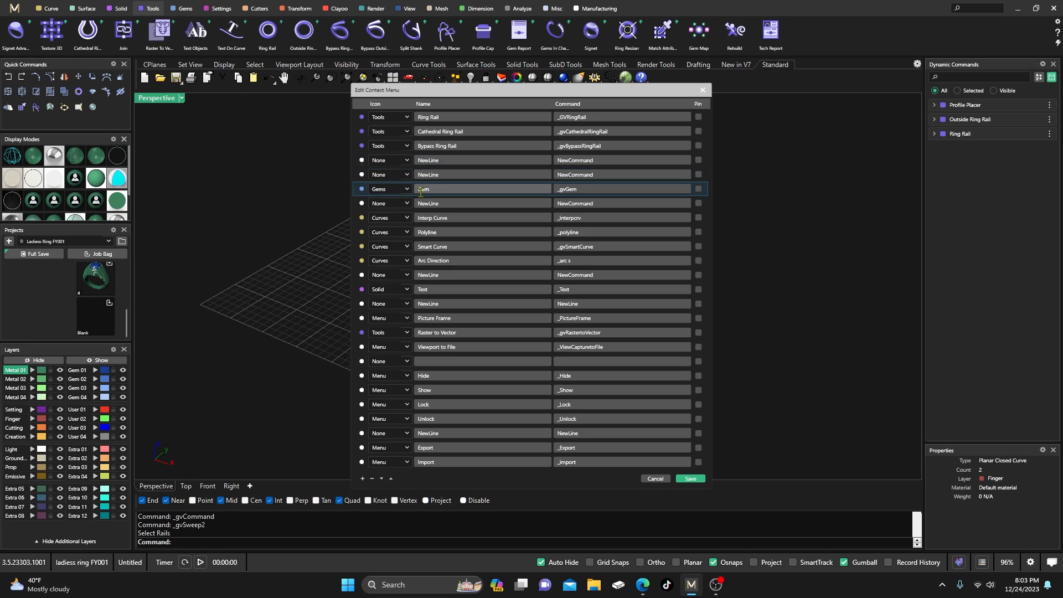
pyautogui.click(701, 89)
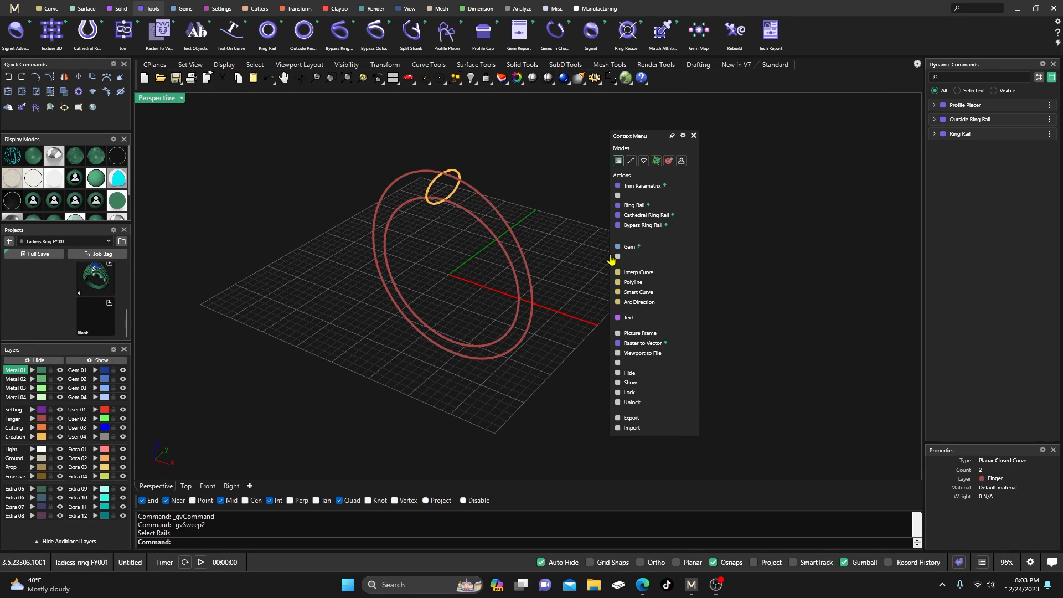
pyautogui.moveTo(520, 218); pyautogui.dragTo(453, 217, button='right')
pyautogui.scroll(2, 456, 220)
pyautogui.scroll(-3, 457, 221)
pyautogui.scroll(3, 459, 211)
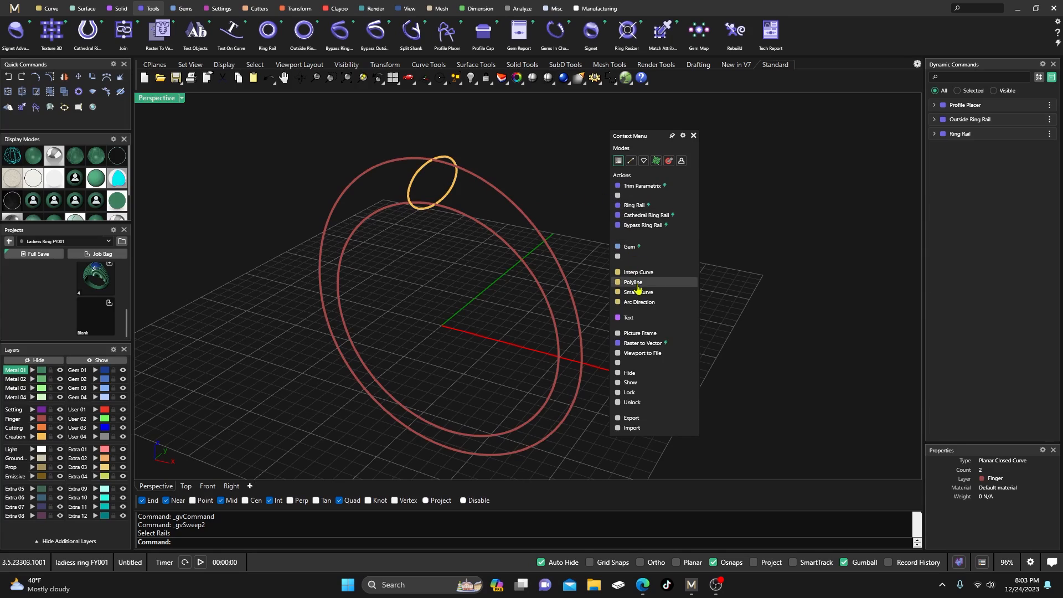
pyautogui.click(693, 135)
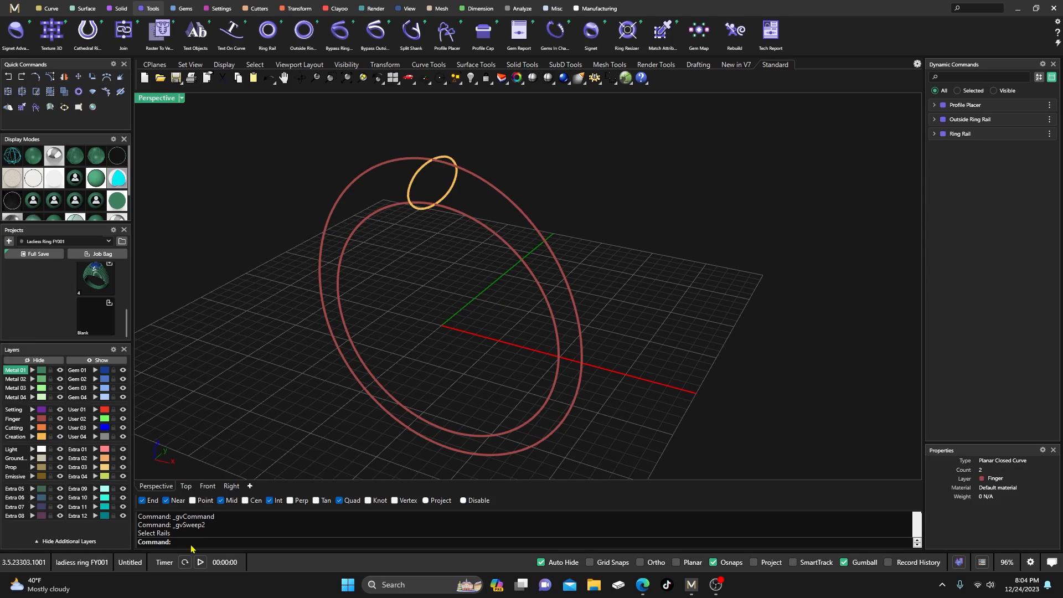
pyautogui.write('weee')
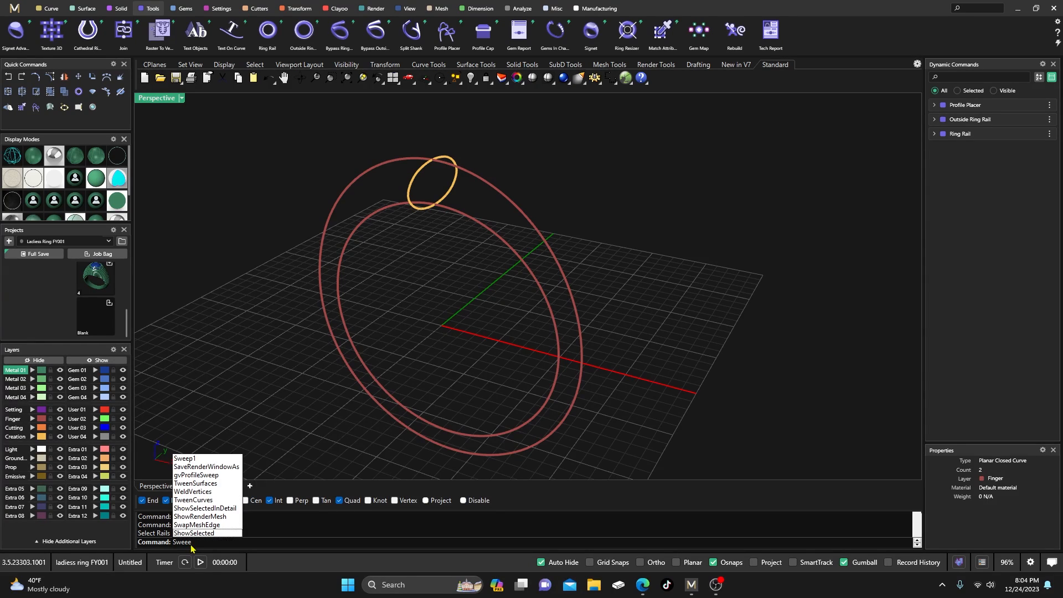
pyautogui.write('2')
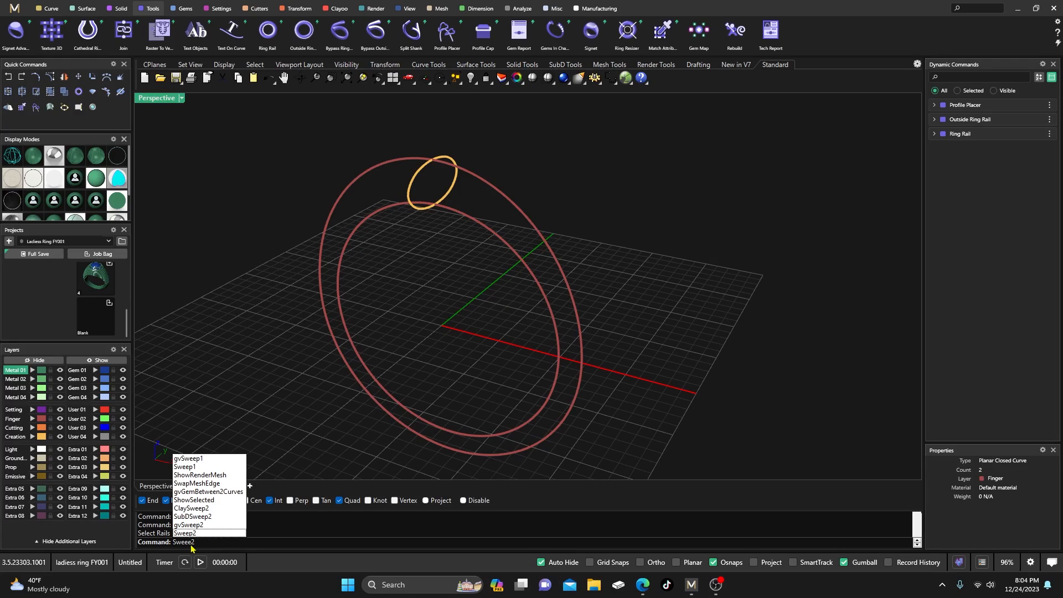
pyautogui.press('Return')
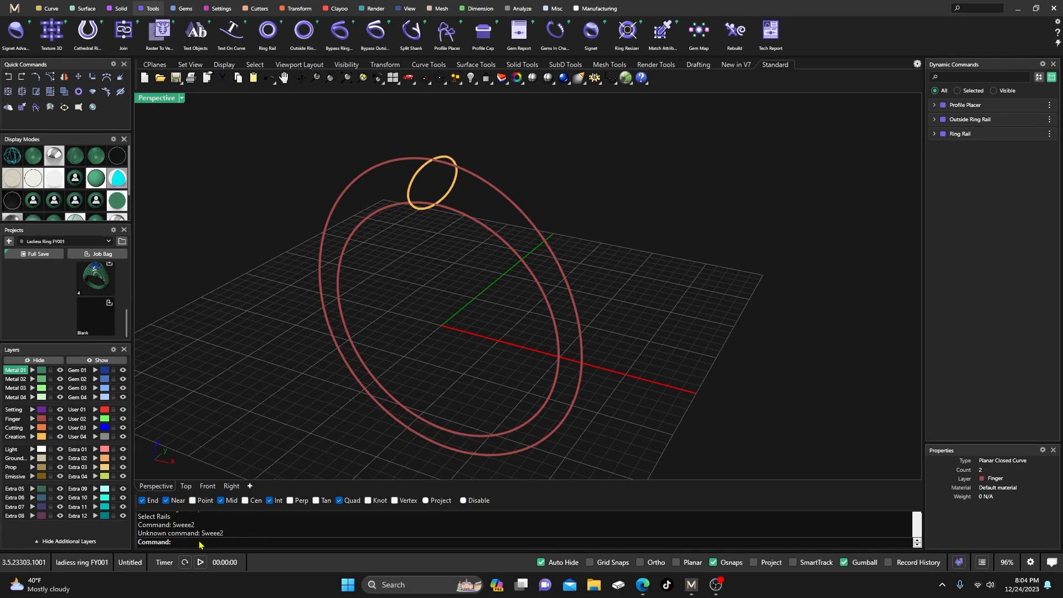
pyautogui.rightClick(190, 545)
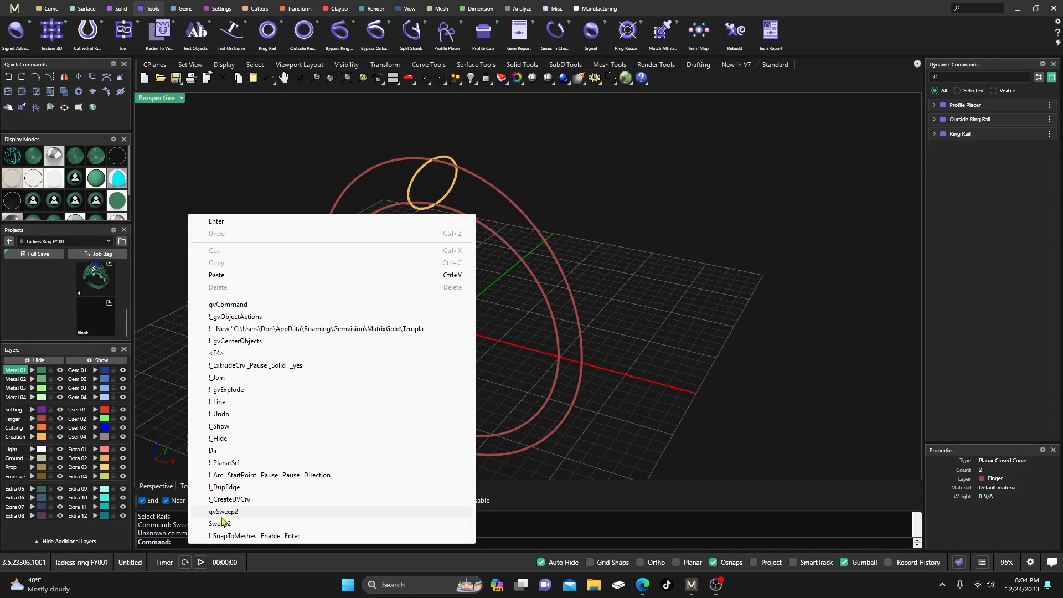
pyautogui.click(159, 410)
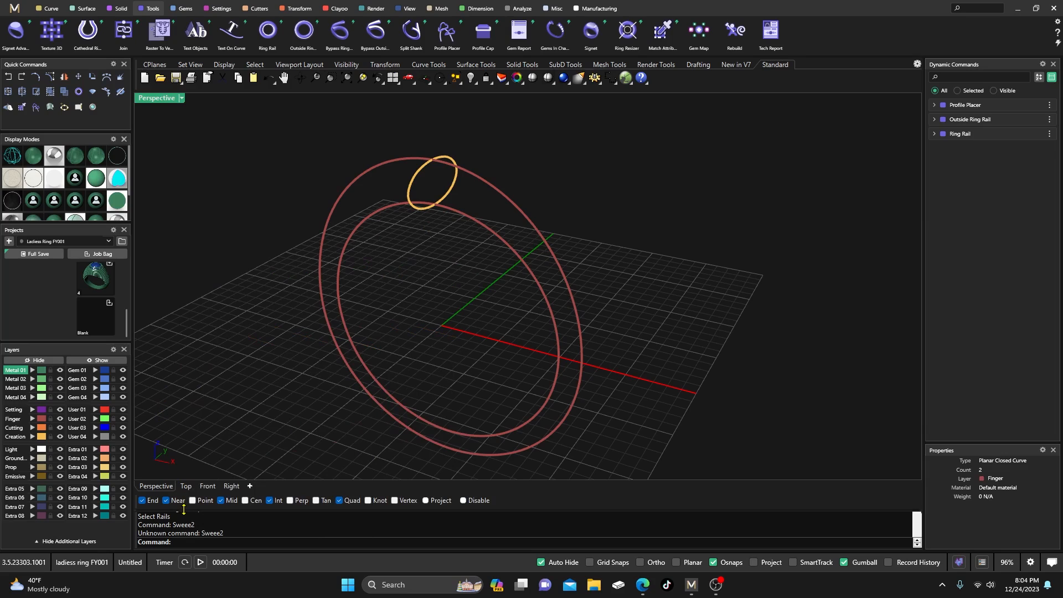
# Step: Create a closed Sweep2 surface along the inner and outer ring rails using the placed oval profile and unchanged cross sections
pyautogui.write('Sweep1')
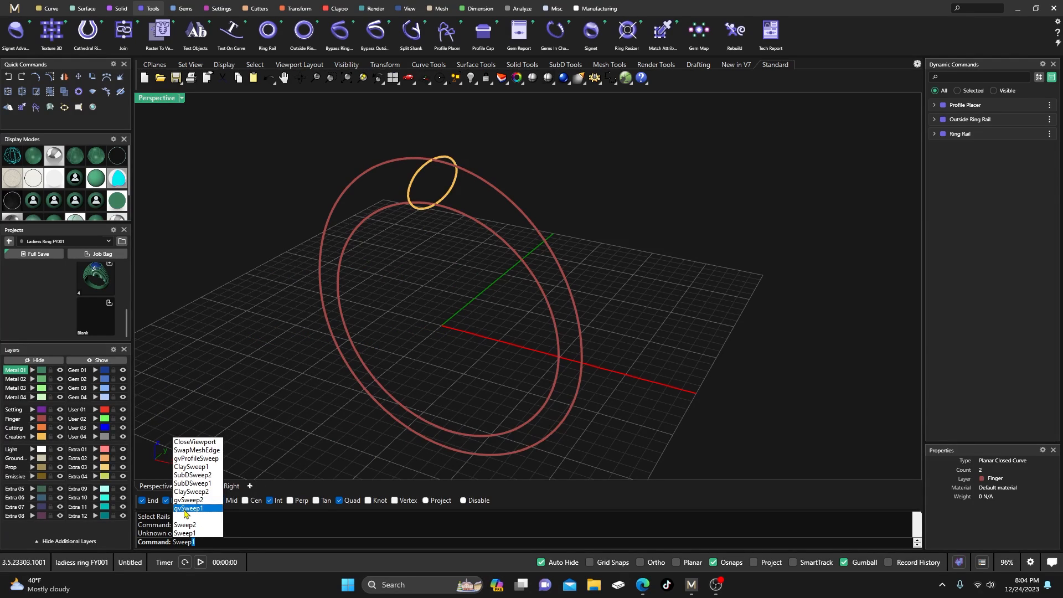
pyautogui.click(184, 524)
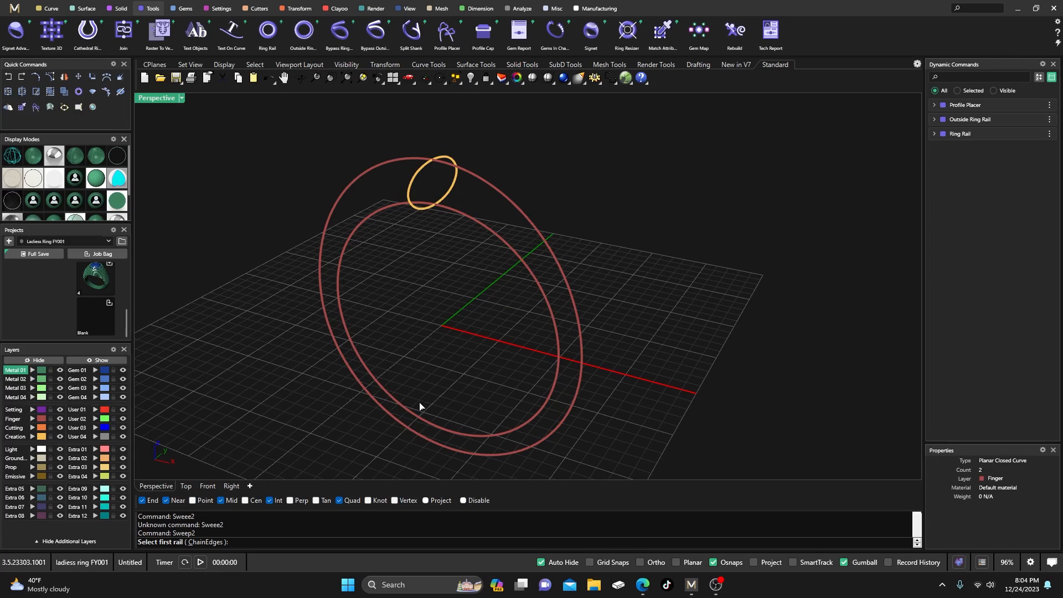
pyautogui.click(420, 418)
pyautogui.click(413, 433)
pyautogui.click(451, 189)
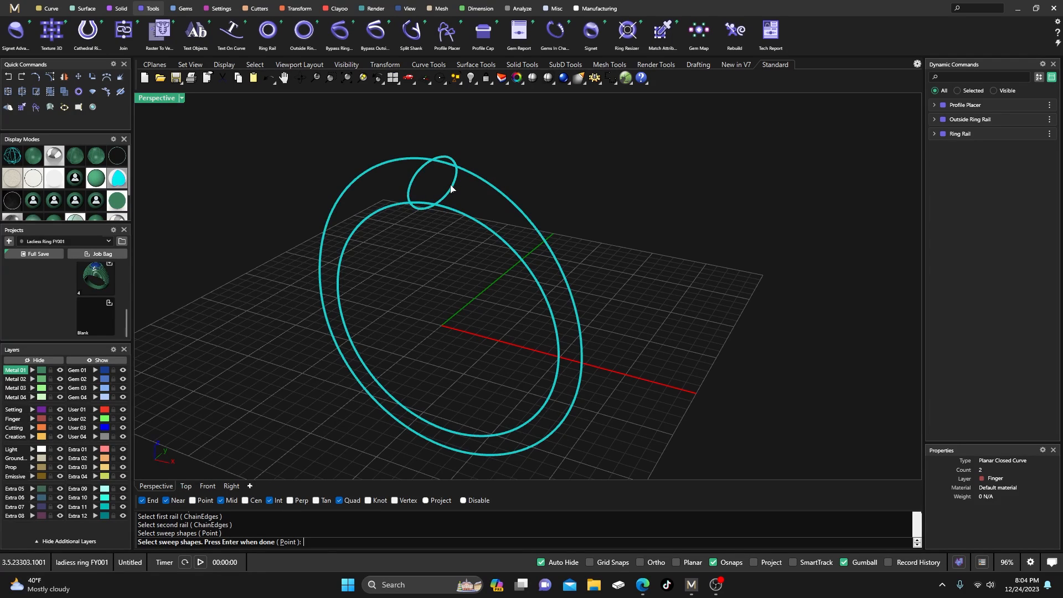
pyautogui.press('Return')
pyautogui.press('Return')
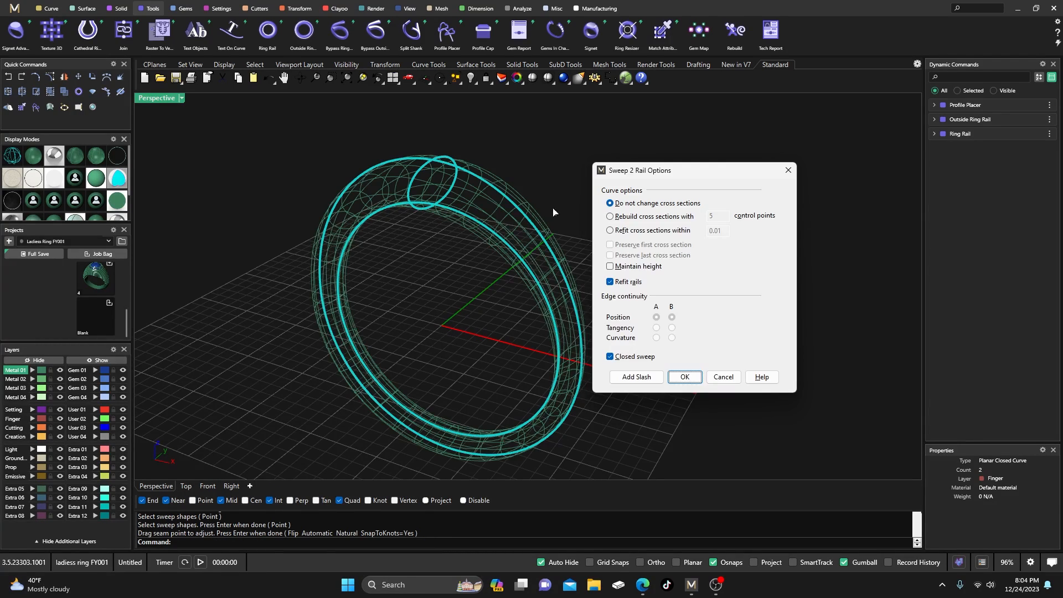
pyautogui.moveTo(704, 172); pyautogui.dragTo(728, 142)
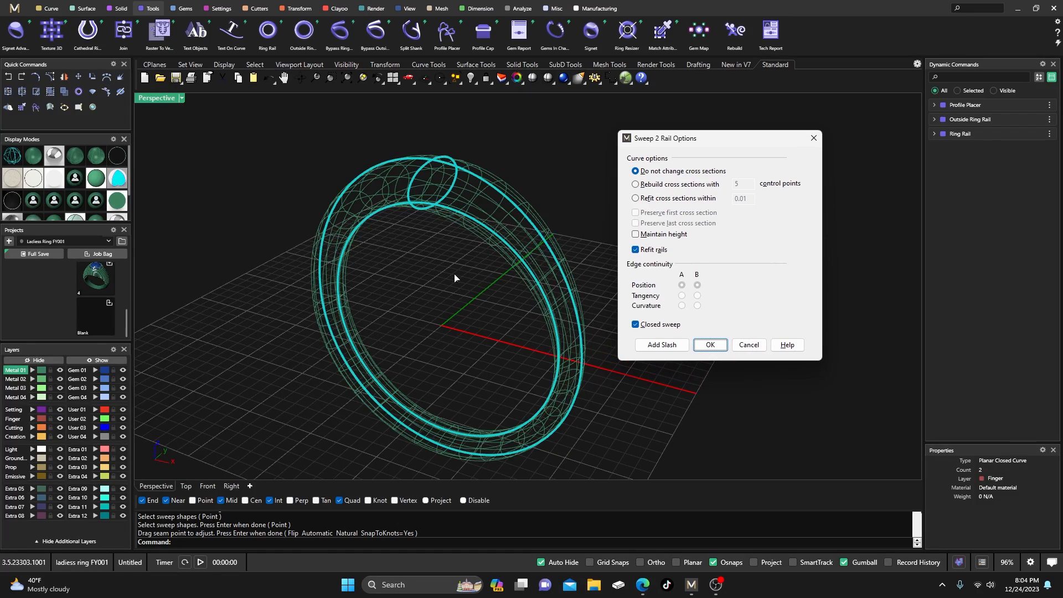
pyautogui.moveTo(454, 278); pyautogui.dragTo(451, 312, button='right')
pyautogui.click(699, 345)
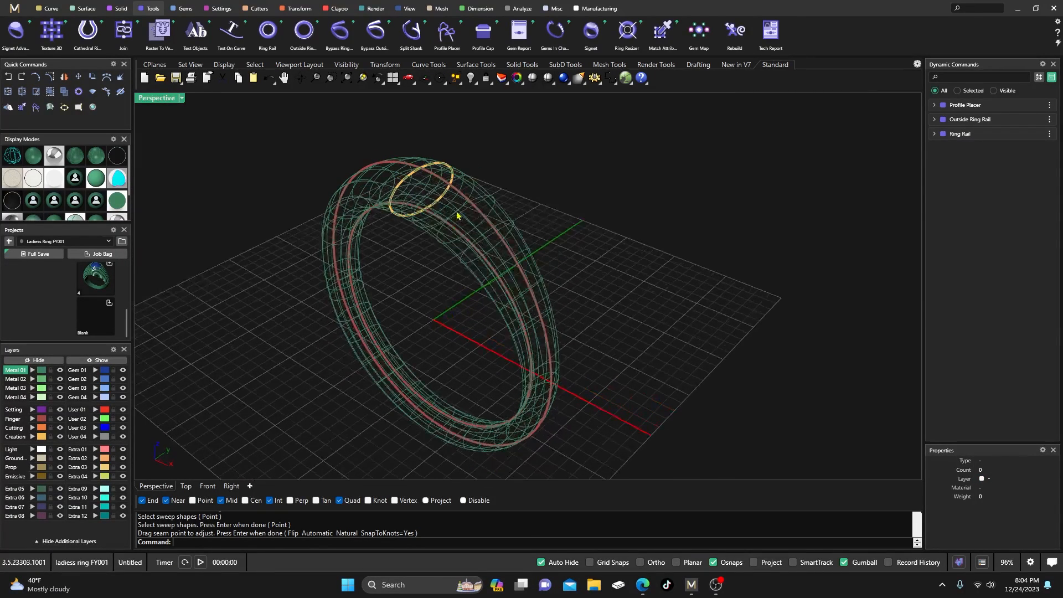
# Step: Edit the placed oval profile at the top of the ring and widen it to 10.3
pyautogui.click(452, 175)
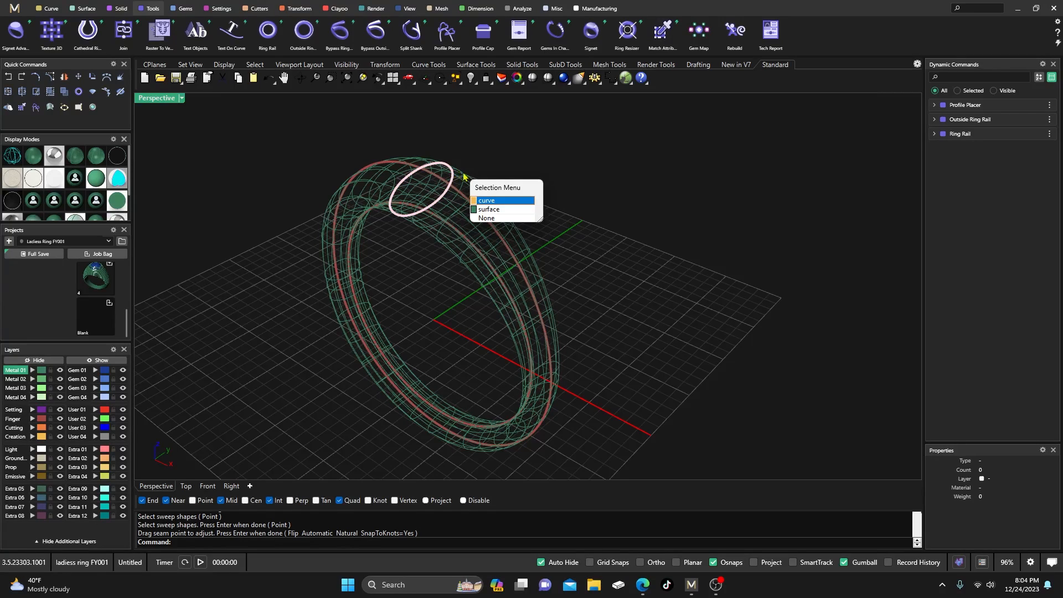
pyautogui.click(500, 202)
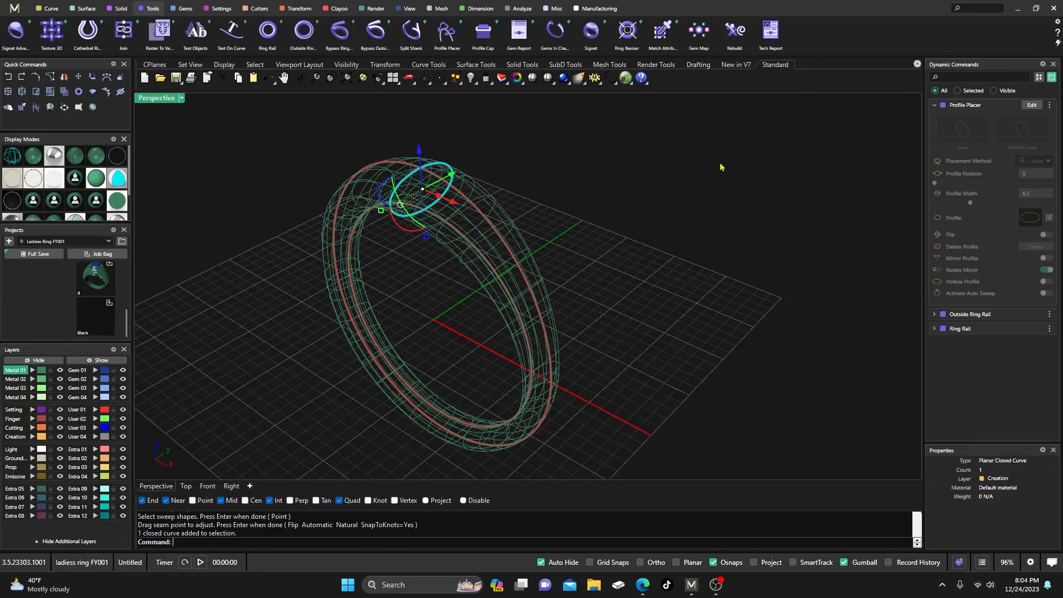
pyautogui.click(1029, 106)
pyautogui.moveTo(472, 201); pyautogui.dragTo(512, 185)
pyautogui.rightClick(526, 197)
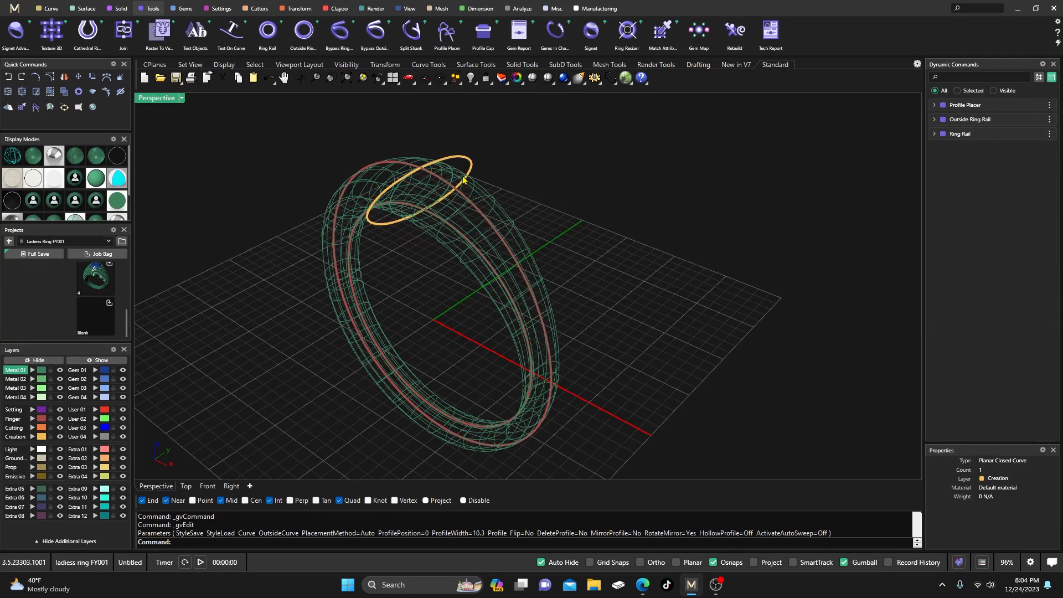
# Step: Undo the last profile width edit and delete the swept ring surface
pyautogui.click(8, 77)
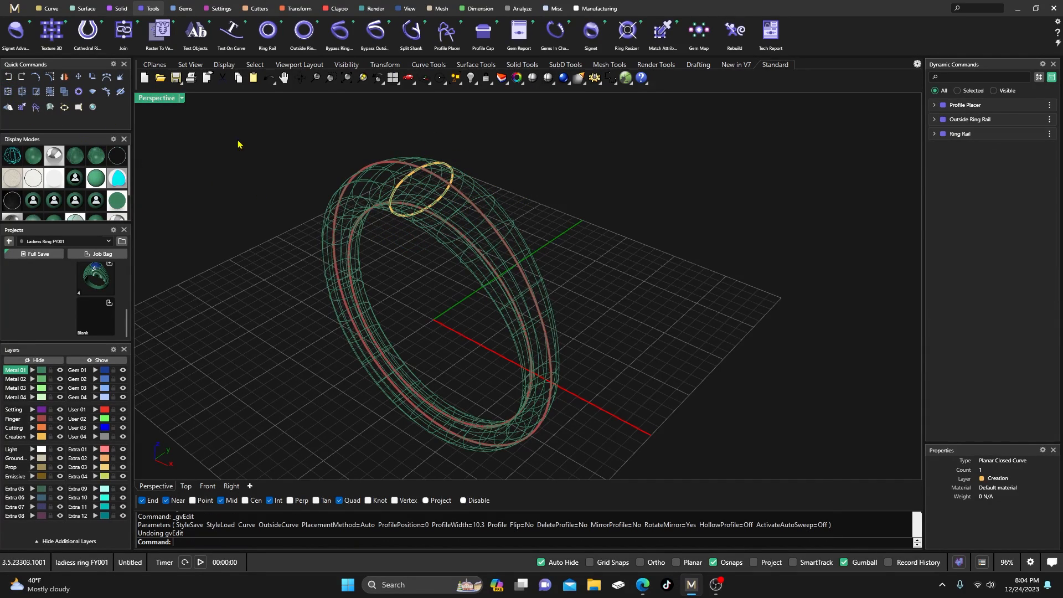
pyautogui.click(503, 209)
pyautogui.press('Delete')
# Step: Create a parametric gvSweep2 surface from the two ring rails and the placed oval profile, with Maintain Height on
pyautogui.scroll(-4, 459, 240)
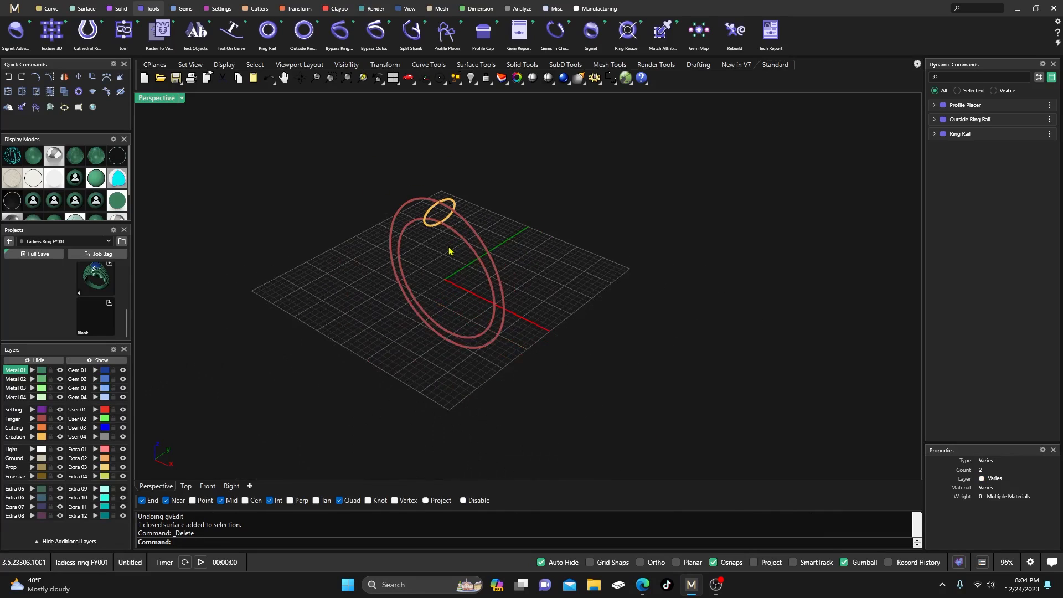
pyautogui.moveTo(470, 234); pyautogui.dragTo(482, 286, button='right')
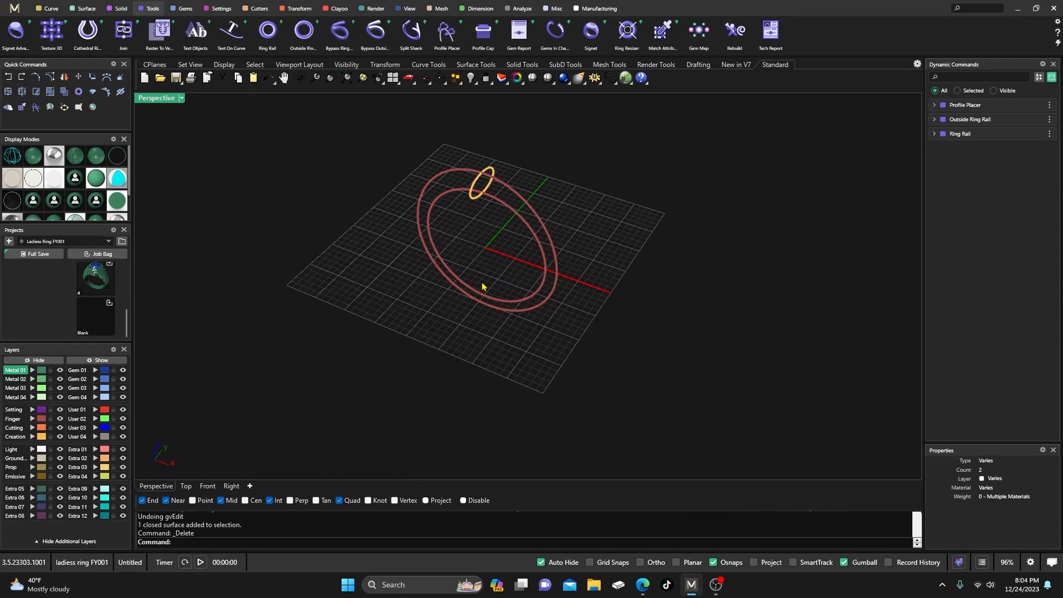
pyautogui.moveTo(442, 357); pyautogui.dragTo(451, 285, button='right')
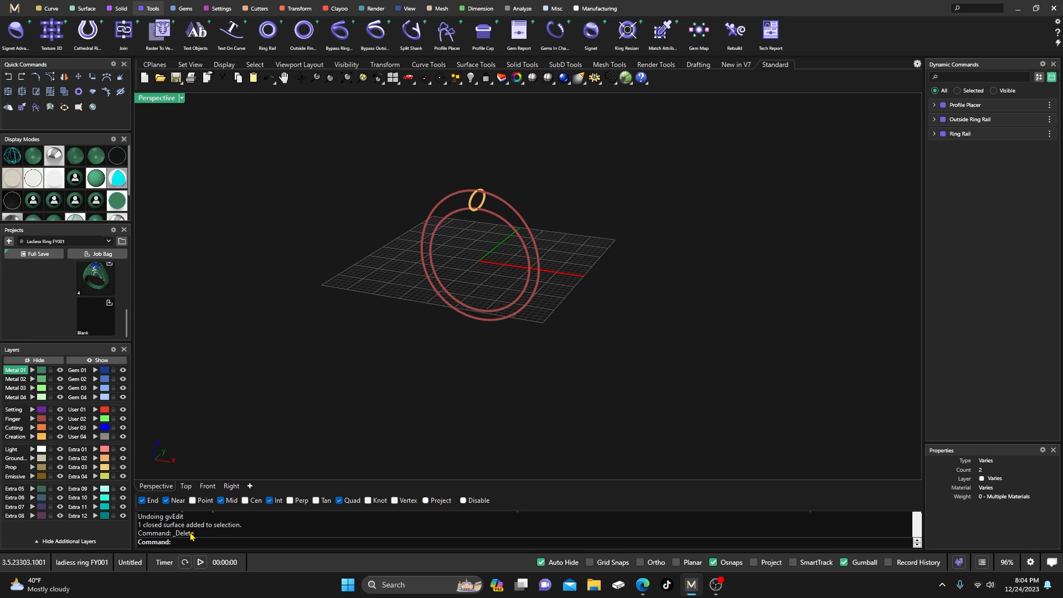
pyautogui.write('gv_')
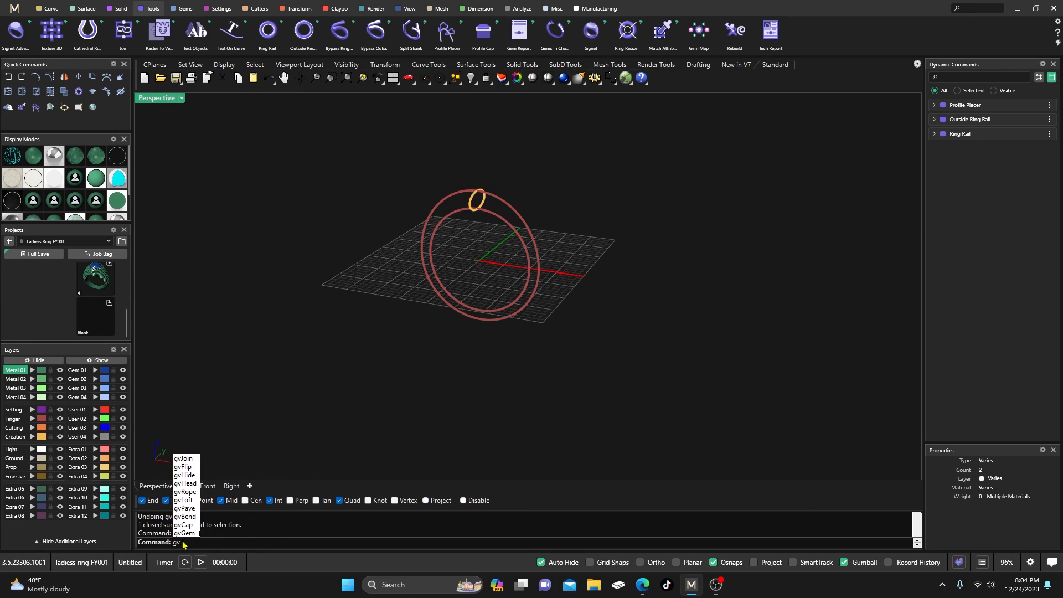
pyautogui.write('Sweep')
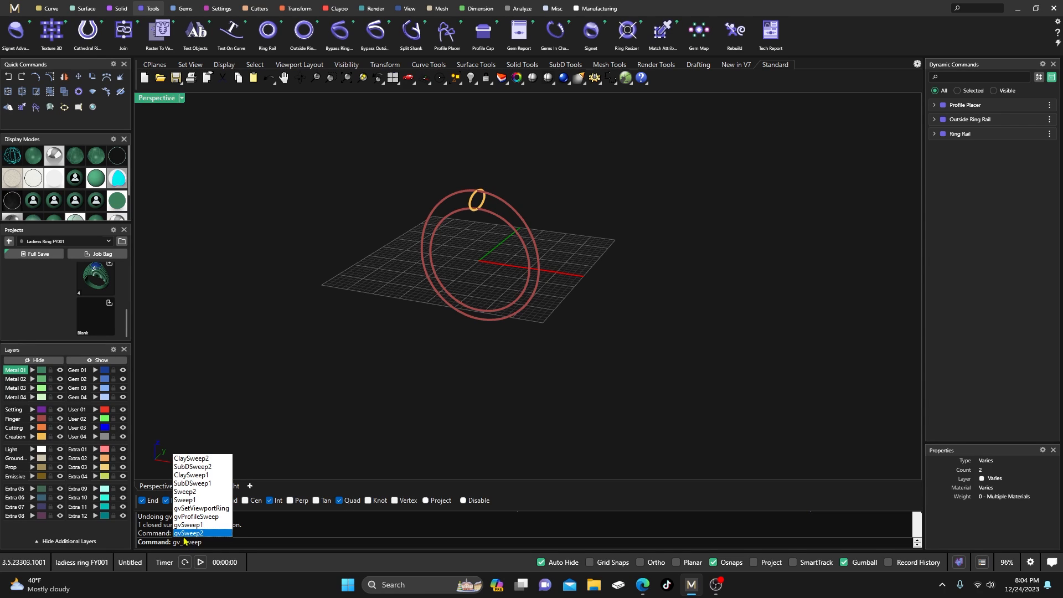
pyautogui.click(192, 533)
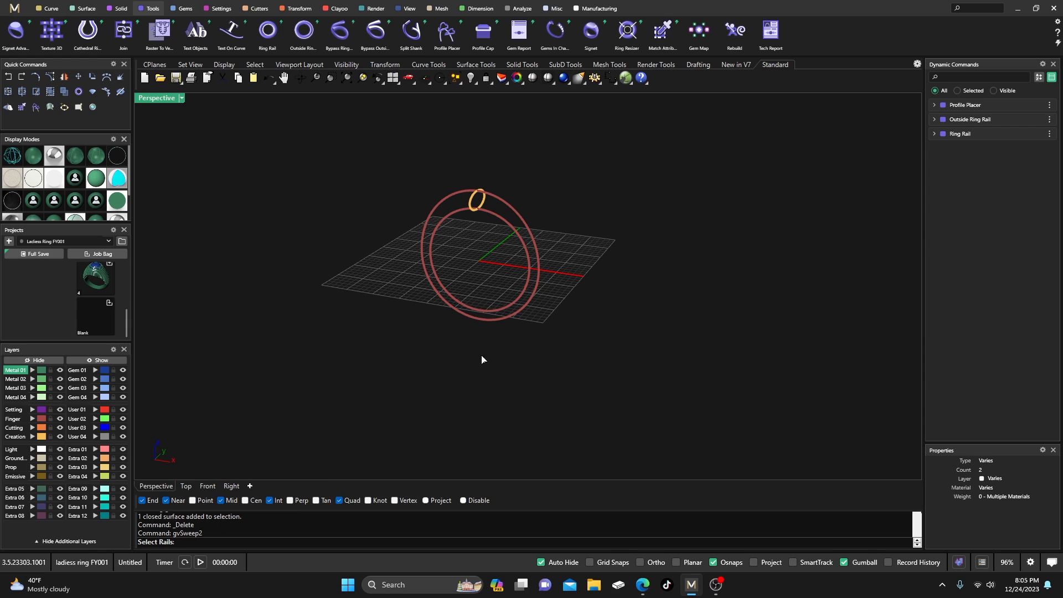
pyautogui.click(474, 315)
pyautogui.press('Return')
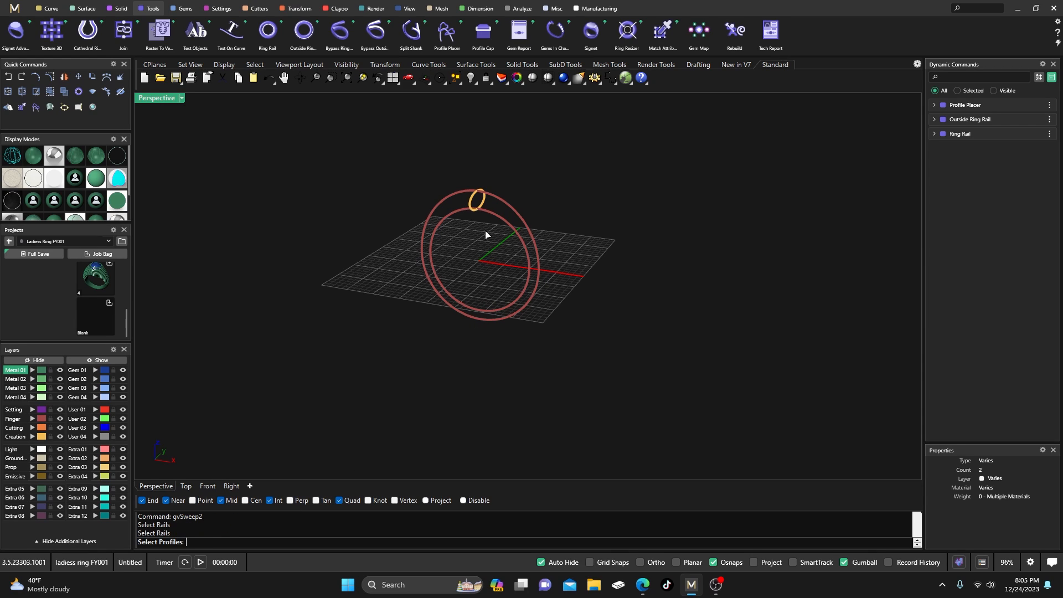
pyautogui.click(480, 204)
pyautogui.press('Return')
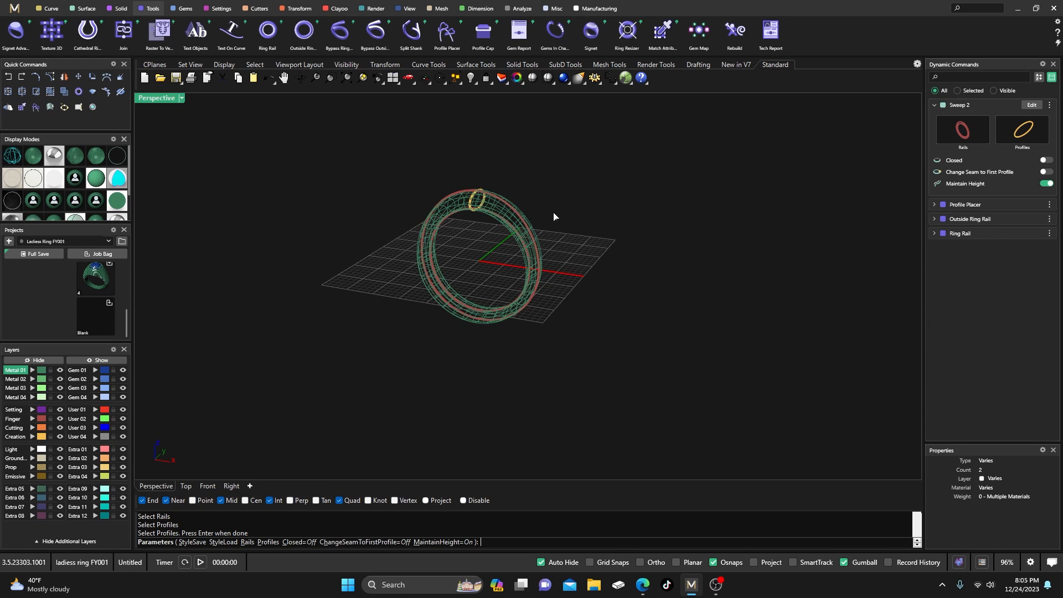
pyautogui.moveTo(688, 291); pyautogui.dragTo(648, 284, button='right')
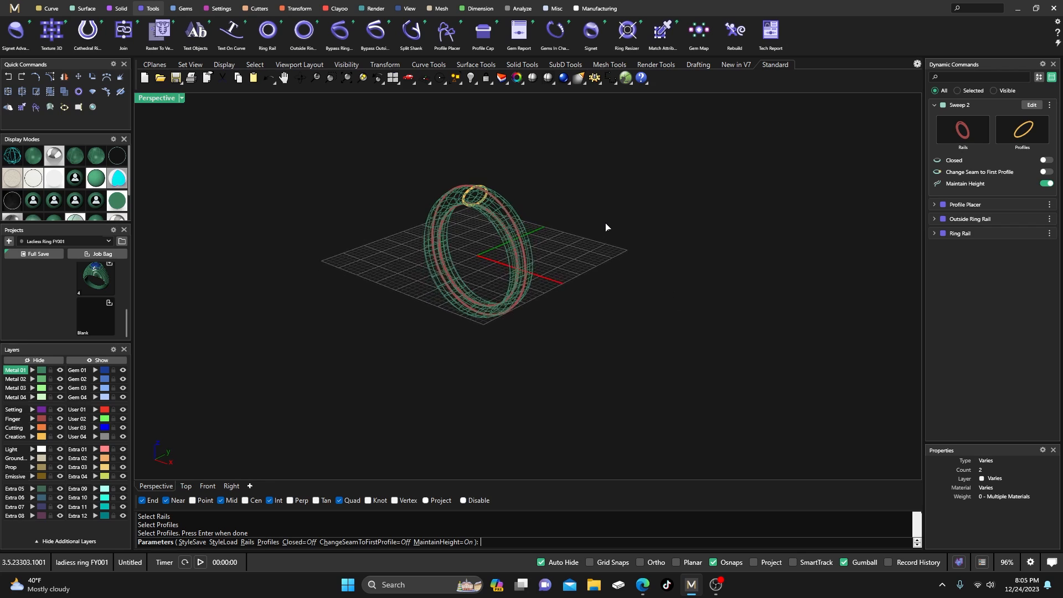
pyautogui.scroll(4, 605, 223)
pyautogui.moveTo(605, 224)
pyautogui.mouseDown(button='right')
pyautogui.moveTo(593, 248)
pyautogui.moveTo(621, 219)
pyautogui.mouseUp(button='right')
pyautogui.scroll(-2, 628, 243)
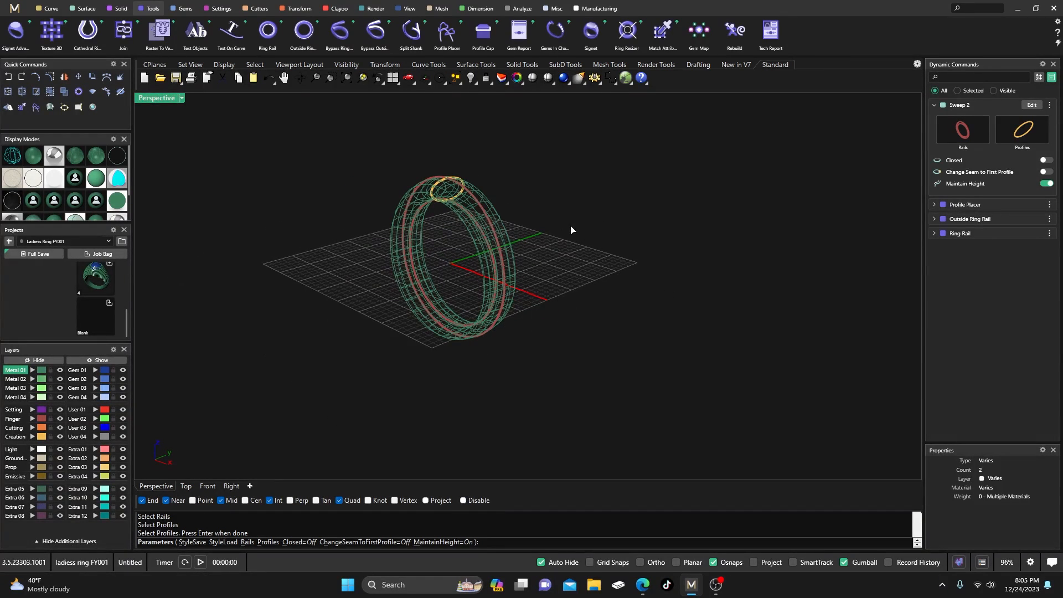
pyautogui.press('Return')
# Step: Widen the placed oval profile to 9.5 and switch the perspective view to a shaded green display
pyautogui.scroll(4, 416, 197)
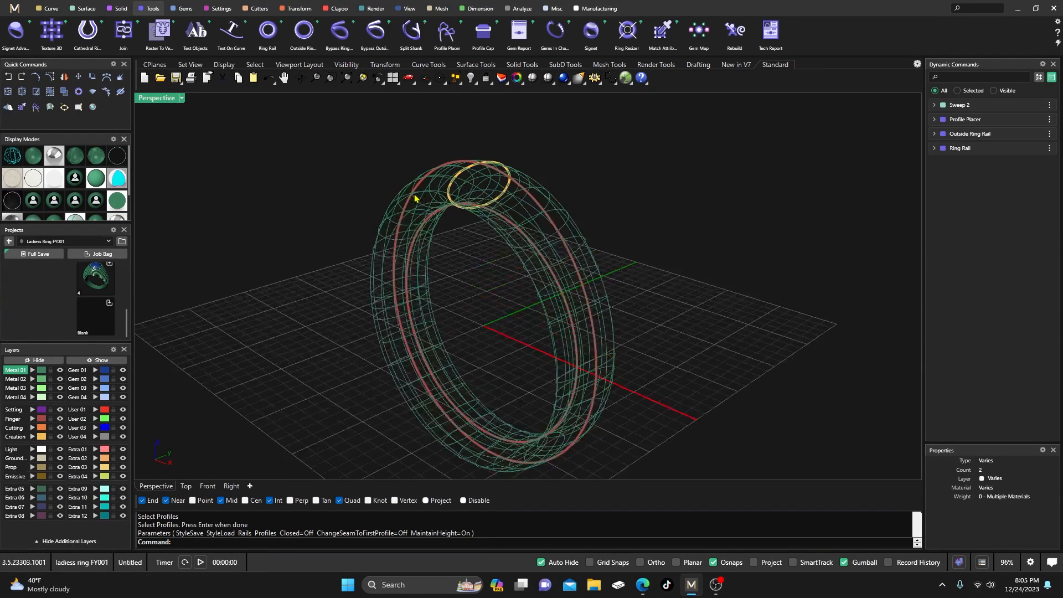
pyautogui.click(451, 189)
pyautogui.click(483, 218)
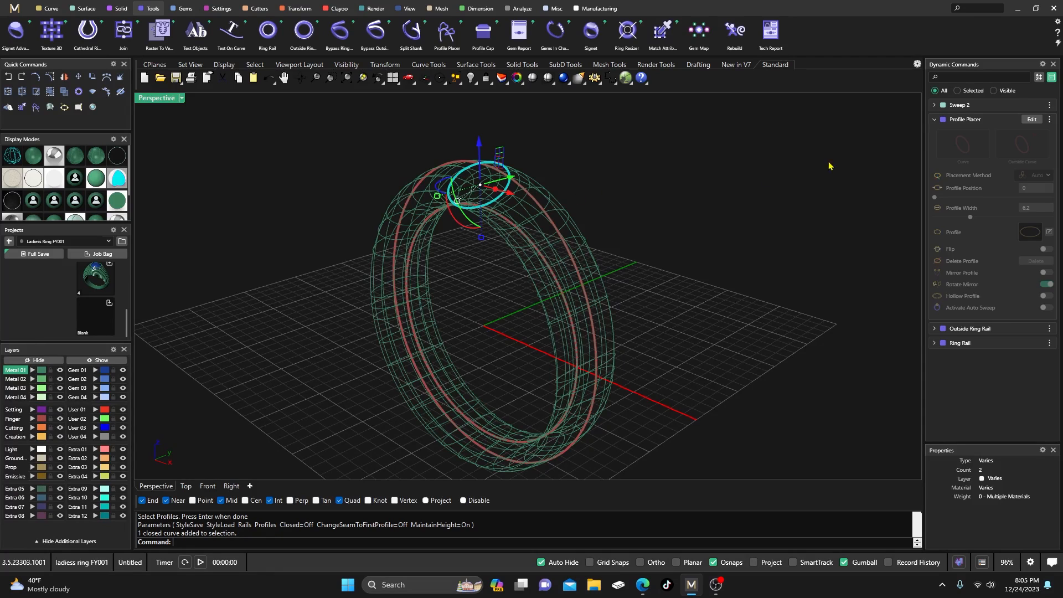
pyautogui.click(1021, 122)
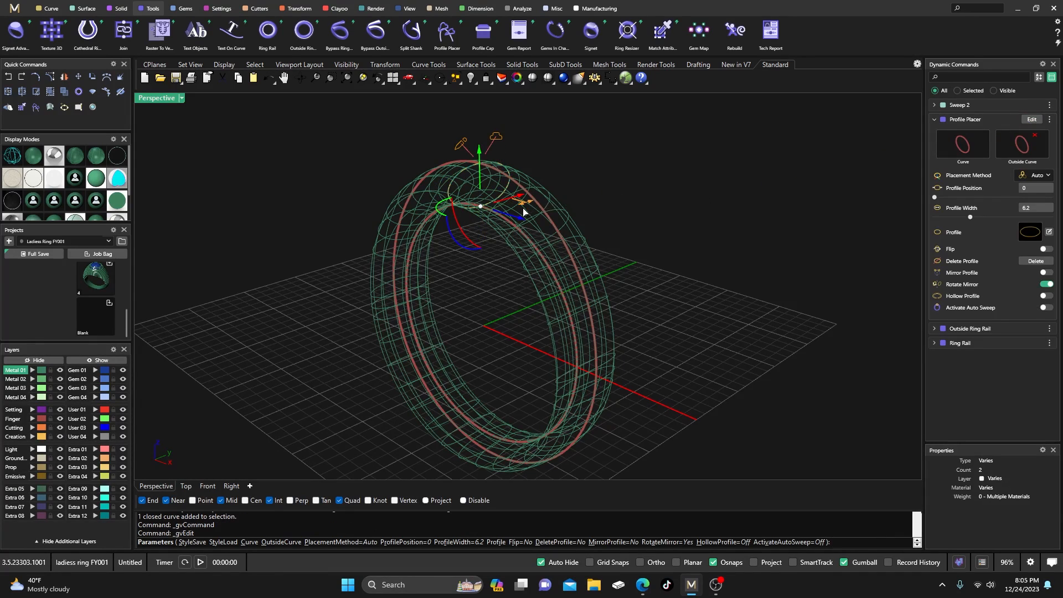
pyautogui.moveTo(523, 210); pyautogui.dragTo(552, 200)
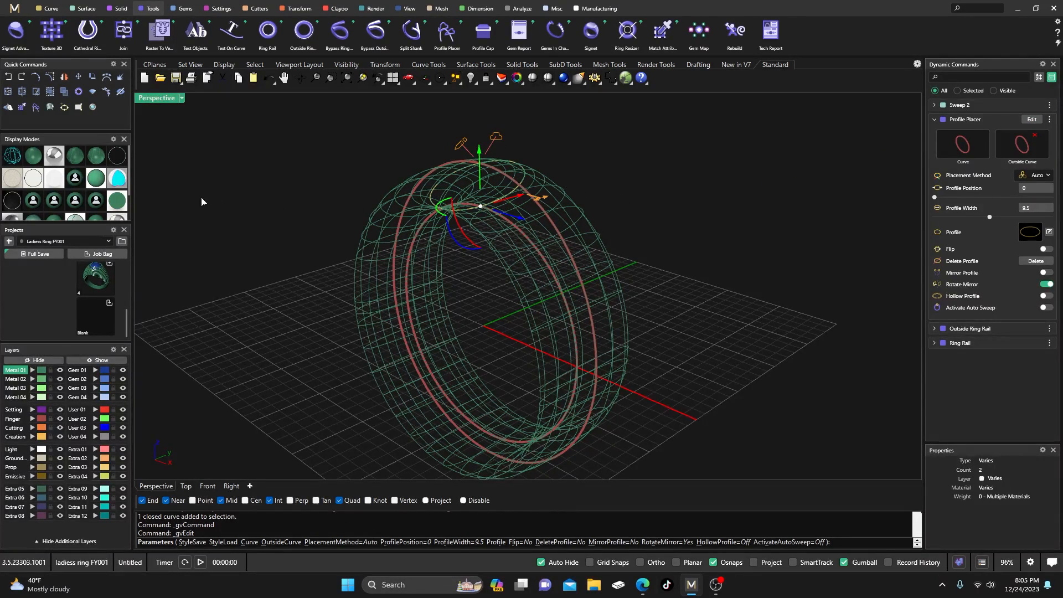
pyautogui.click(34, 156)
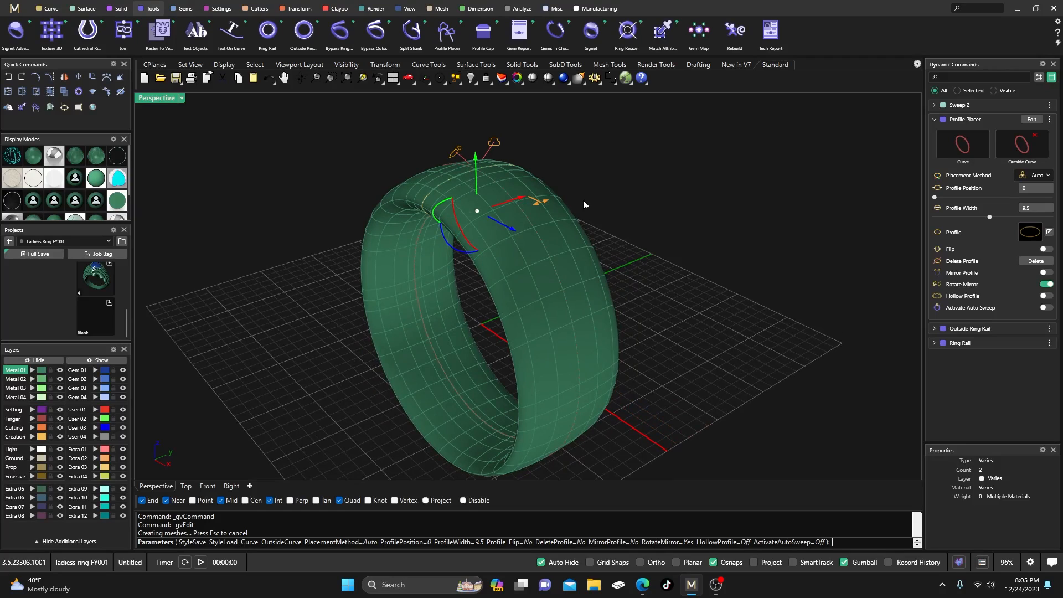
pyautogui.scroll(-4, 415, 271)
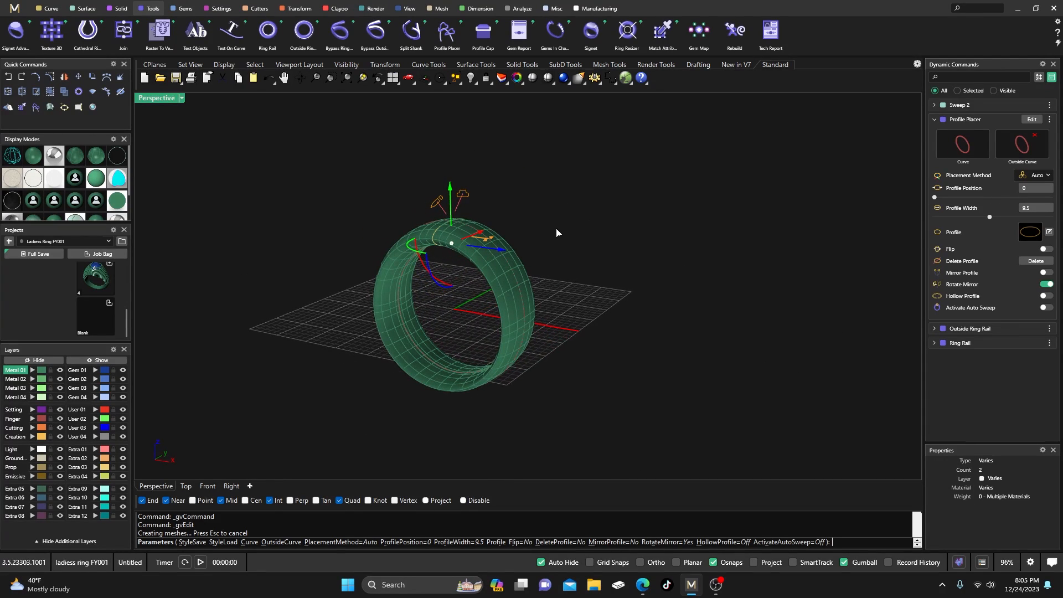
pyautogui.press('Return')
# Step: Edit the outside ring rail and raise its top thickness to 5.1
pyautogui.click(500, 256)
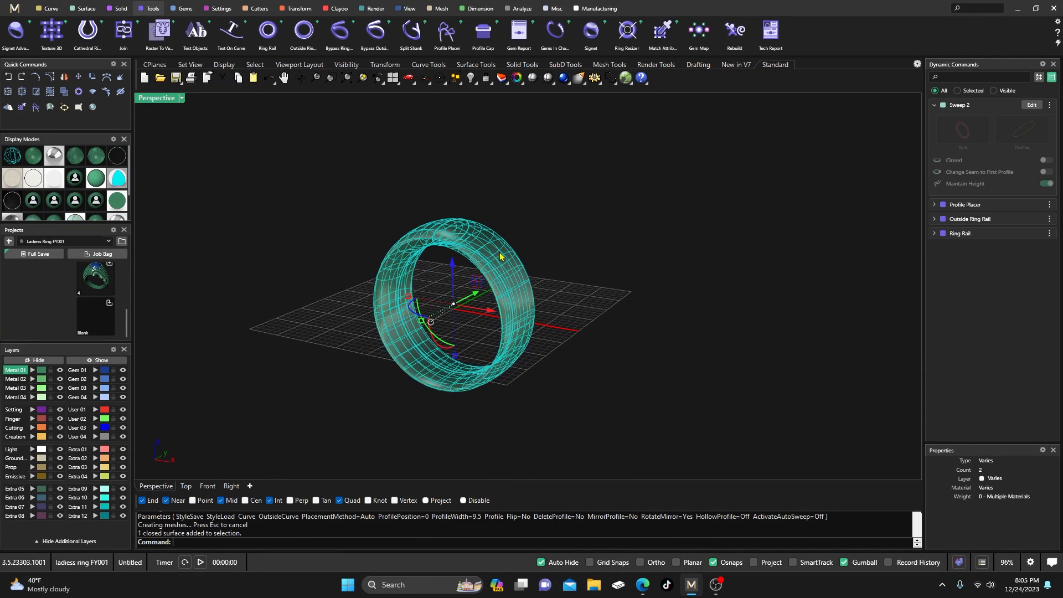
pyautogui.click(513, 267)
pyautogui.click(531, 285)
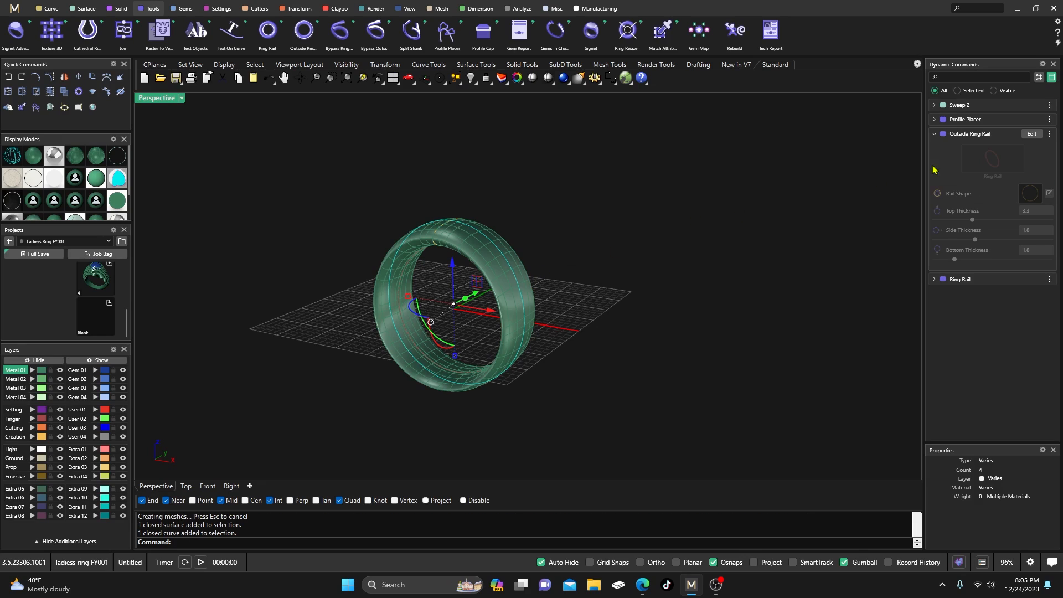
pyautogui.click(1031, 134)
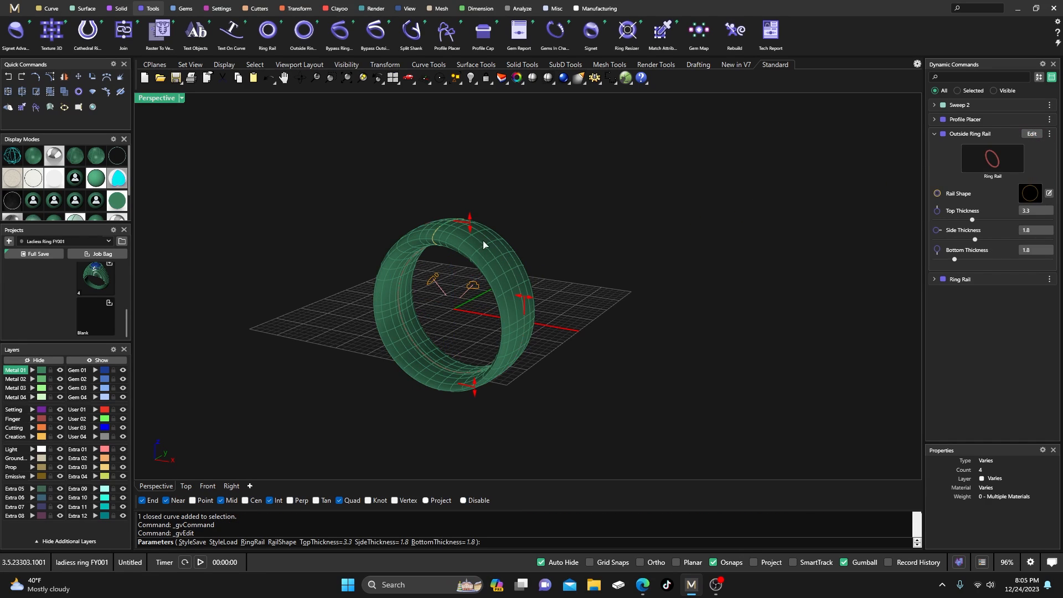
pyautogui.moveTo(471, 224); pyautogui.dragTo(474, 203)
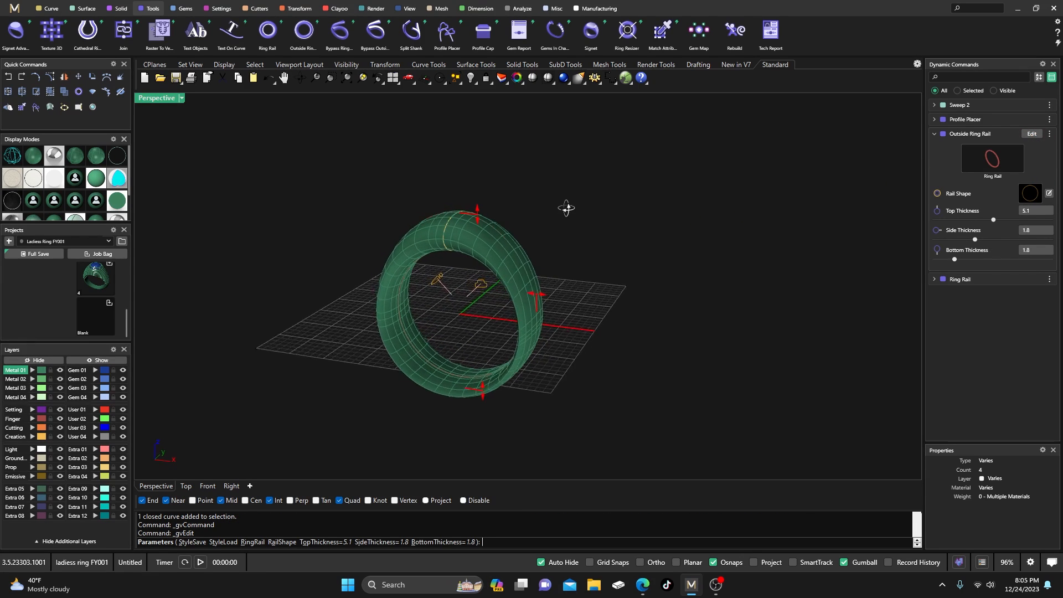
# Step: Edit the inner ring rail and set its finger size to US 7
pyautogui.rightClick(650, 222)
pyautogui.moveTo(472, 288); pyautogui.dragTo(474, 249, button='right')
pyautogui.scroll(7, 406, 284)
pyautogui.click(412, 257)
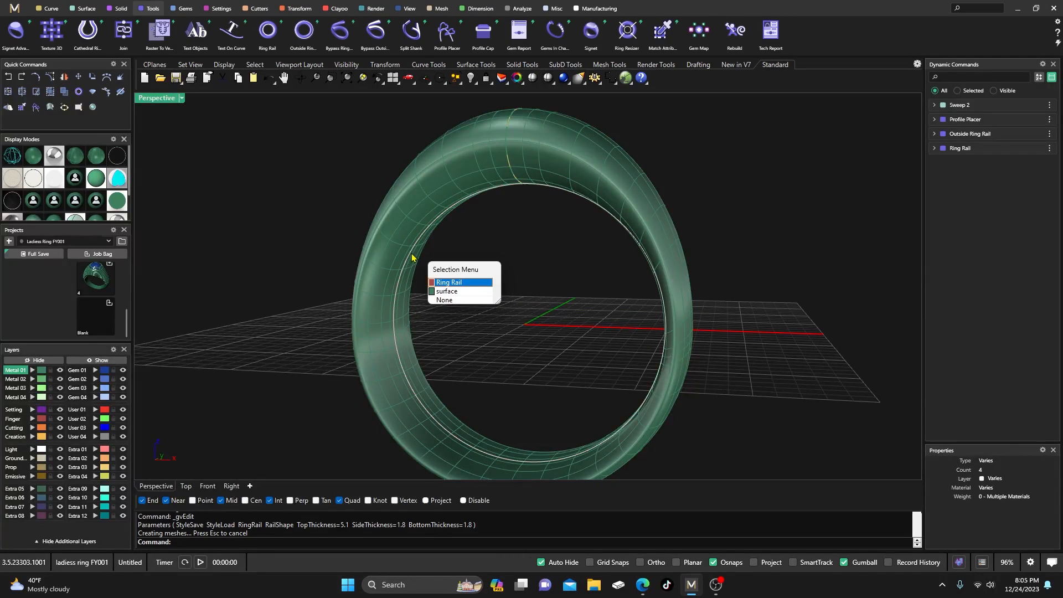
pyautogui.click(441, 285)
pyautogui.click(1031, 148)
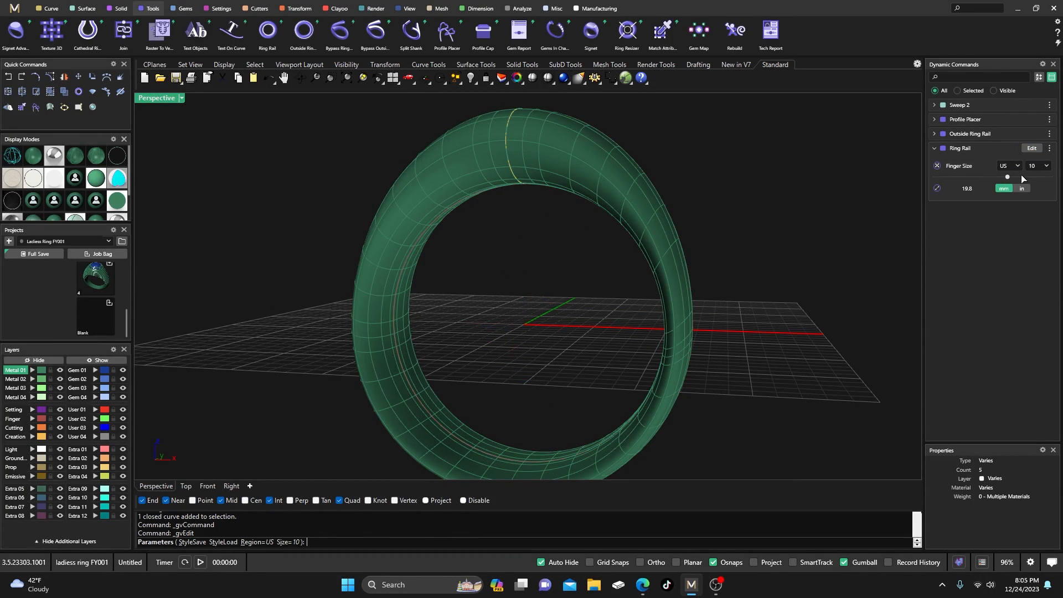
pyautogui.click(1040, 165)
pyautogui.scroll(5, 1031, 223)
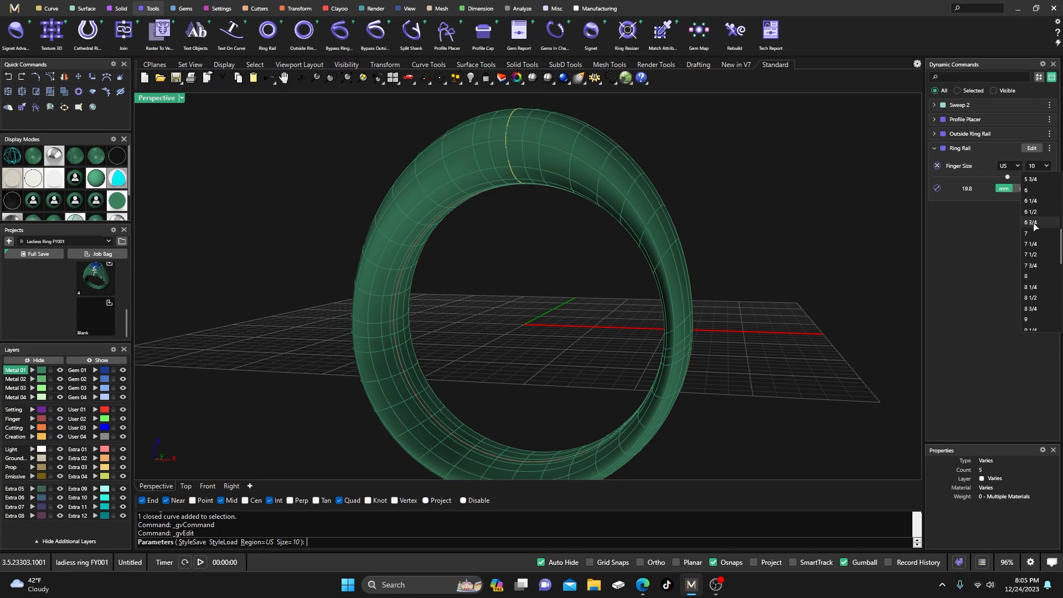
pyautogui.click(1028, 211)
pyautogui.moveTo(482, 252); pyautogui.dragTo(369, 277, button='right')
pyautogui.scroll(-6, 355, 260)
pyautogui.scroll(6, 404, 241)
pyautogui.press('Return')
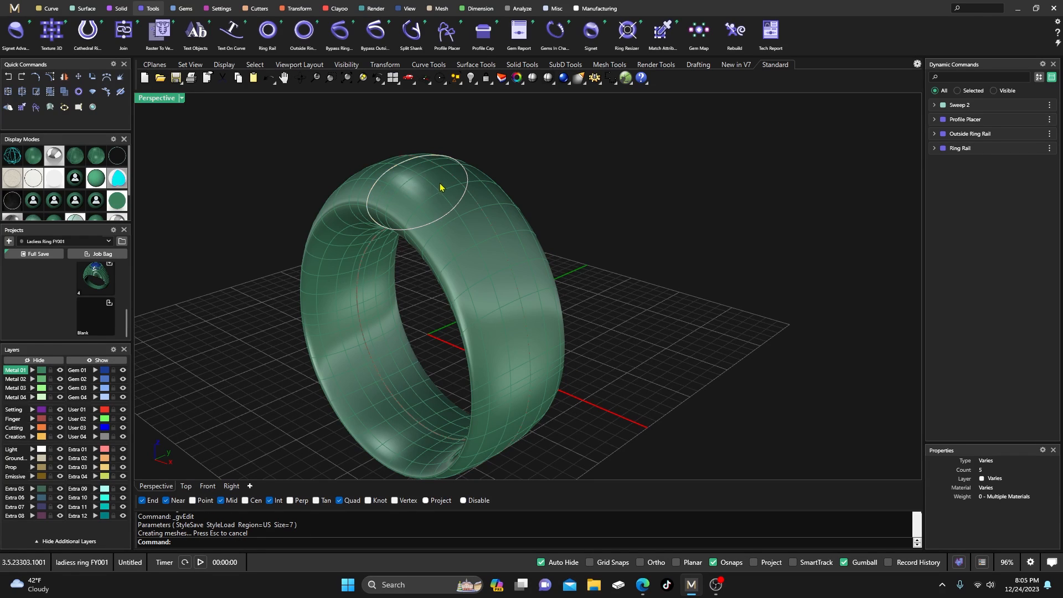
# Step: Edit the placed oval profile at the ring's top and narrow its profile width to 5.4
pyautogui.click(438, 159)
pyautogui.click(475, 187)
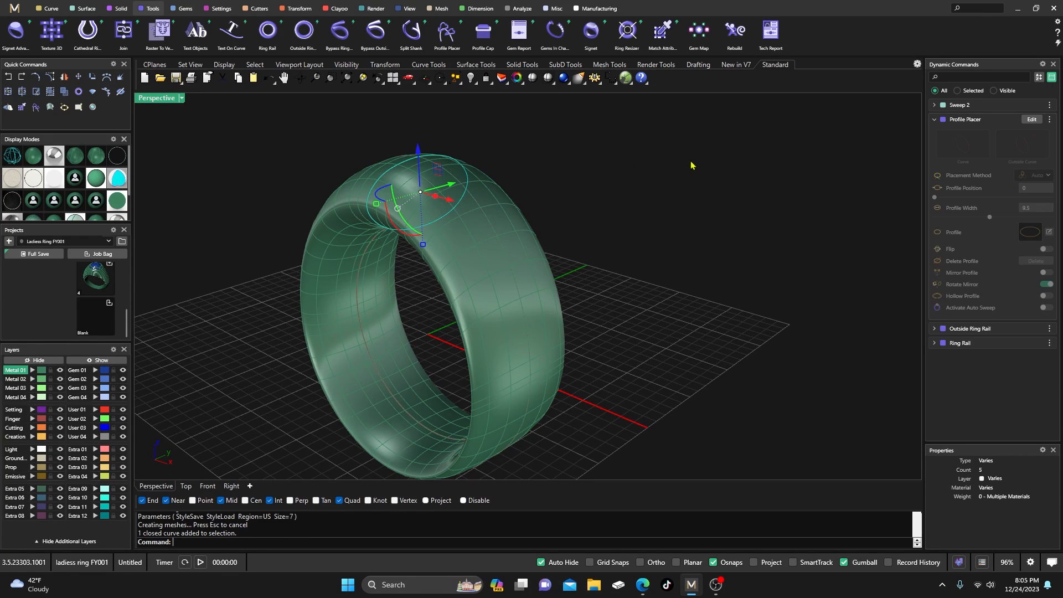
pyautogui.click(1027, 122)
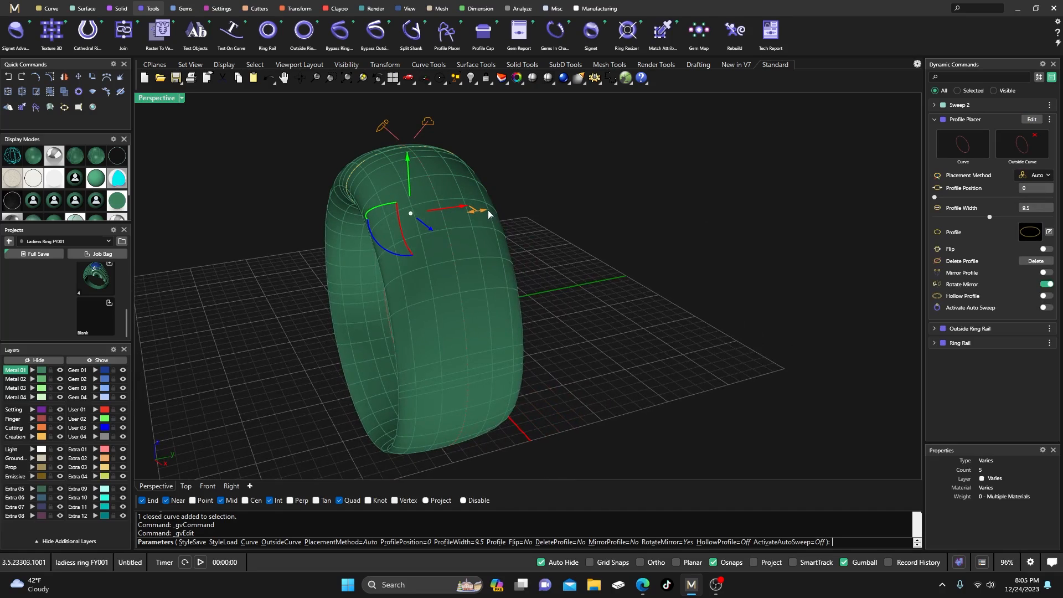
pyautogui.moveTo(481, 213); pyautogui.dragTo(431, 220)
pyautogui.moveTo(513, 262); pyautogui.dragTo(578, 249, button='right')
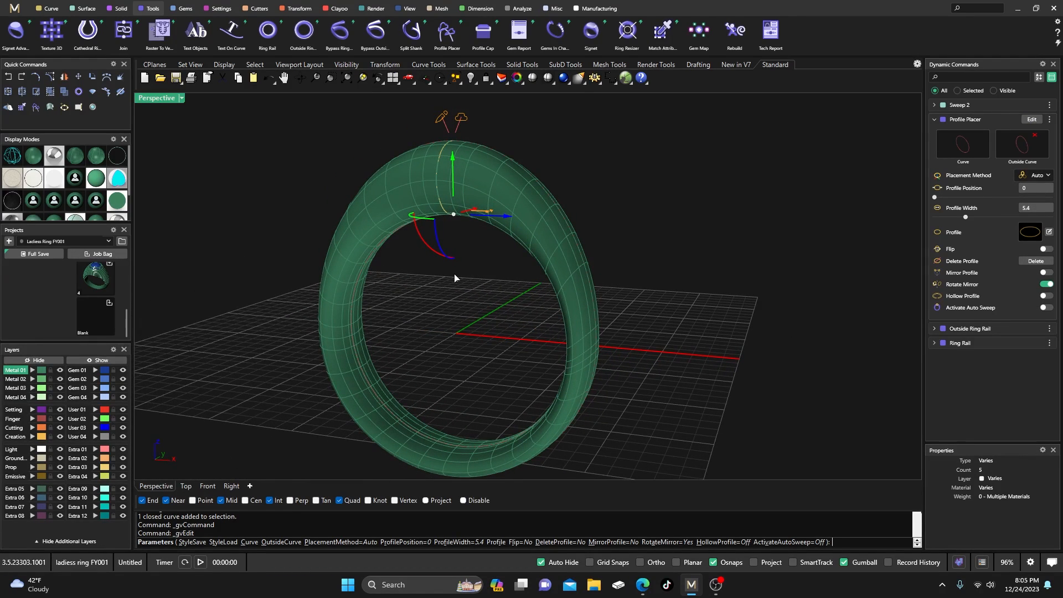
pyautogui.rightClick(455, 278)
pyautogui.scroll(-6, 455, 280)
pyautogui.moveTo(456, 279)
pyautogui.mouseDown(button='right')
pyautogui.moveTo(456, 316)
pyautogui.moveTo(481, 260)
pyautogui.moveTo(453, 301)
pyautogui.mouseUp(button='right')
pyautogui.scroll(4, 468, 294)
pyautogui.scroll(-6, 480, 259)
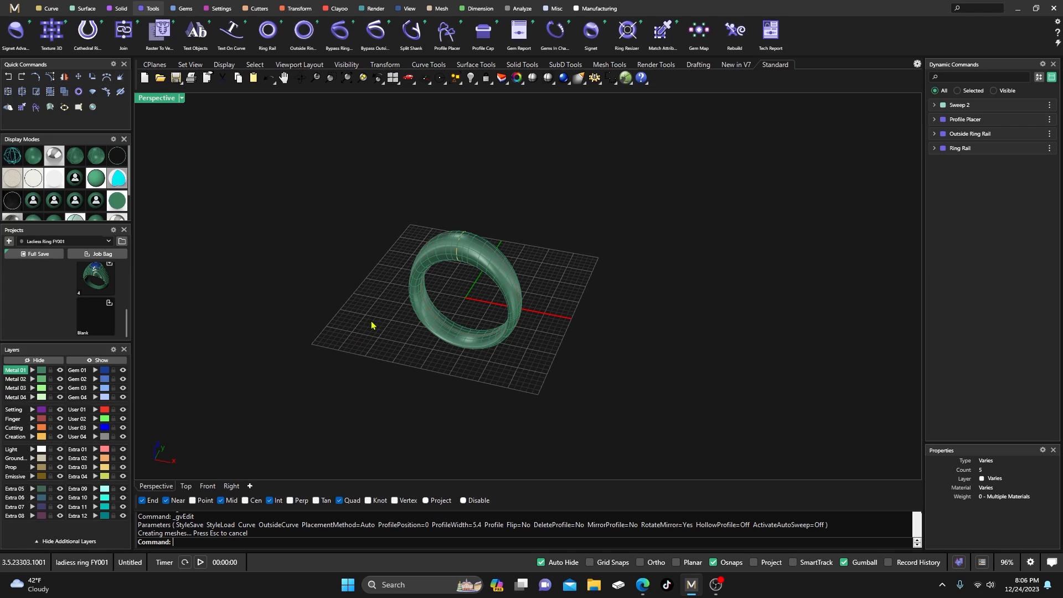
pyautogui.moveTo(461, 252); pyautogui.dragTo(457, 287, button='right')
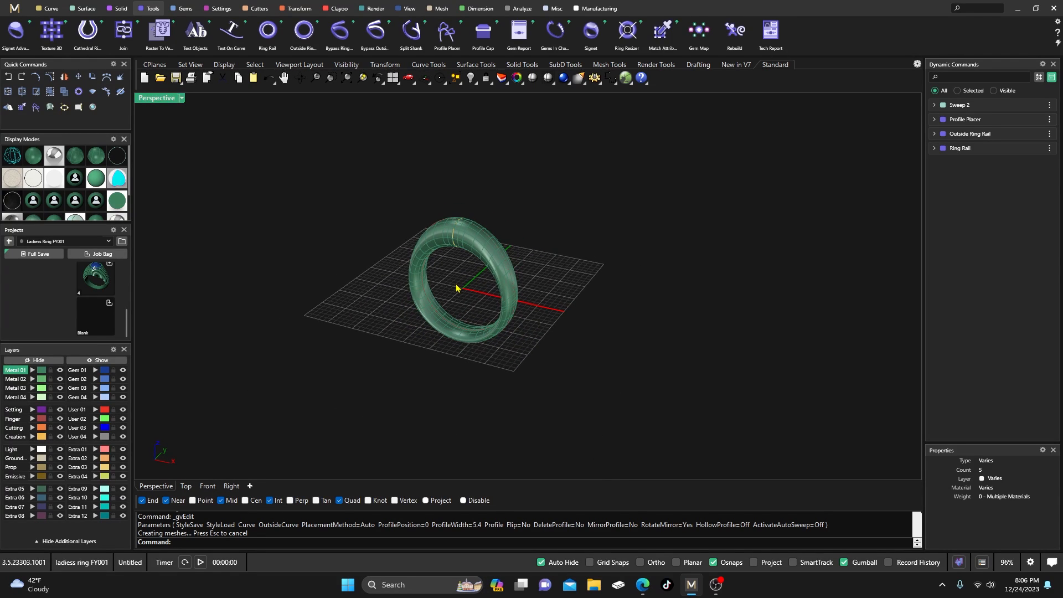
# Step: Bring up the context menu over the viewport, move it clear of the ring, and open its editor
pyautogui.rightClick(457, 288)
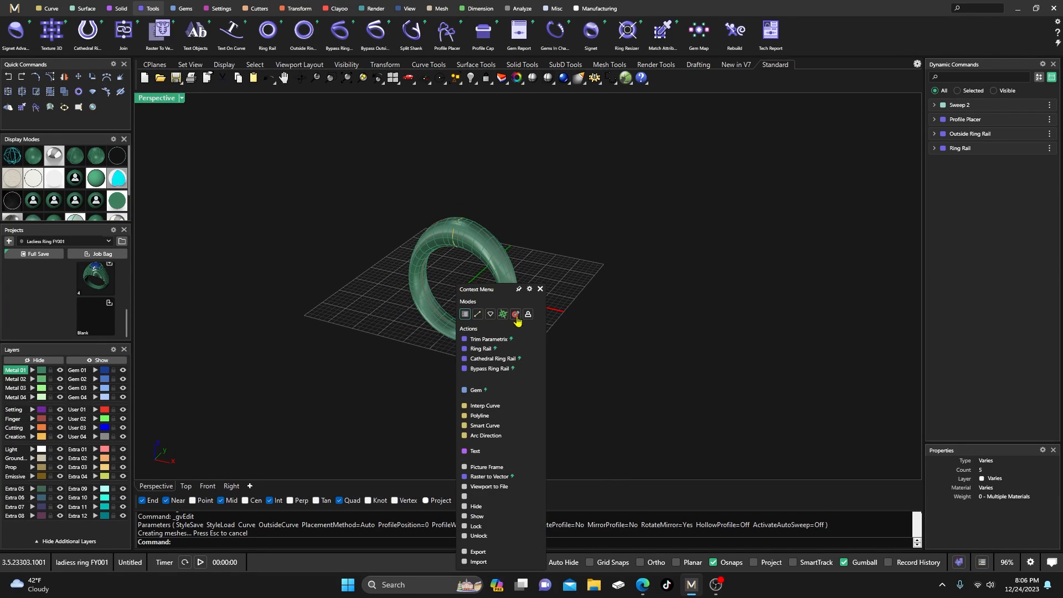
pyautogui.click(981, 563)
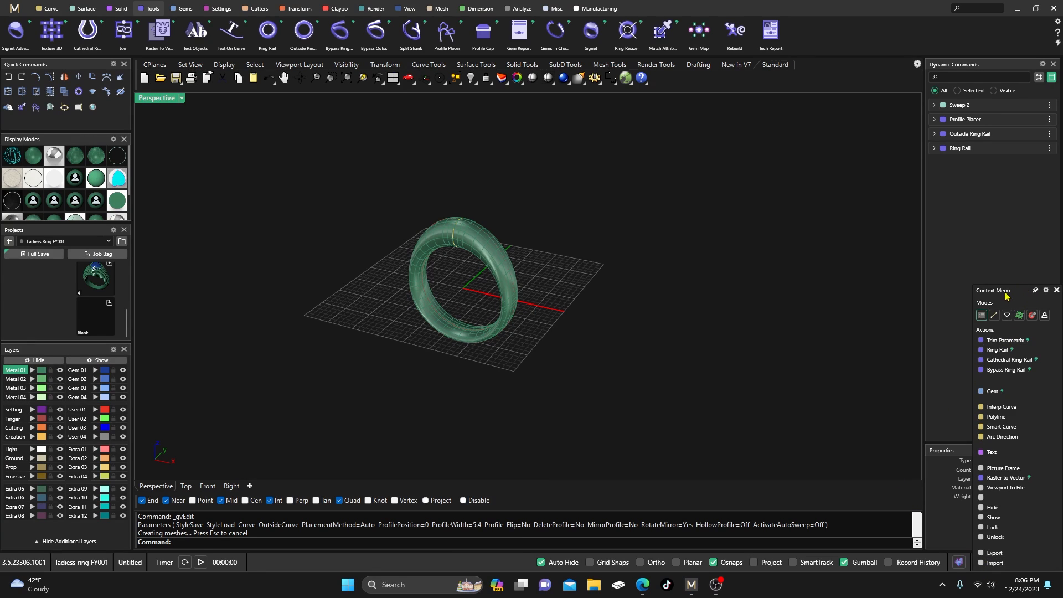
pyautogui.moveTo(1006, 296); pyautogui.dragTo(636, 159)
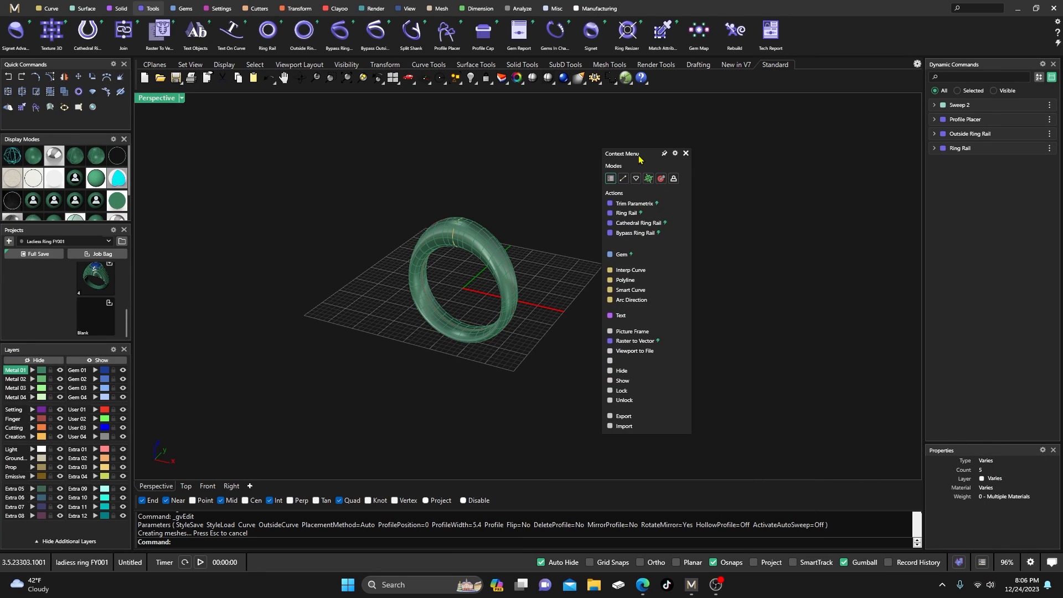
pyautogui.click(674, 154)
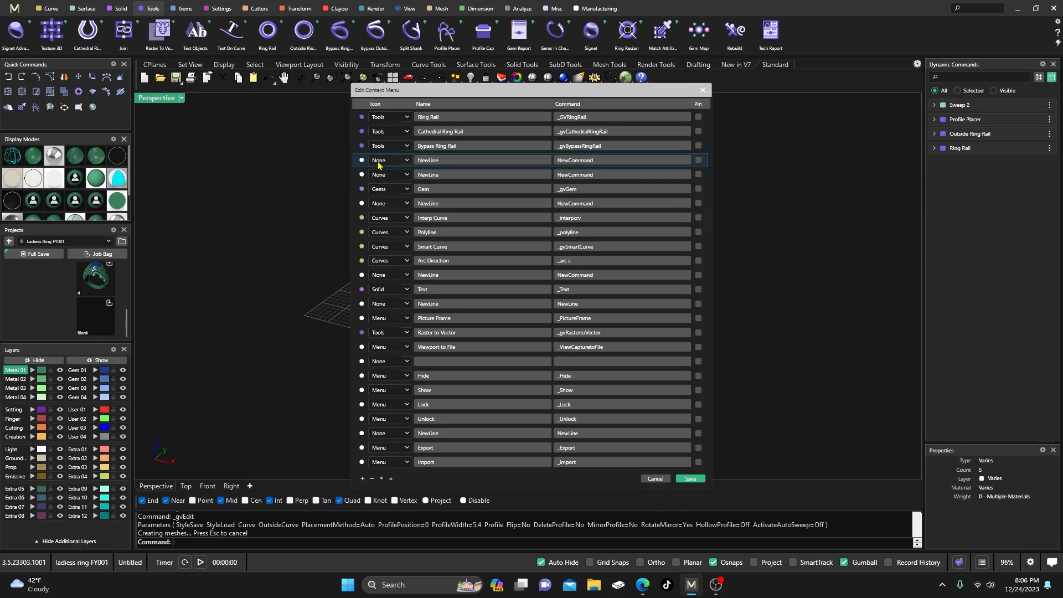
# Step: Turn the unused context menu row below Bypass Ring Rail into a Surface entry named Sweep 2 running _gvSweep2, and save it
pyautogui.click(407, 161)
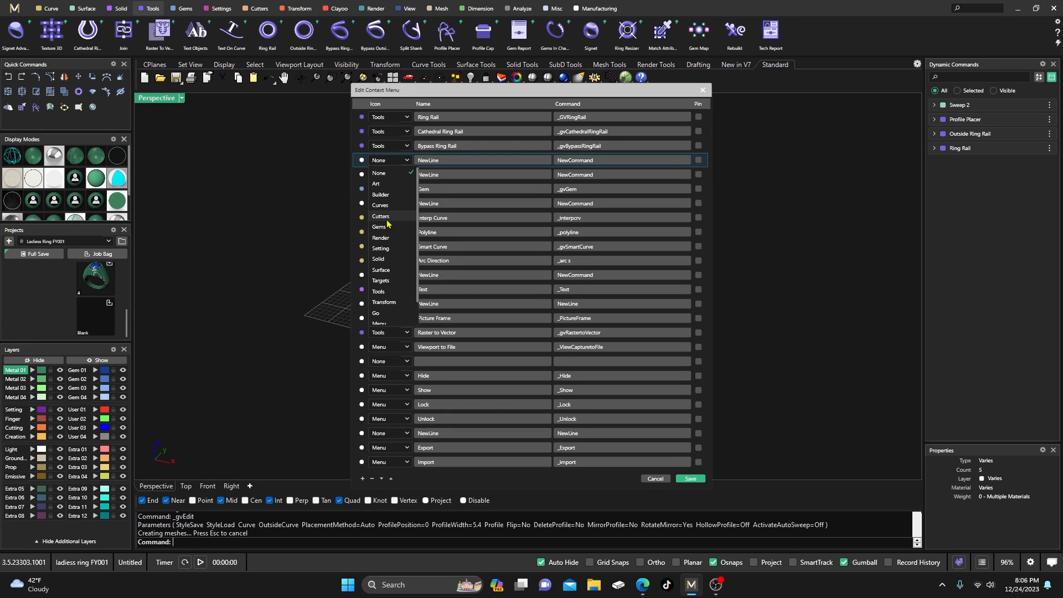
pyautogui.click(380, 270)
pyautogui.doubleClick(423, 160)
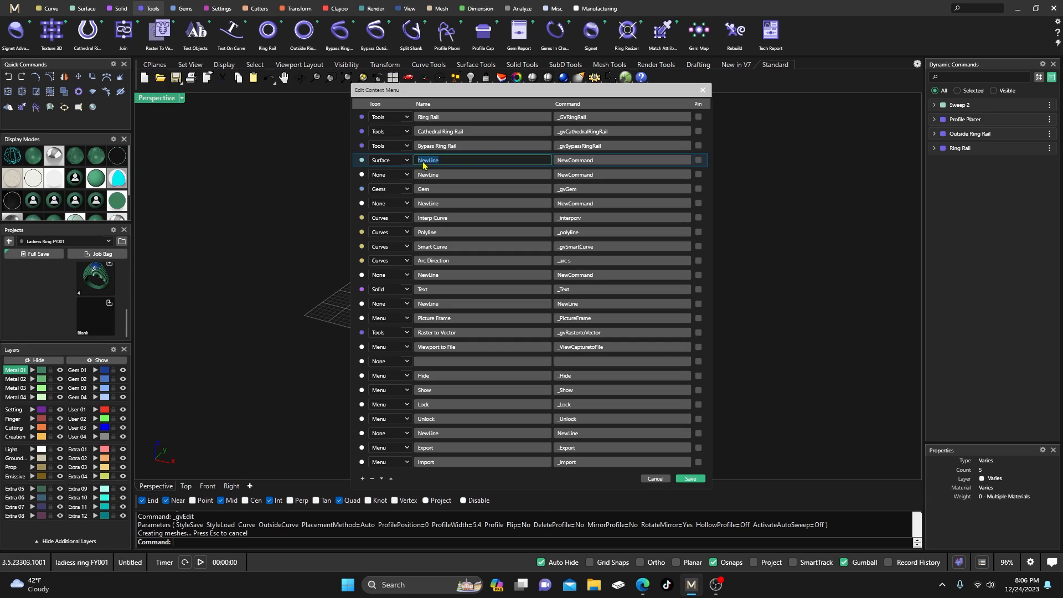
pyautogui.write('Sweep 2')
pyautogui.doubleClick(575, 160)
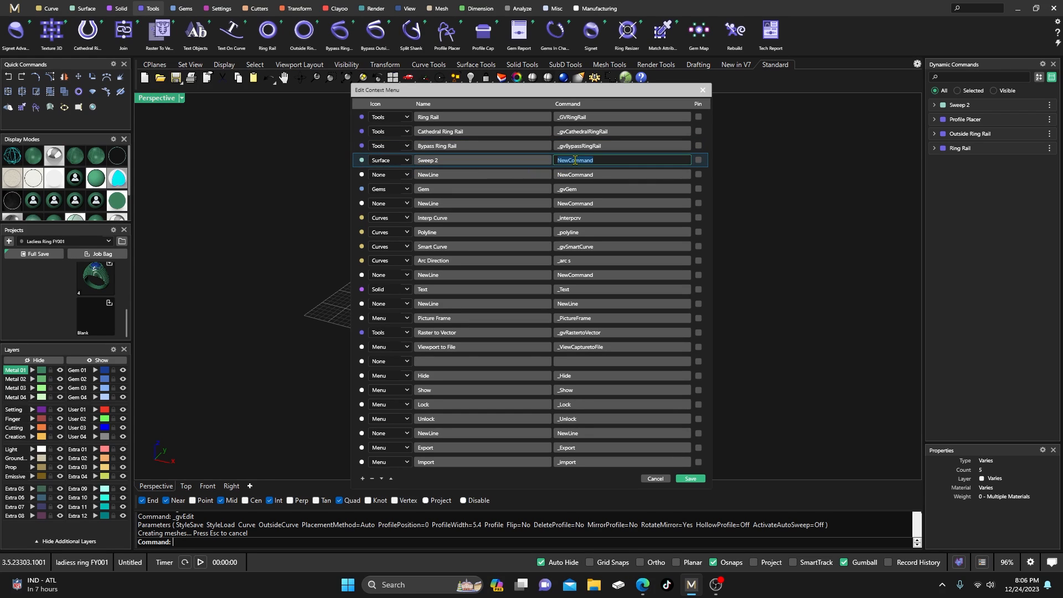
pyautogui.write('gv_Sweep2')
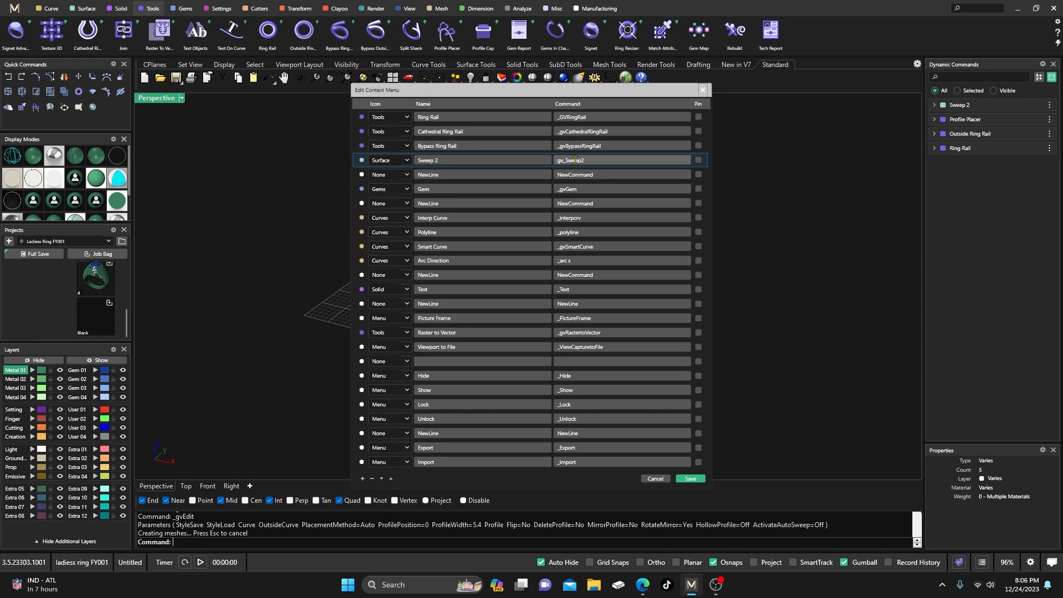
pyautogui.click(690, 478)
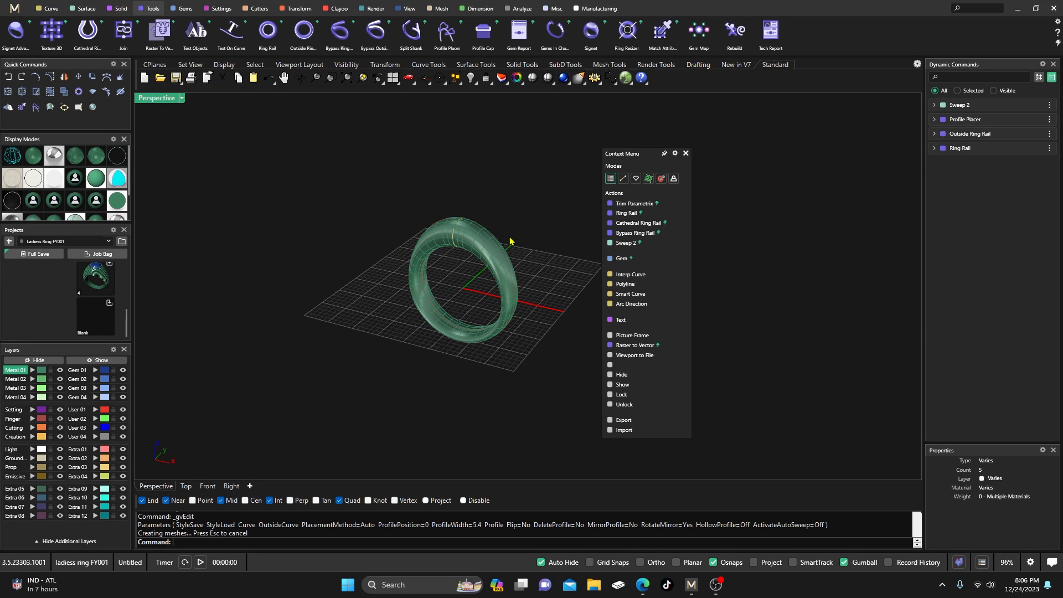
# Step: Delete the swept ring surface, keeping both ring rails and the oval profile
pyautogui.click(492, 246)
pyautogui.press('Delete')
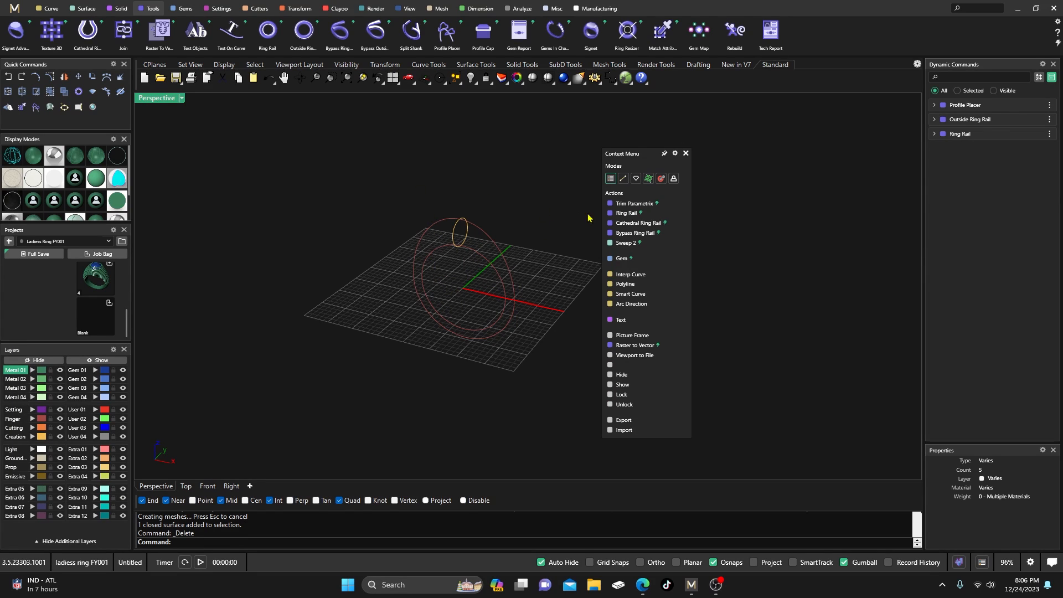
# Step: Try the new Sweep 2 context menu entry on the two ring rails and oval profile, with Maintain Height on
pyautogui.click(619, 247)
pyautogui.click(452, 328)
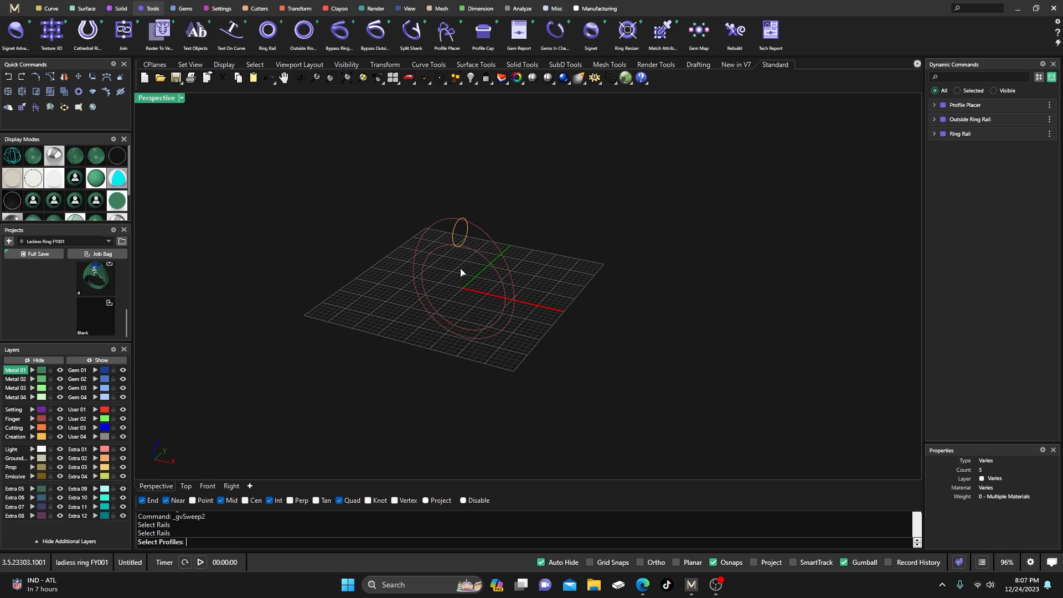
pyautogui.press('Return')
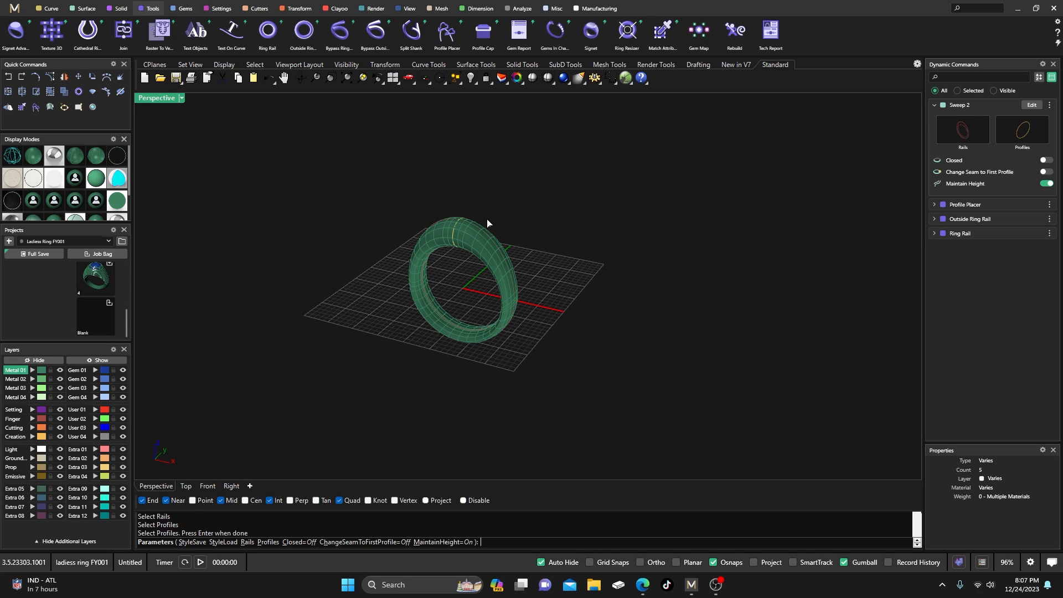
pyautogui.moveTo(553, 234); pyautogui.dragTo(475, 255, button='right')
pyautogui.press('Escape')
pyautogui.scroll(4, 443, 274)
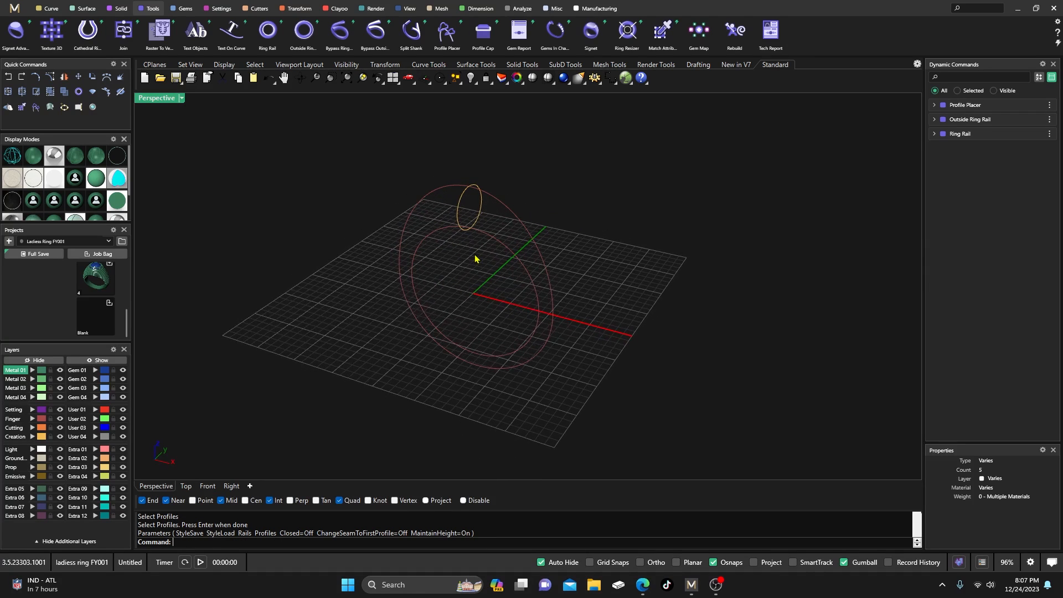
pyautogui.scroll(-2, 467, 261)
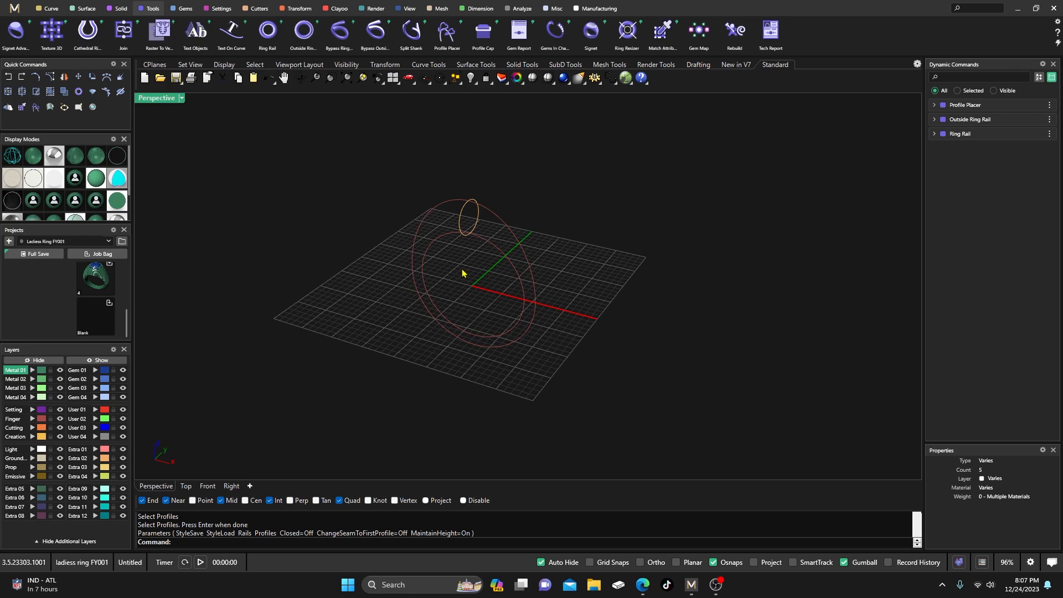
# Step: Compare the context menu's available actions with the inner ring rail selected and with nothing selected
pyautogui.click(460, 331)
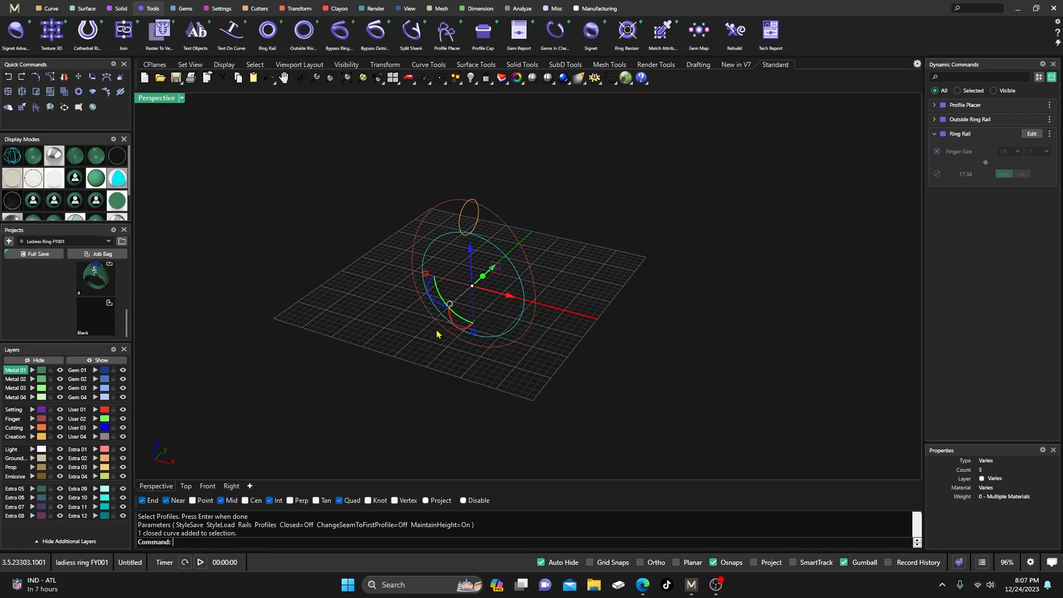
pyautogui.middleClick(420, 369)
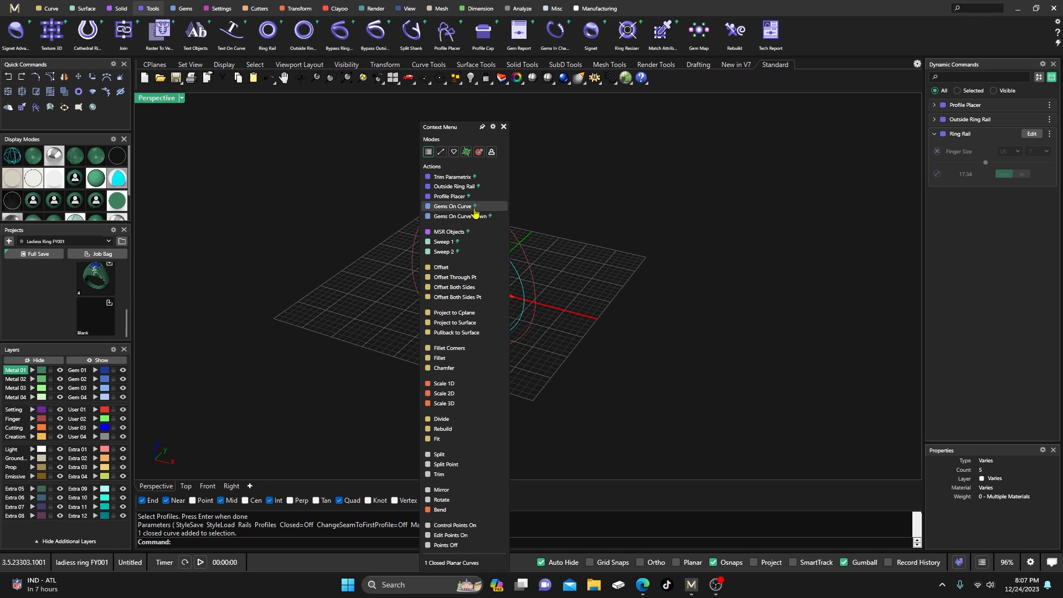
pyautogui.moveTo(464, 128); pyautogui.dragTo(603, 104)
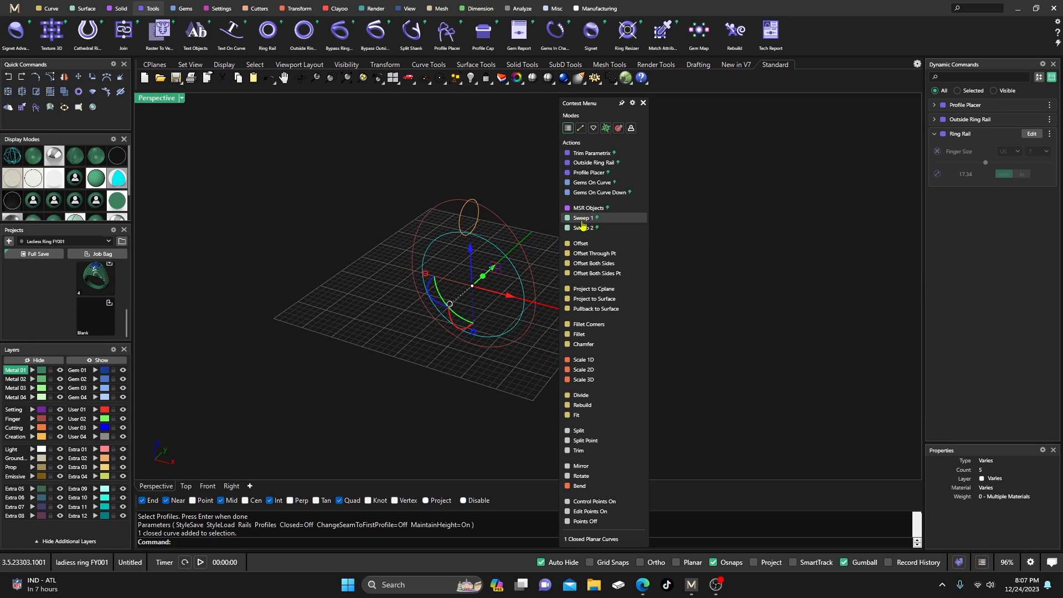
pyautogui.click(535, 194)
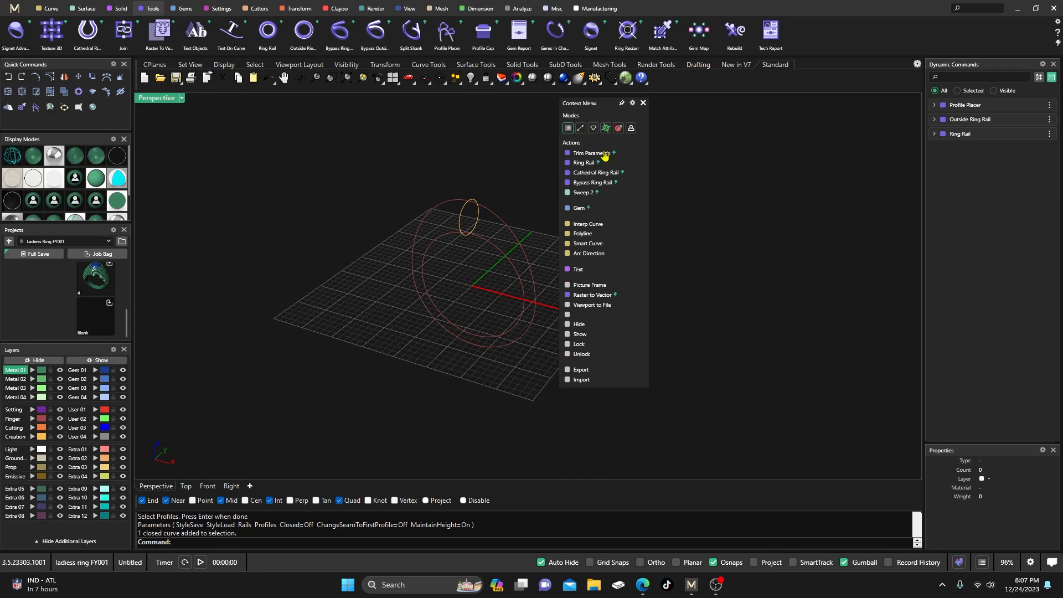
pyautogui.click(490, 244)
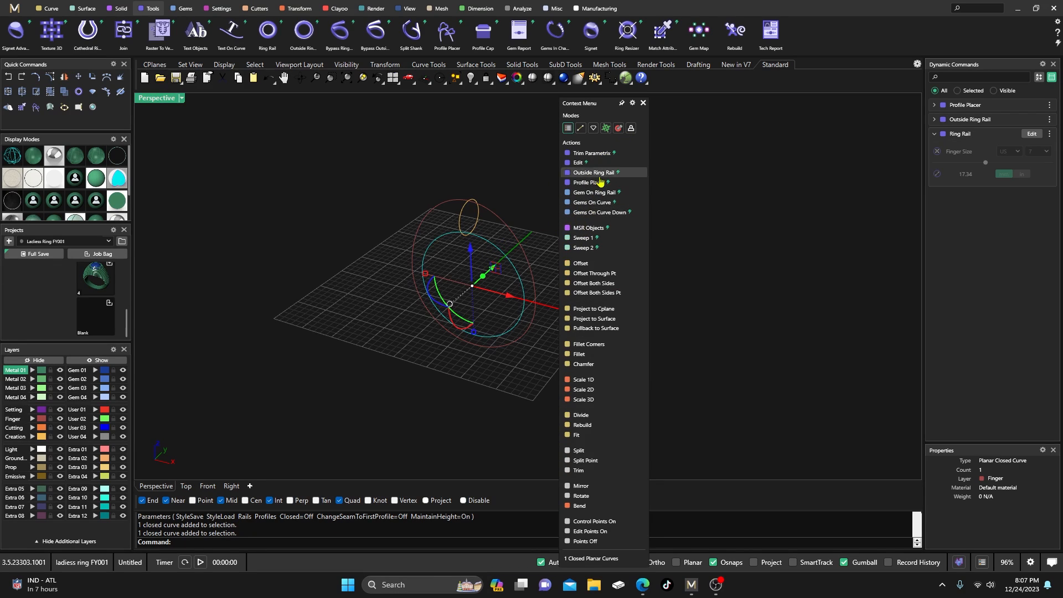
pyautogui.click(477, 176)
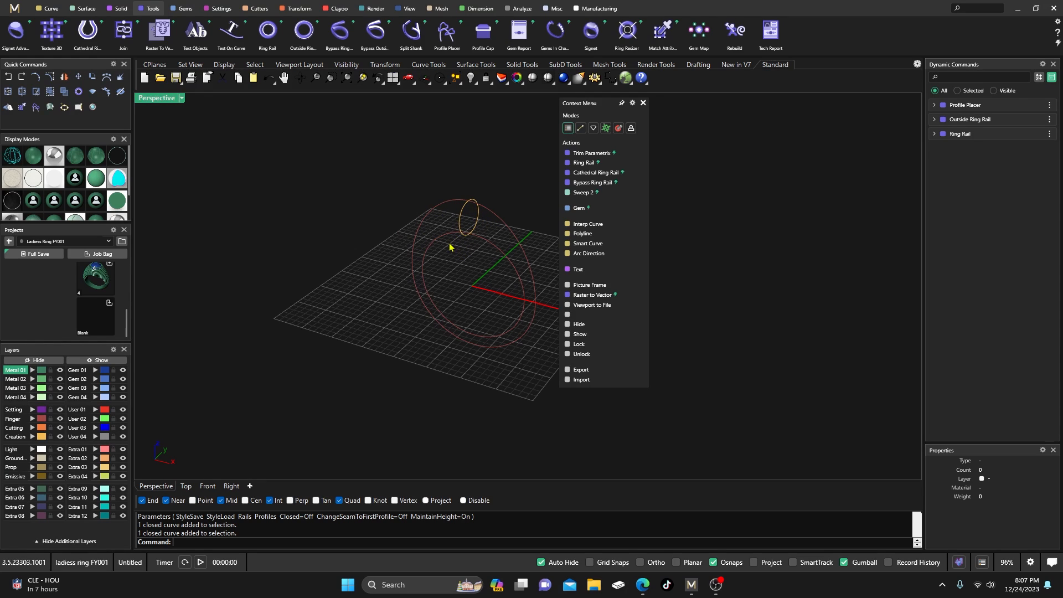
pyautogui.click(497, 244)
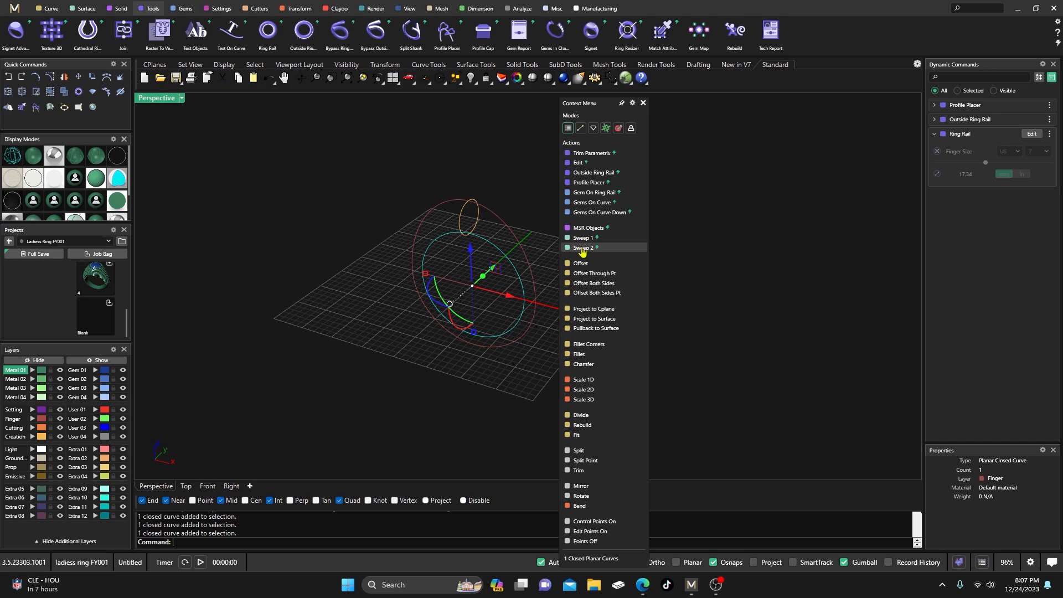
pyautogui.click(499, 183)
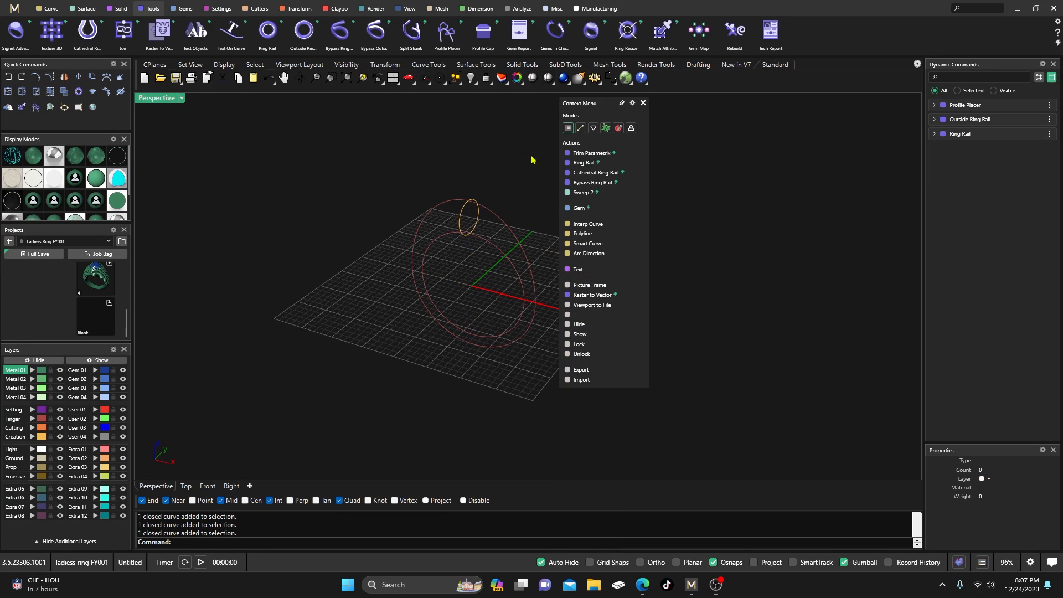
pyautogui.click(643, 103)
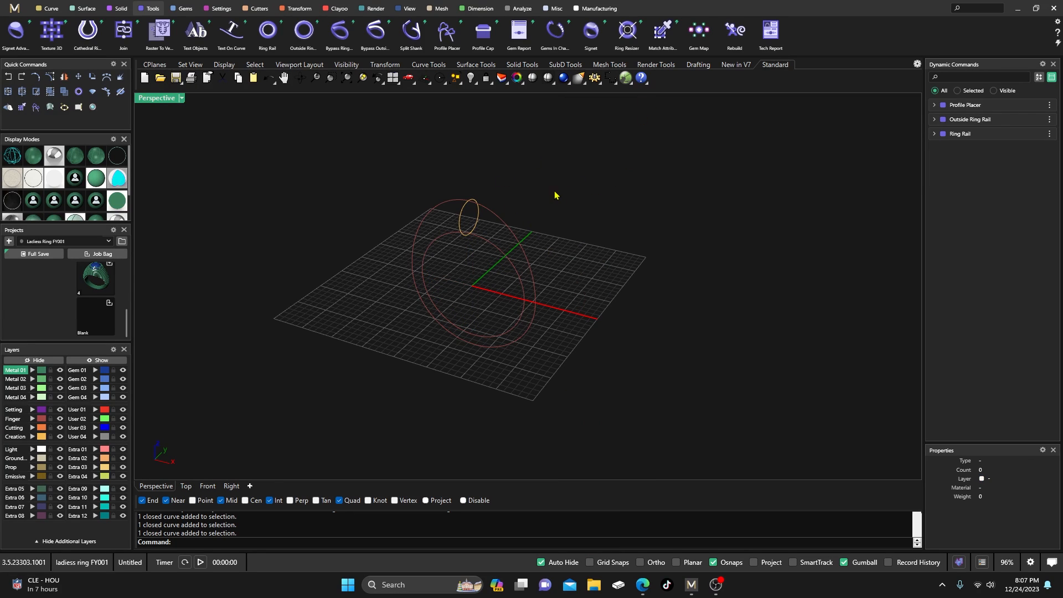
# Step: Place a round diamond gem at the grid origin, inside the two ring rails
pyautogui.moveTo(555, 195); pyautogui.dragTo(532, 217, button='right')
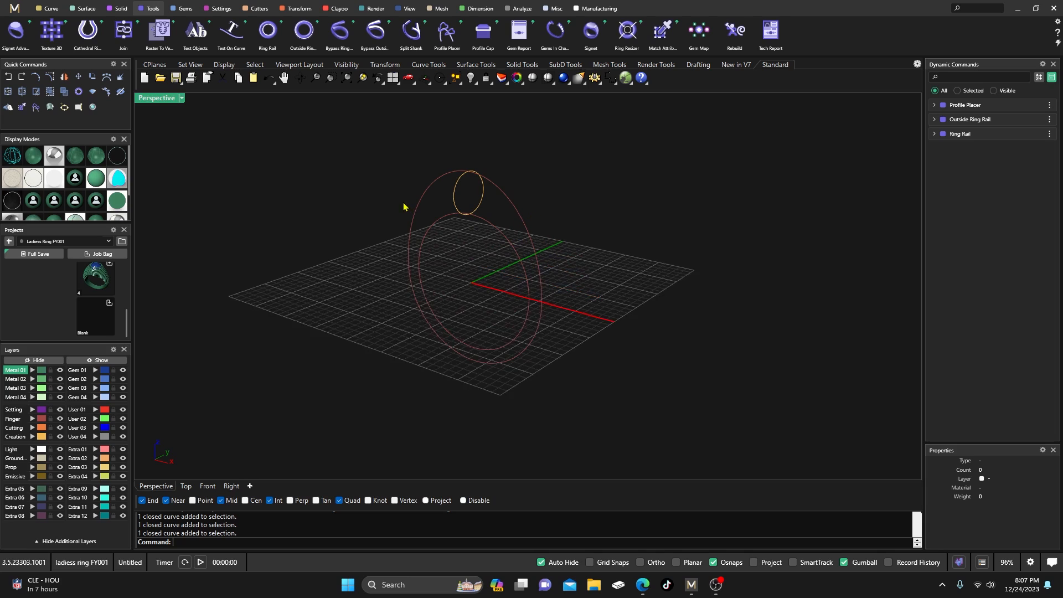
pyautogui.moveTo(404, 206); pyautogui.dragTo(424, 222, button='right')
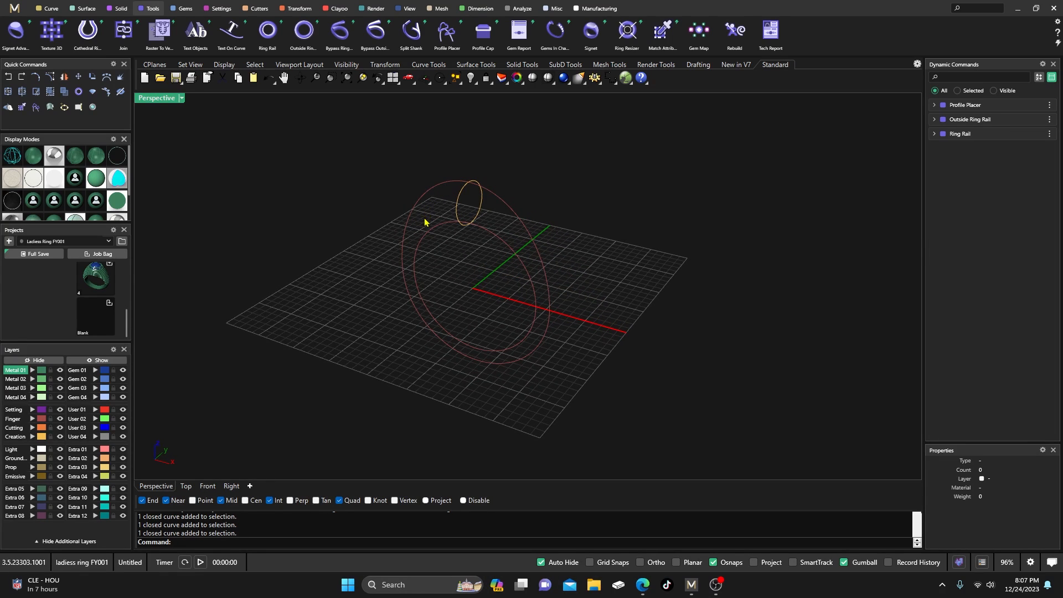
pyautogui.click(186, 9)
pyautogui.click(195, 31)
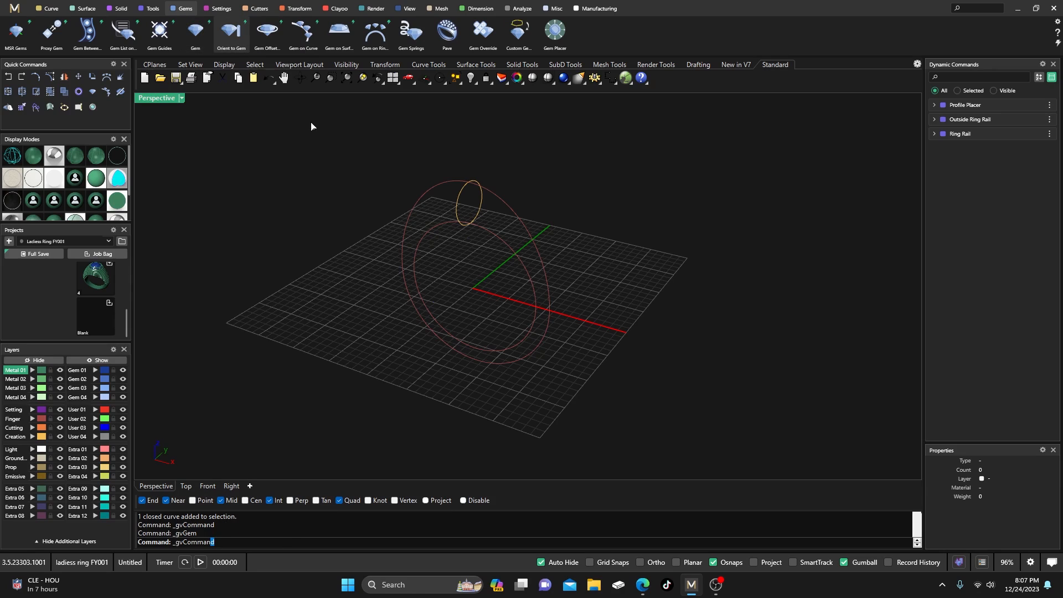
pyautogui.press('Return')
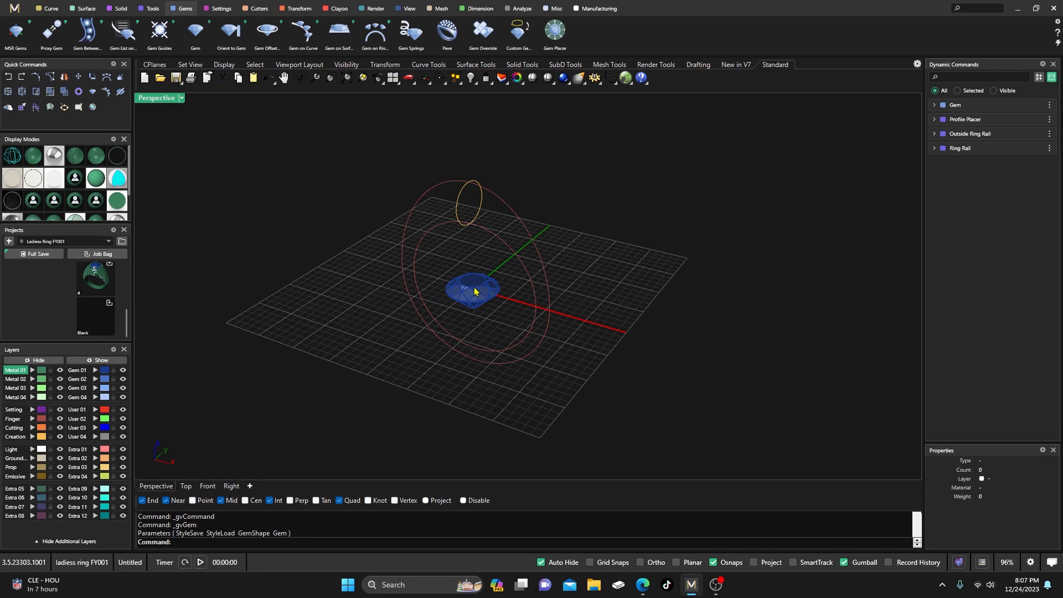
# Step: Compare the context menu's actions for the selected gem with those for the selected outer ring rail
pyautogui.click(475, 291)
pyautogui.rightClick(462, 296)
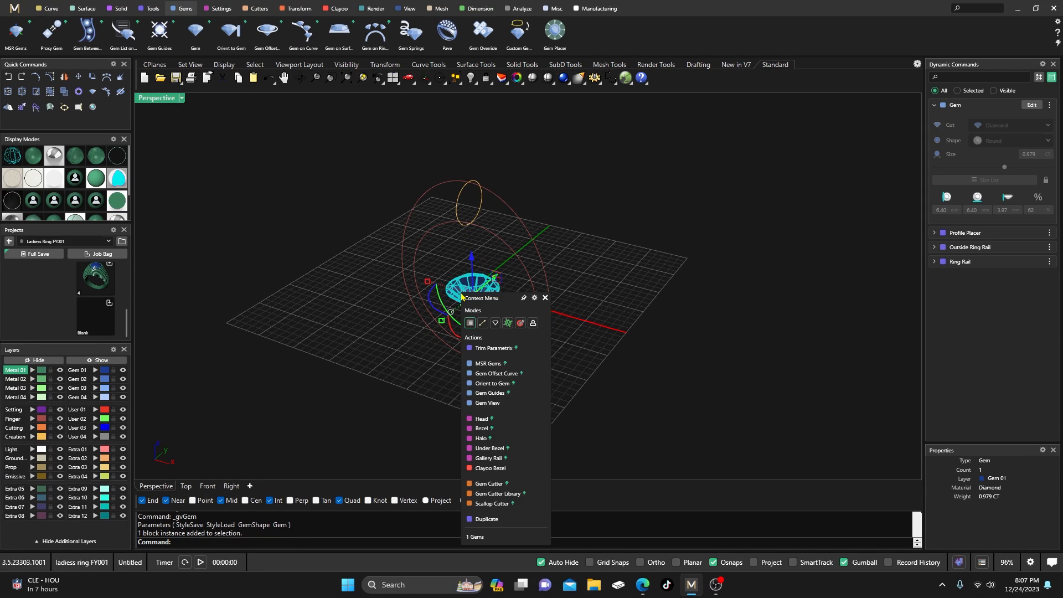
pyautogui.moveTo(499, 299); pyautogui.dragTo(628, 163)
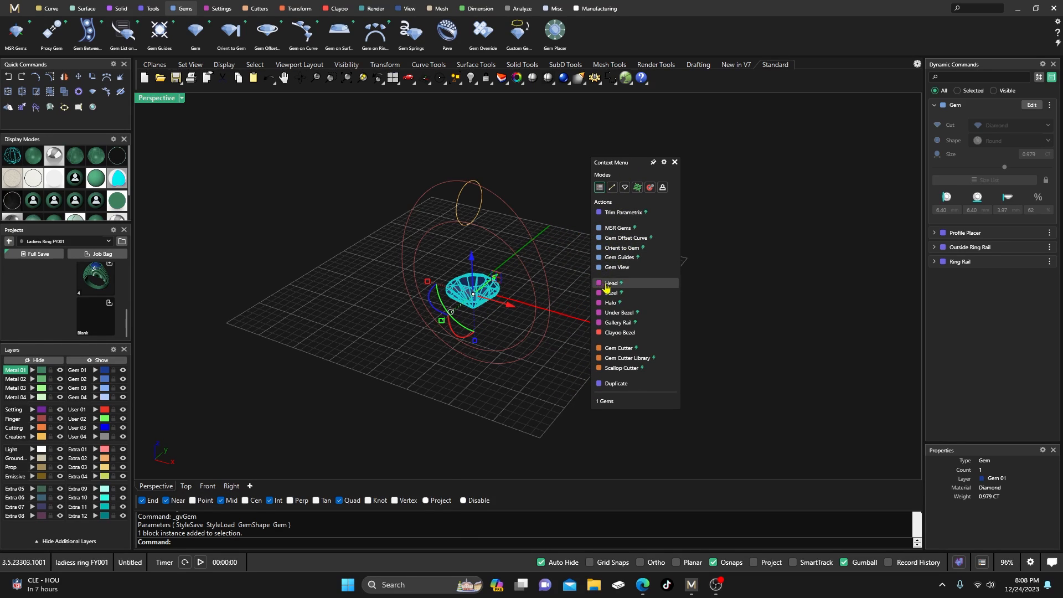
pyautogui.click(562, 220)
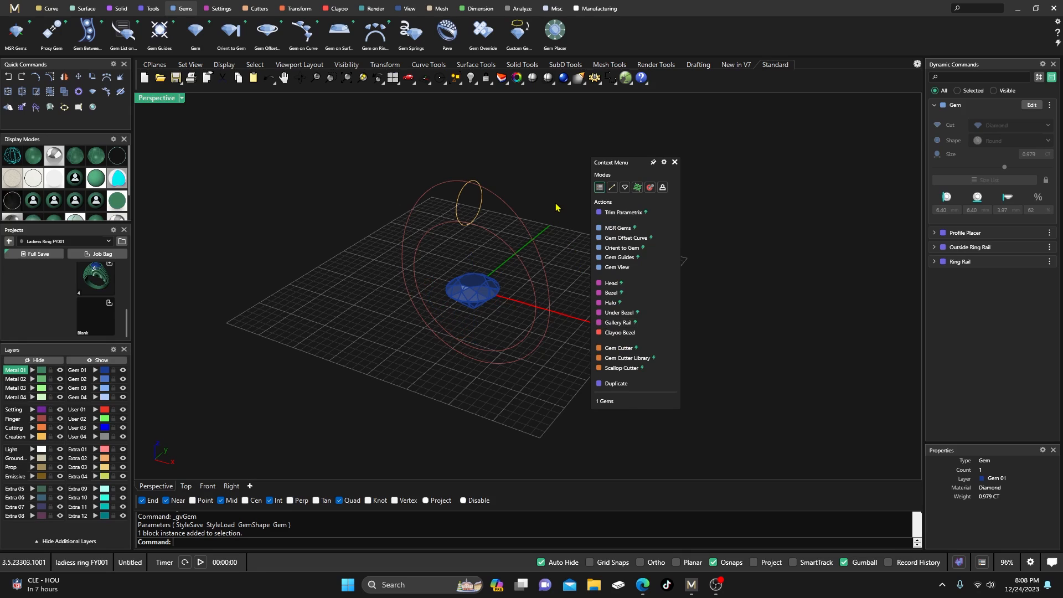
pyautogui.click(674, 162)
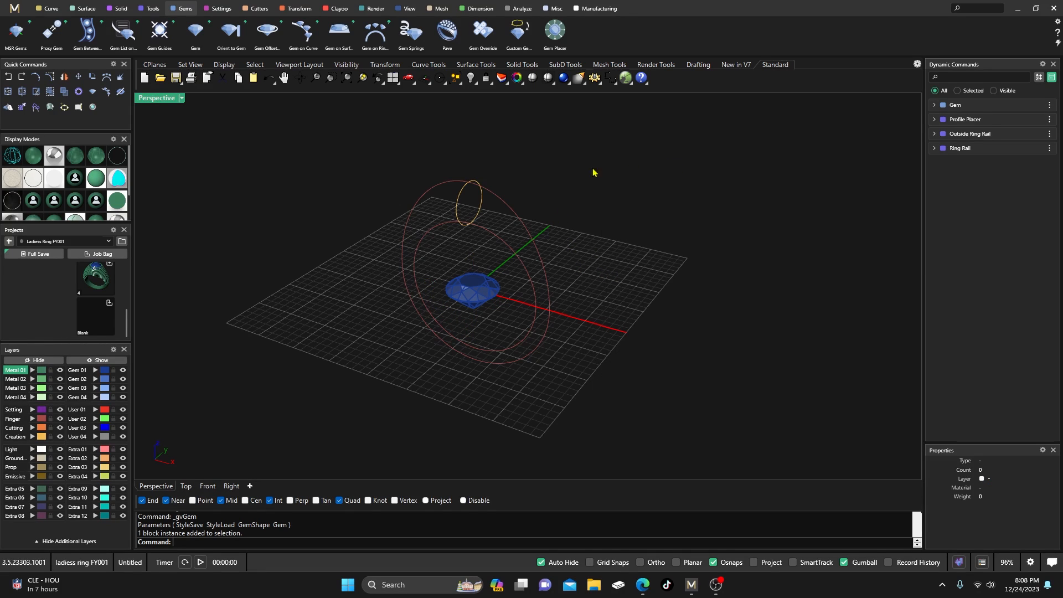
pyautogui.click(518, 219)
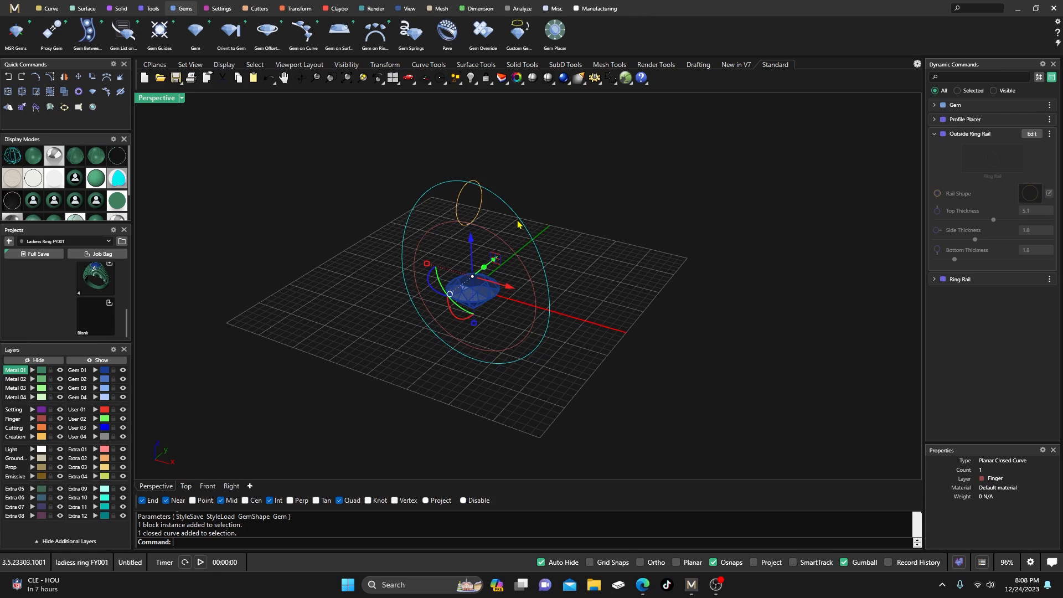
pyautogui.rightClick(518, 223)
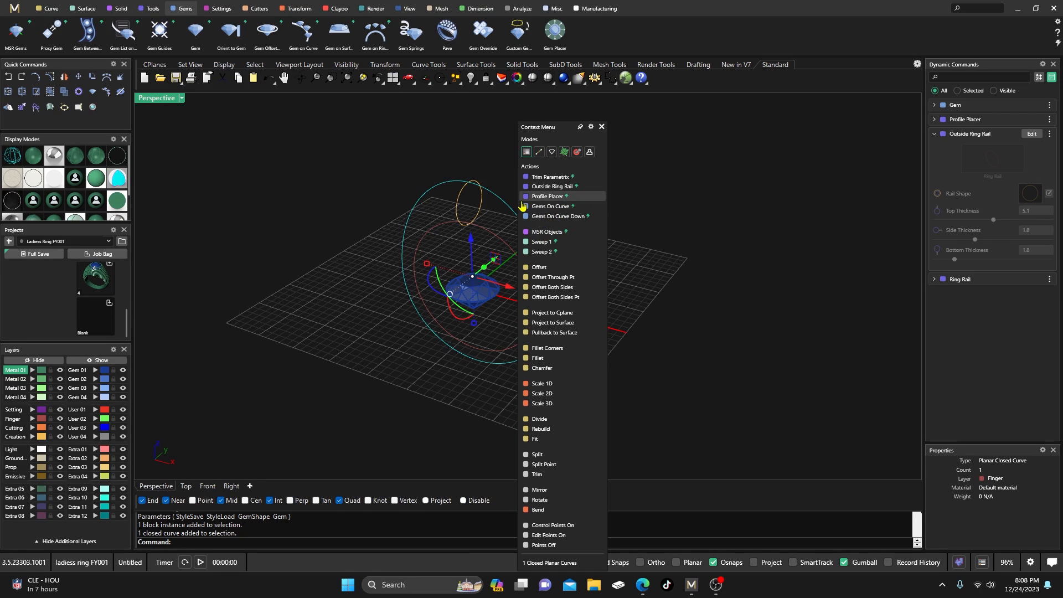
pyautogui.click(602, 127)
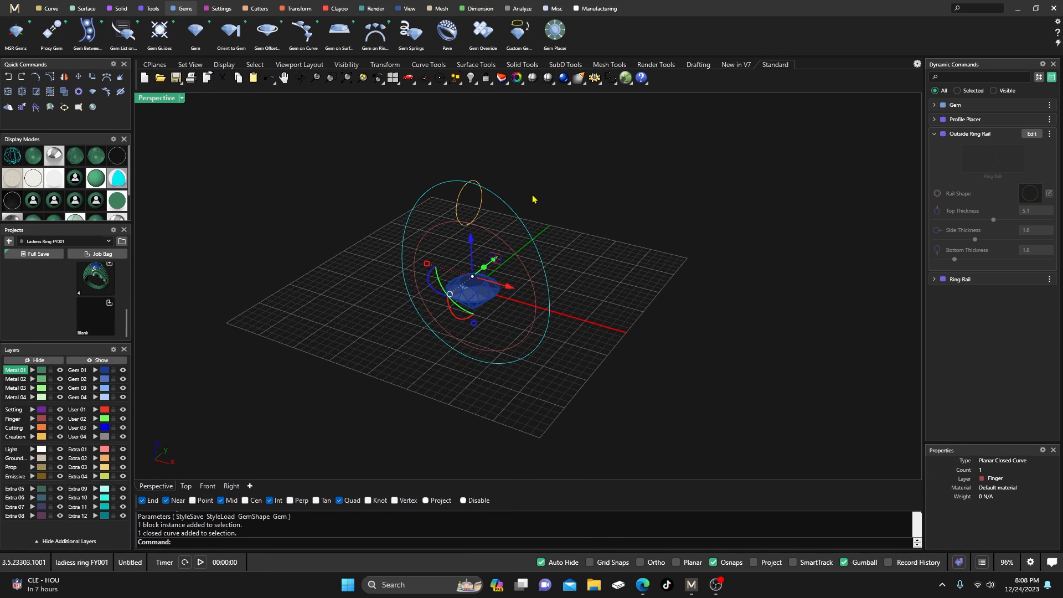
# Step: Move the Sweep 2 entry above Ring Rail in the context menu shown with nothing selected, and save the menu
pyautogui.scroll(-4, 533, 198)
pyautogui.moveTo(534, 199); pyautogui.dragTo(526, 222, button='right')
pyautogui.scroll(6, 526, 223)
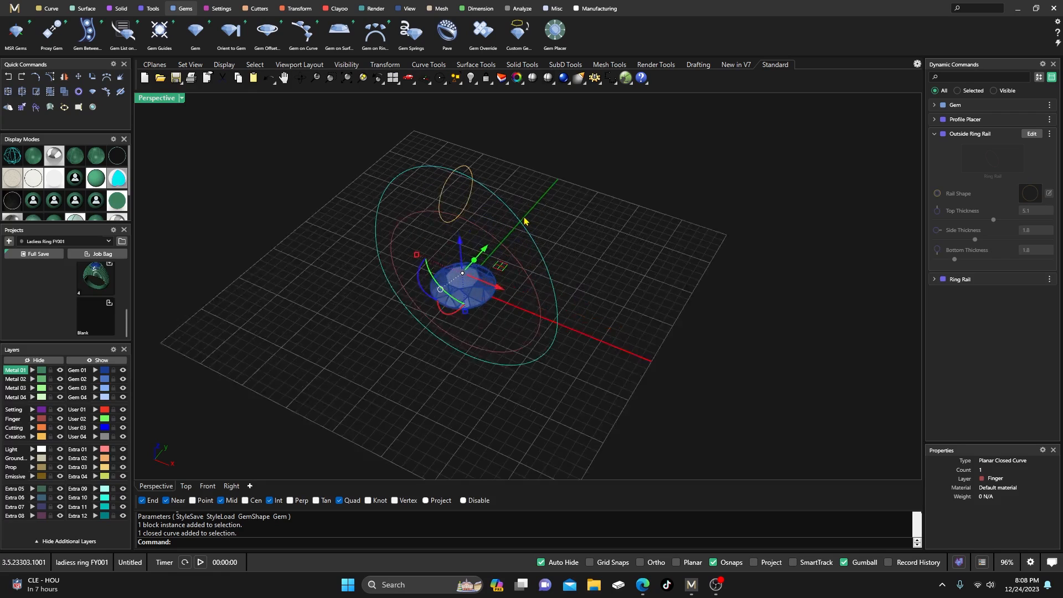
pyautogui.click(539, 212)
pyautogui.scroll(-3, 448, 267)
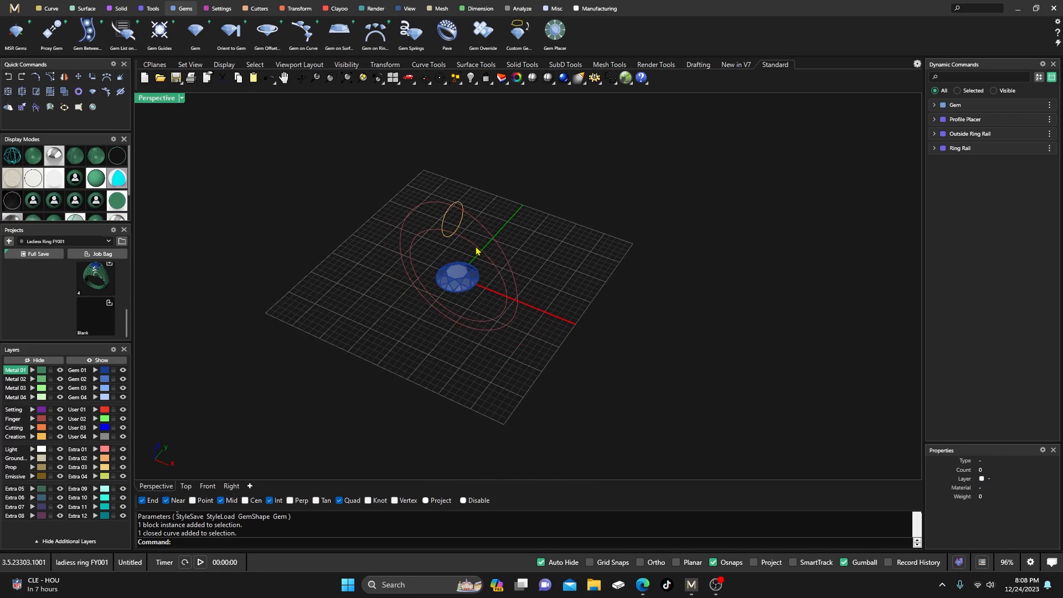
pyautogui.rightClick(473, 250)
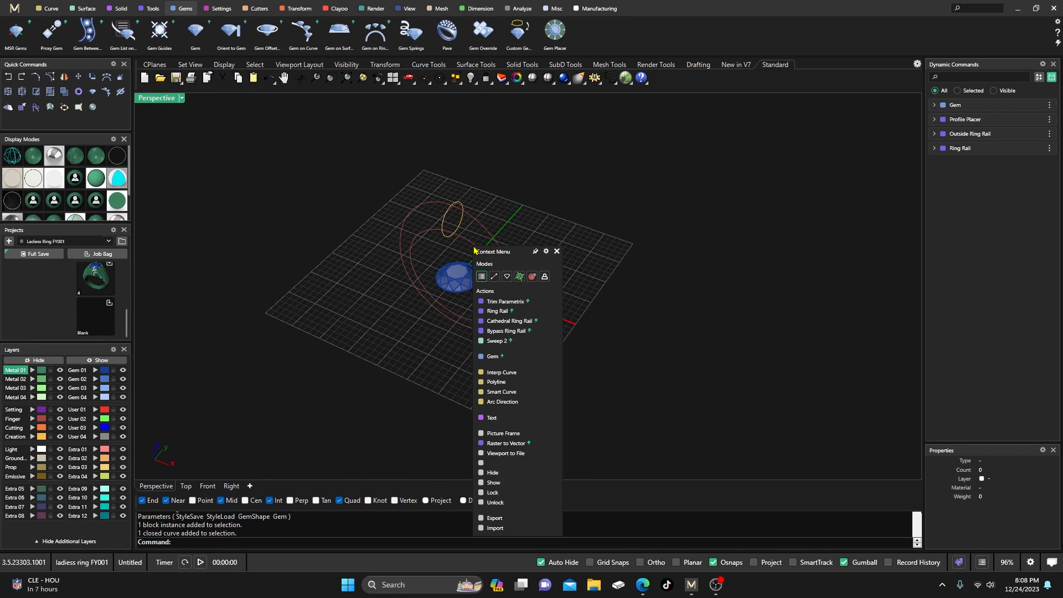
pyautogui.moveTo(524, 253); pyautogui.dragTo(597, 138)
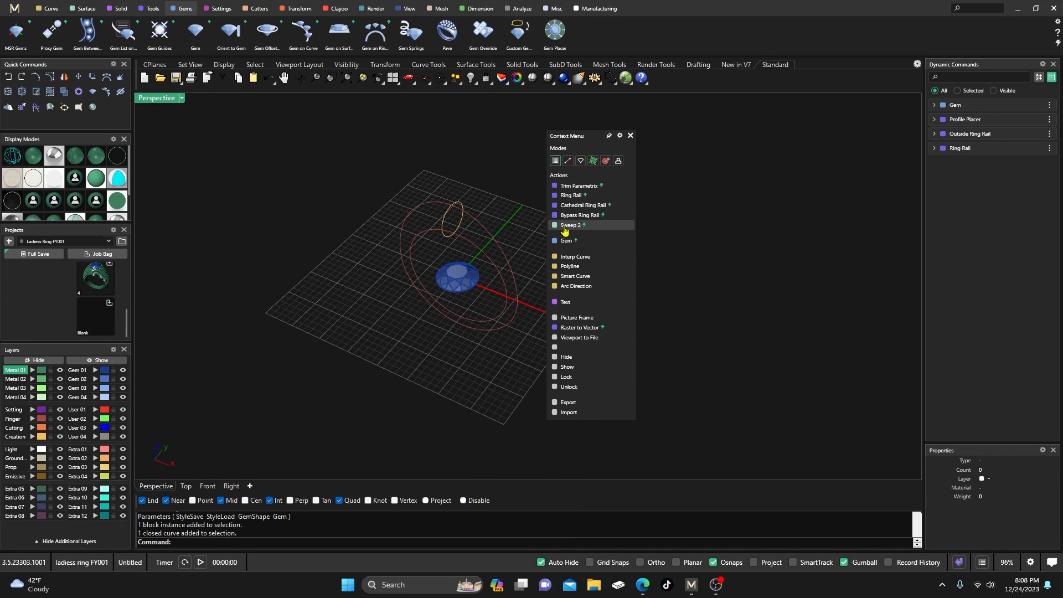
pyautogui.click(620, 136)
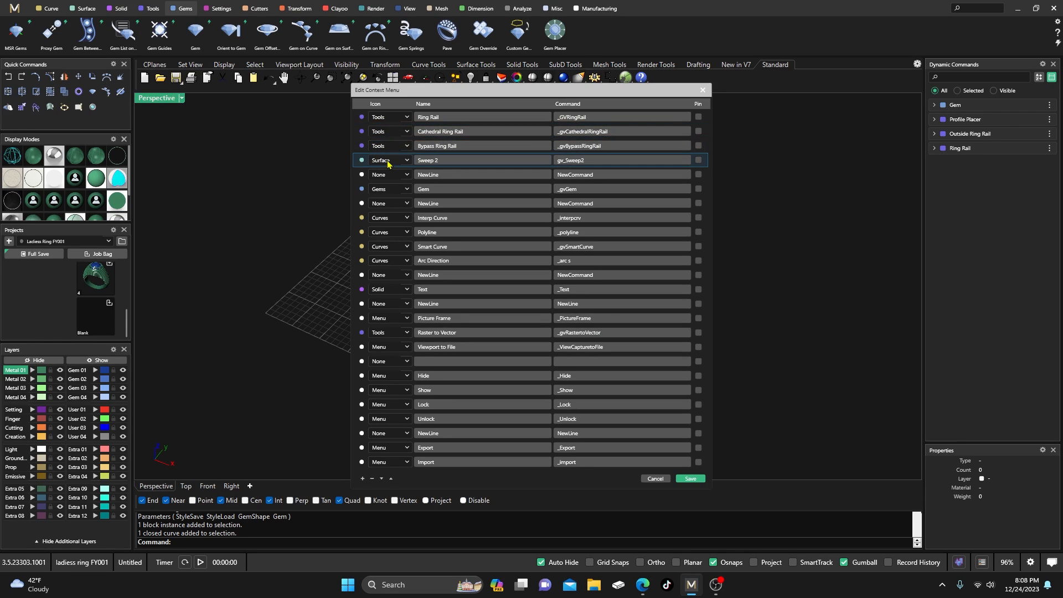
pyautogui.click(364, 161)
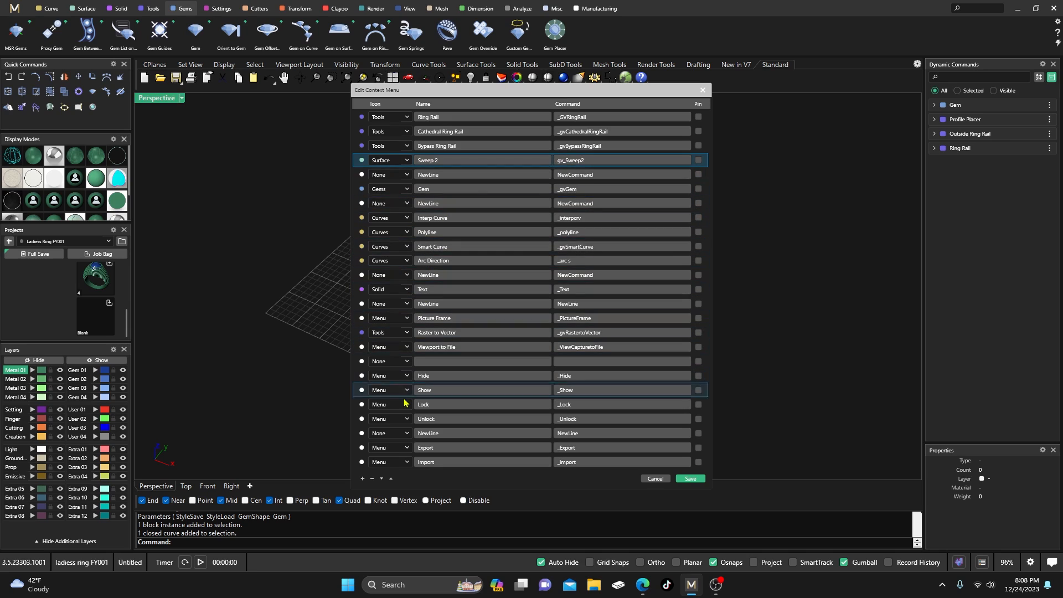
pyautogui.click(391, 482)
pyautogui.click(392, 482)
pyautogui.click(391, 480)
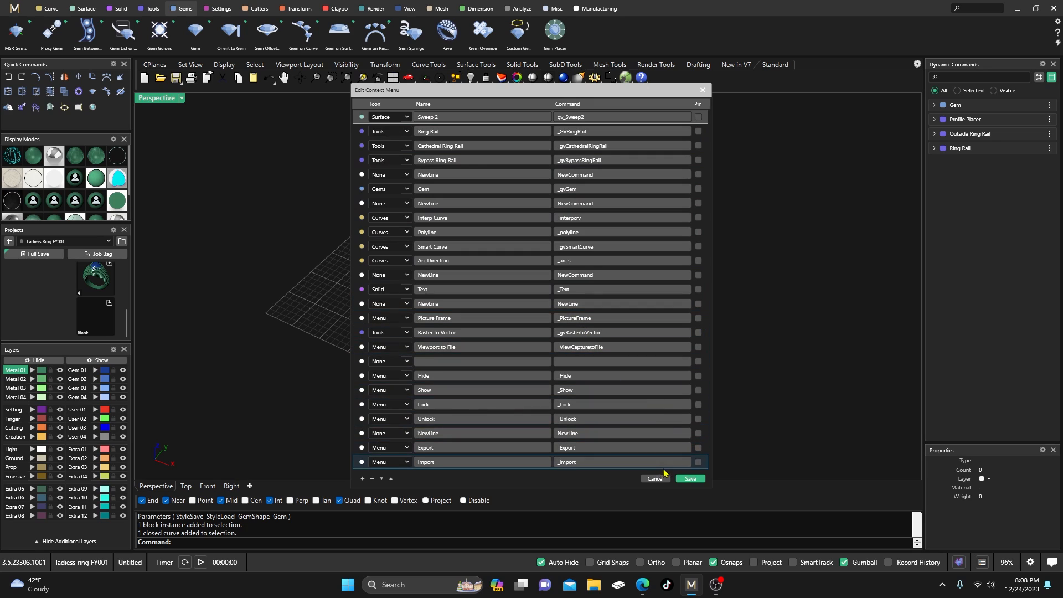
pyautogui.click(688, 479)
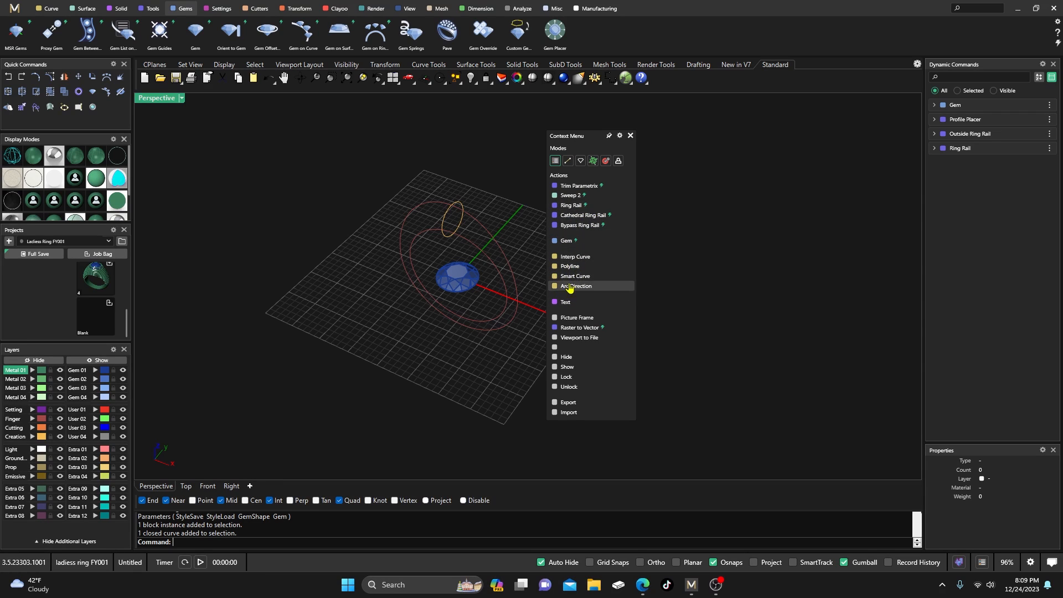
pyautogui.click(630, 137)
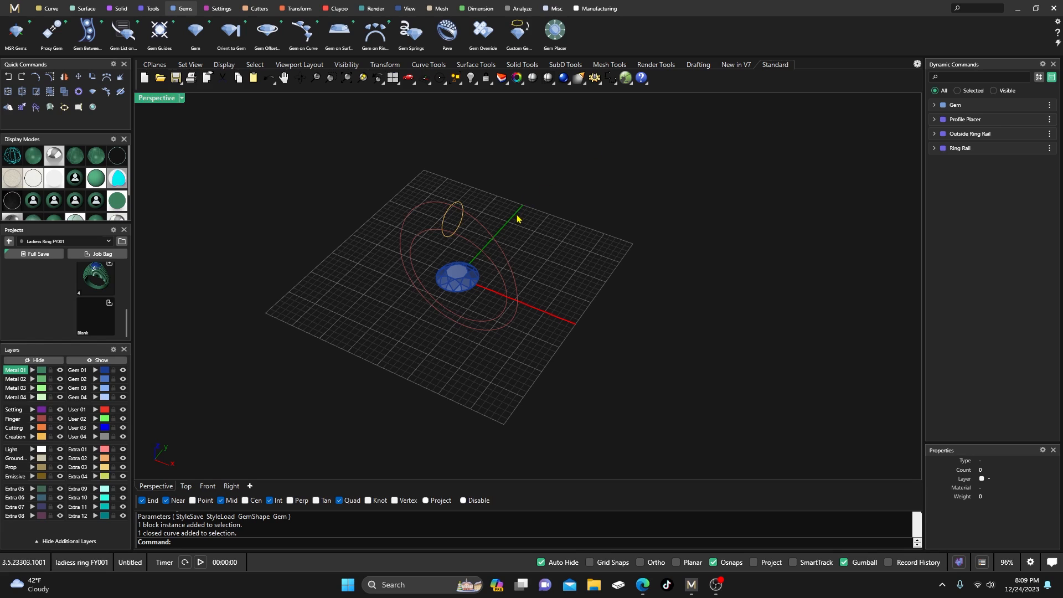
# Step: Delete the gem and the oval profile, keeping both ring rails
pyautogui.scroll(-2, 519, 219)
pyautogui.moveTo(529, 253); pyautogui.dragTo(535, 228, button='right')
pyautogui.click(468, 271)
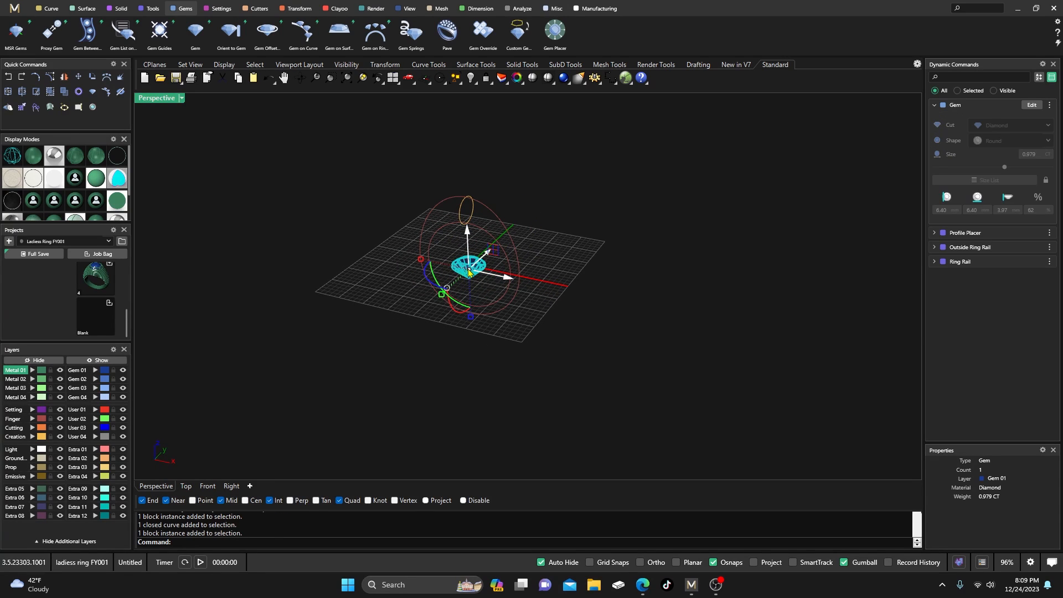
pyautogui.press('Delete')
pyautogui.scroll(1, 471, 251)
pyautogui.click(470, 202)
pyautogui.press('Delete')
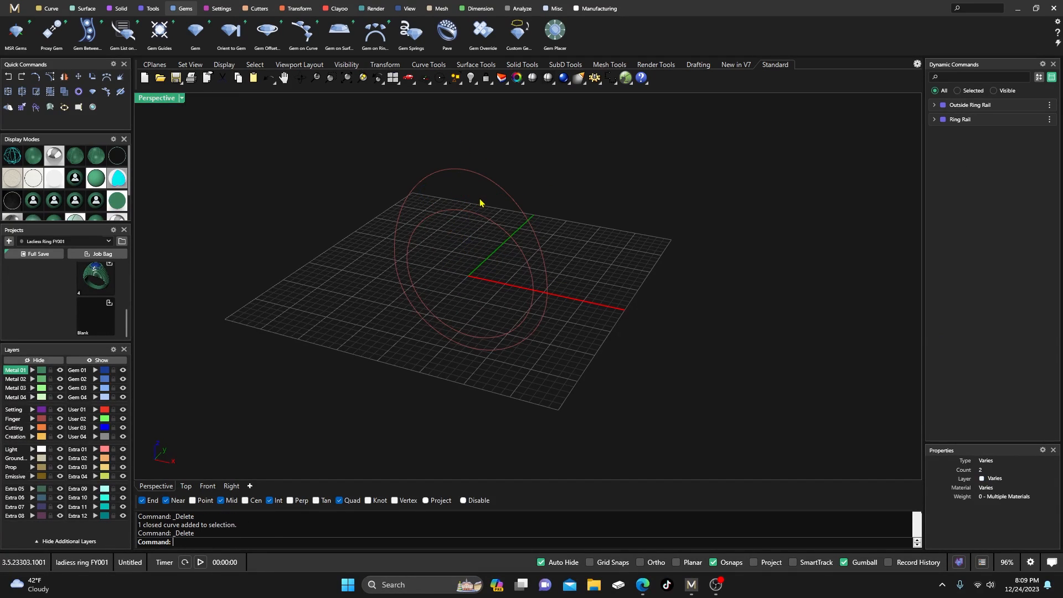
# Step: Look through the full range of Curve tools, including the offset, convert, from-object and edit commands
pyautogui.scroll(-3, 482, 203)
pyautogui.moveTo(473, 212); pyautogui.dragTo(477, 275, button='right')
pyautogui.scroll(2, 470, 251)
pyautogui.scroll(-2, 470, 252)
pyautogui.scroll(-3, 477, 276)
pyautogui.scroll(3, 478, 277)
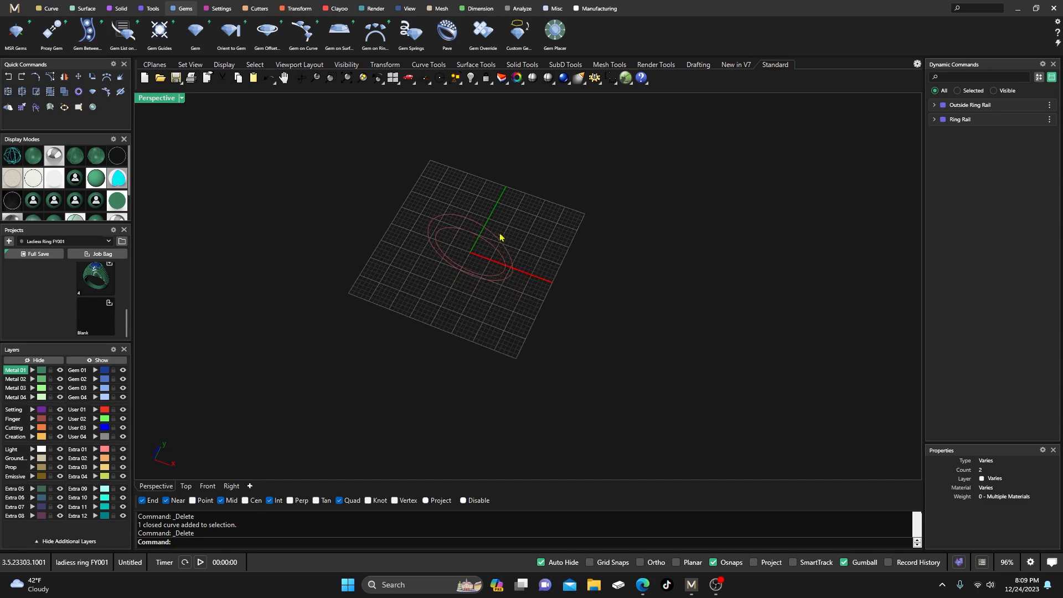
pyautogui.scroll(2, 487, 206)
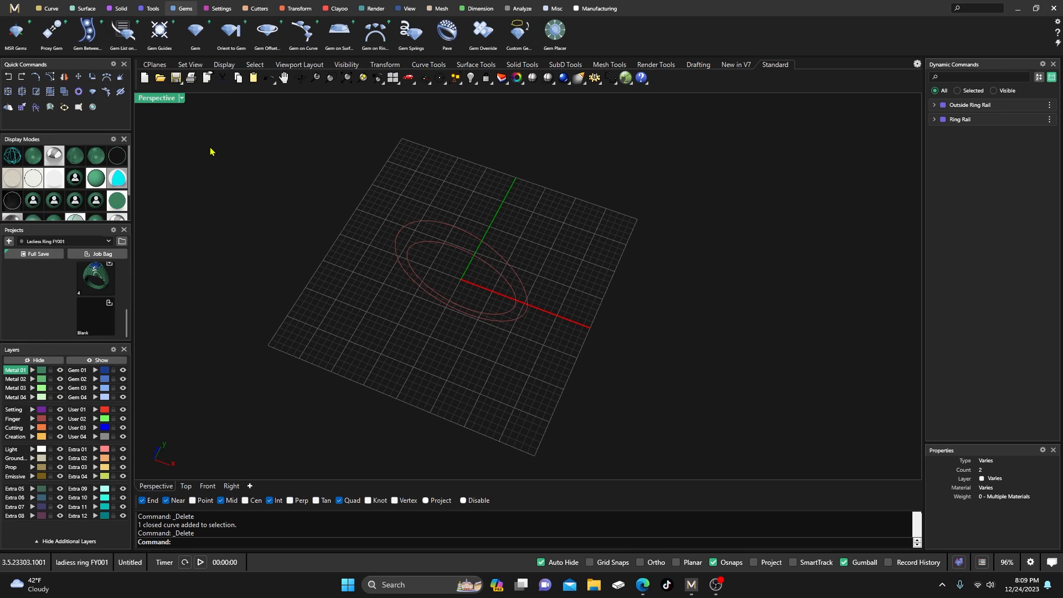
pyautogui.click(51, 9)
pyautogui.scroll(-5, 953, 47)
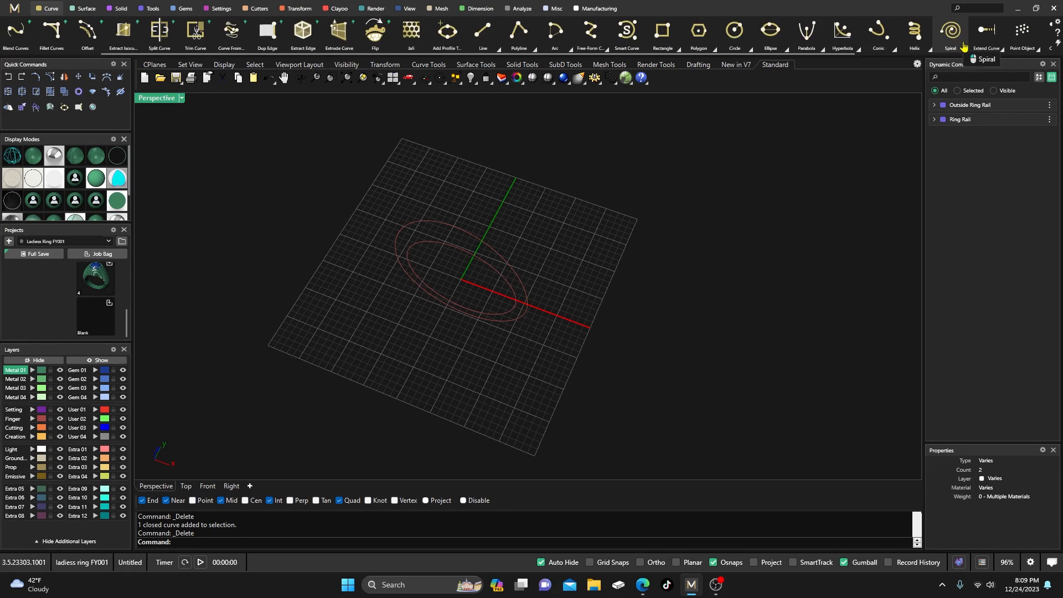
pyautogui.scroll(2, 952, 50)
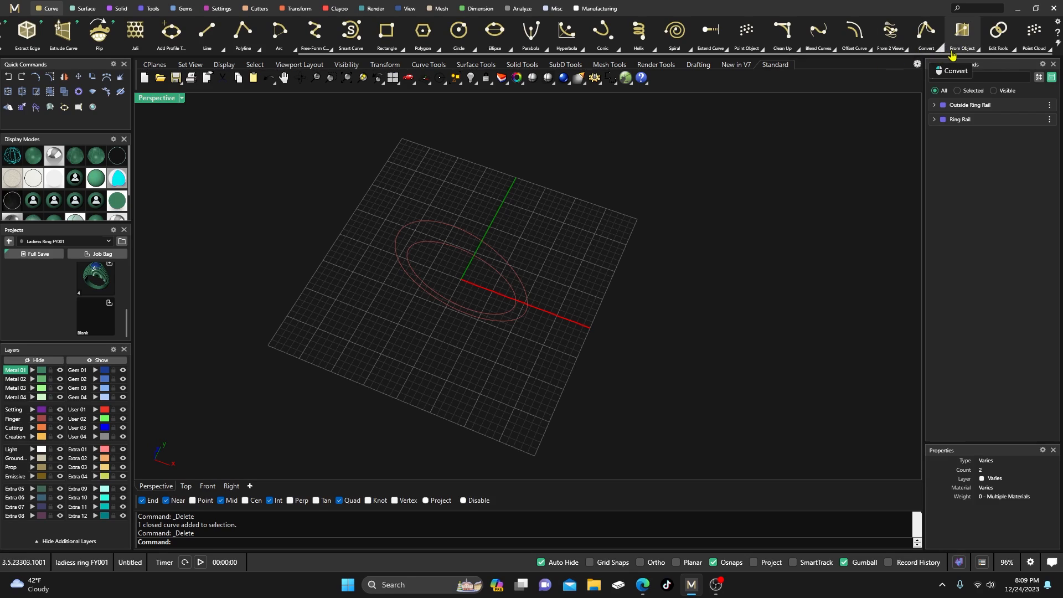
pyautogui.scroll(-2, 220, 31)
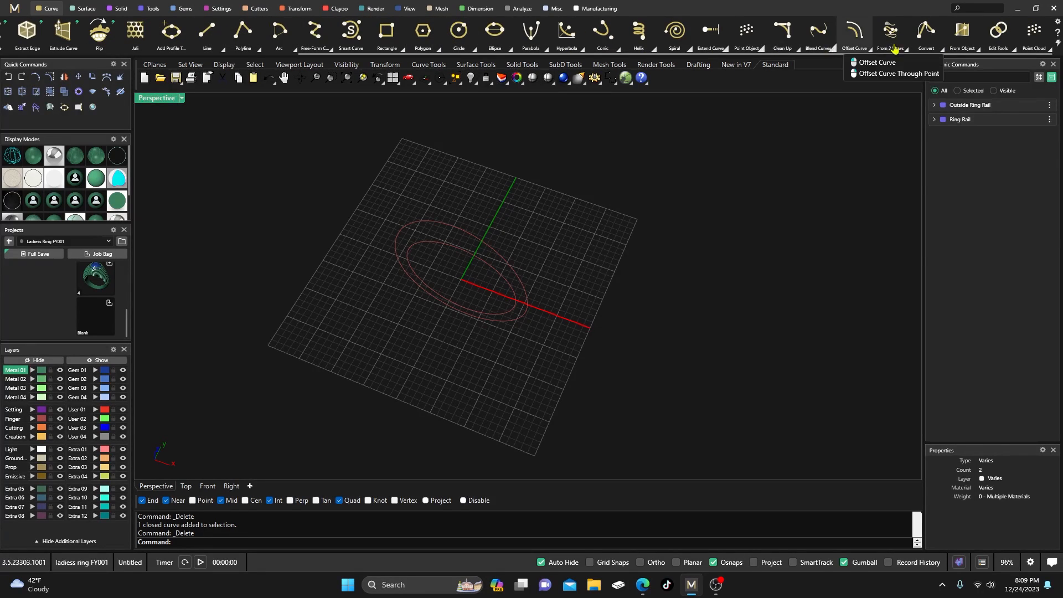
pyautogui.click(978, 49)
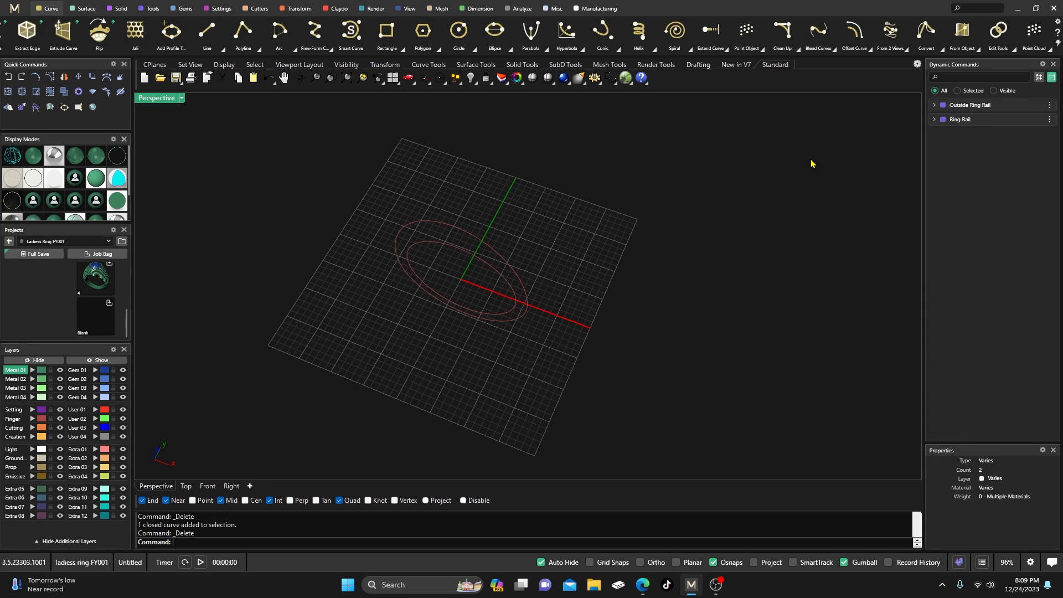
# Step: Place a profile on the inner ring rail with the outer rail as outside curve, using shank profile 16 from the library
pyautogui.scroll(-4, 479, 254)
pyautogui.moveTo(479, 254); pyautogui.dragTo(474, 226, button='right')
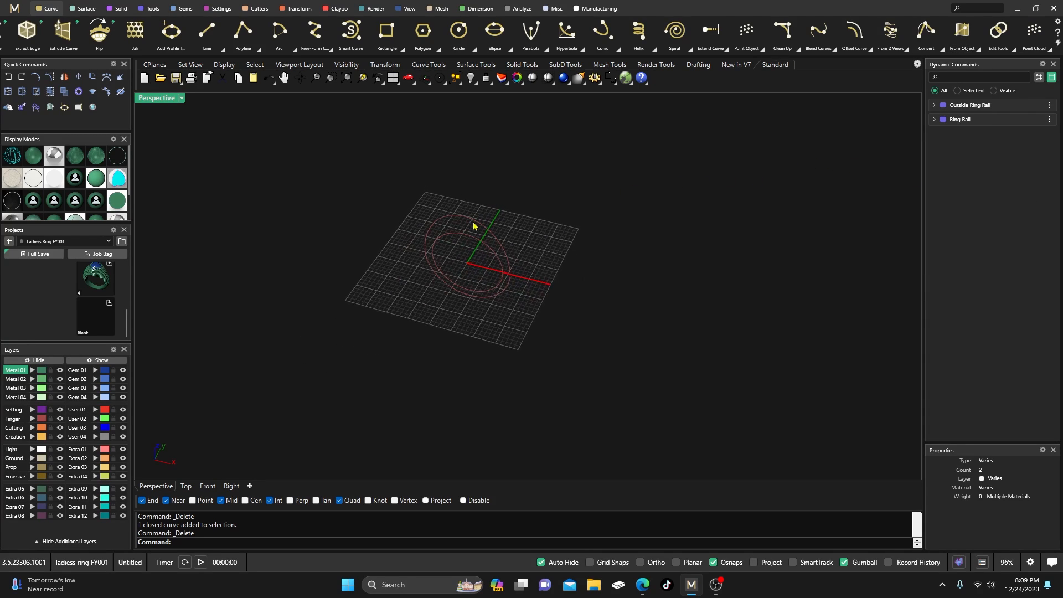
pyautogui.scroll(6, 468, 229)
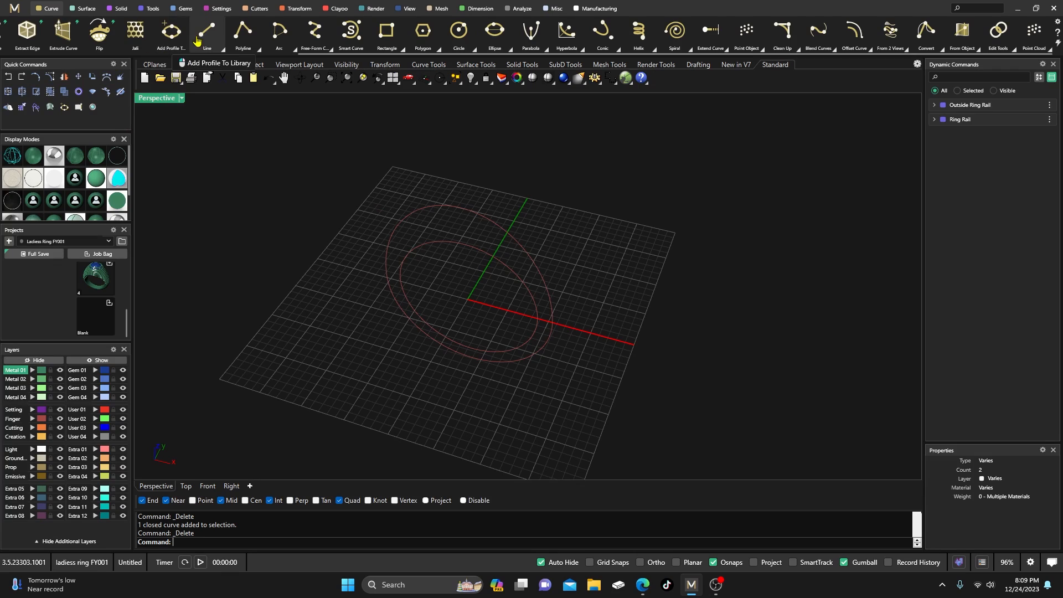
pyautogui.click(152, 9)
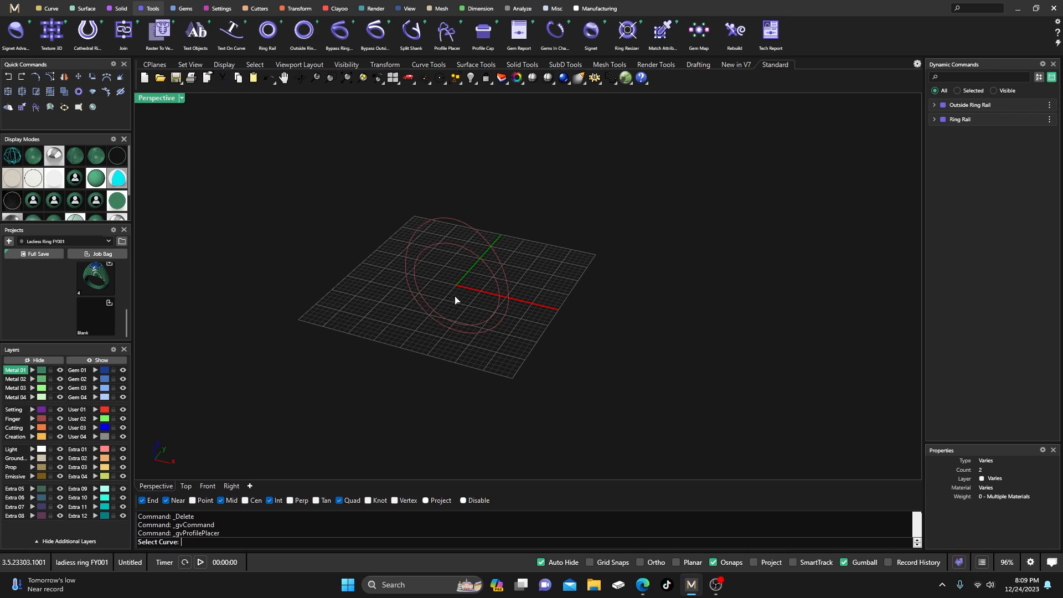
pyautogui.click(473, 256)
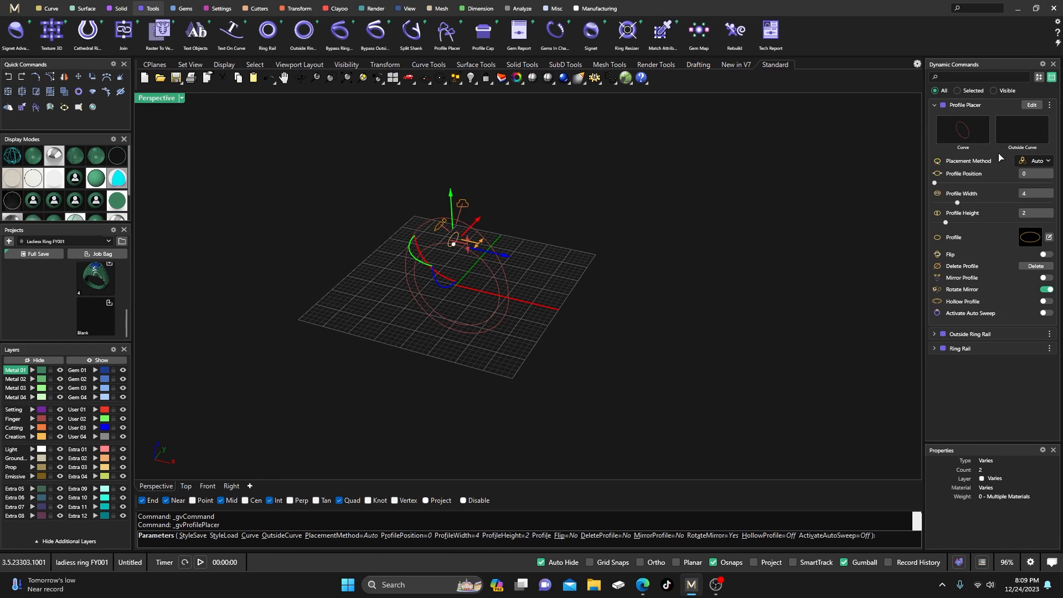
pyautogui.click(1016, 133)
pyautogui.click(499, 265)
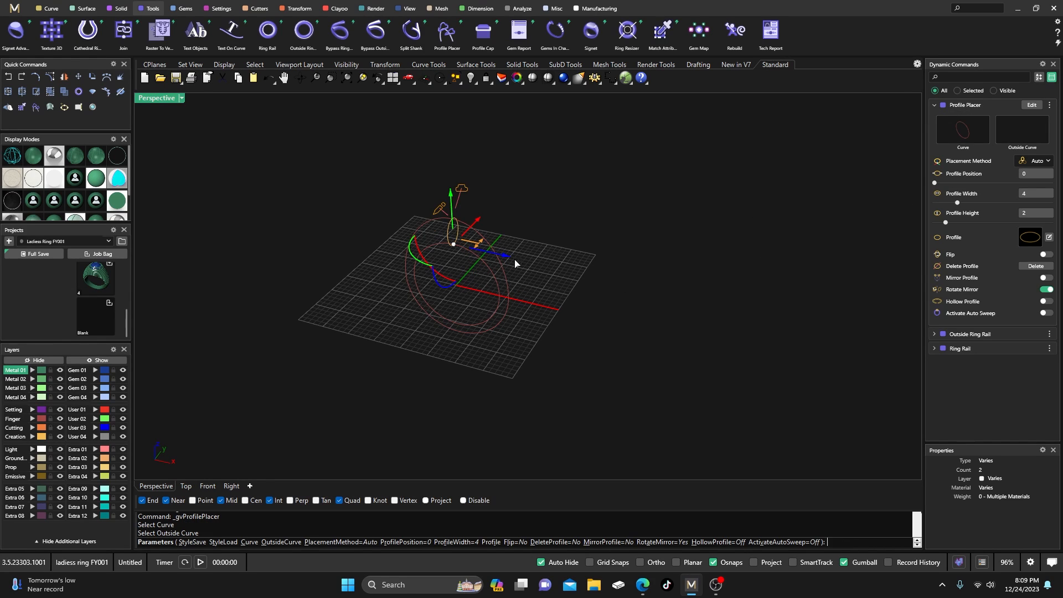
pyautogui.click(1030, 222)
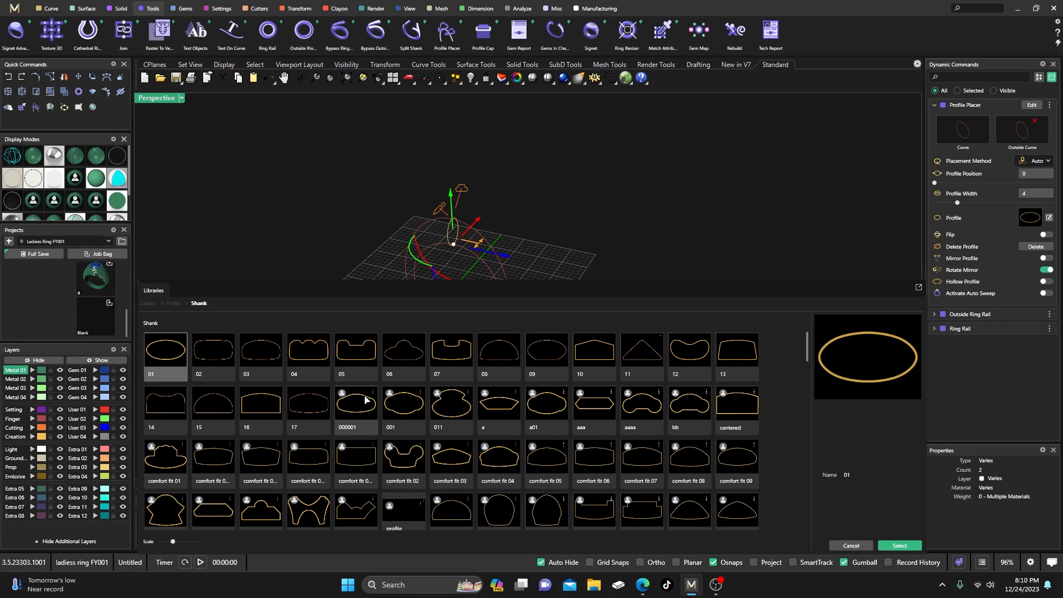
pyautogui.doubleClick(260, 402)
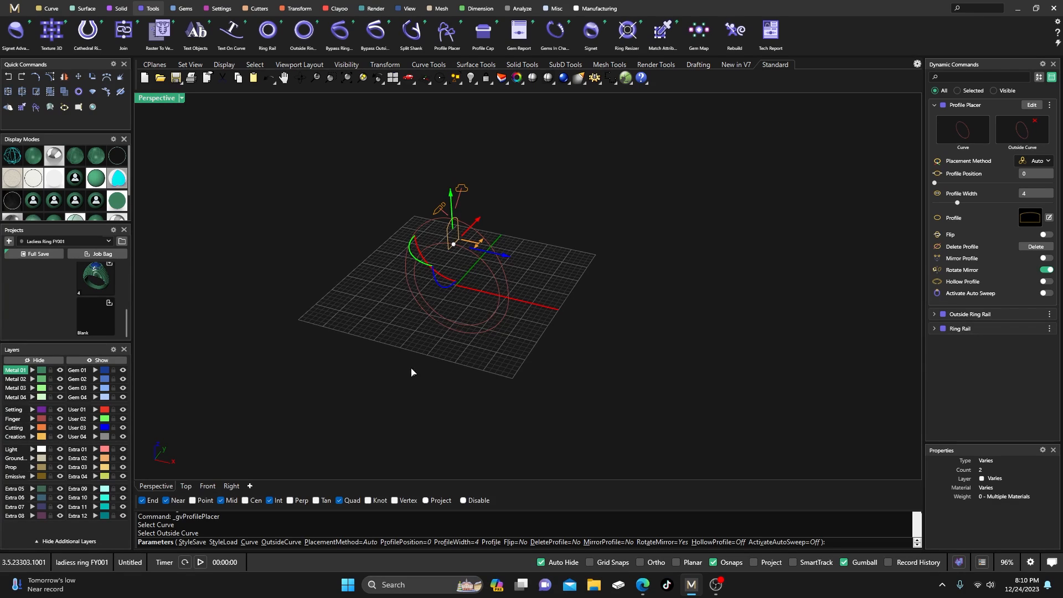
# Step: Widen the top shank profile to 5.2 mm
pyautogui.moveTo(521, 355); pyautogui.dragTo(454, 325, button='right')
pyautogui.scroll(3, 457, 276)
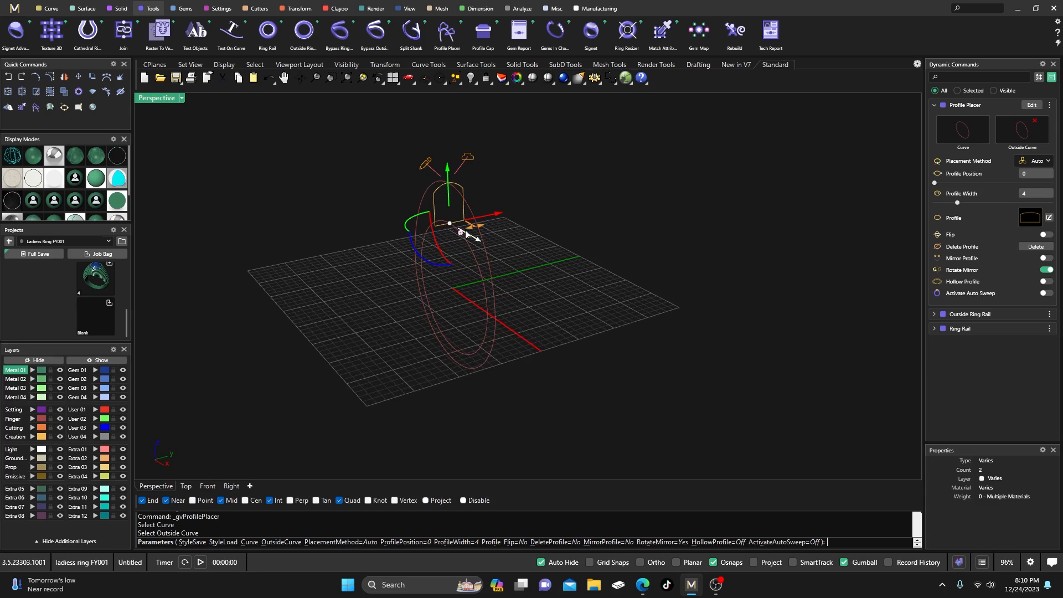
pyautogui.moveTo(476, 228); pyautogui.dragTo(496, 230)
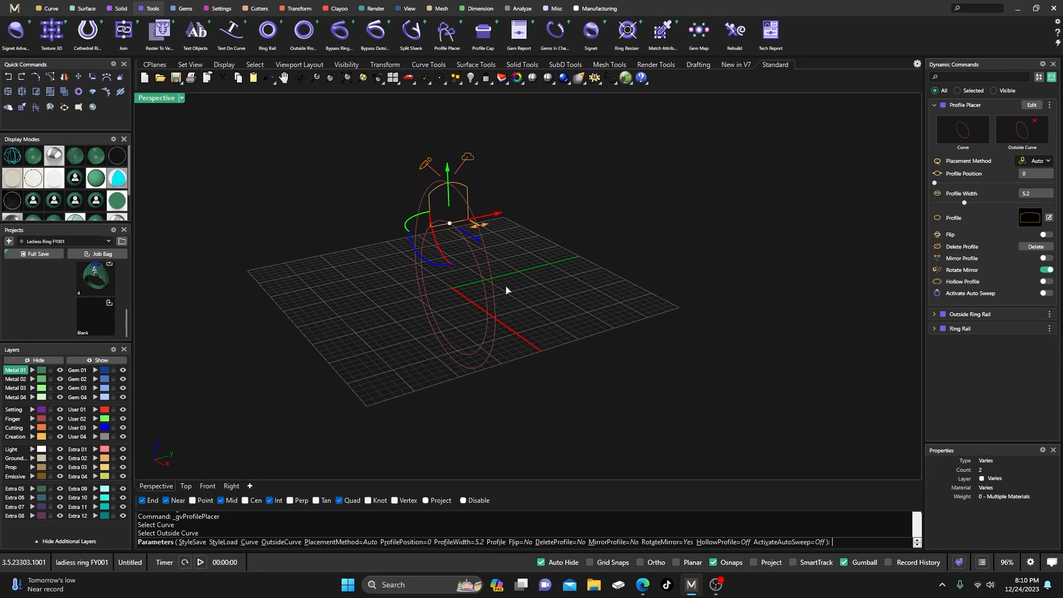
pyautogui.moveTo(581, 338); pyautogui.dragTo(632, 319, button='right')
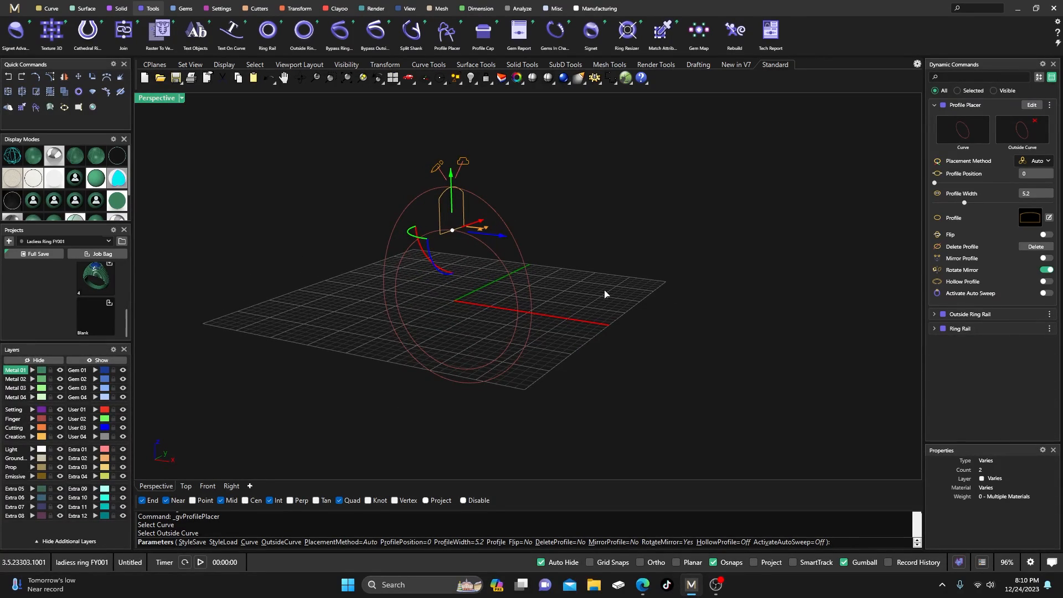
# Step: Add a second profile at position 0.5 at the bottom of the rails, 3.3 mm wide, and finish the profile placement
pyautogui.click(456, 367)
pyautogui.moveTo(456, 368); pyautogui.dragTo(368, 391, button='right')
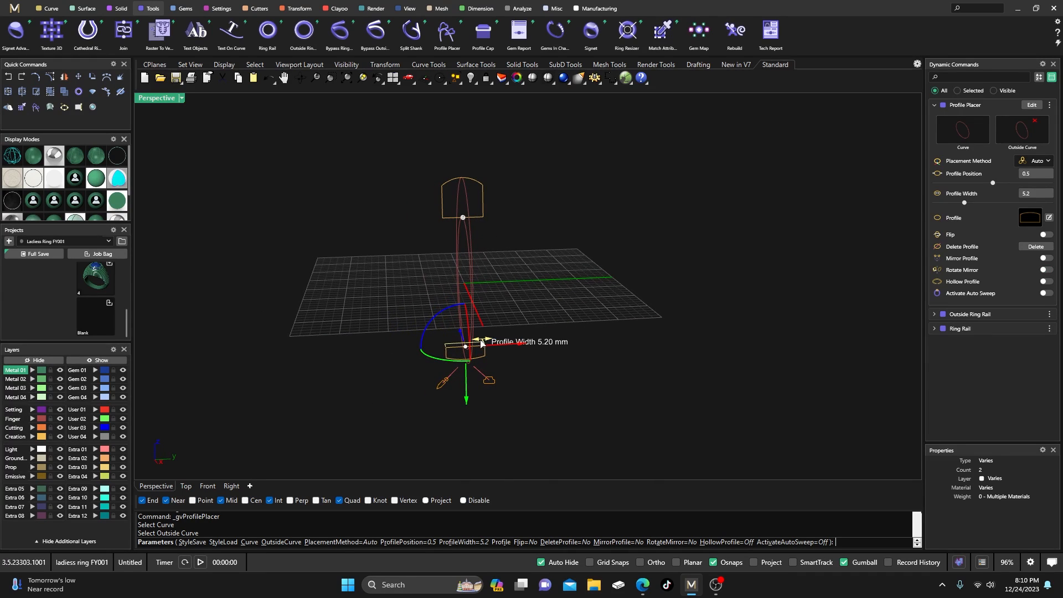
pyautogui.moveTo(480, 343); pyautogui.dragTo(469, 341)
pyautogui.moveTo(348, 355); pyautogui.dragTo(463, 339, button='right')
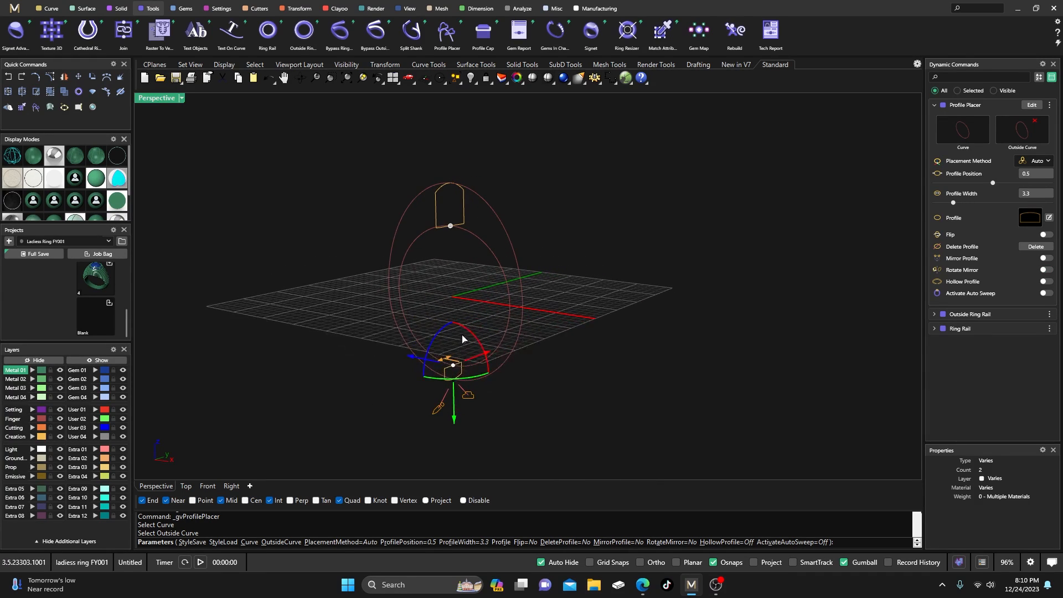
pyautogui.rightClick(482, 318)
# Step: Edit the outside ring rail to a side thickness of 2.2 mm and a top thickness of 4.5 mm
pyautogui.click(521, 287)
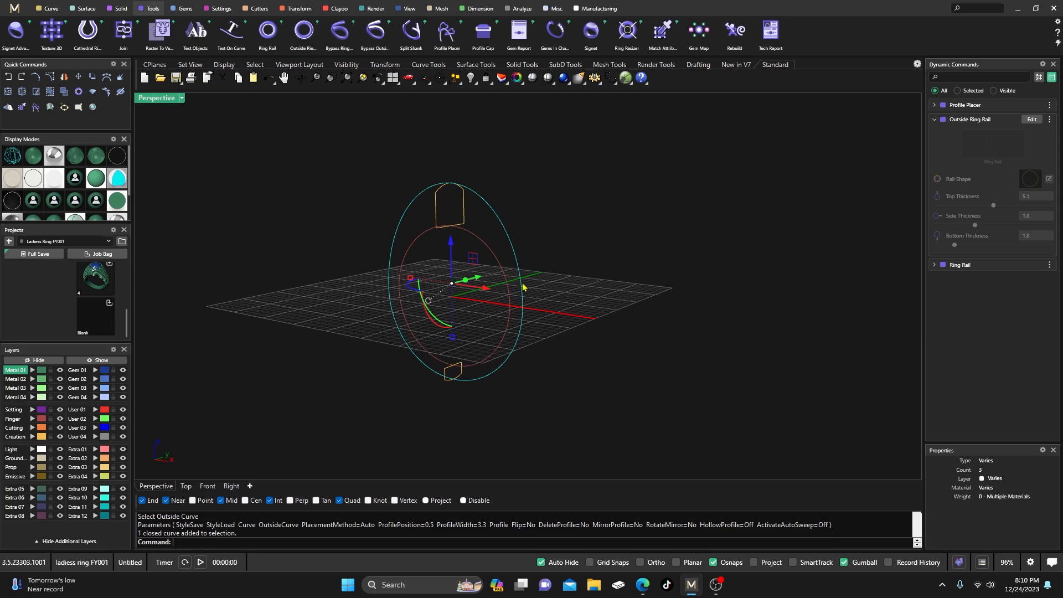
pyautogui.click(1031, 119)
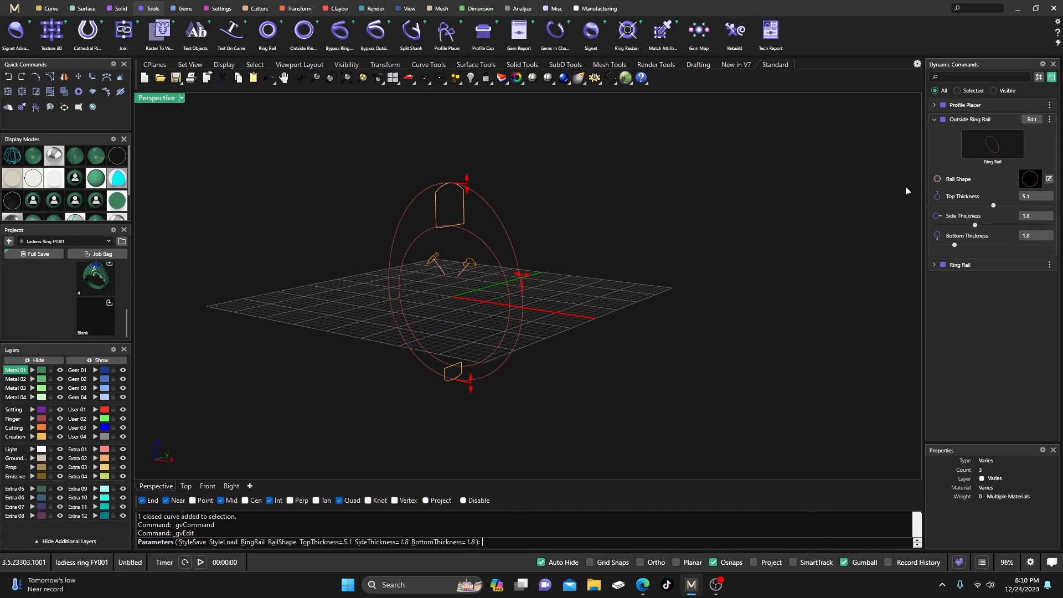
pyautogui.moveTo(522, 278); pyautogui.dragTo(527, 278)
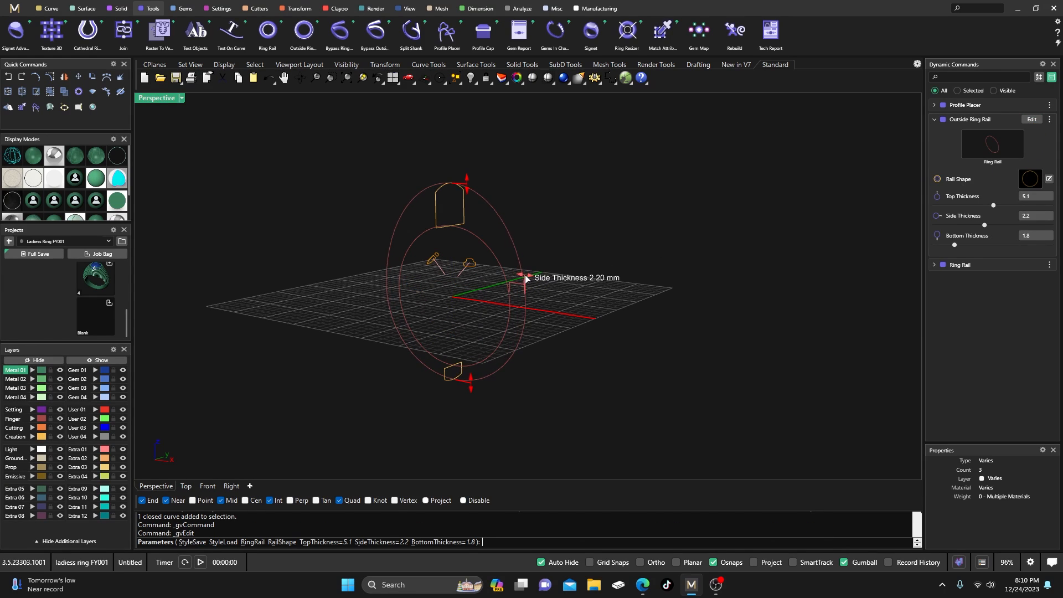
pyautogui.moveTo(466, 185); pyautogui.dragTo(466, 192)
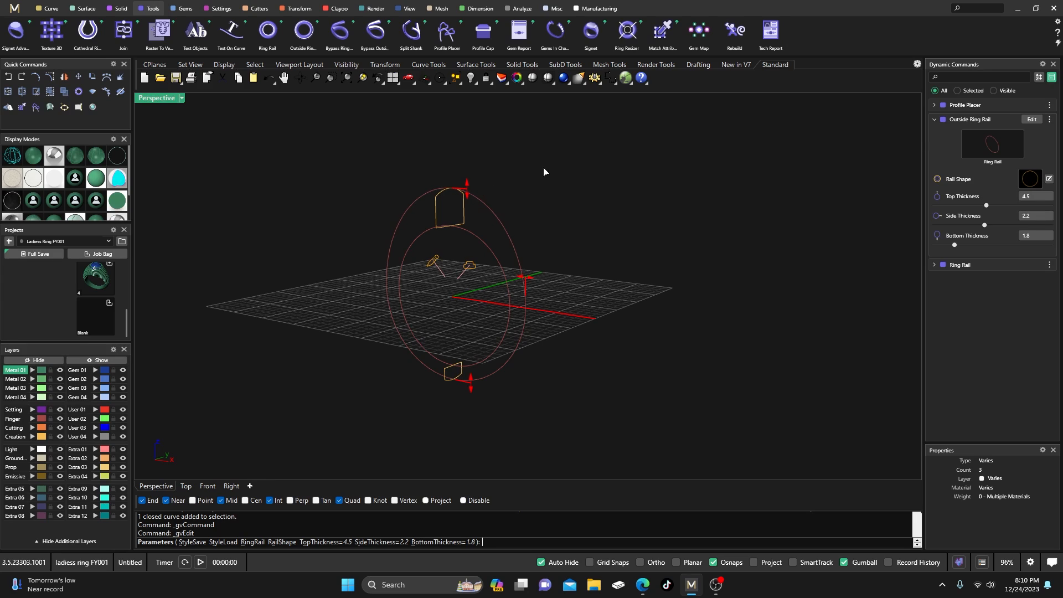
pyautogui.rightClick(549, 195)
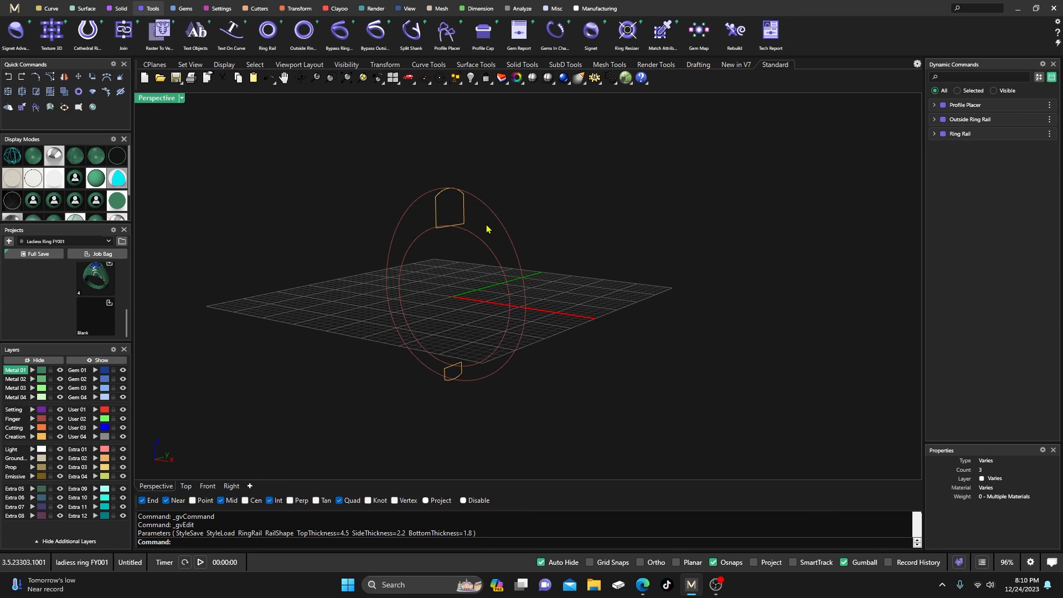
# Step: Reopen the placed shank profiles for editing and activate Auto Sweep
pyautogui.click(474, 243)
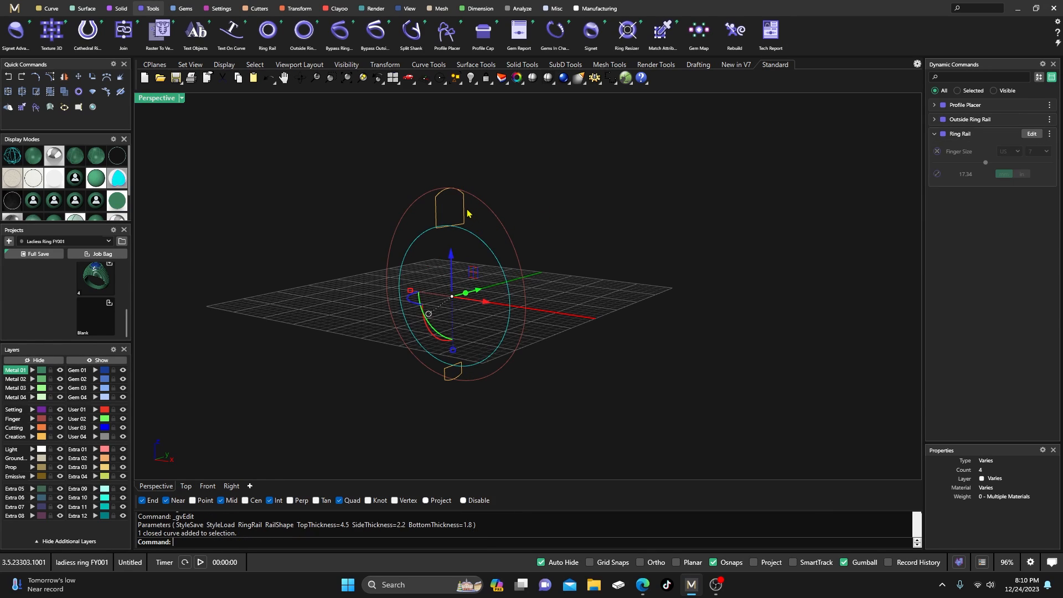
pyautogui.click(465, 212)
pyautogui.click(1032, 105)
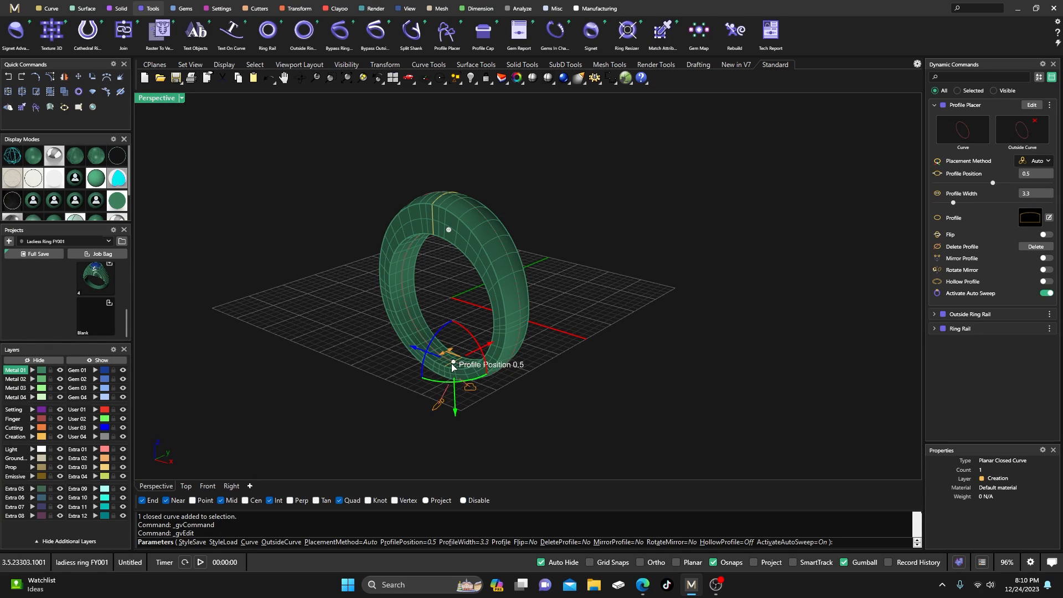
# Step: Set the bottom profile's width to 2.6 mm and the top profile's to 8.2 mm, and finish the swept shank
pyautogui.moveTo(446, 353); pyautogui.dragTo(450, 358)
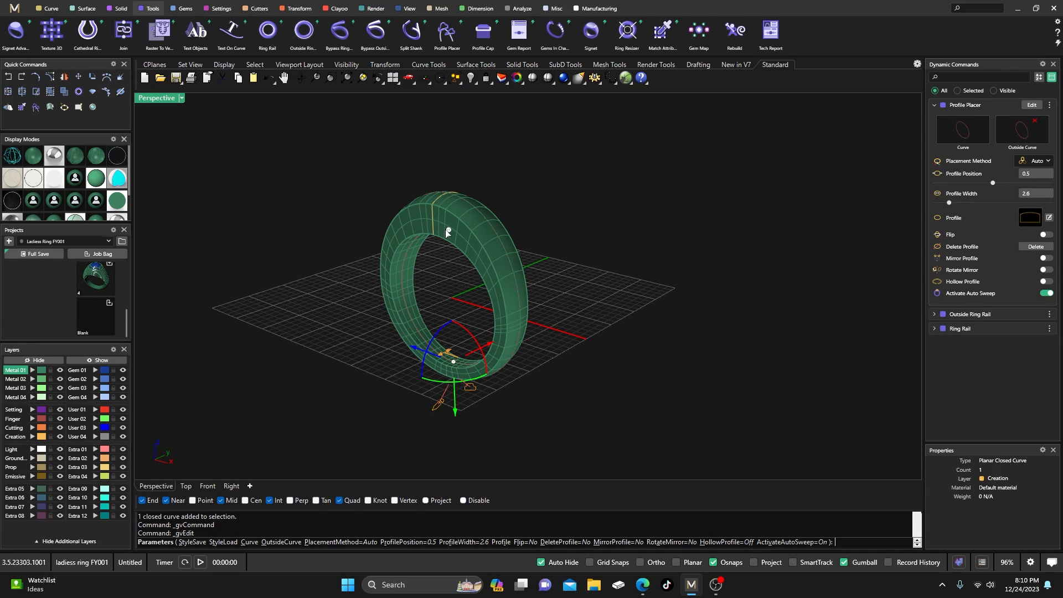
pyautogui.click(448, 232)
pyautogui.moveTo(481, 225); pyautogui.dragTo(493, 218)
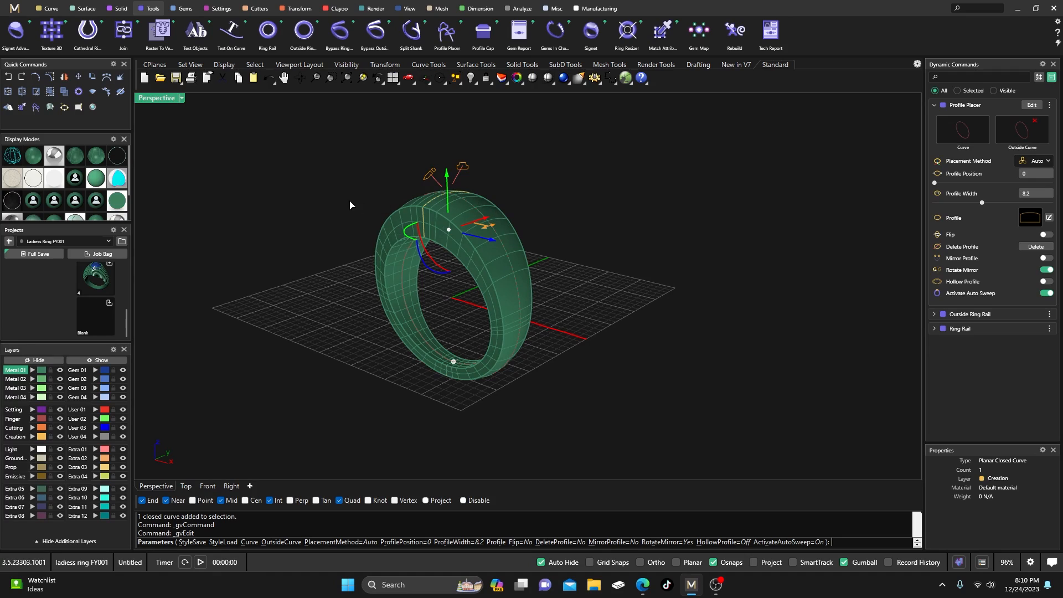
pyautogui.moveTo(350, 201); pyautogui.dragTo(359, 212, button='right')
pyautogui.scroll(-4, 510, 260)
pyautogui.moveTo(507, 260); pyautogui.dragTo(469, 220, button='right')
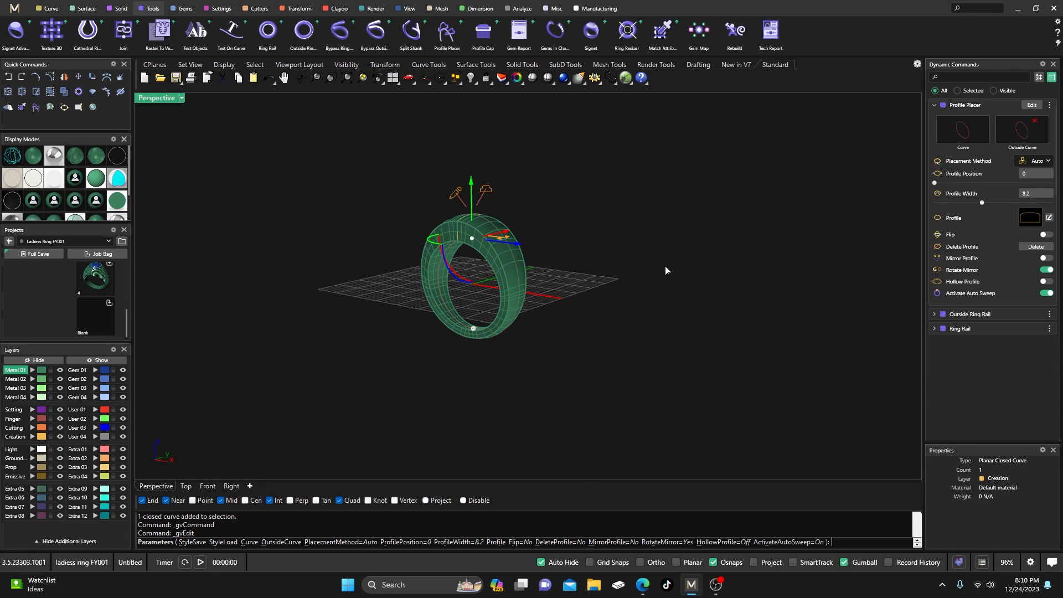
pyautogui.moveTo(666, 270); pyautogui.dragTo(643, 289, button='right')
pyautogui.scroll(5, 514, 254)
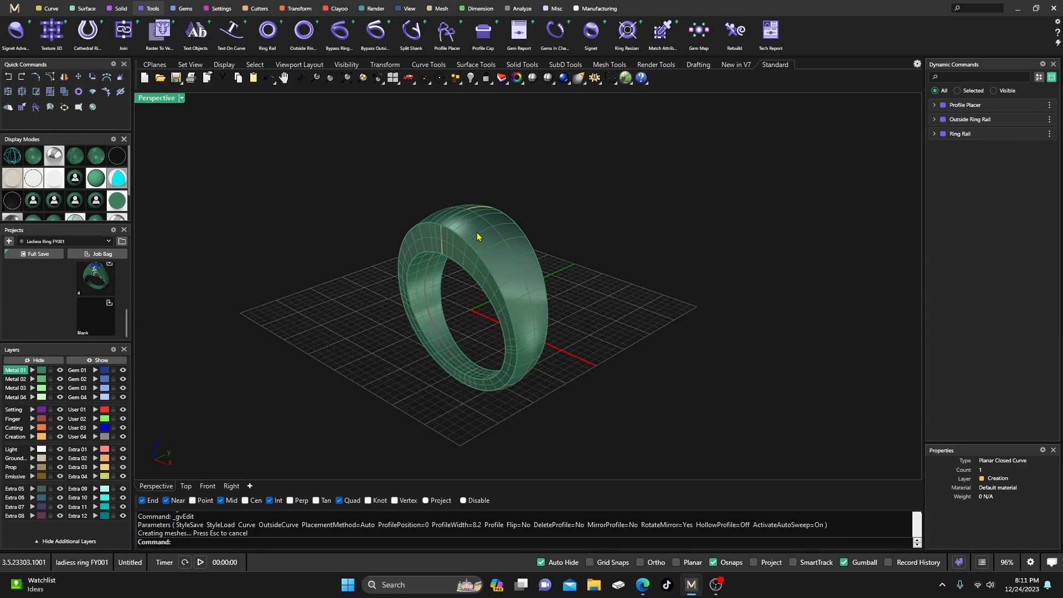
# Step: Create UV curves from the ring's outer surface and move the flattened outline behind the ring
pyautogui.scroll(-2, 426, 193)
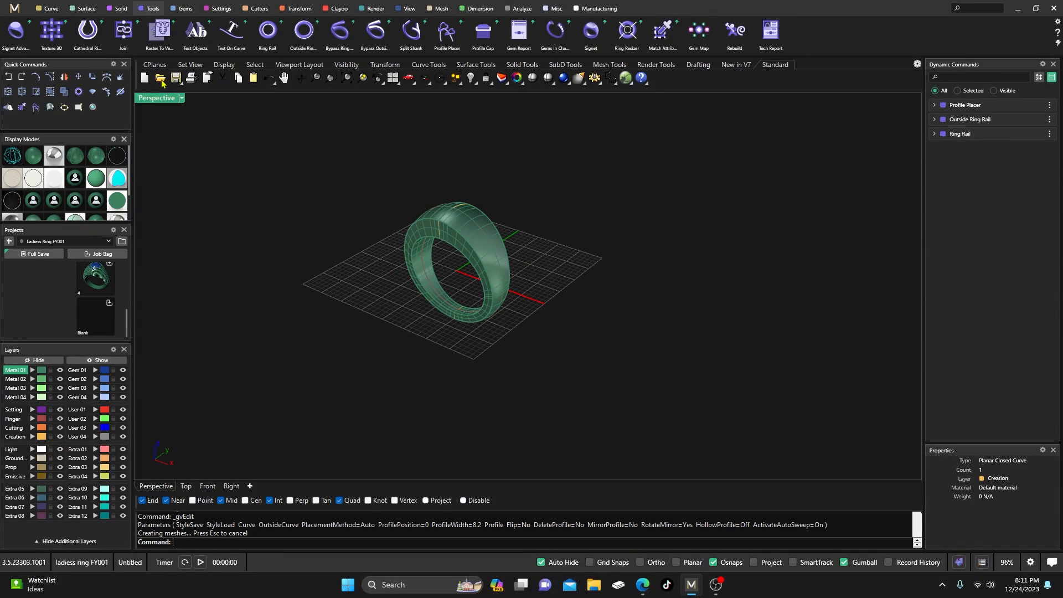
pyautogui.click(51, 8)
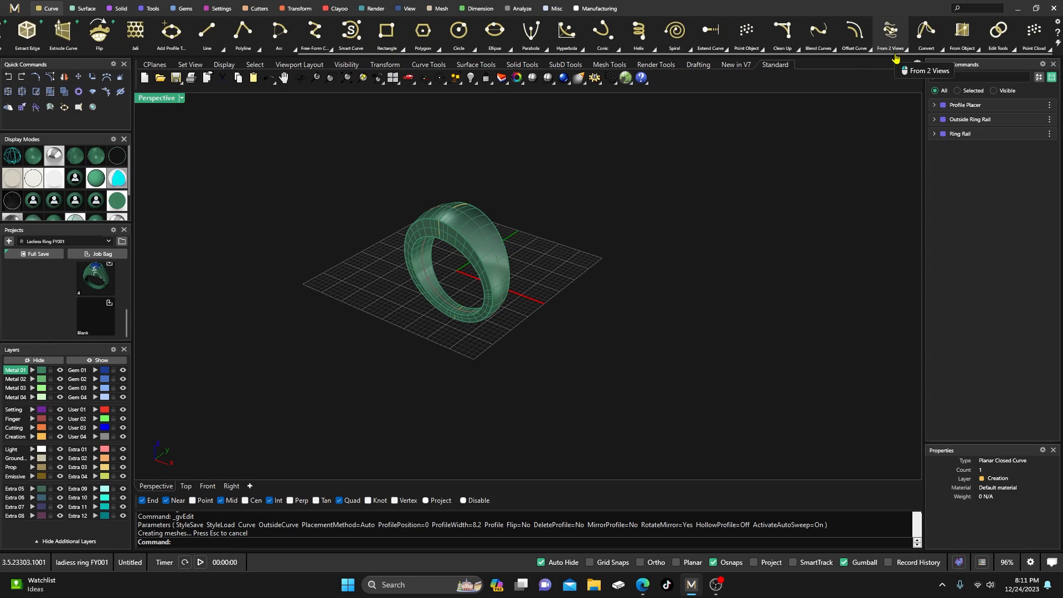
pyautogui.click(978, 49)
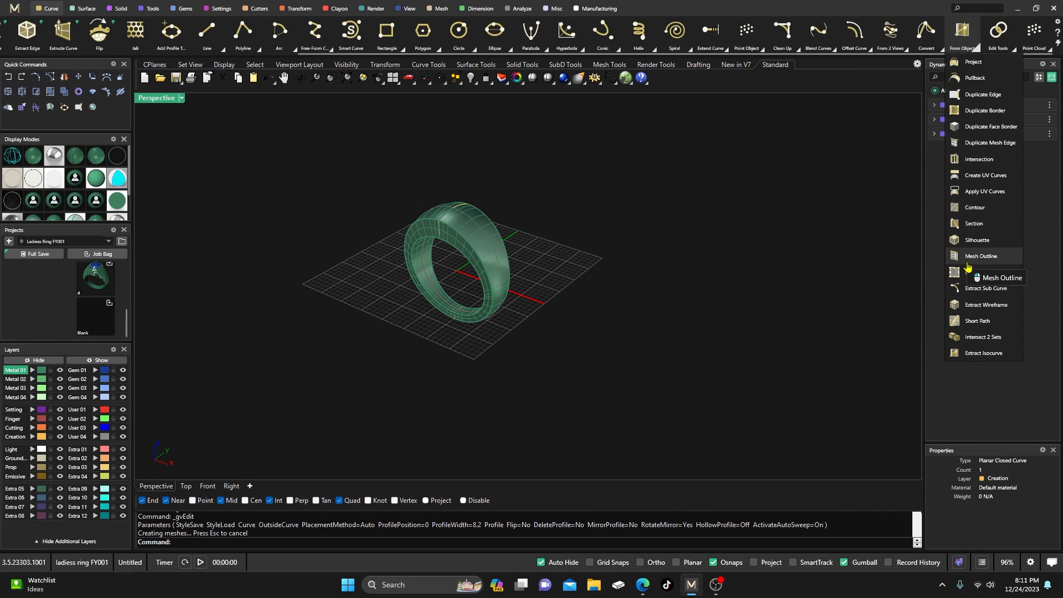
pyautogui.click(982, 175)
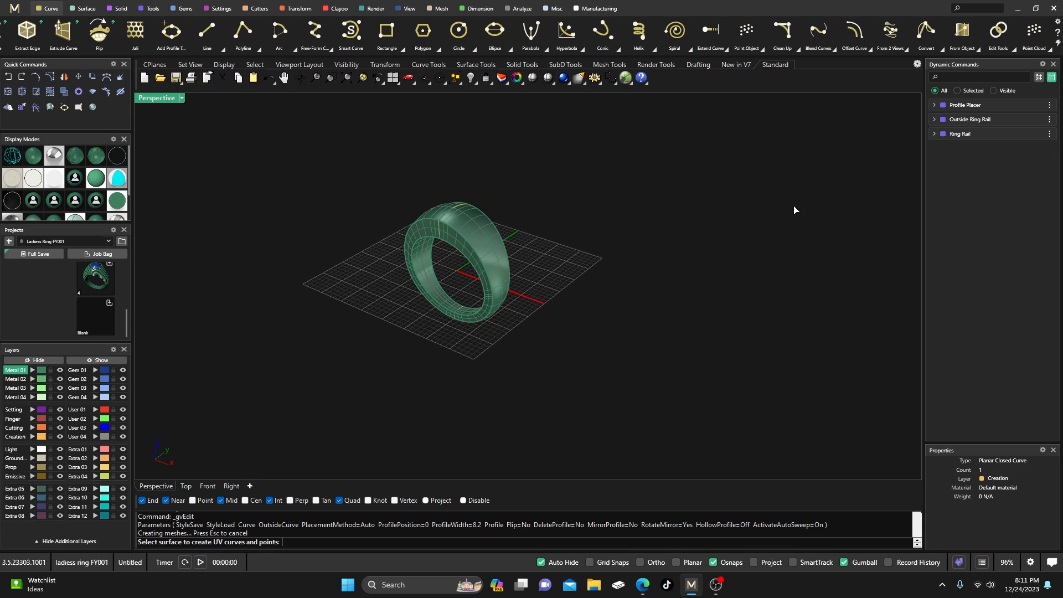
pyautogui.click(466, 222)
pyautogui.rightClick(366, 228)
pyautogui.moveTo(366, 228); pyautogui.dragTo(513, 239, button='right')
pyautogui.moveTo(667, 305); pyautogui.dragTo(533, 176)
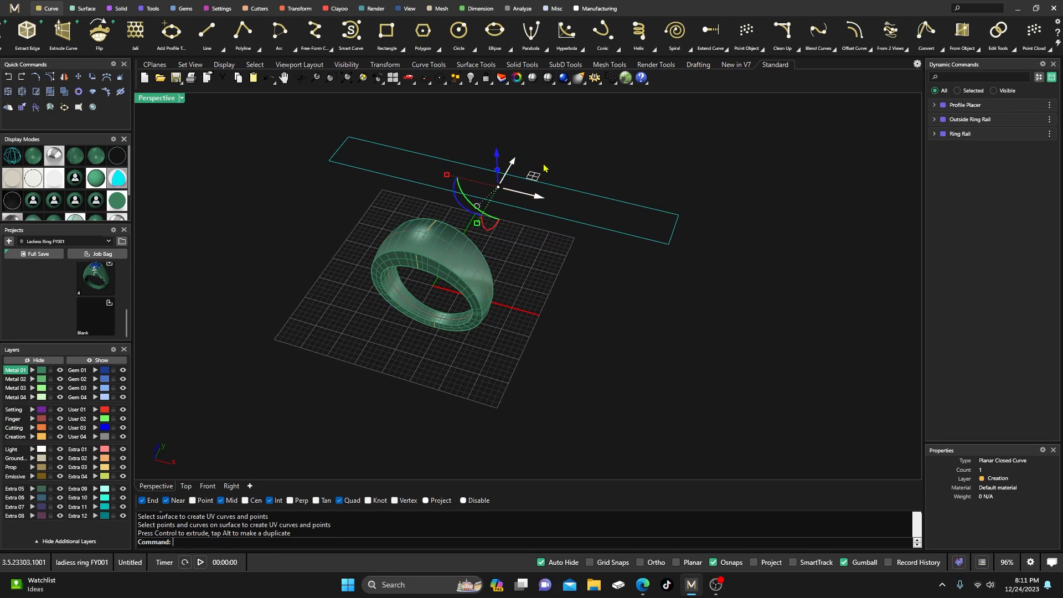
# Step: Try filling the flattened UV outline with a planar surface, and delete that surface
pyautogui.click(524, 187)
pyautogui.click(514, 180)
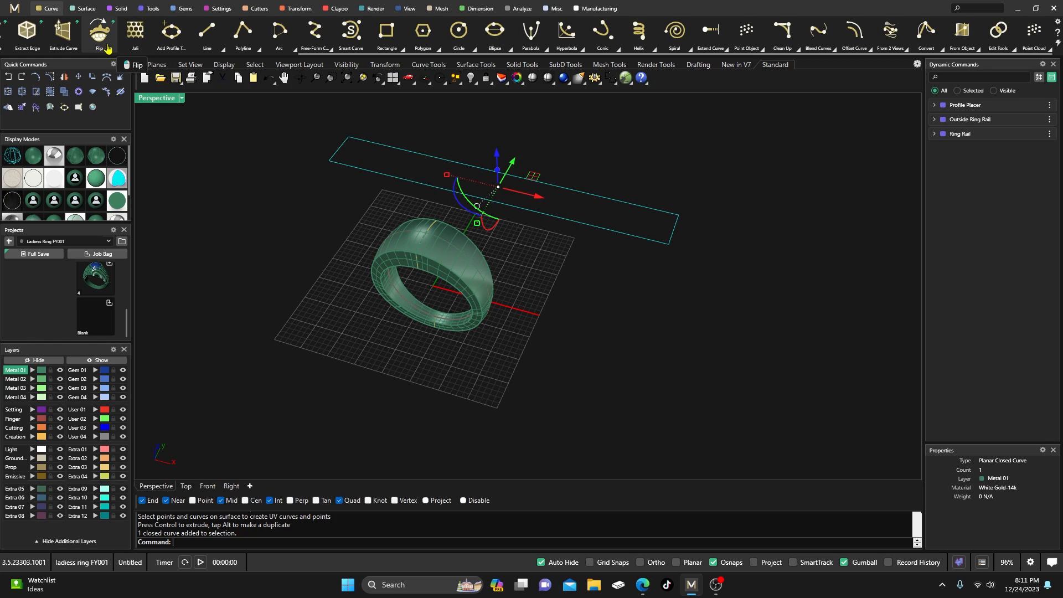
pyautogui.click(84, 9)
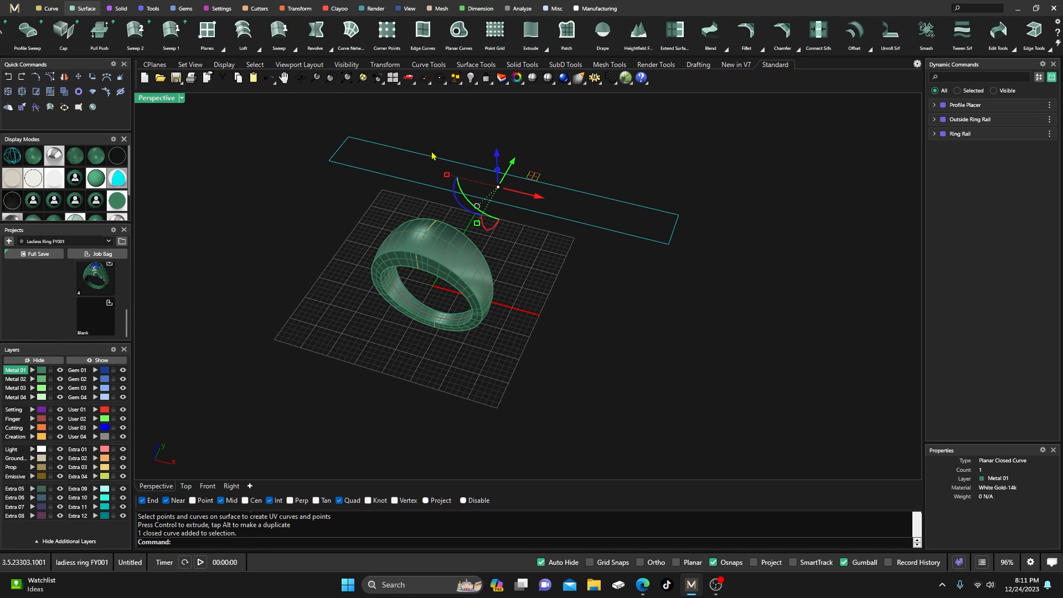
pyautogui.click(459, 30)
pyautogui.click(462, 123)
pyautogui.click(462, 176)
pyautogui.click(484, 123)
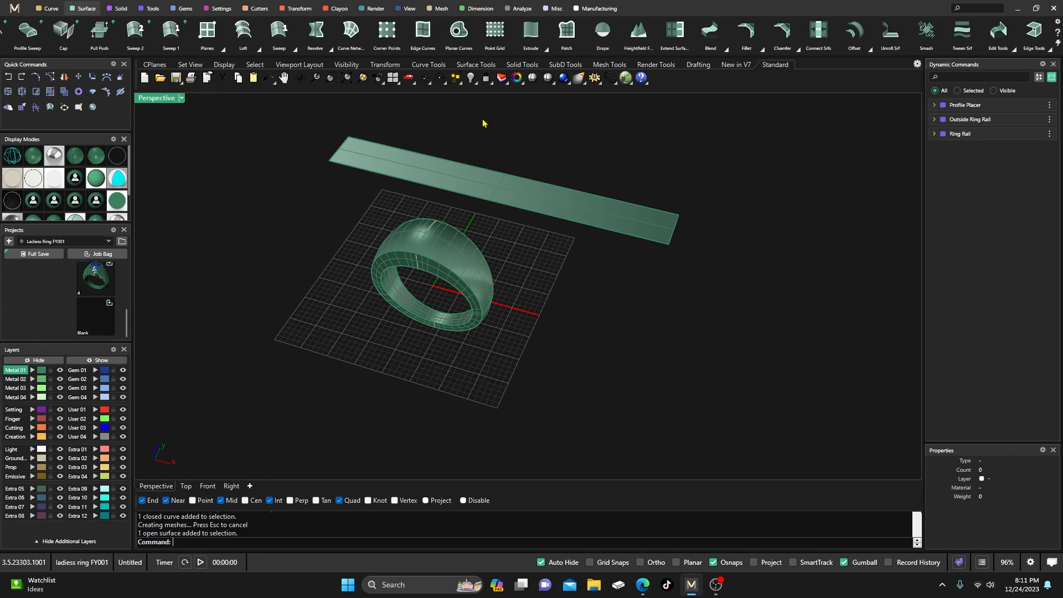
pyautogui.click(449, 175)
pyautogui.press('Delete')
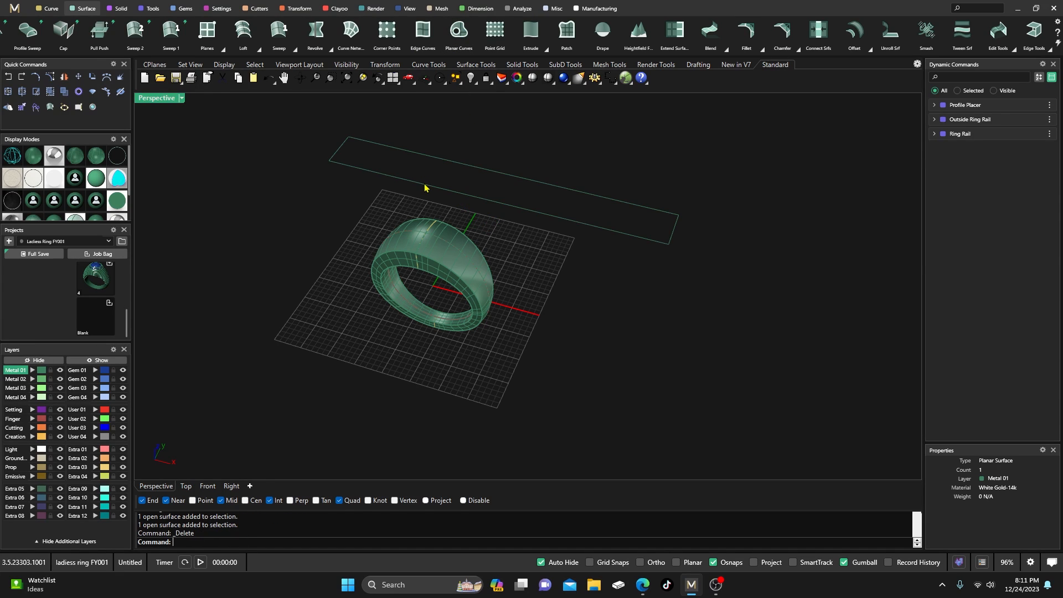
# Step: Create the planar surface from the UV outline once more and remove it, keeping only the outline curve
pyautogui.click(449, 166)
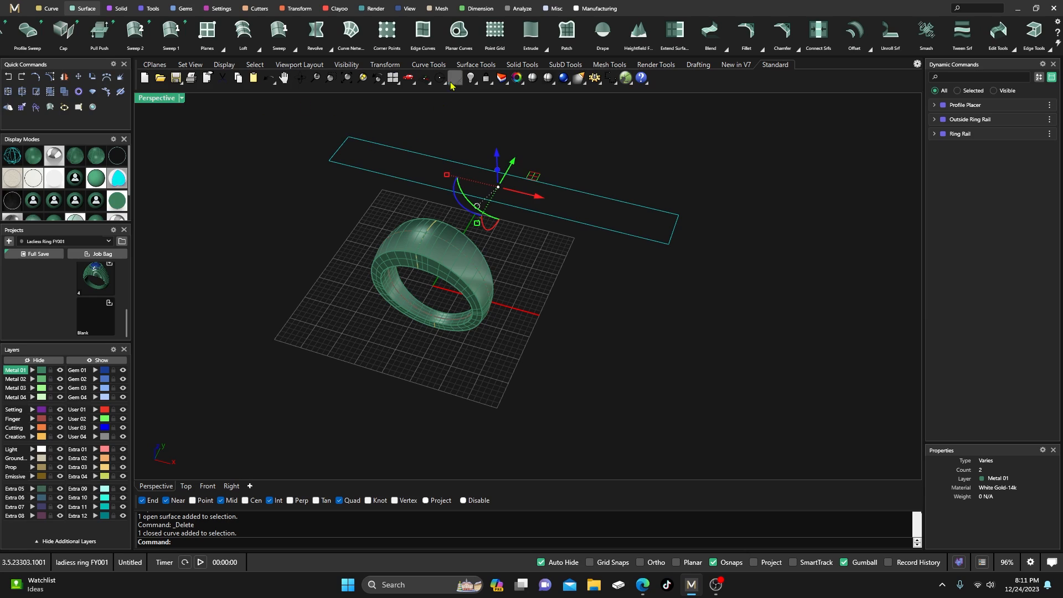
pyautogui.click(454, 34)
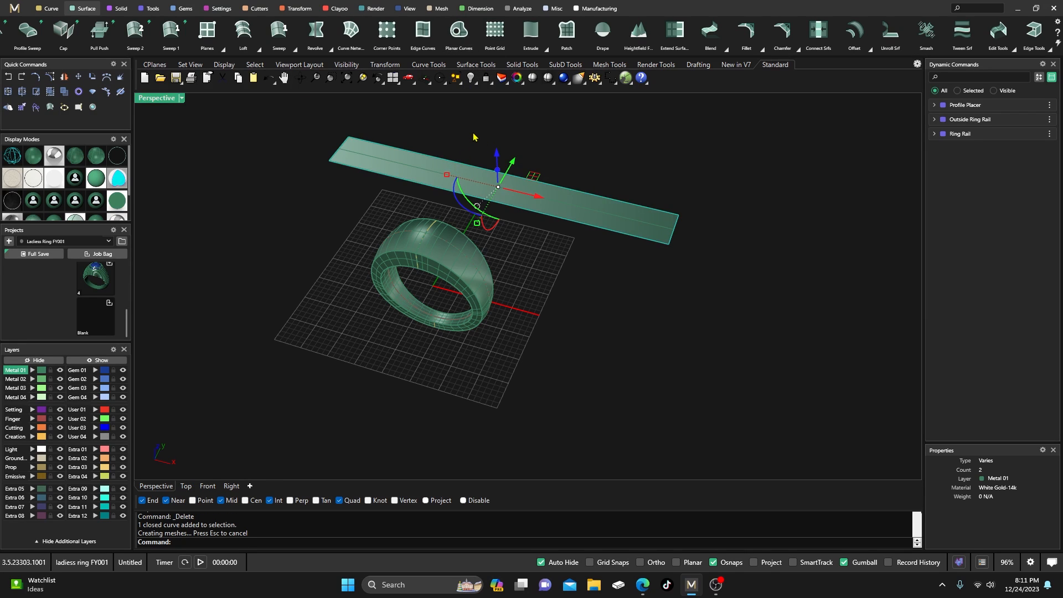
pyautogui.click(473, 134)
pyautogui.moveTo(473, 133); pyautogui.dragTo(483, 120, button='right')
pyautogui.click(464, 185)
pyautogui.press('Delete')
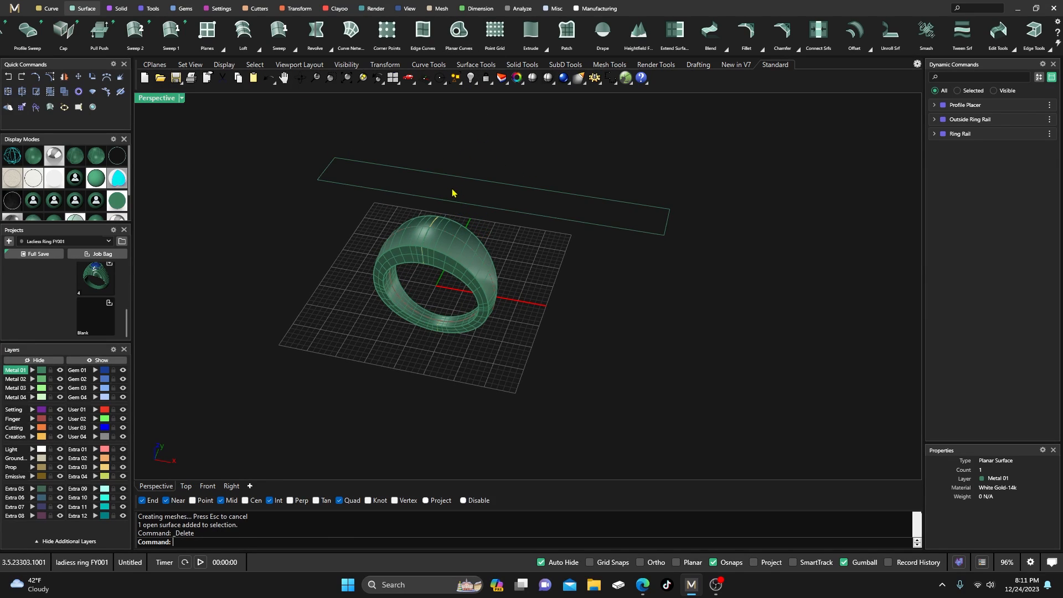
# Step: Delete the flattened UV outline curve behind the ring, keeping only the ring shank
pyautogui.moveTo(453, 192); pyautogui.dragTo(454, 199, button='right')
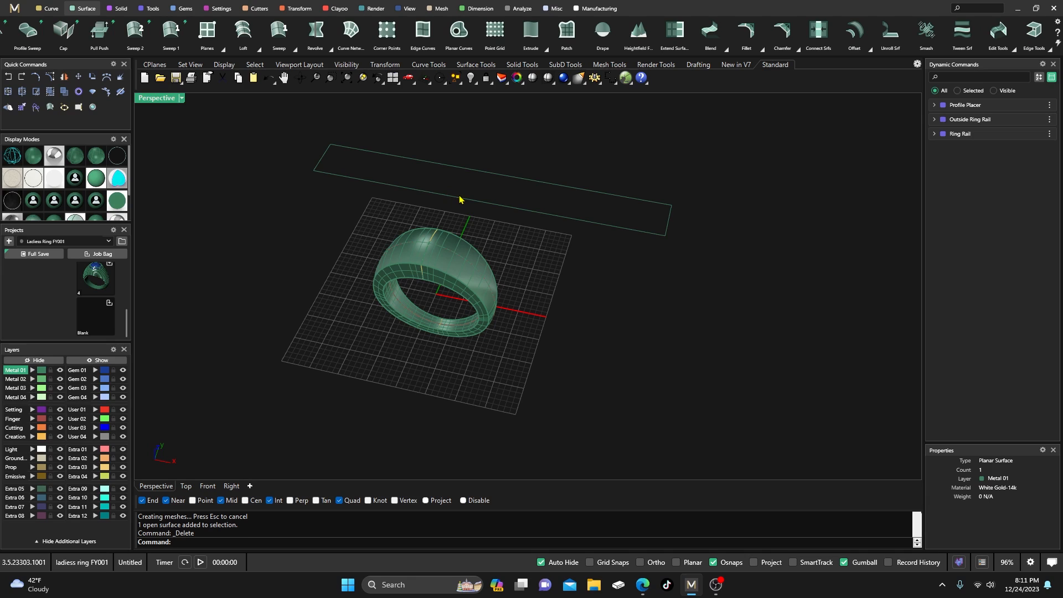
pyautogui.click(459, 200)
pyautogui.press('Delete')
pyautogui.scroll(-2, 461, 229)
pyautogui.scroll(2, 458, 246)
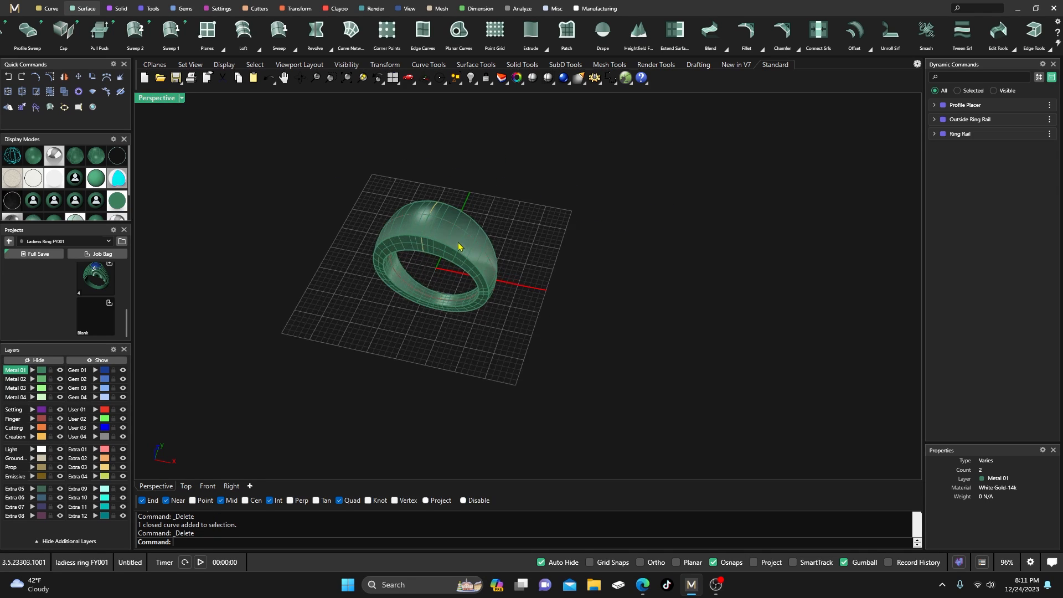
# Step: Use Auto Base on the ring's flat side surface to create its flattened base strip
pyautogui.click(300, 10)
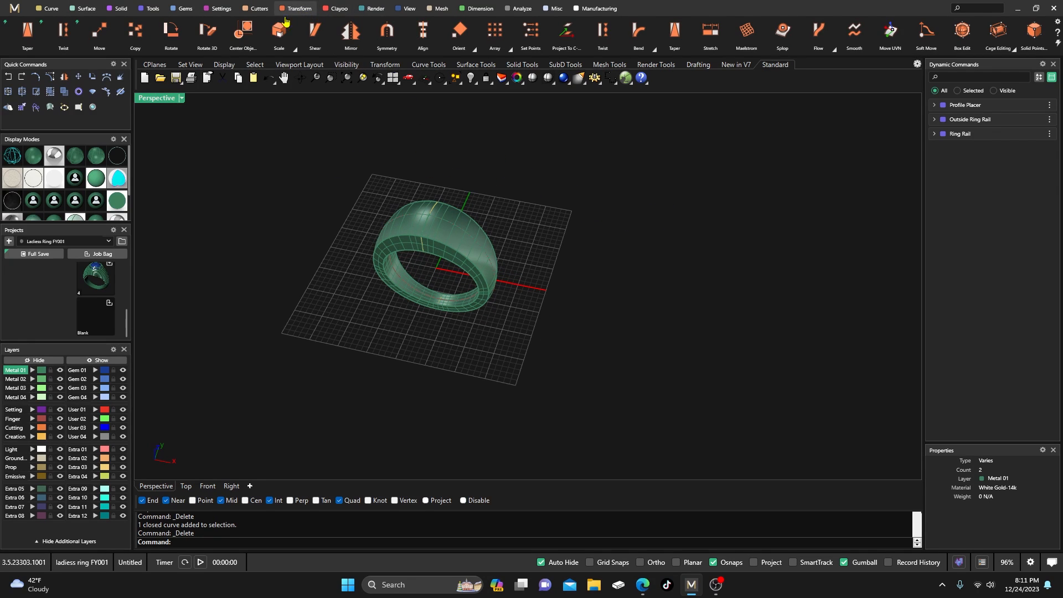
pyautogui.scroll(4, 112, 40)
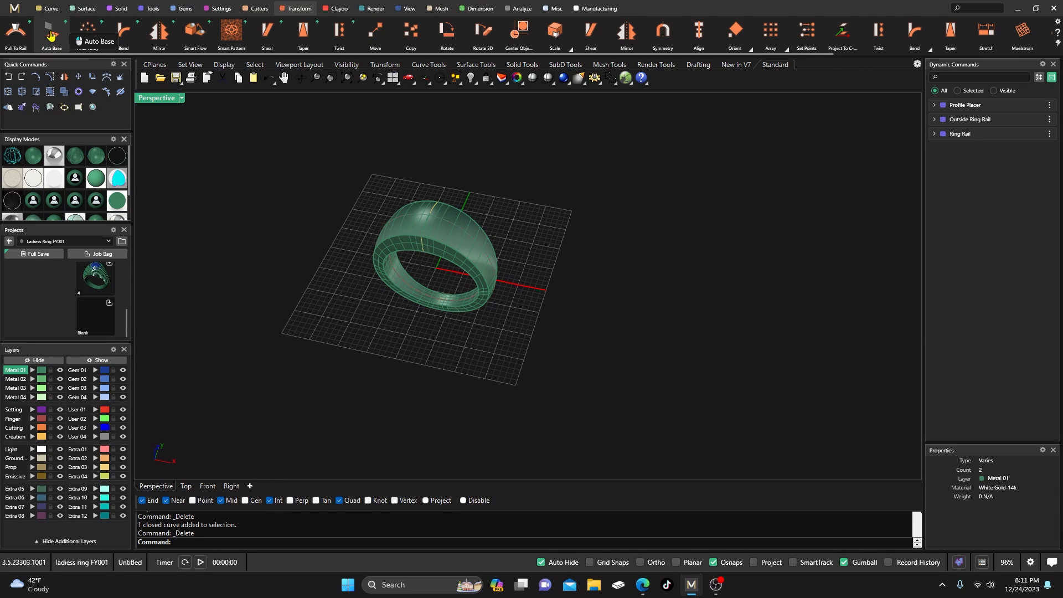
pyautogui.click(51, 36)
pyautogui.click(431, 245)
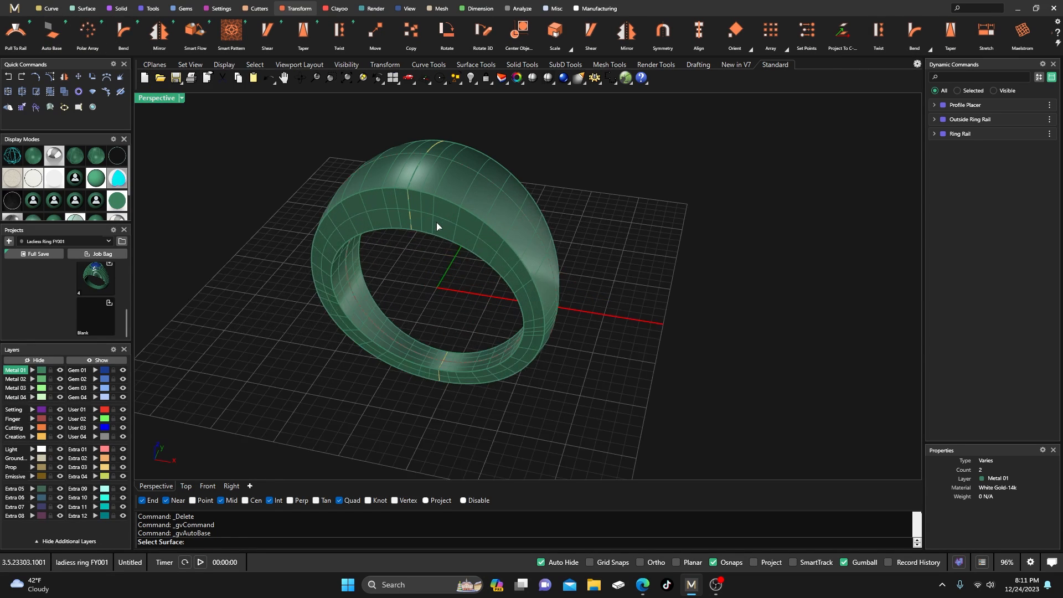
pyautogui.moveTo(413, 225); pyautogui.dragTo(408, 257, button='right')
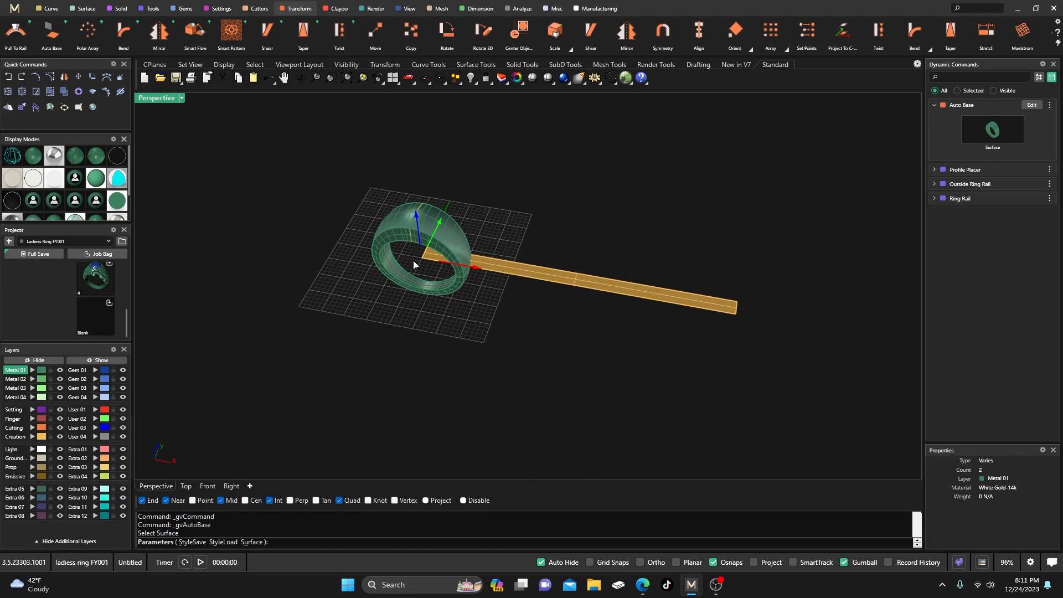
pyautogui.rightClick(419, 255)
# Step: Repeat Auto Base on the ring's domed outer surface and move the wider base strip back, apart from the narrow one
pyautogui.rightClick(420, 250)
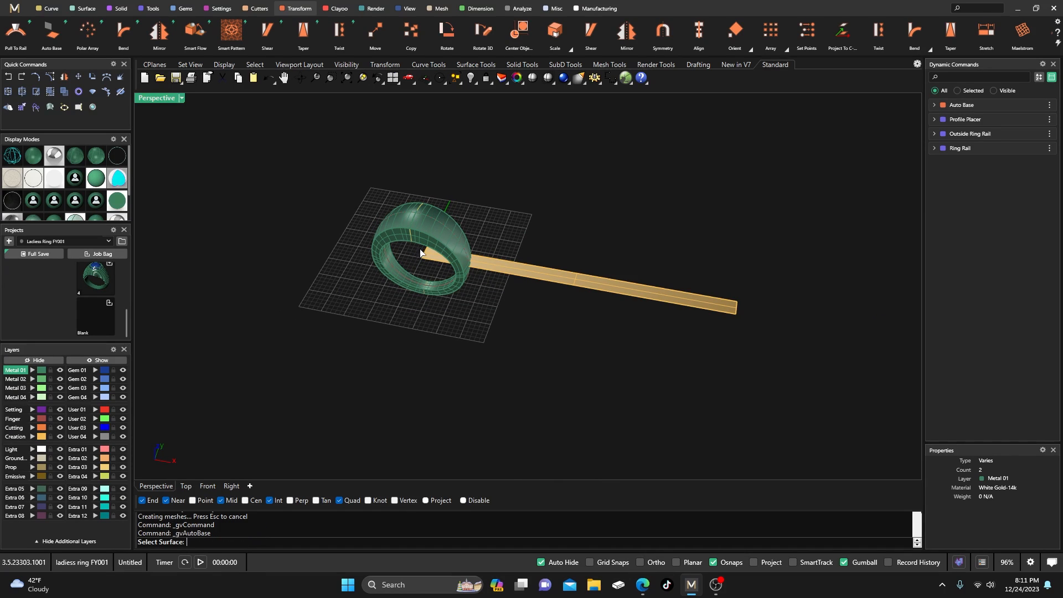
pyautogui.click(424, 217)
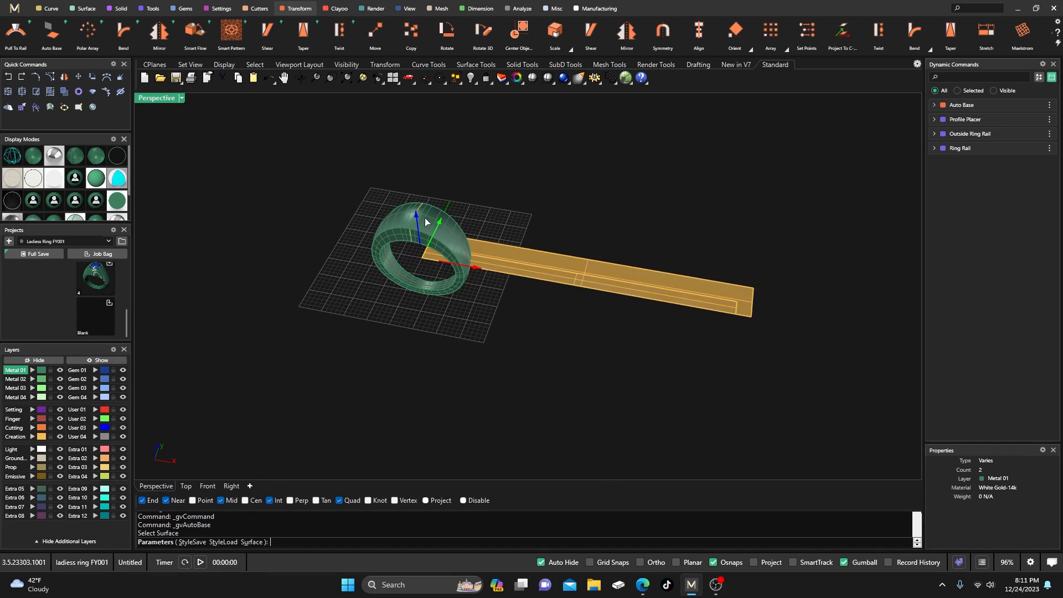
pyautogui.rightClick(586, 272)
pyautogui.moveTo(602, 250); pyautogui.dragTo(610, 189)
pyautogui.click(526, 147)
# Step: Delete both the narrow and the wide Auto Base strips
pyautogui.click(527, 272)
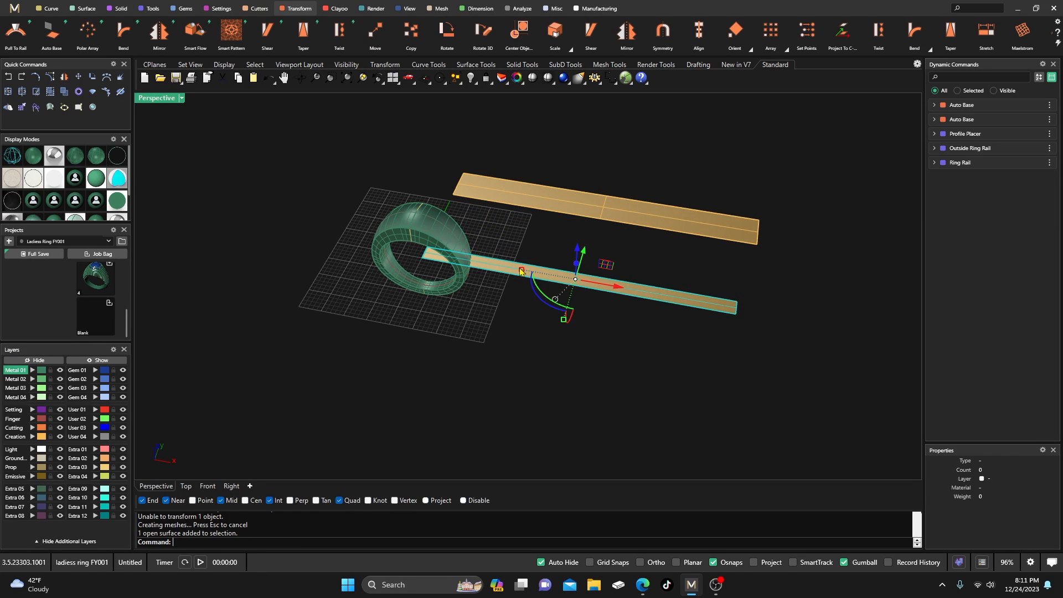
pyautogui.press('Delete')
pyautogui.click(554, 284)
pyautogui.press('Delete')
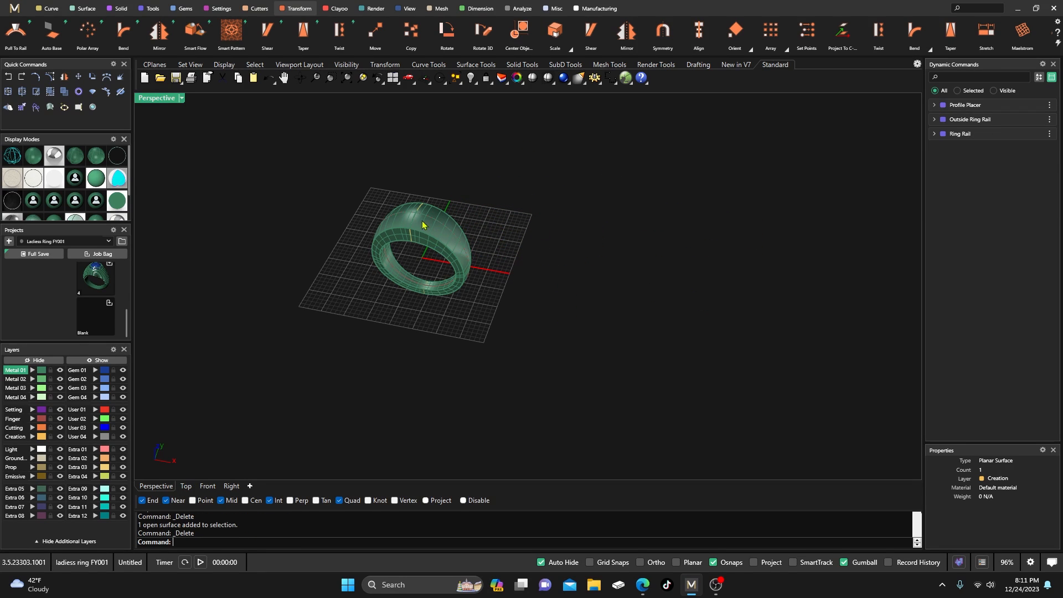
# Step: Start Auto Base again to flatten a surface of the ring
pyautogui.click(51, 32)
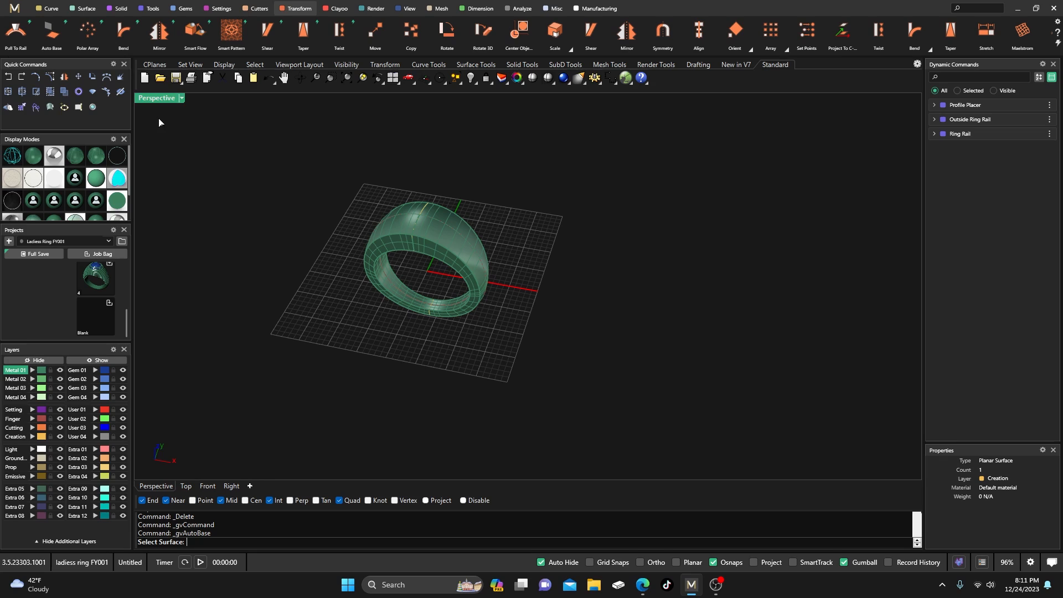
# Step: Generate a flat Auto Base surface from the ring's outer surface and center it on the world X, Y and Z axes
pyautogui.click(449, 238)
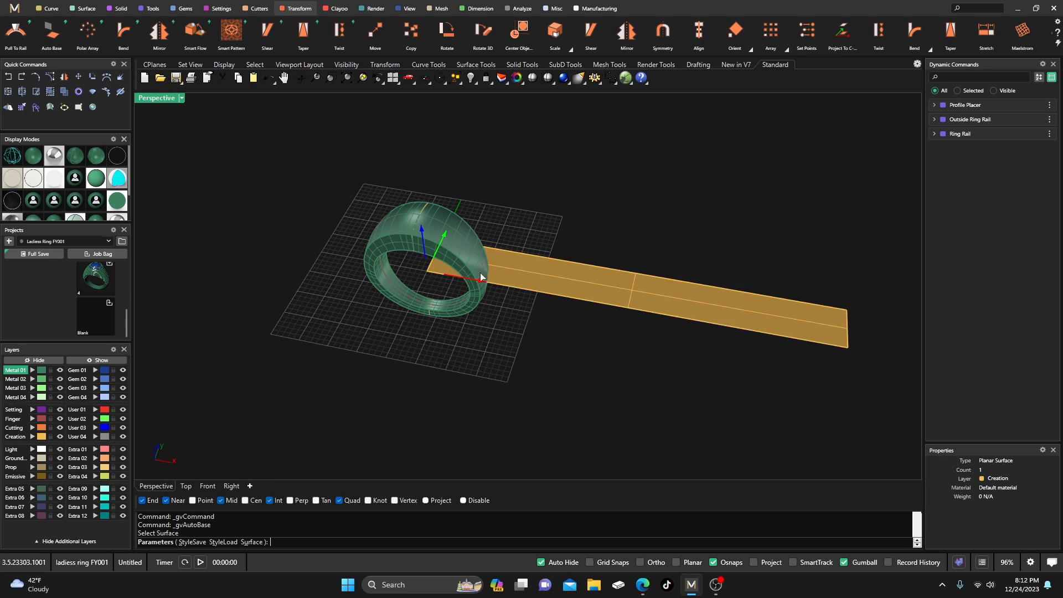
pyautogui.click(612, 292)
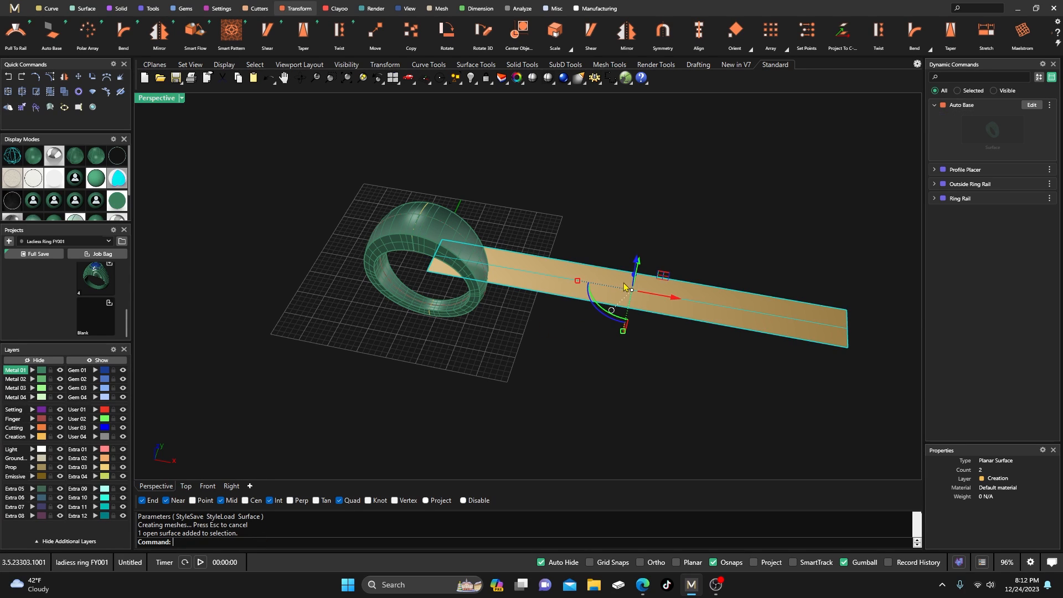
pyautogui.click(516, 33)
pyautogui.press('Return')
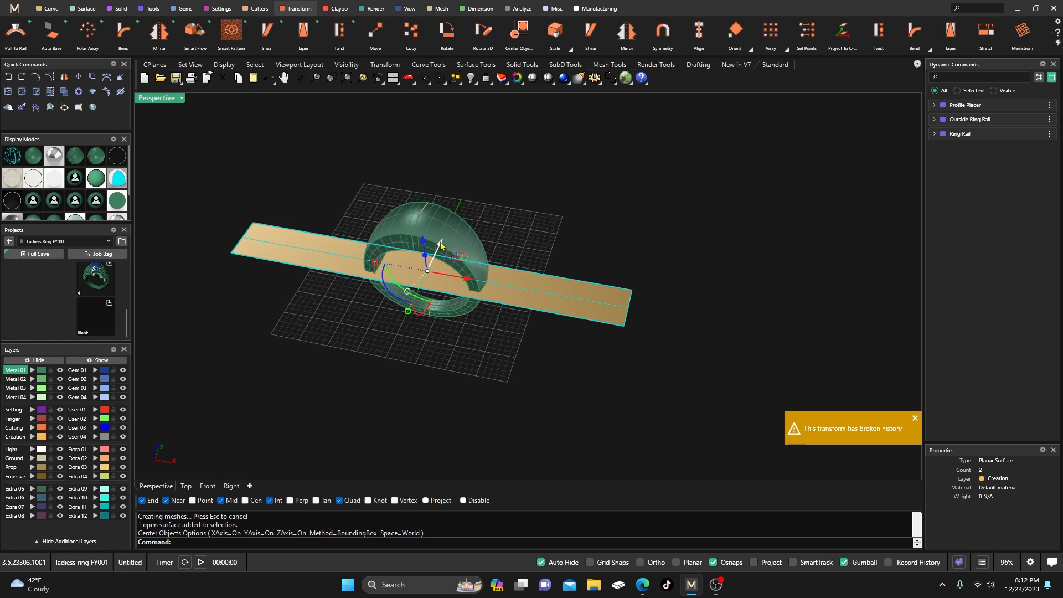
# Step: Move the flat strip surface along Y until it is clear of the ring and assign it to the Ground Plane layer
pyautogui.moveTo(438, 246); pyautogui.dragTo(514, 126)
pyautogui.click(521, 127)
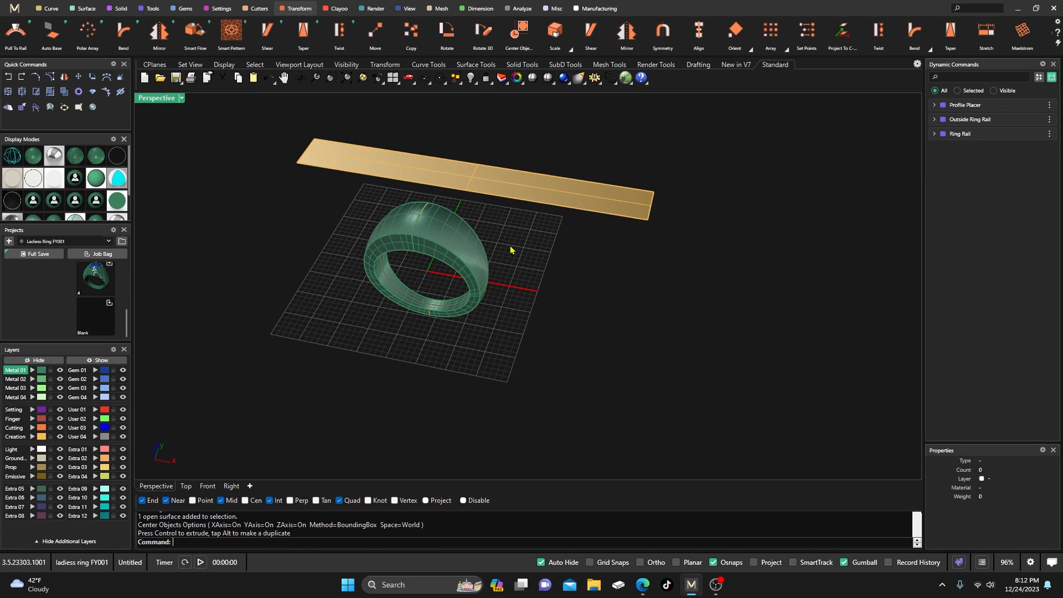
pyautogui.moveTo(509, 247); pyautogui.dragTo(516, 252, button='right')
pyautogui.click(476, 191)
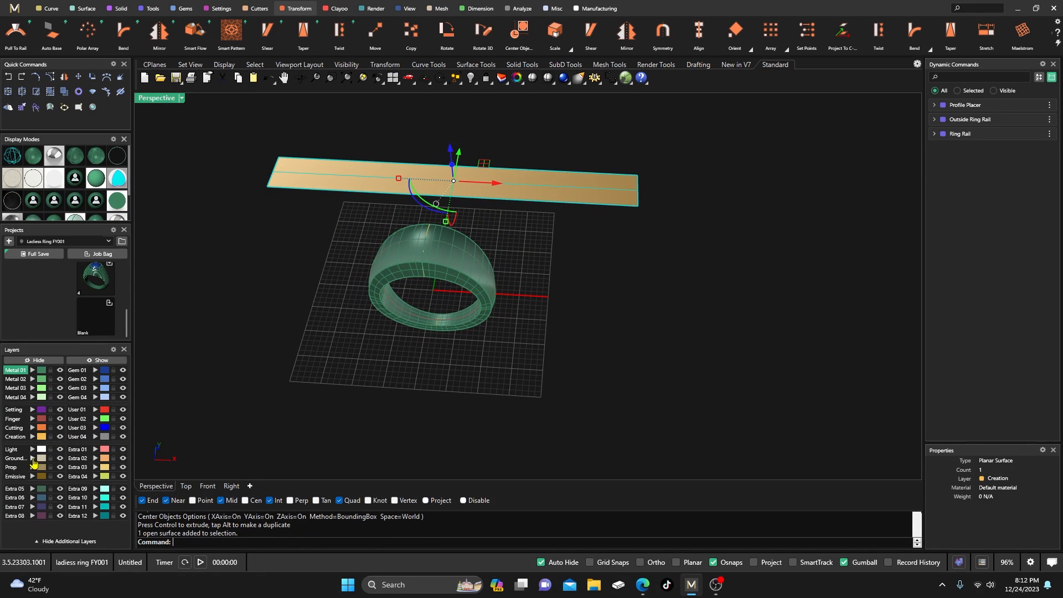
pyautogui.click(54, 457)
pyautogui.click(269, 387)
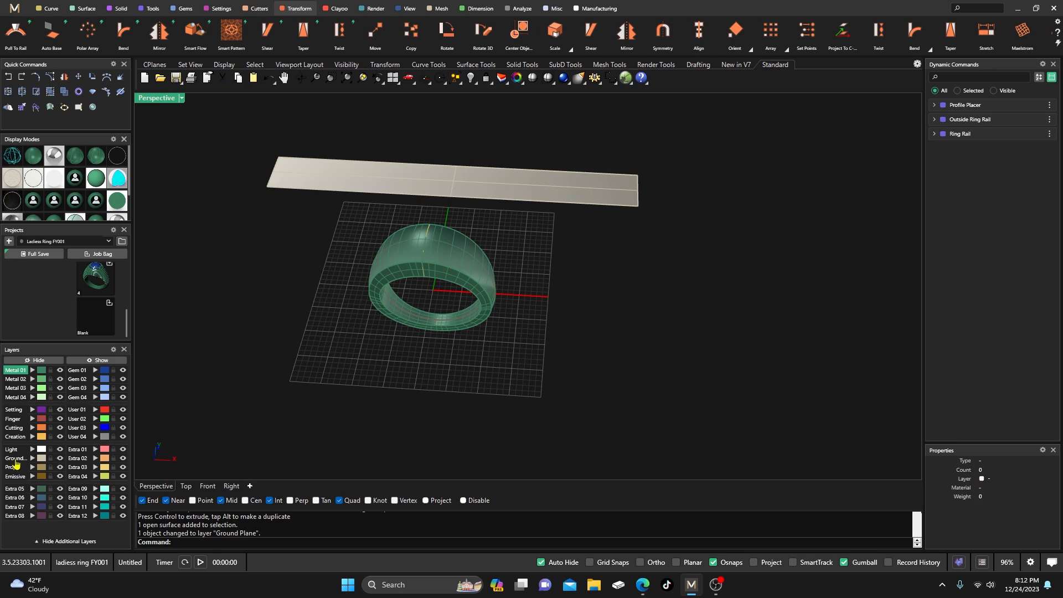
# Step: Make User 01 the current layer and duplicate all four border edges of the flat strip onto it
pyautogui.moveTo(570, 356); pyautogui.dragTo(561, 387, button='right')
pyautogui.scroll(5, 498, 253)
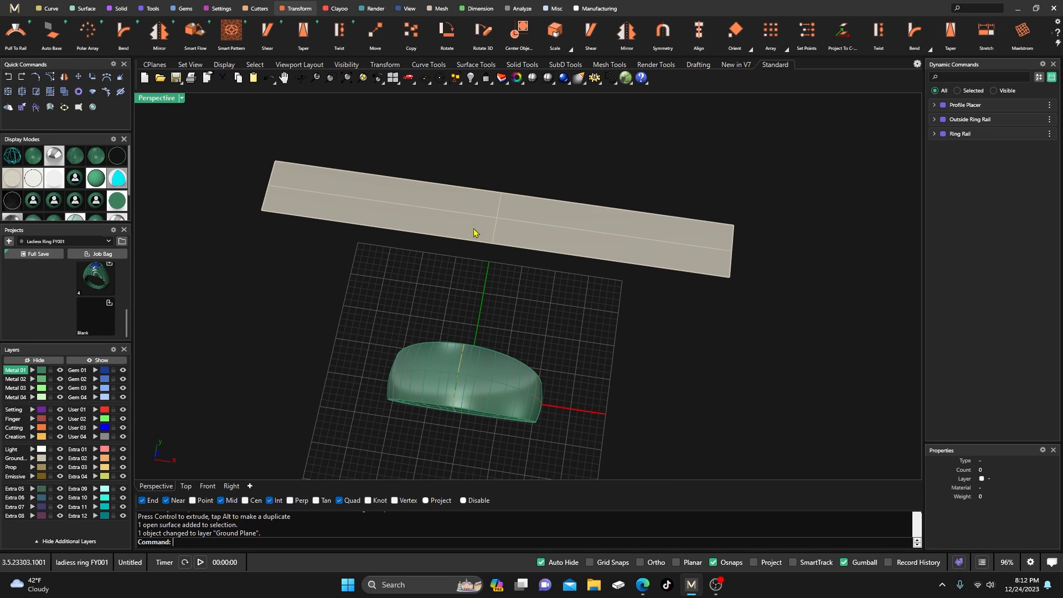
pyautogui.moveTo(364, 262); pyautogui.dragTo(386, 226, button='right')
pyautogui.click(370, 228)
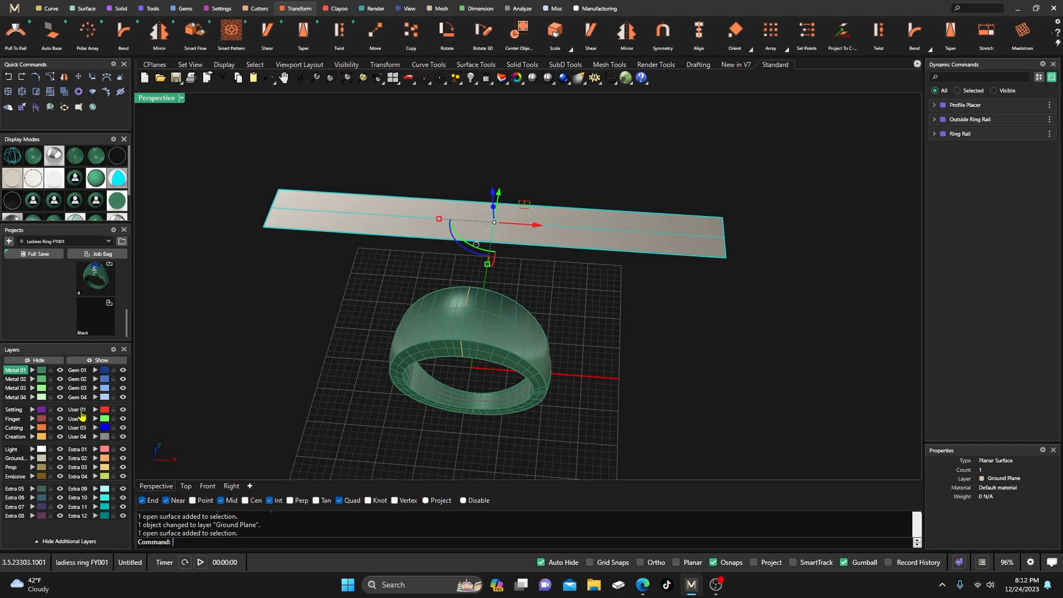
pyautogui.click(77, 409)
pyautogui.click(78, 106)
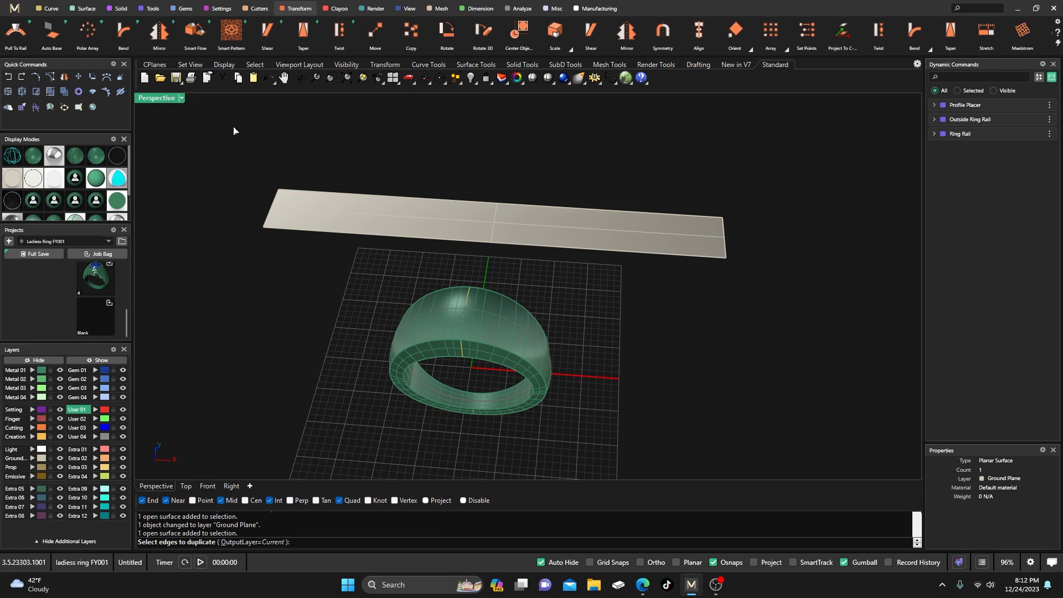
pyautogui.moveTo(233, 126); pyautogui.dragTo(803, 281)
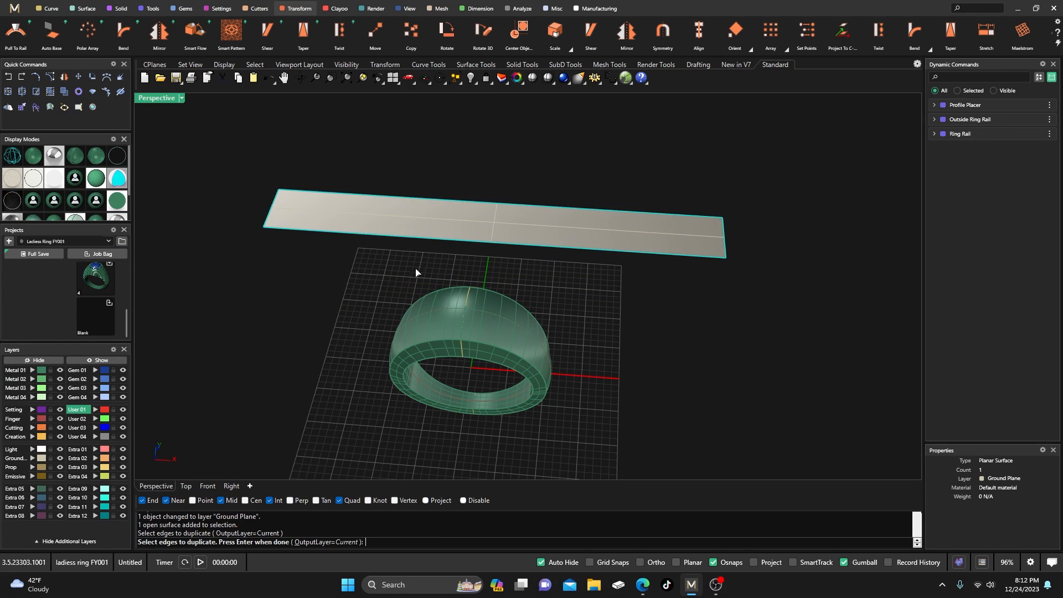
pyautogui.press('Return')
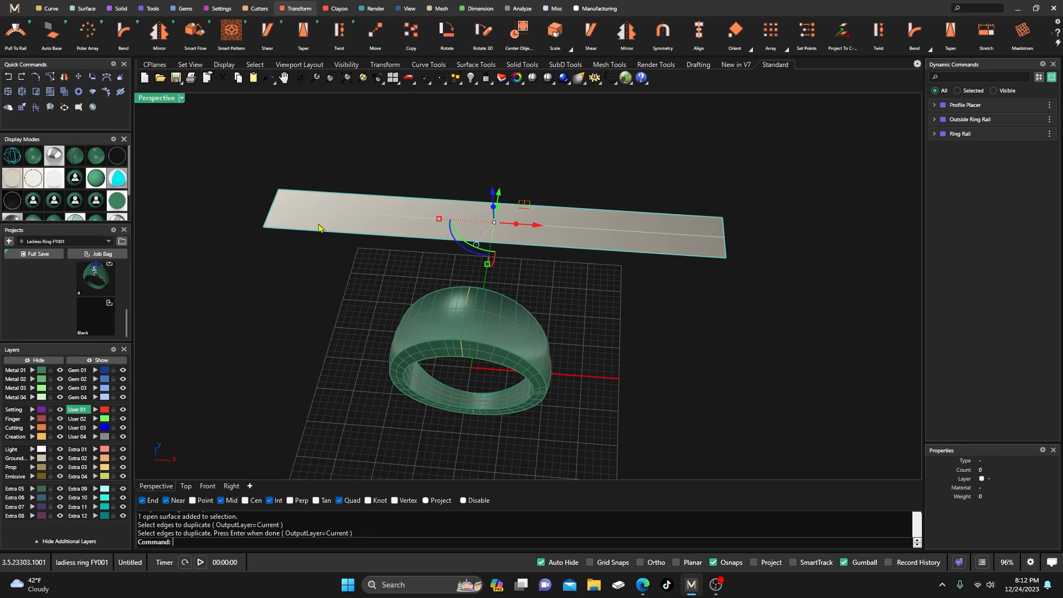
# Step: Hide the Ground Plane layer, leaving the strip's duplicated edge outline on display
pyautogui.click(60, 458)
pyautogui.moveTo(286, 322); pyautogui.dragTo(363, 280, button='right')
pyautogui.click(337, 327)
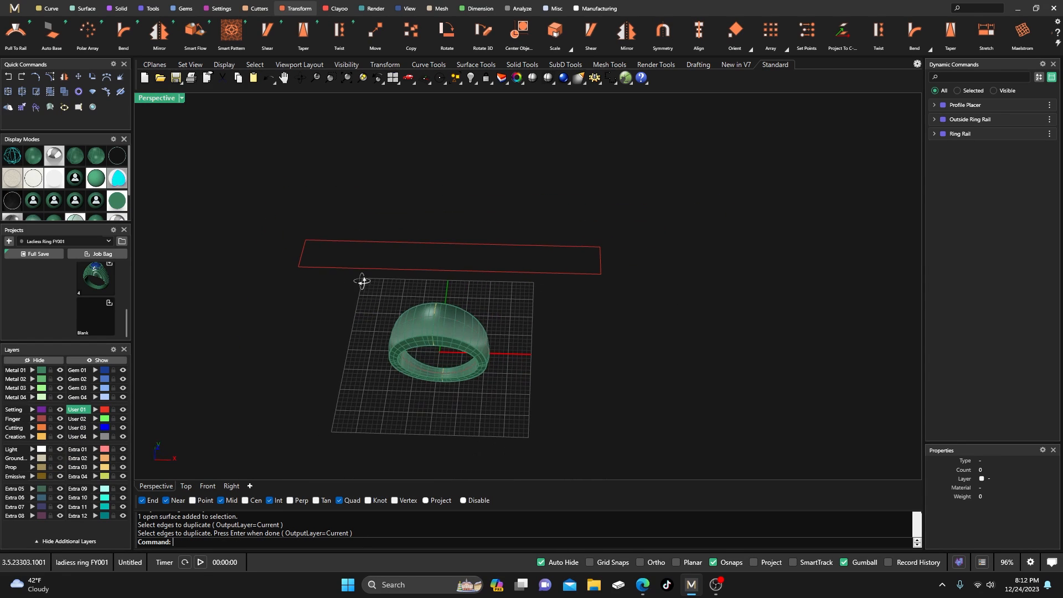
pyautogui.click(60, 458)
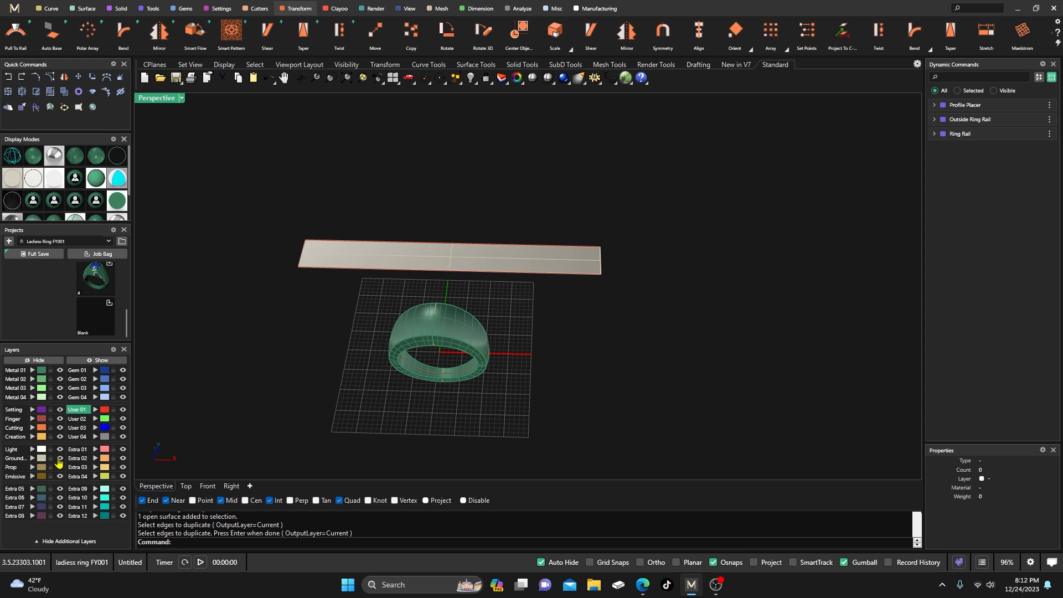
pyautogui.click(60, 458)
pyautogui.moveTo(263, 323); pyautogui.dragTo(335, 311, button='right')
pyautogui.scroll(4, 443, 274)
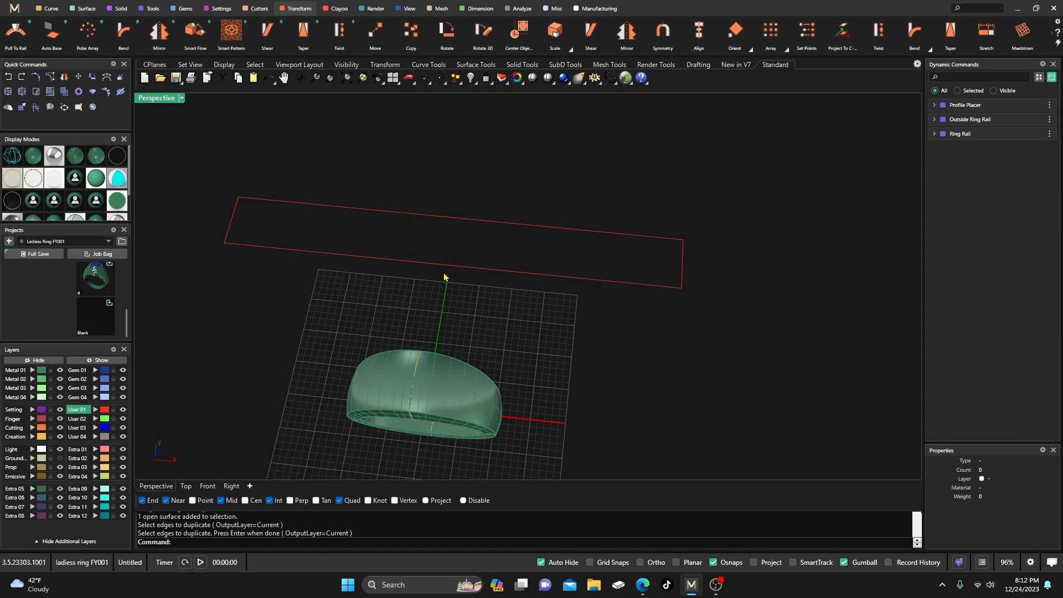
pyautogui.moveTo(444, 275)
pyautogui.mouseDown(button='right')
pyautogui.moveTo(445, 284)
pyautogui.moveTo(449, 256)
pyautogui.mouseUp(button='right')
pyautogui.scroll(-4, 445, 285)
pyautogui.scroll(6, 433, 277)
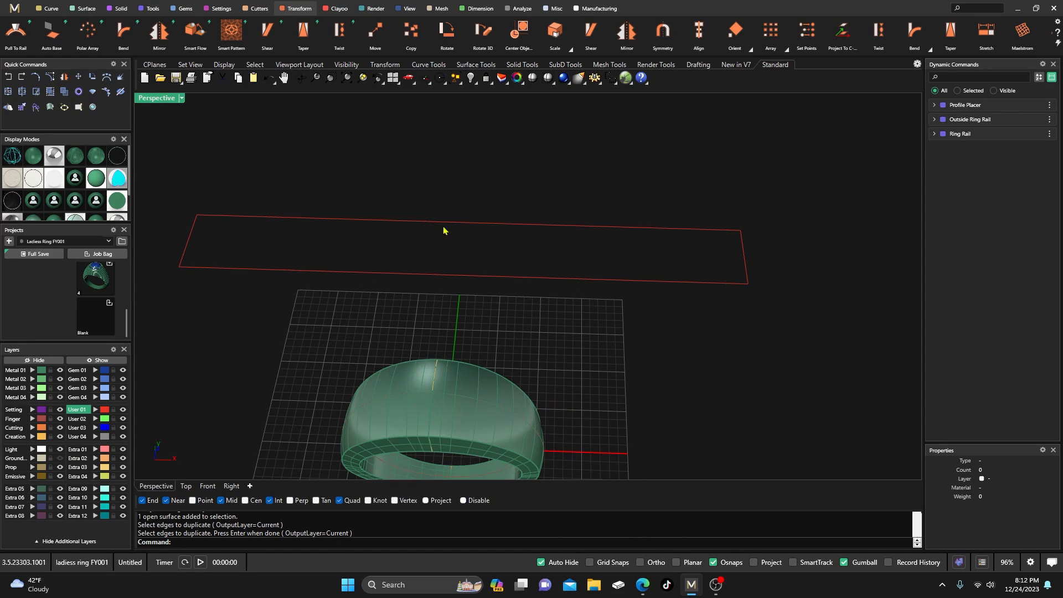
pyautogui.scroll(-4, 338, 268)
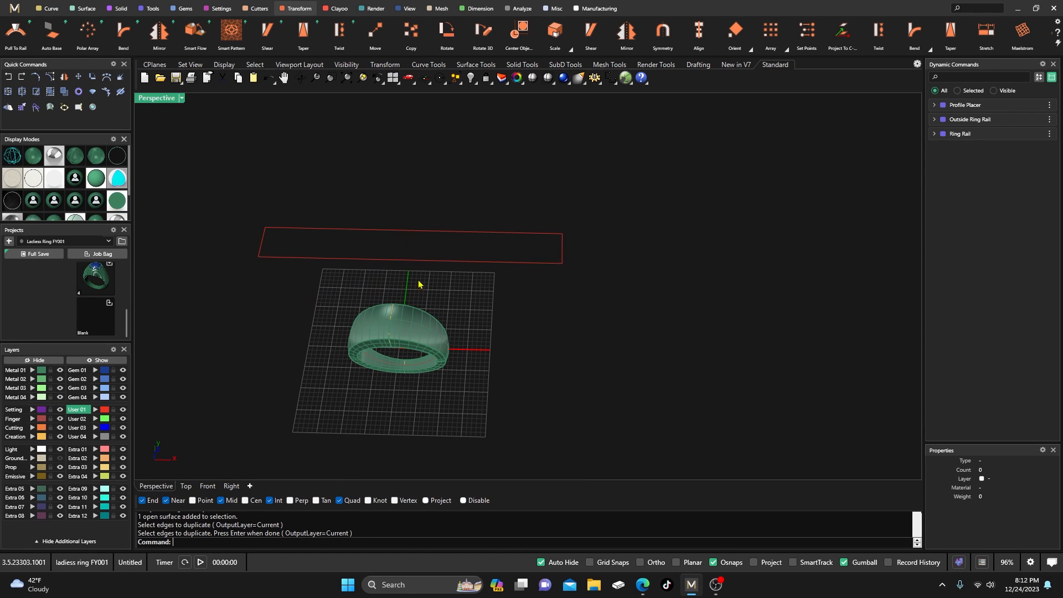
# Step: In the Top view, draw a start-point arc with a chord of about 11 mm from the rectangle's far-edge midpoint to its near edge
pyautogui.doubleClick(163, 103)
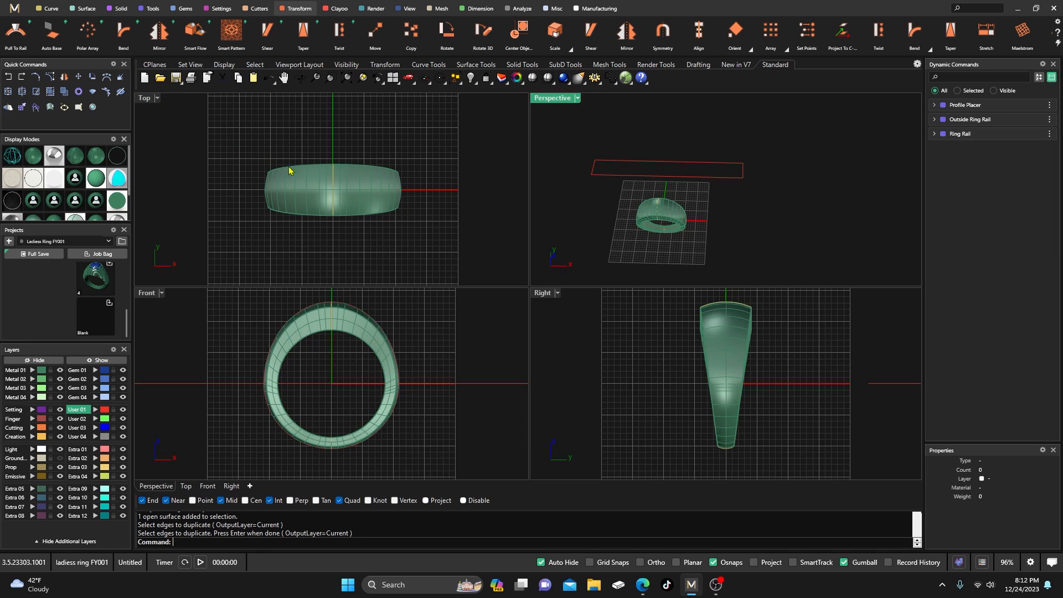
pyautogui.scroll(-3, 346, 208)
pyautogui.moveTo(357, 186); pyautogui.dragTo(375, 191, button='right')
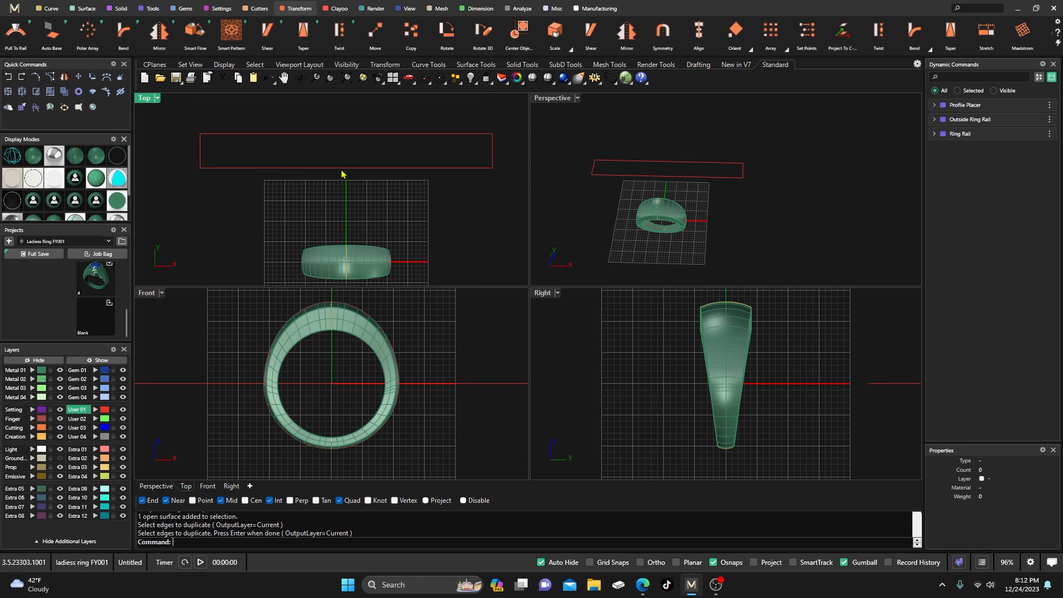
pyautogui.click(49, 8)
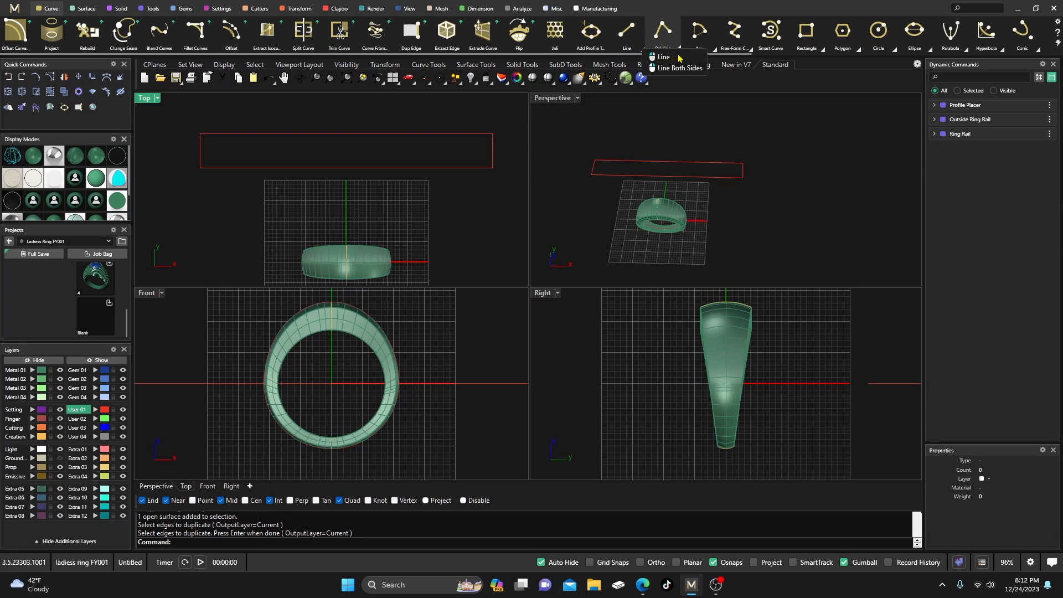
pyautogui.click(714, 51)
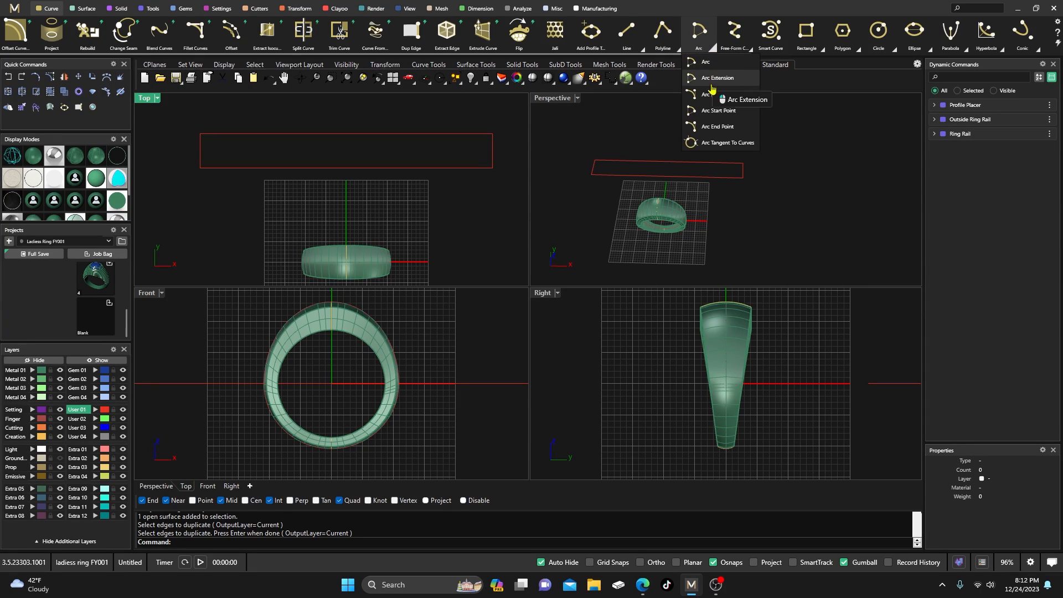
pyautogui.click(714, 95)
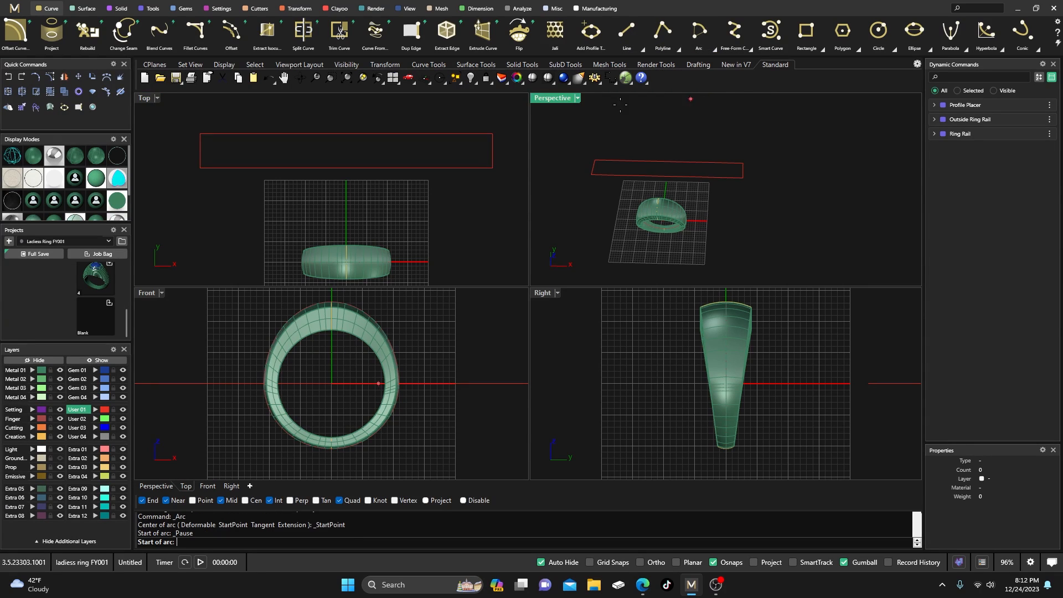
pyautogui.click(346, 133)
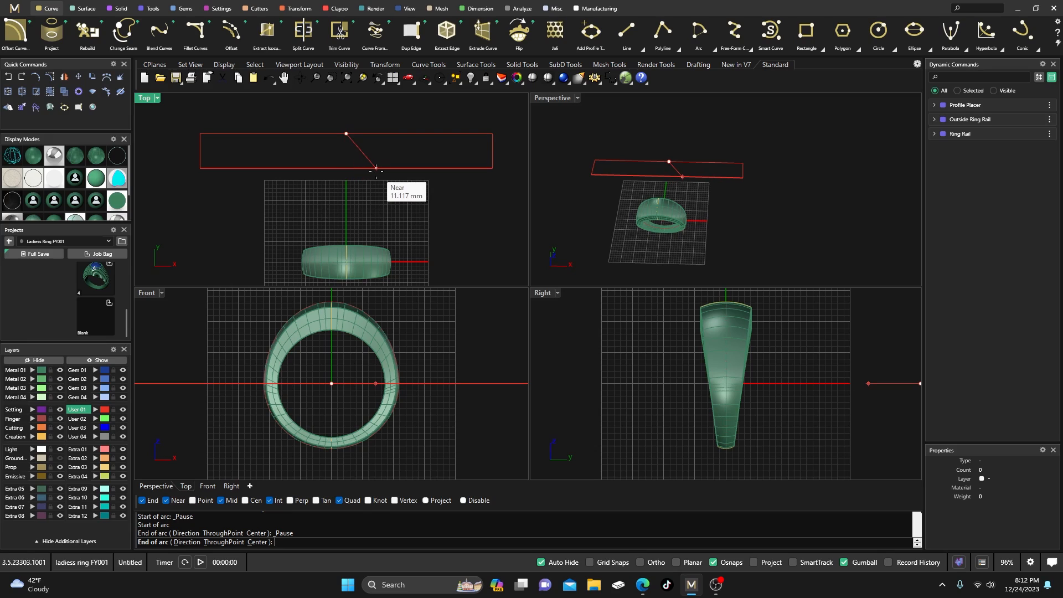
pyautogui.click(375, 167)
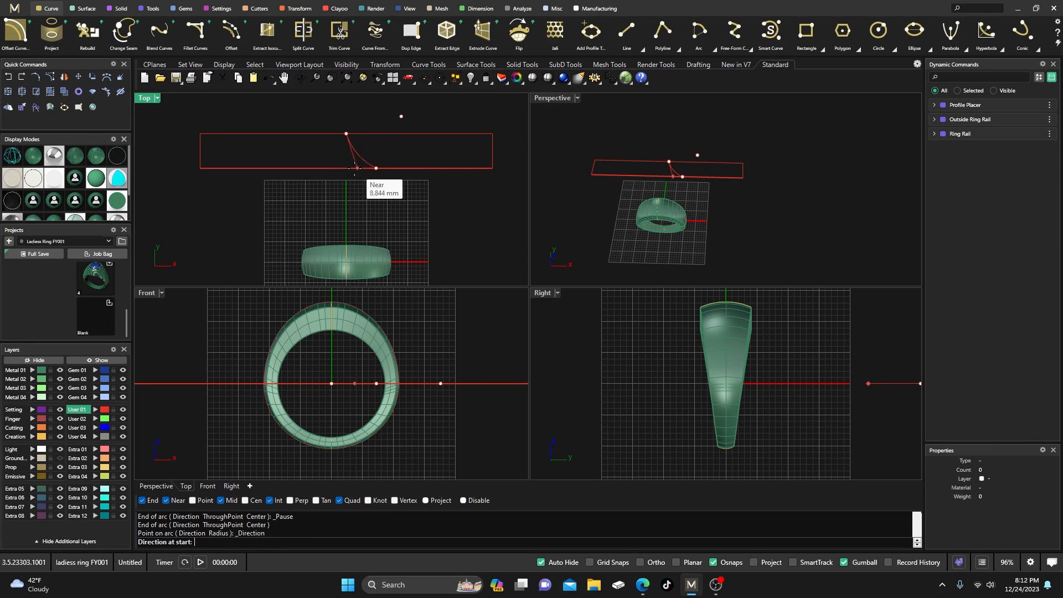
pyautogui.click(354, 166)
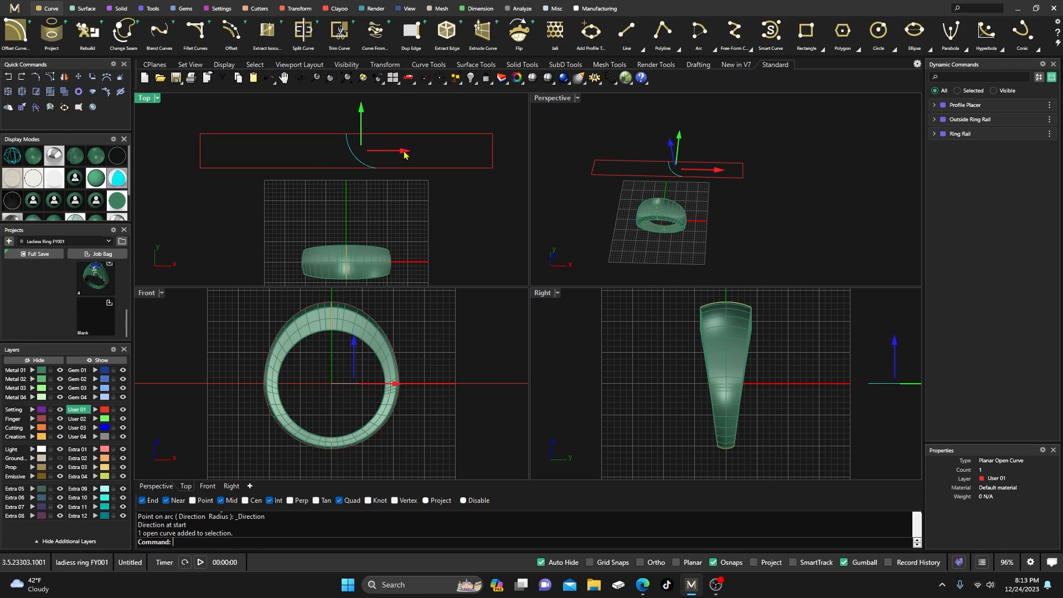
# Step: Duplicate the arc a short distance along positive X and assign both arcs to the Creation layer
pyautogui.moveTo(404, 155); pyautogui.dragTo(427, 155)
pyautogui.click(413, 112)
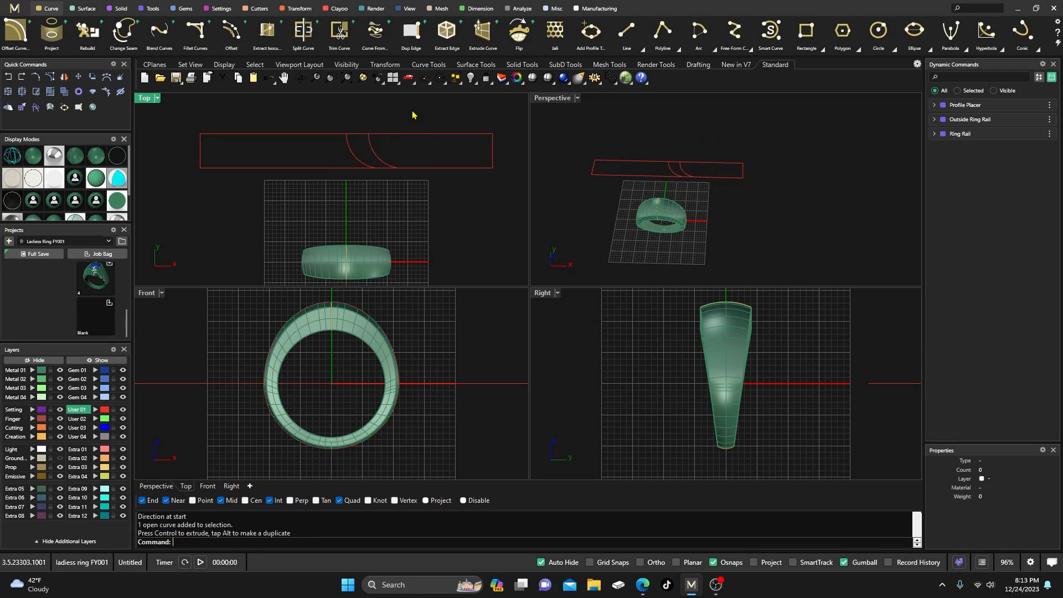
pyautogui.scroll(2, 355, 143)
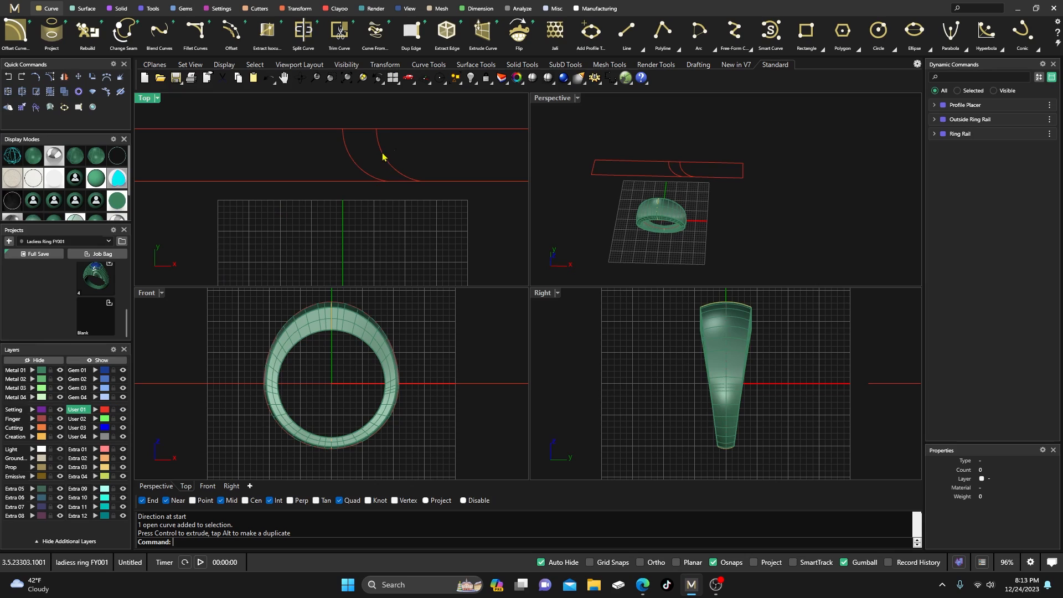
pyautogui.moveTo(382, 156); pyautogui.dragTo(287, 193)
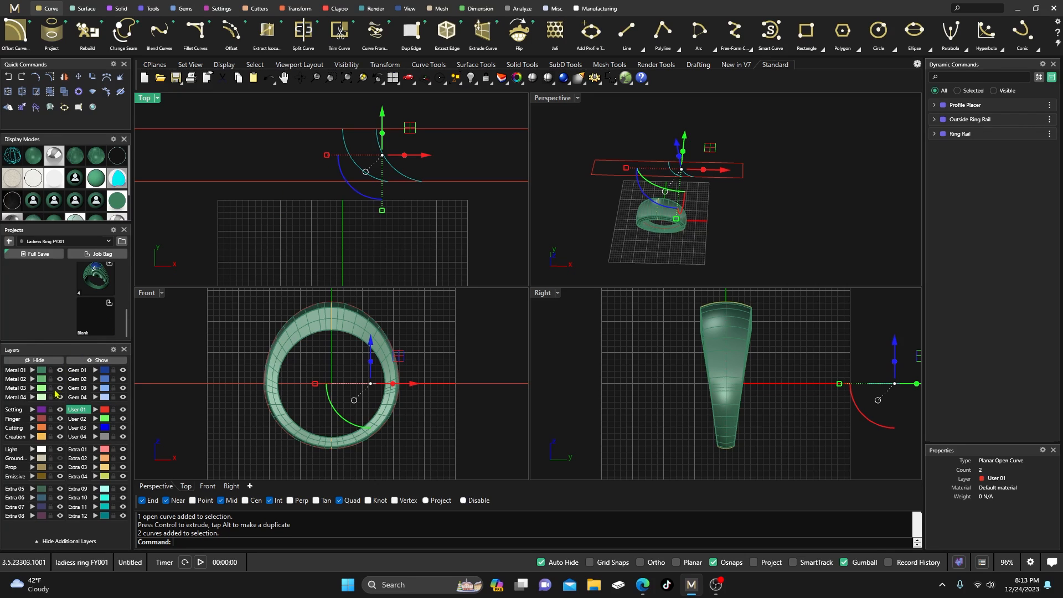
pyautogui.click(32, 437)
pyautogui.click(252, 204)
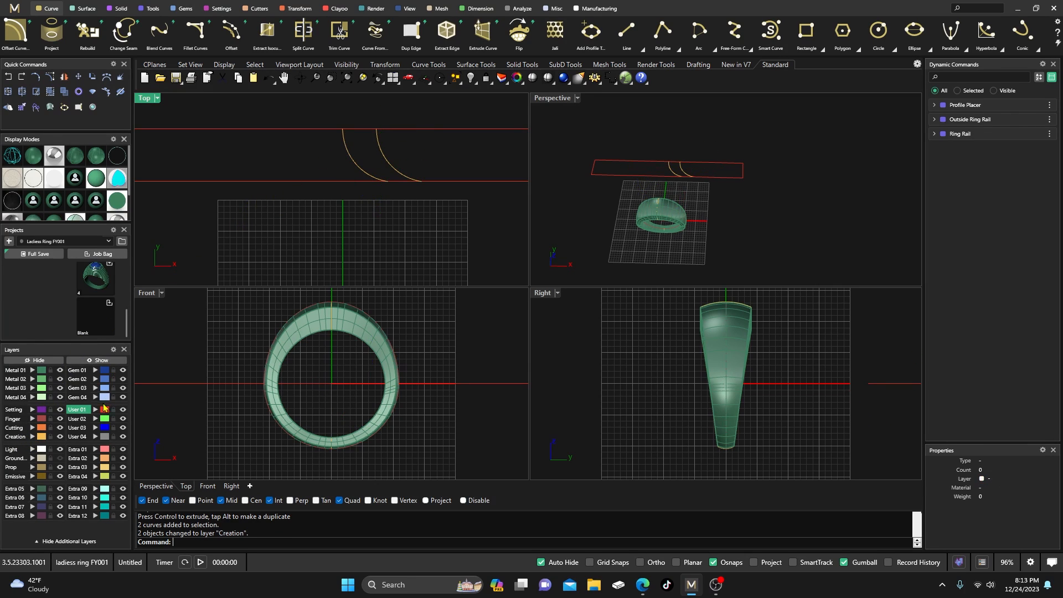
# Step: Make Creation the current layer and hide the User 01 layer
pyautogui.click(122, 410)
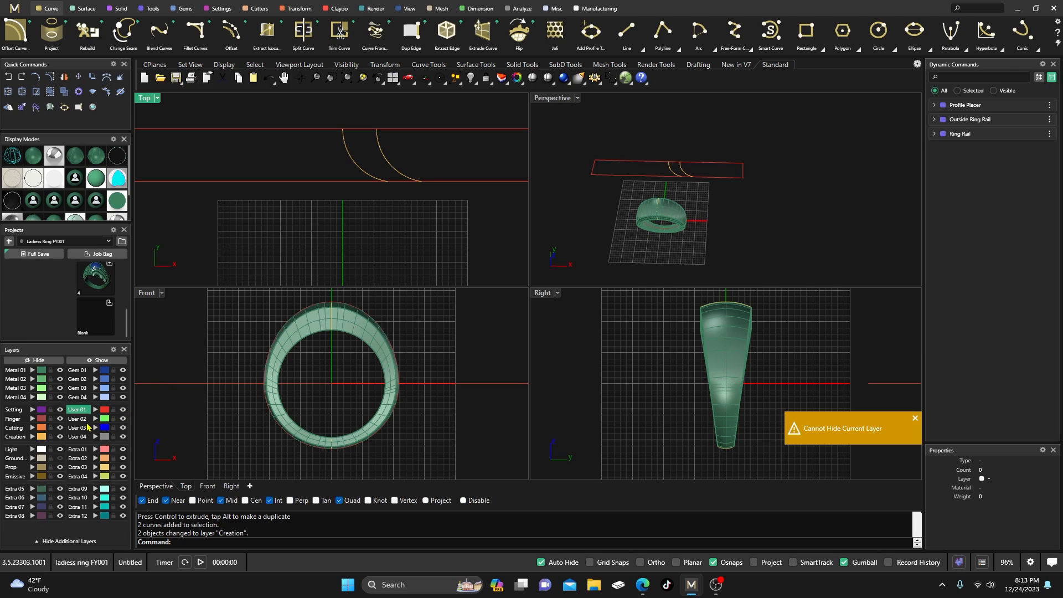
pyautogui.click(15, 437)
pyautogui.click(122, 409)
# Step: Draw two straight lines joining the matching ends of the two arcs to form a closed outline
pyautogui.scroll(2, 366, 154)
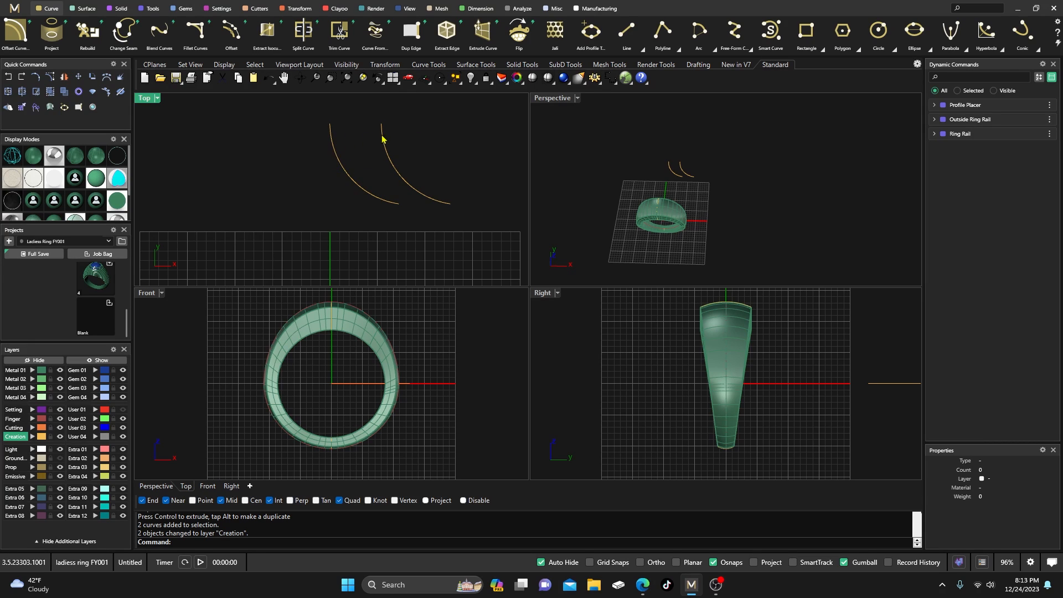
pyautogui.click(626, 30)
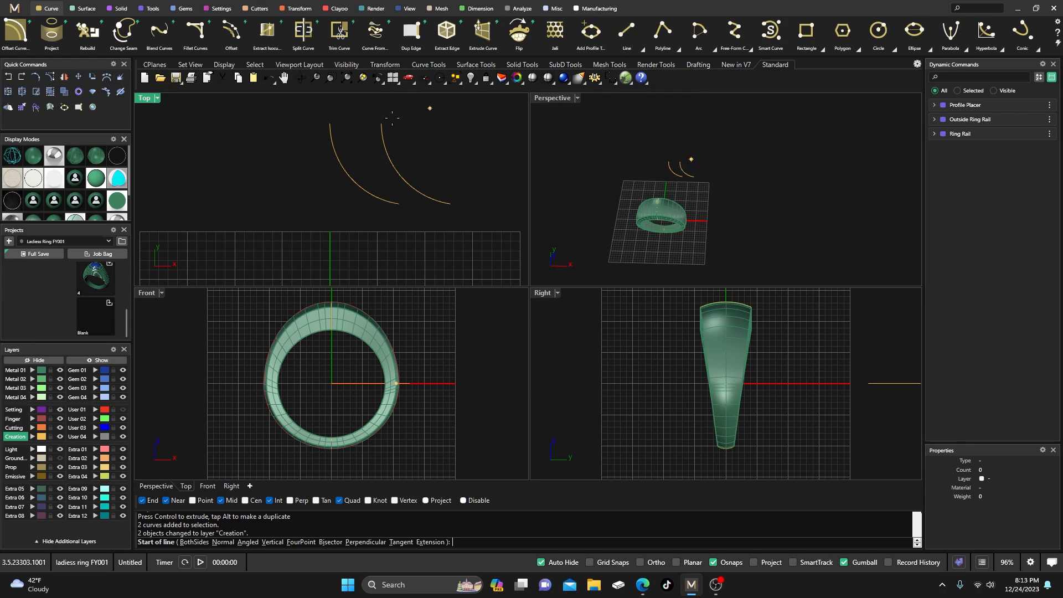
pyautogui.click(331, 124)
pyautogui.click(381, 125)
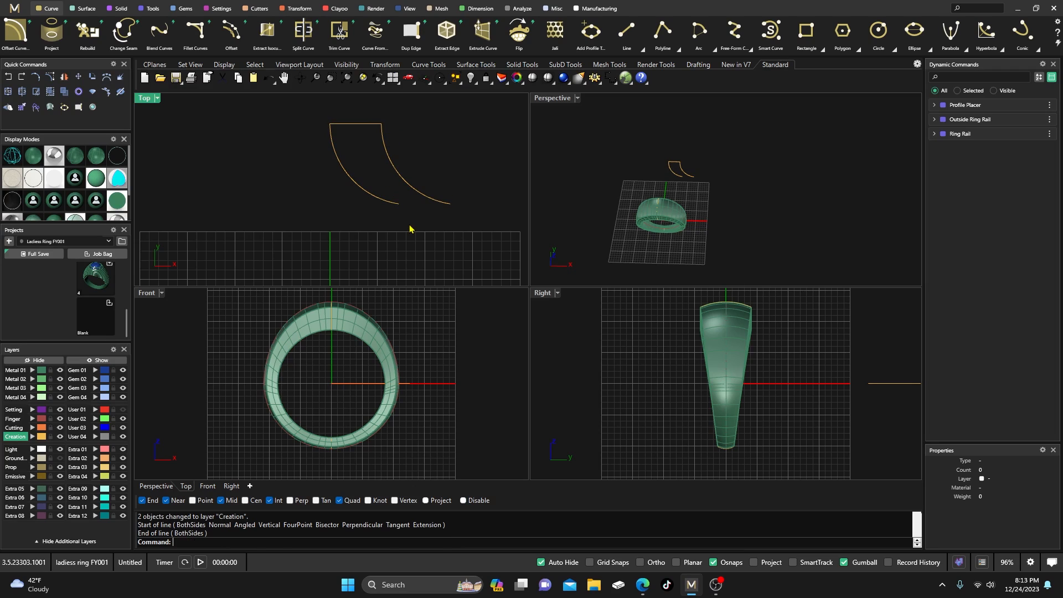
pyautogui.rightClick(410, 228)
pyautogui.click(399, 204)
pyautogui.press('Escape')
pyautogui.rightClick(402, 207)
pyautogui.click(400, 209)
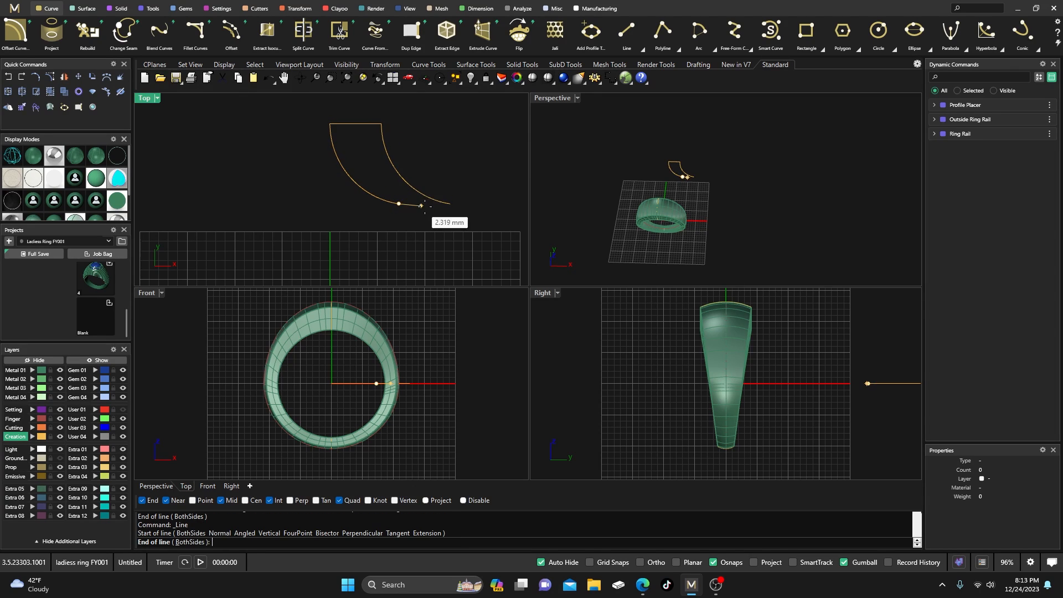
pyautogui.click(450, 213)
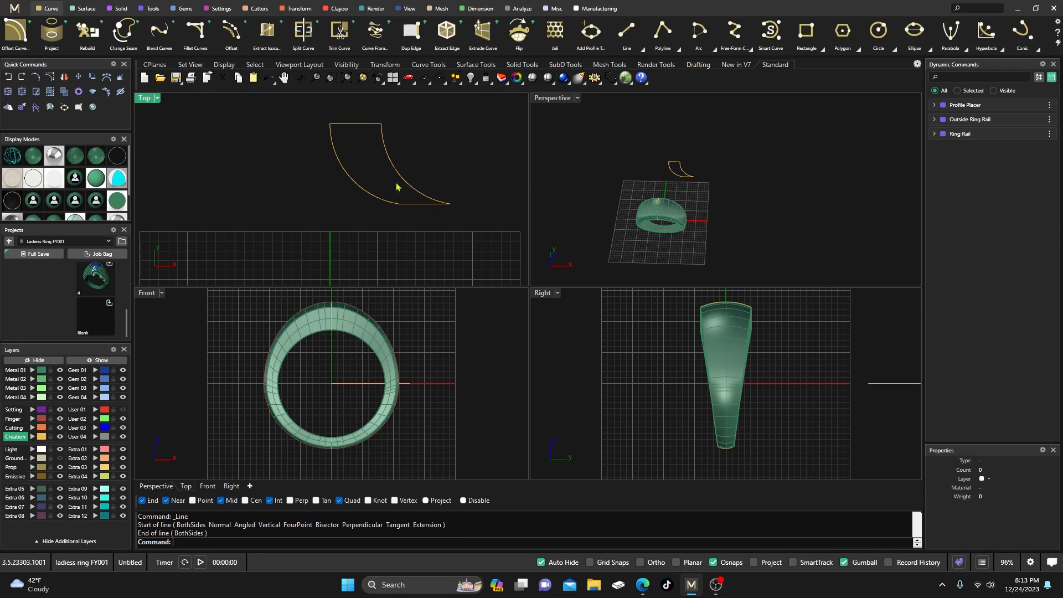
pyautogui.click(88, 9)
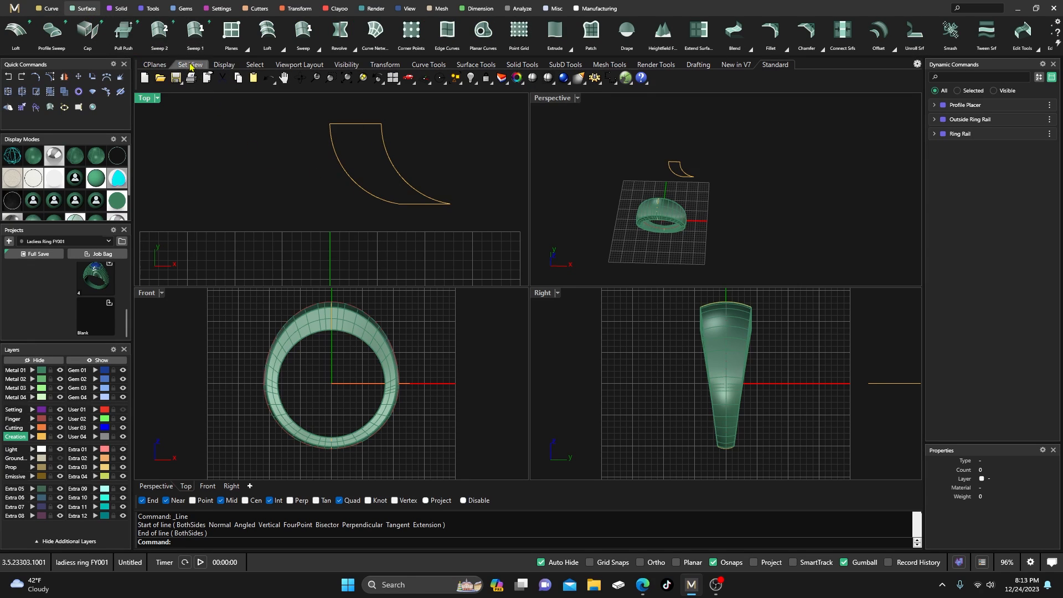
pyautogui.click(349, 178)
pyautogui.click(404, 183)
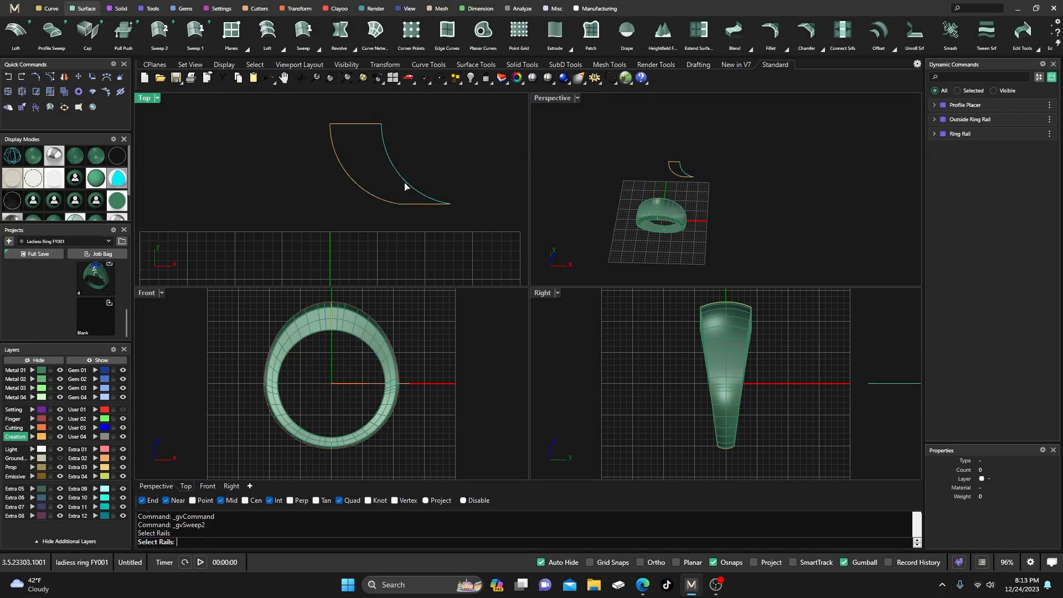
pyautogui.click(416, 209)
pyautogui.press('Return')
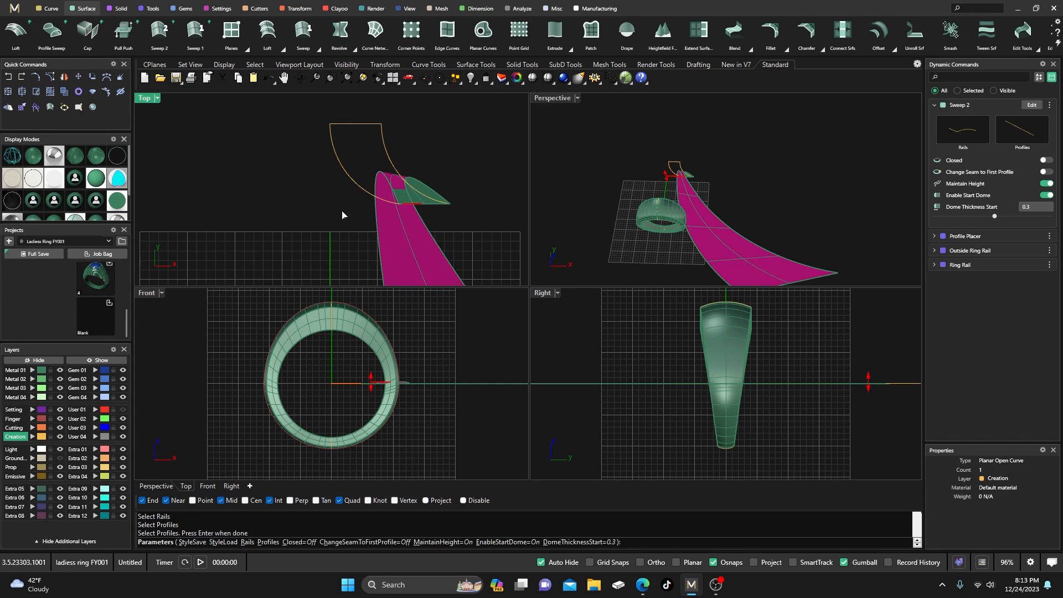
pyautogui.press('Escape')
# Step: Start a Sweep 2 using the two arcs as rails and the two straight lines as profiles
pyautogui.press('Return')
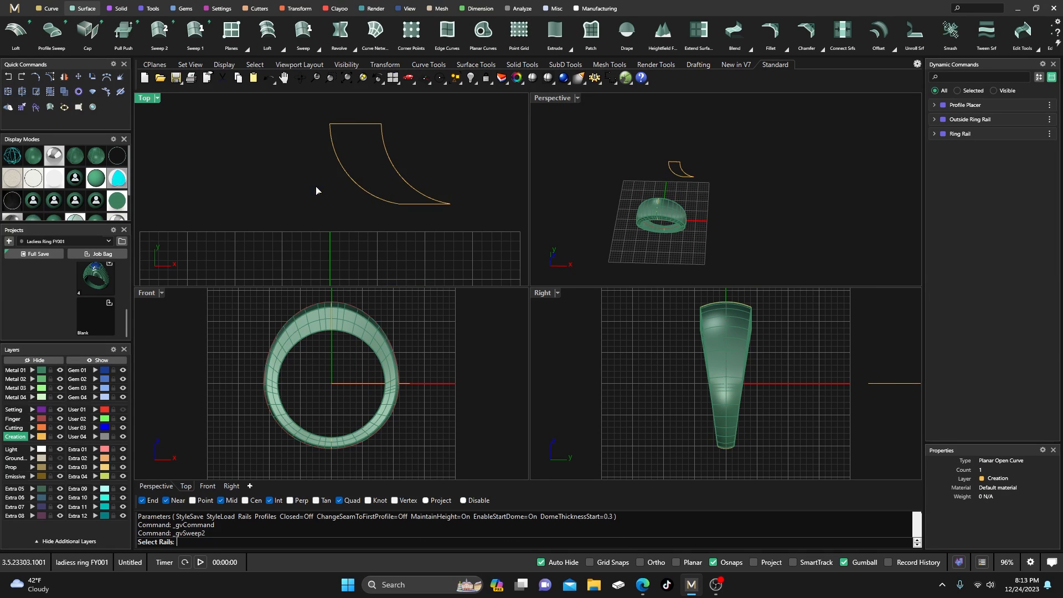
pyautogui.click(330, 131)
pyautogui.click(383, 133)
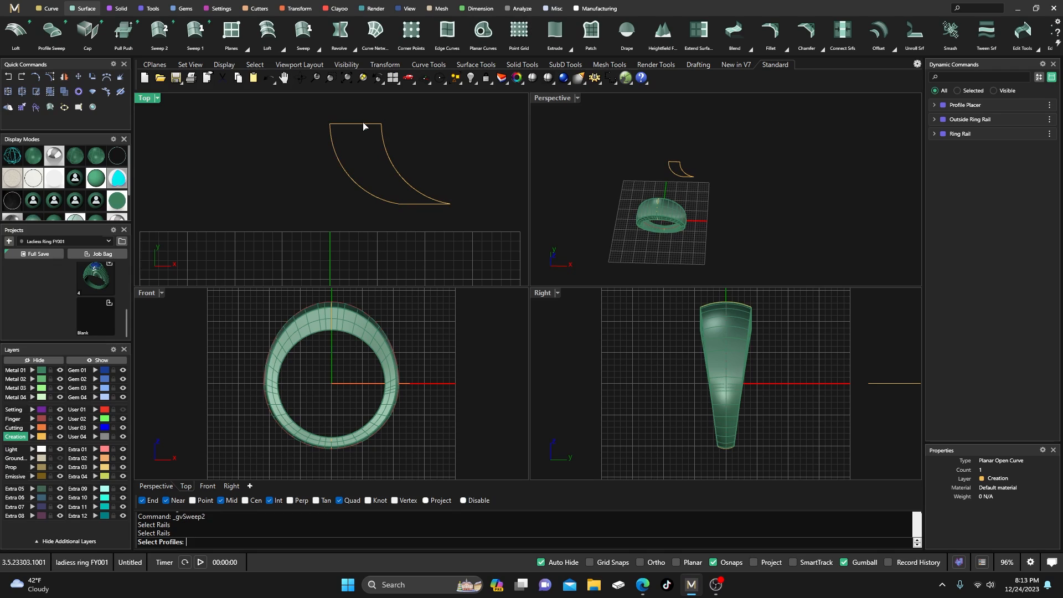
pyautogui.click(365, 125)
pyautogui.click(418, 204)
pyautogui.press('Return')
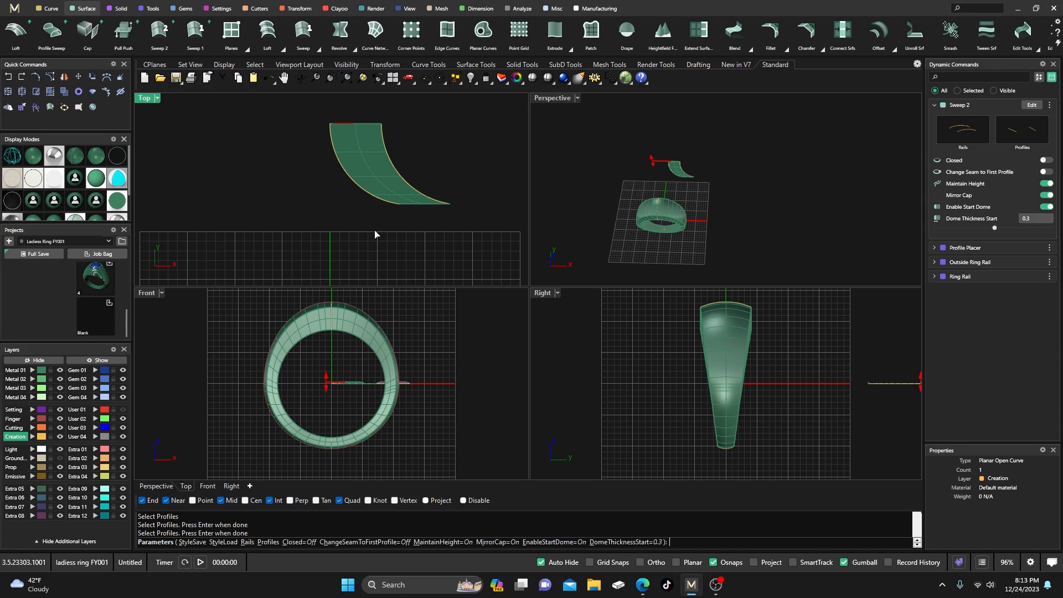
# Step: Turn off Maintain Height, Mirror Cap, Start Dome and End Dome for the sweep, and create the flat surface
pyautogui.click(1045, 183)
pyautogui.click(1046, 195)
pyautogui.click(1045, 206)
pyautogui.click(1047, 218)
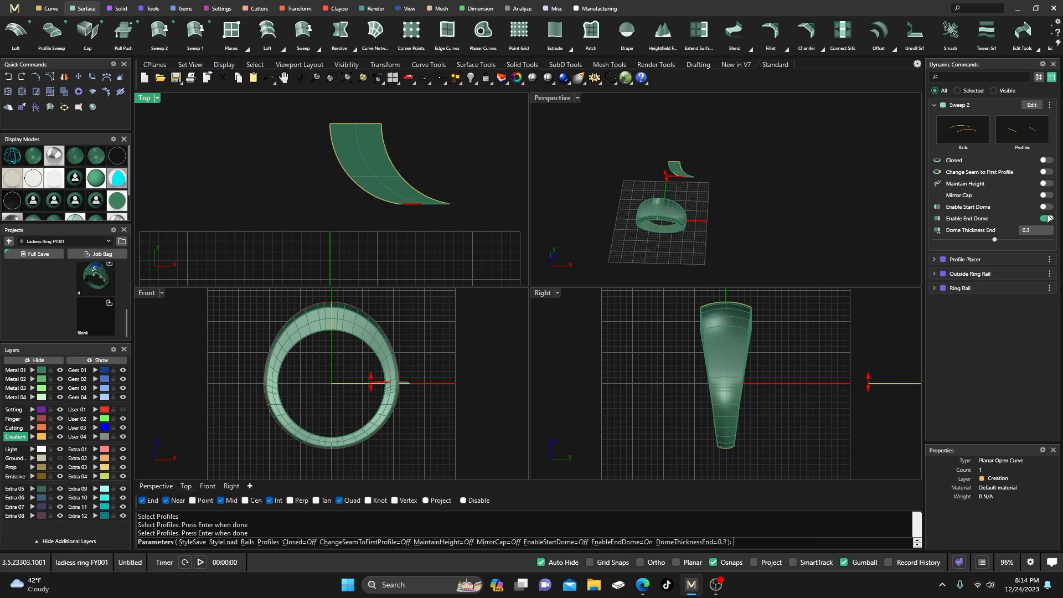
pyautogui.click(1046, 220)
pyautogui.moveTo(281, 160); pyautogui.dragTo(286, 175, button='right')
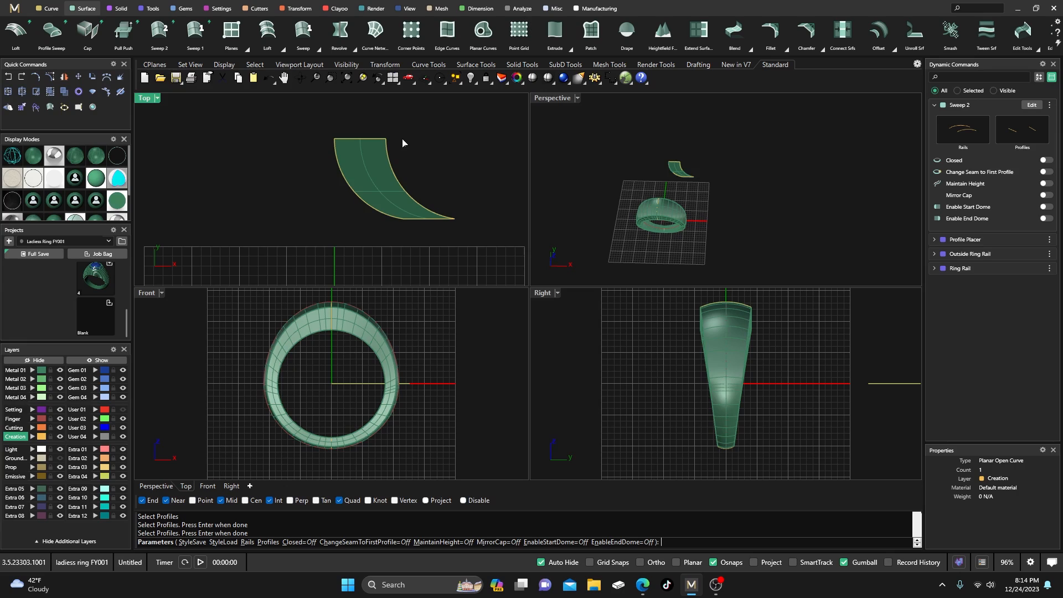
pyautogui.press('Return')
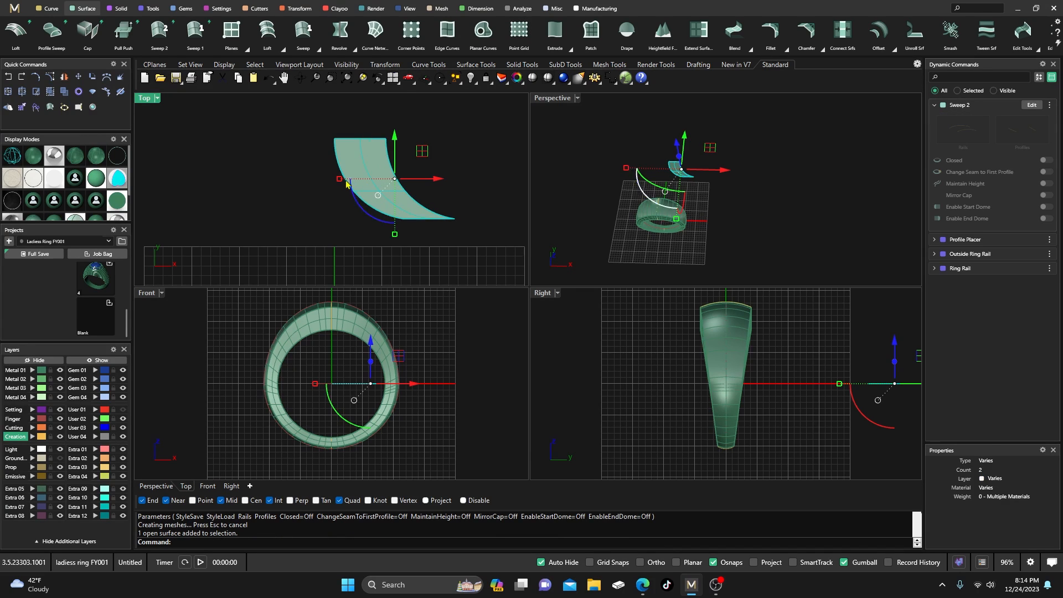
pyautogui.click(289, 199)
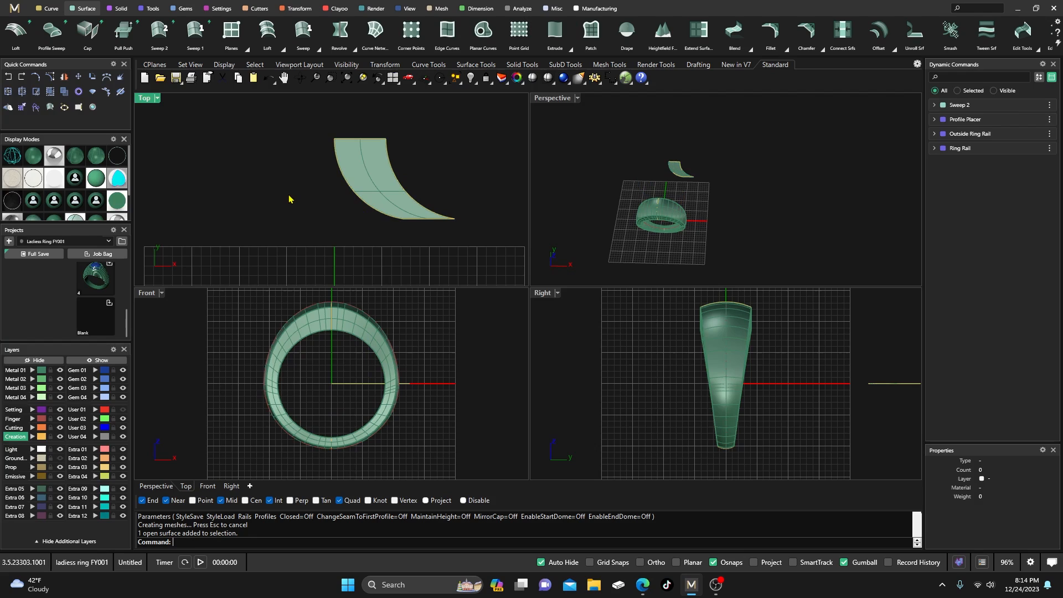
# Step: Delete the swept surface while keeping its outline curves
pyautogui.click(373, 166)
pyautogui.press('Delete')
# Step: Join the two arcs and two straight lines into one closed curve
pyautogui.scroll(-2, 315, 186)
pyautogui.click(343, 187)
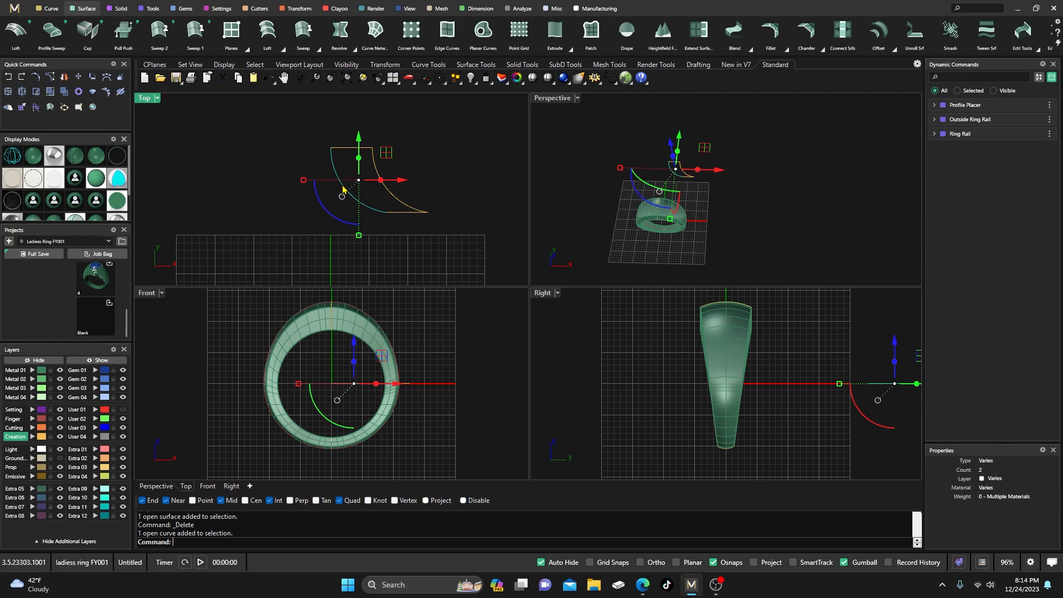
pyautogui.click(412, 125)
pyautogui.click(349, 151)
pyautogui.click(398, 175)
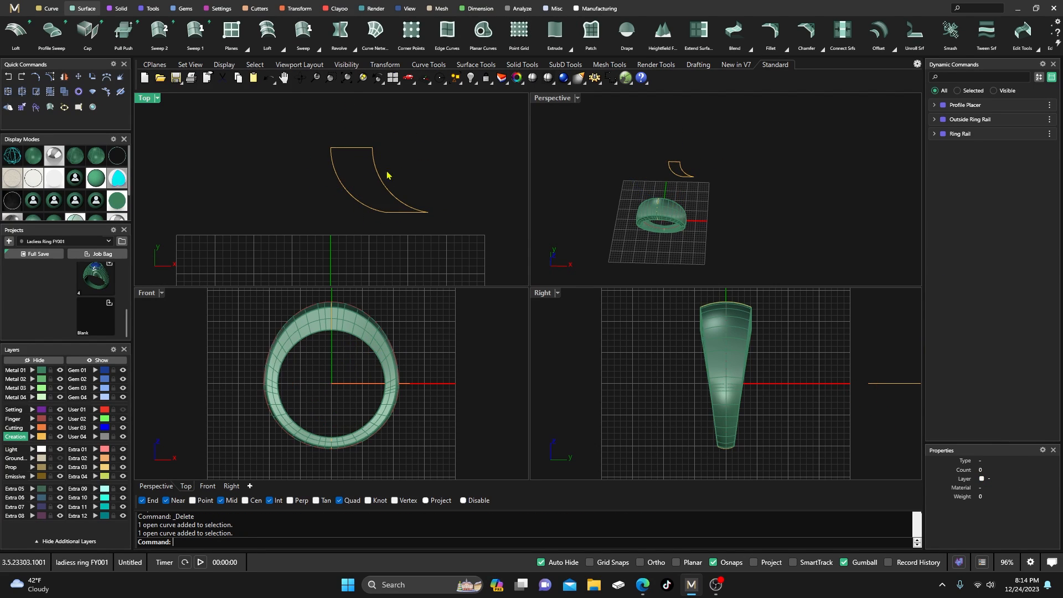
pyautogui.click(382, 181)
pyautogui.click(376, 122)
pyautogui.moveTo(290, 124); pyautogui.dragTo(460, 244)
pyautogui.click(9, 92)
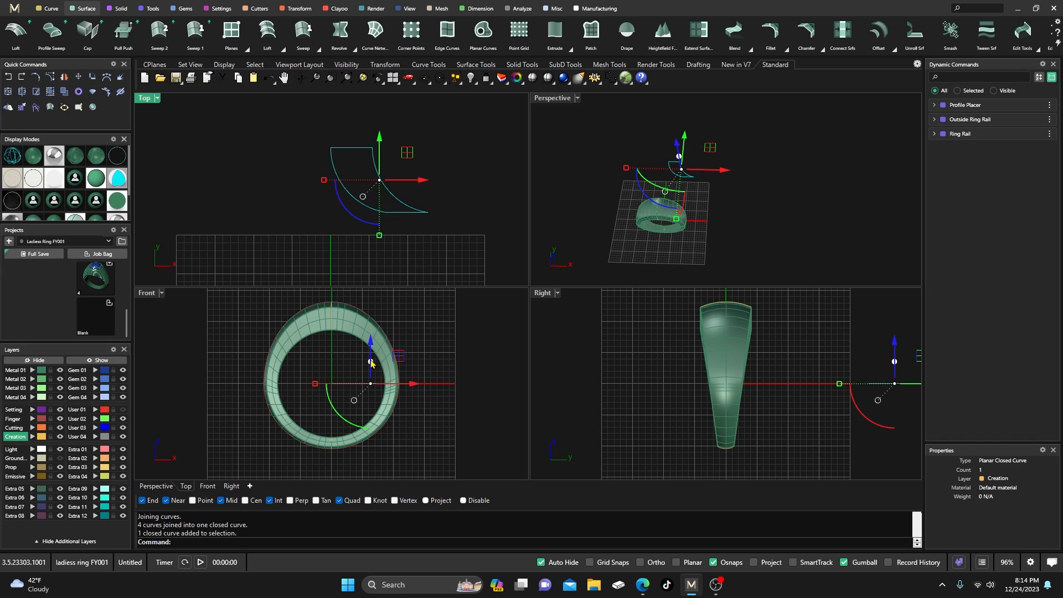
# Step: Try extruding the closed outline a short distance along positive Z, and delete the hollow extrusion
pyautogui.moveTo(371, 362); pyautogui.dragTo(372, 348)
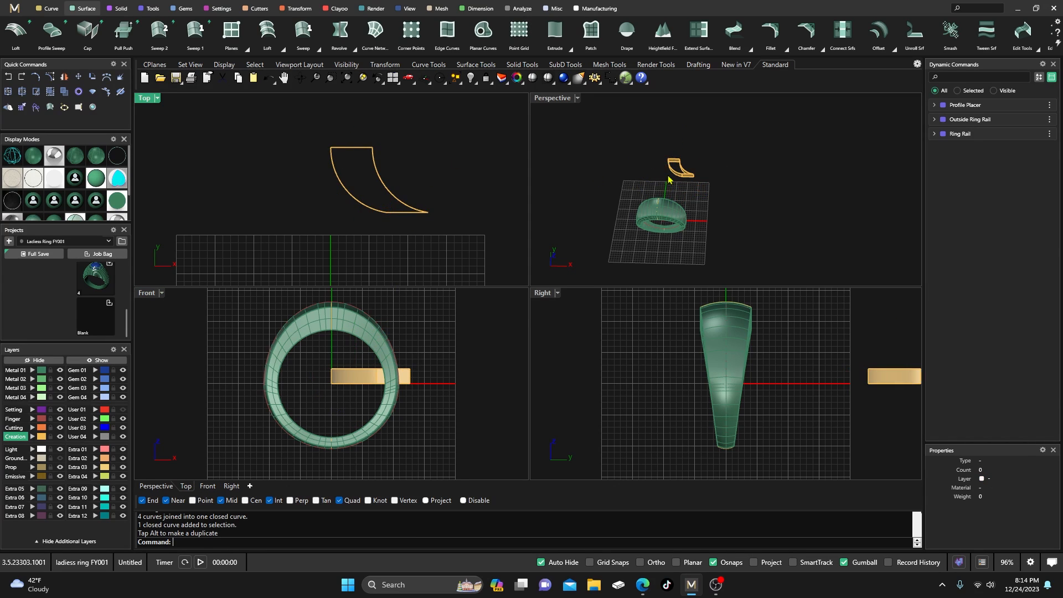
pyautogui.scroll(3, 687, 173)
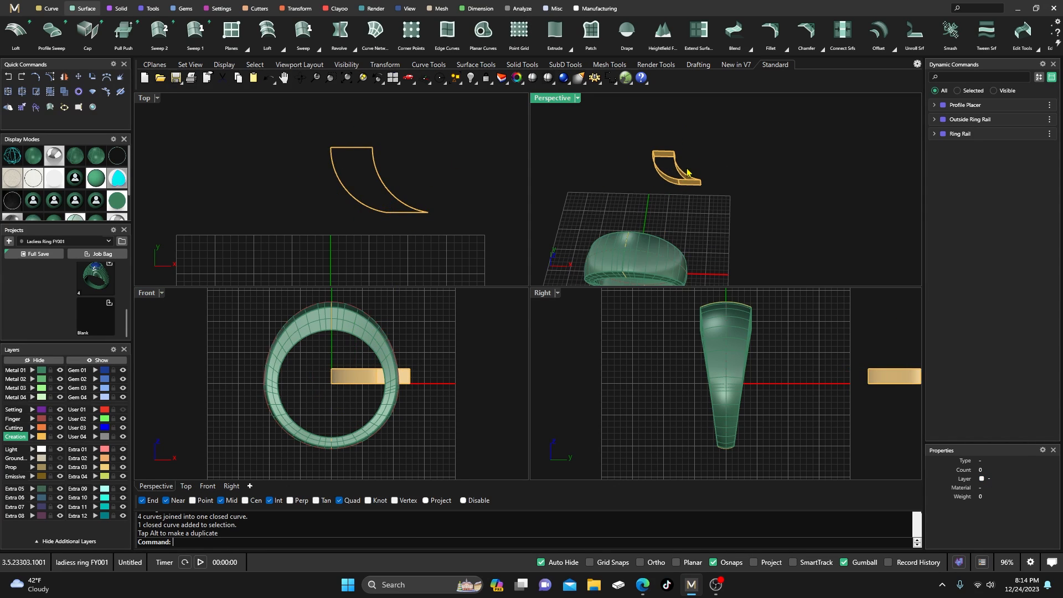
pyautogui.click(356, 374)
pyautogui.press('Delete')
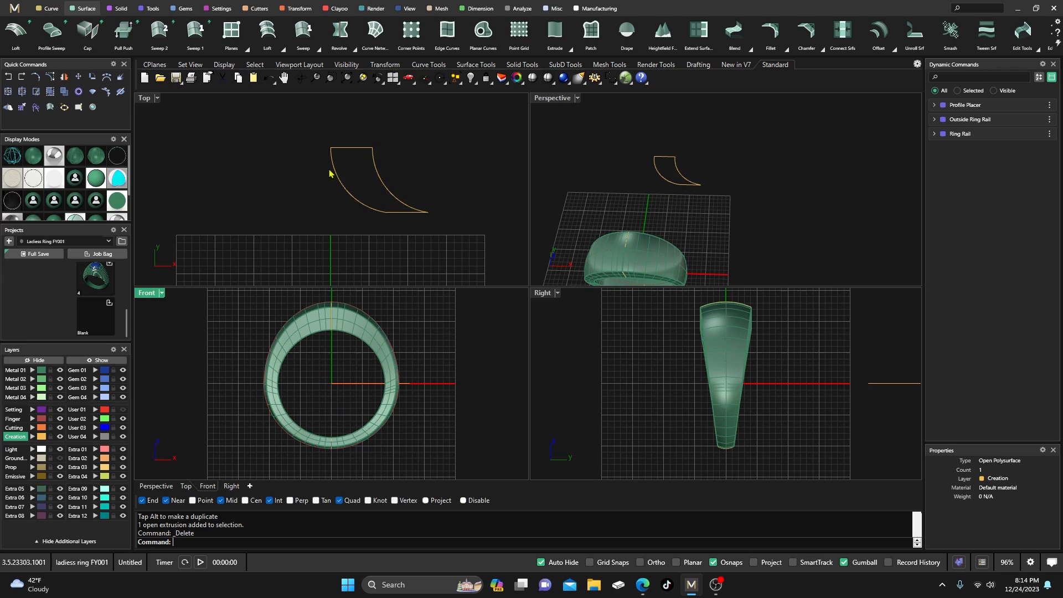
# Step: Fill the closed outline with a planar surface
pyautogui.click(353, 200)
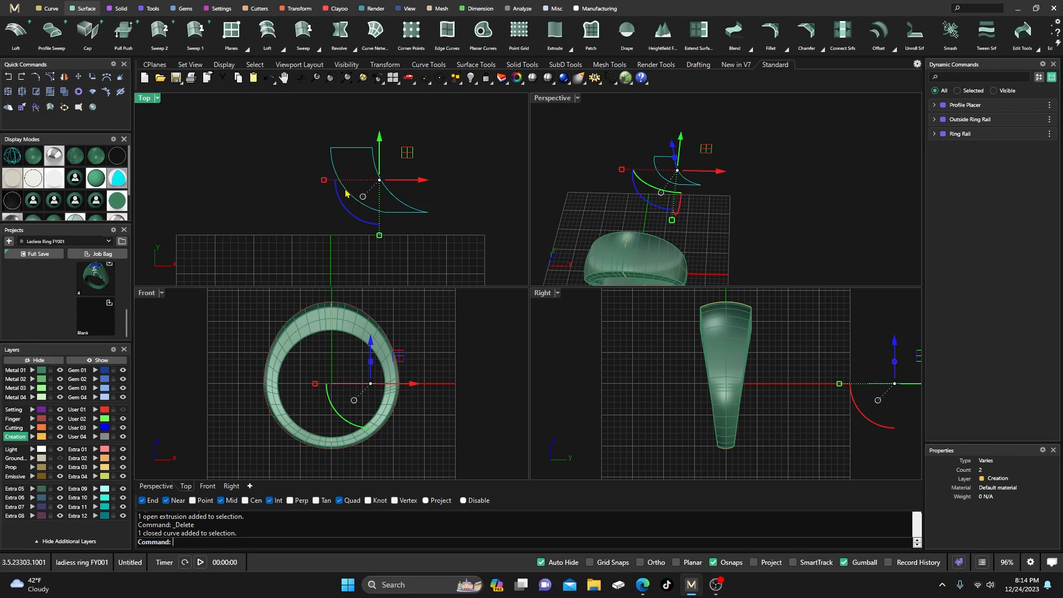
pyautogui.click(487, 36)
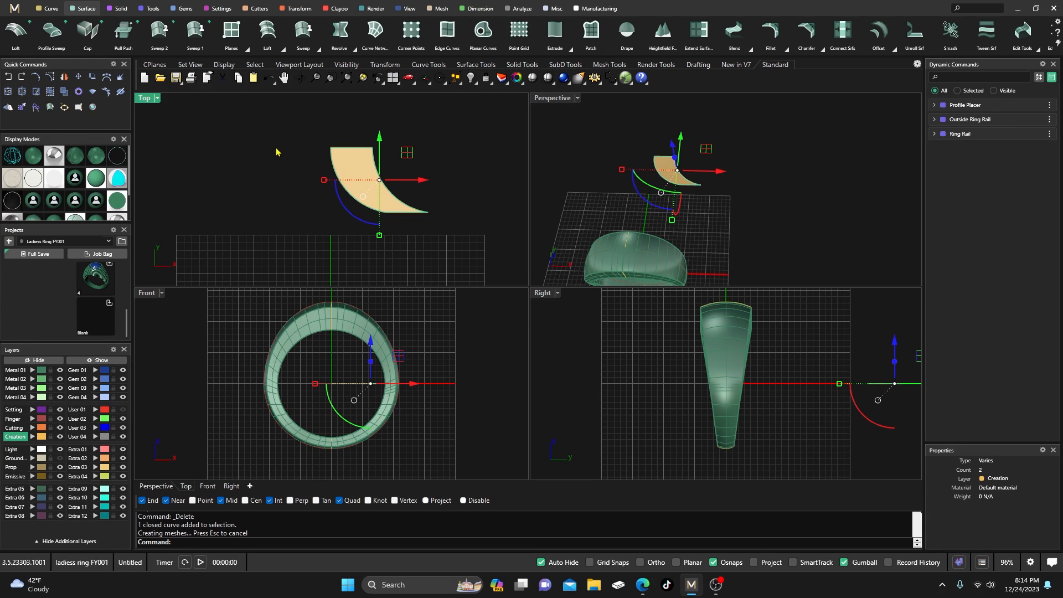
pyautogui.click(288, 187)
# Step: Delete one of the two overlapping planar surfaces inside the outline
pyautogui.click(360, 180)
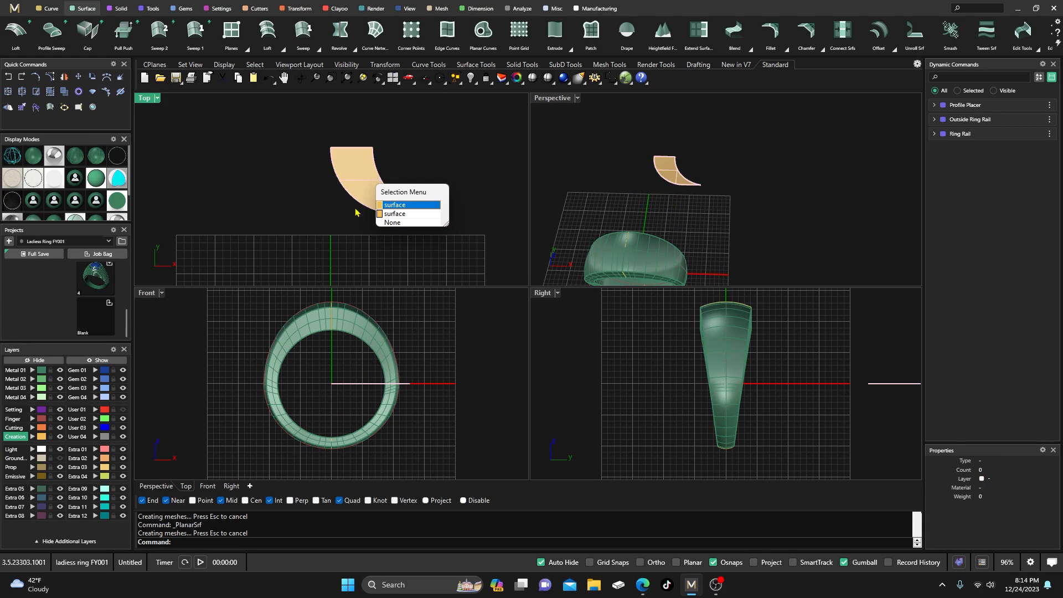
pyautogui.click(386, 206)
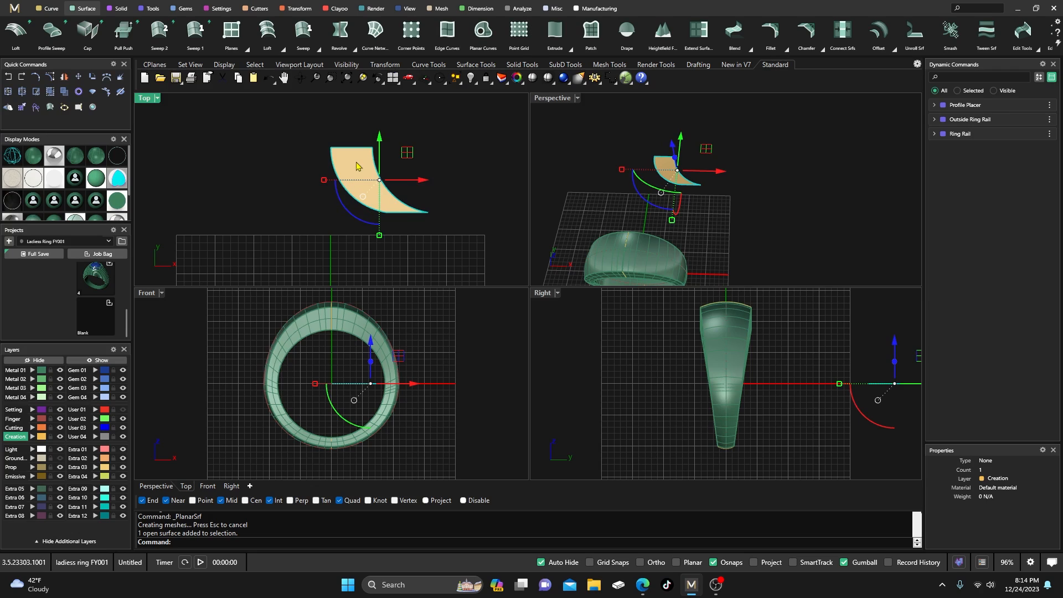
pyautogui.press('Return')
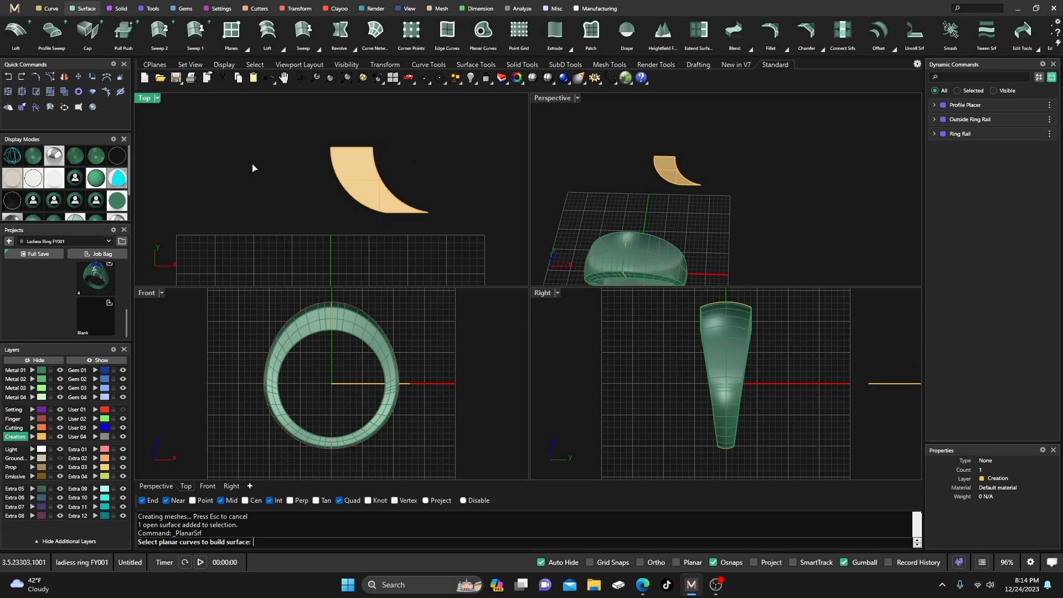
pyautogui.press('Escape')
pyautogui.click(353, 174)
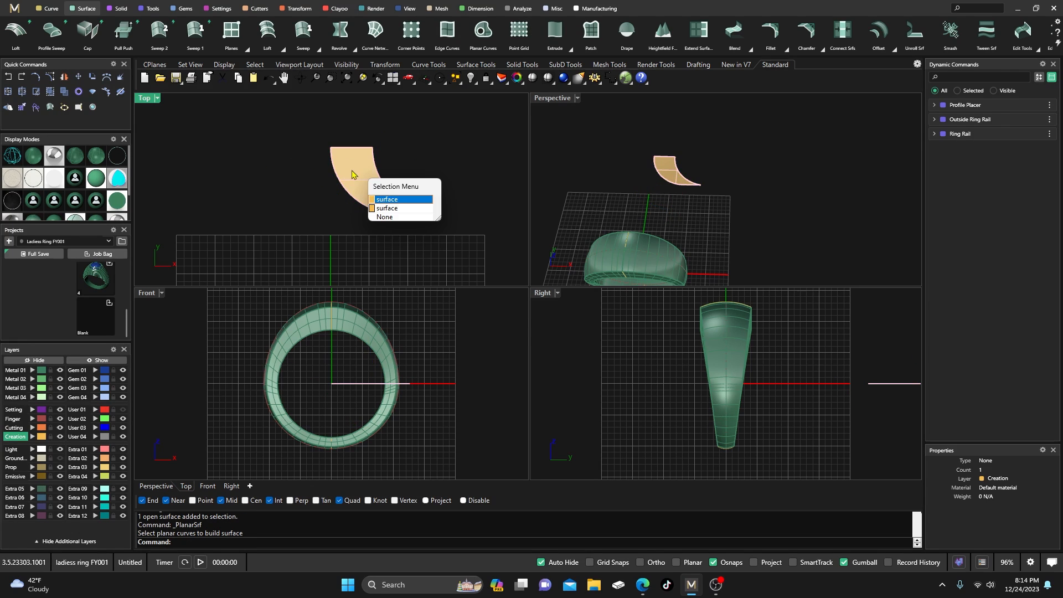
pyautogui.click(375, 201)
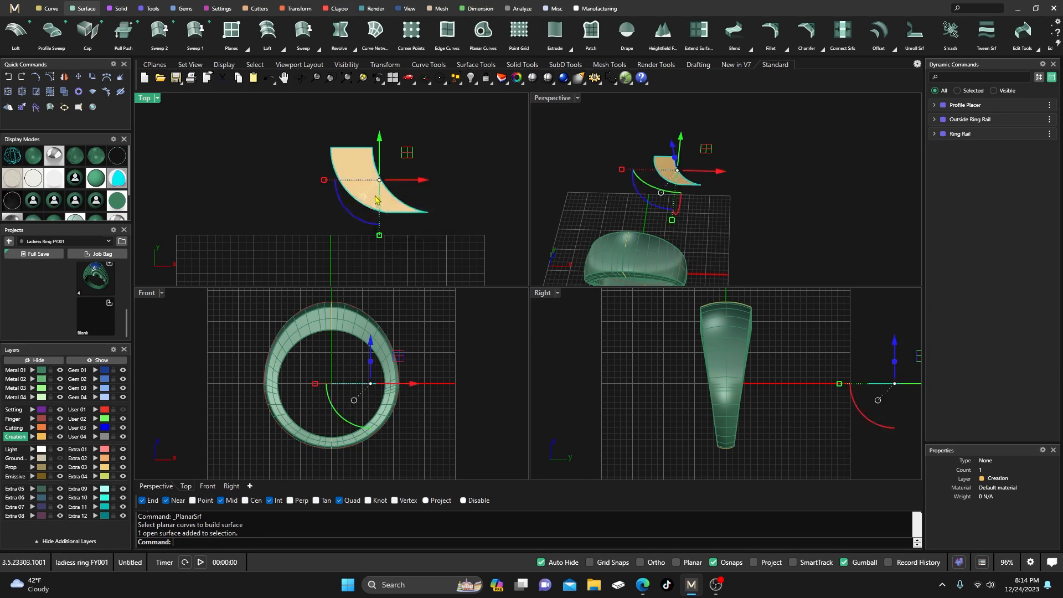
pyautogui.click(299, 209)
pyautogui.click(362, 164)
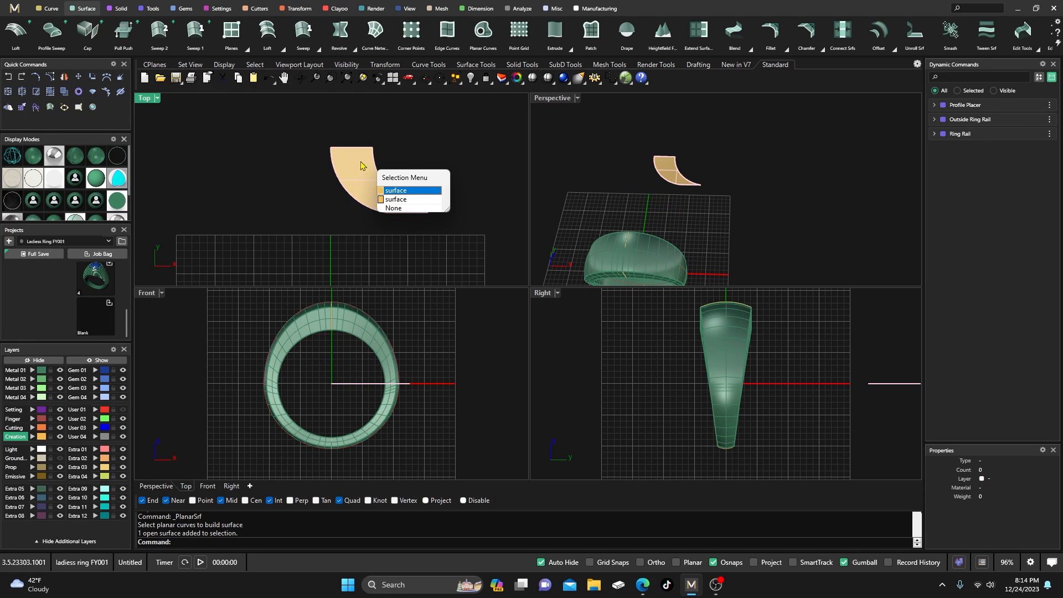
pyautogui.click(390, 191)
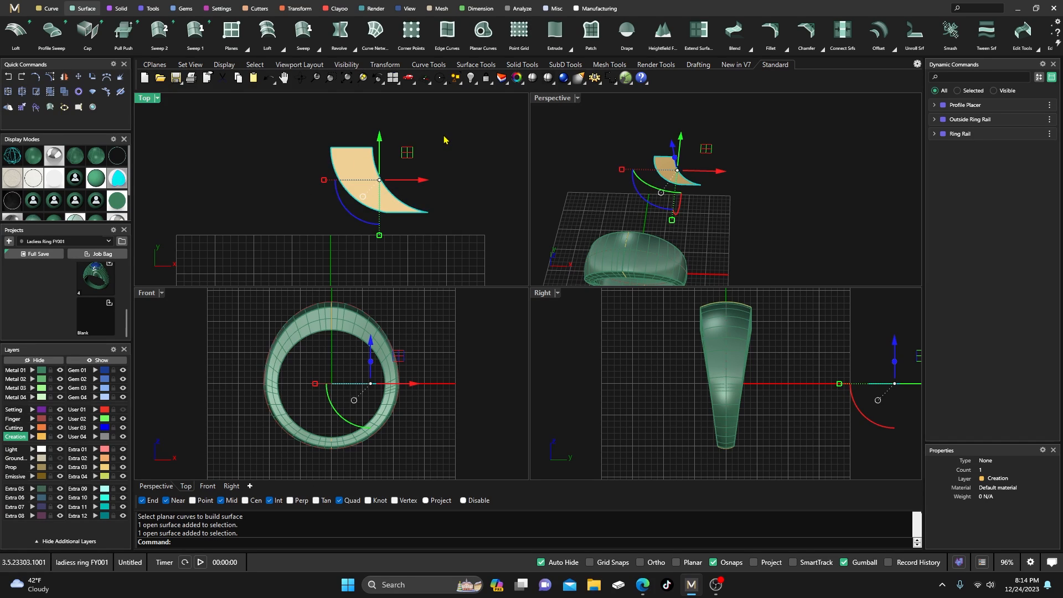
pyautogui.press('Delete')
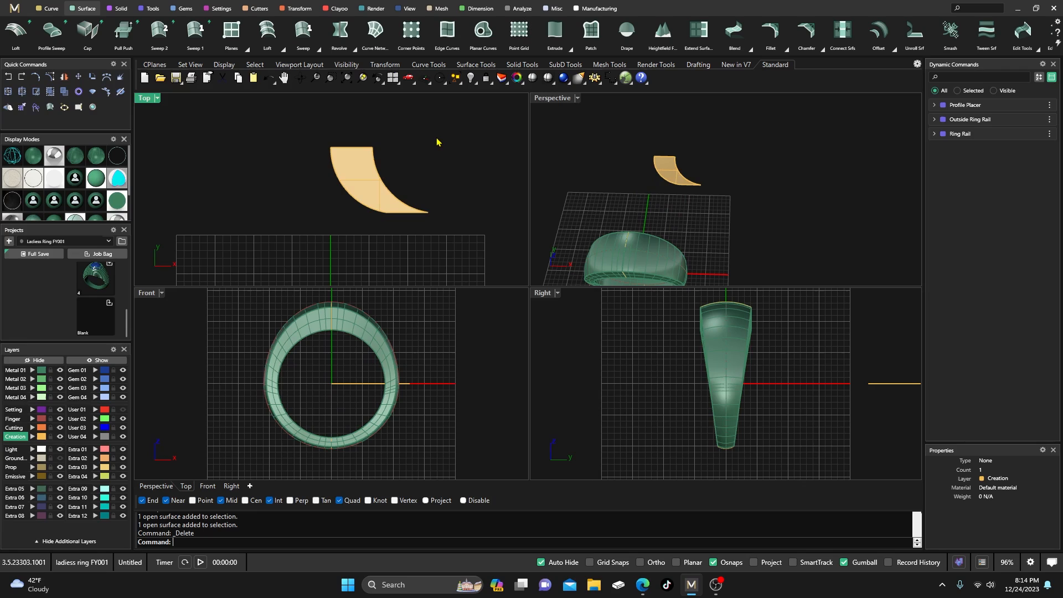
# Step: Extrude the remaining planar surface a short distance along positive Z into a thin solid
pyautogui.click(355, 180)
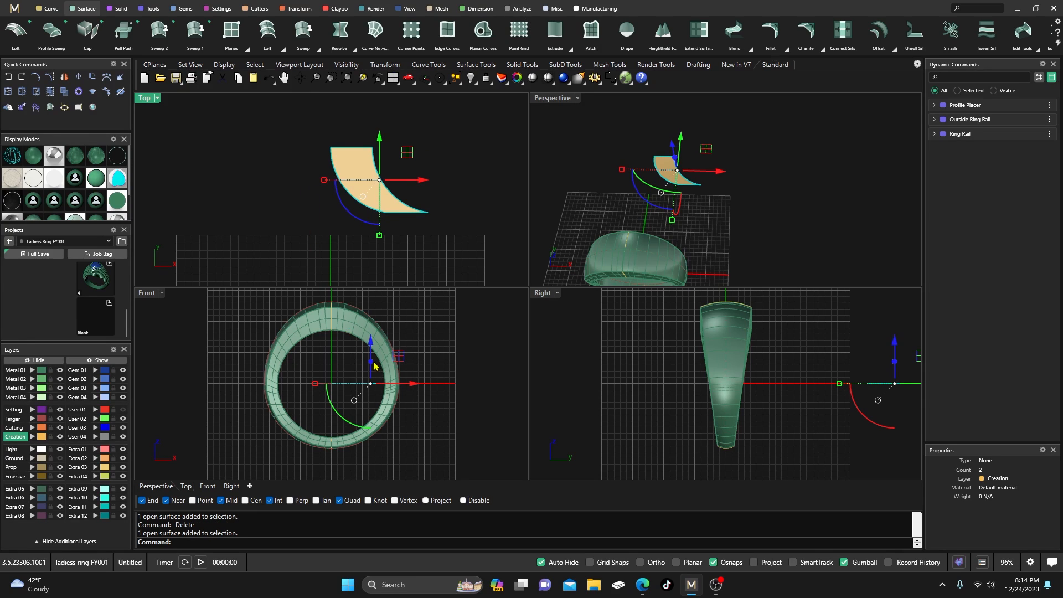
pyautogui.moveTo(370, 360); pyautogui.dragTo(369, 353)
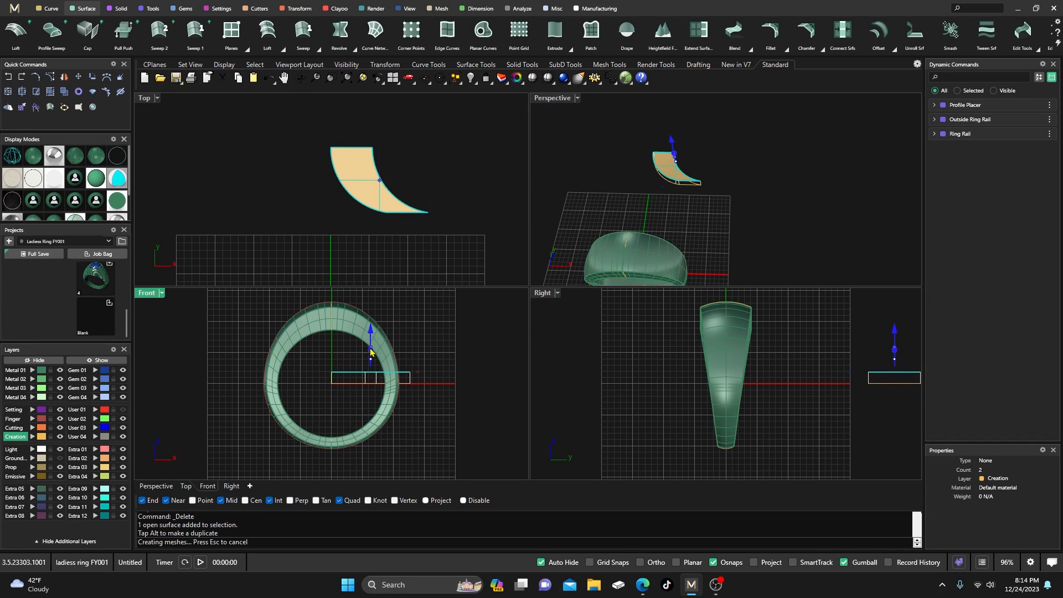
pyautogui.click(542, 138)
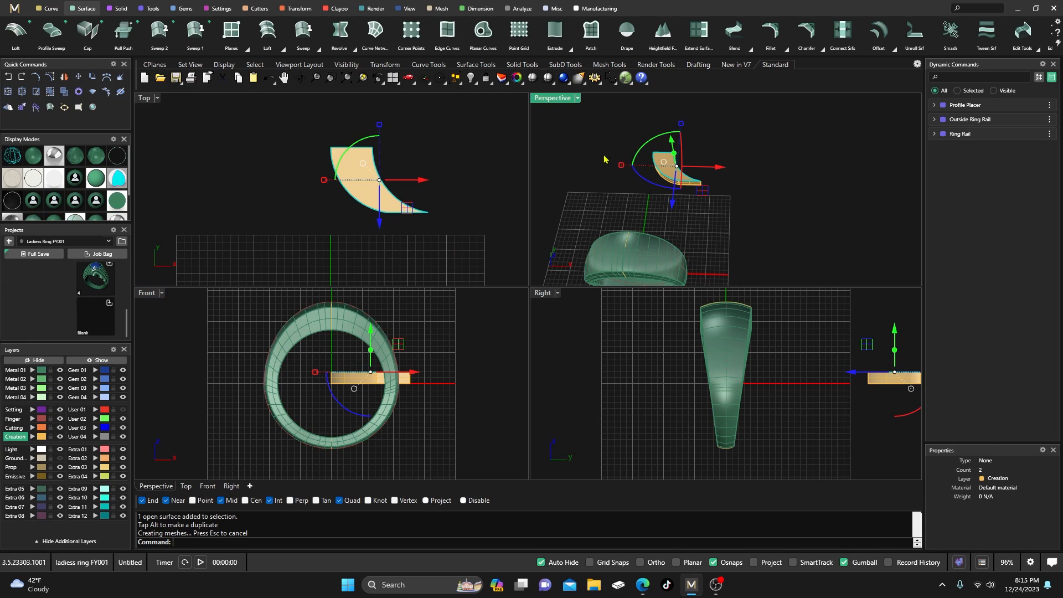
pyautogui.click(604, 155)
pyautogui.scroll(6, 653, 158)
# Step: Delete the thin extruded solid while keeping the closed outline
pyautogui.click(670, 170)
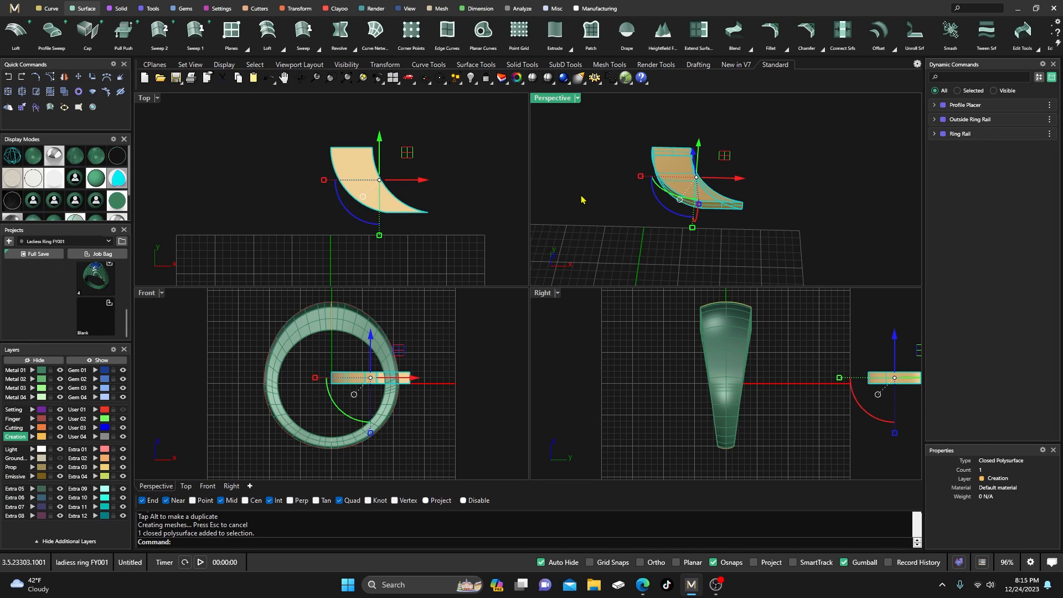
pyautogui.click(582, 199)
pyautogui.click(675, 173)
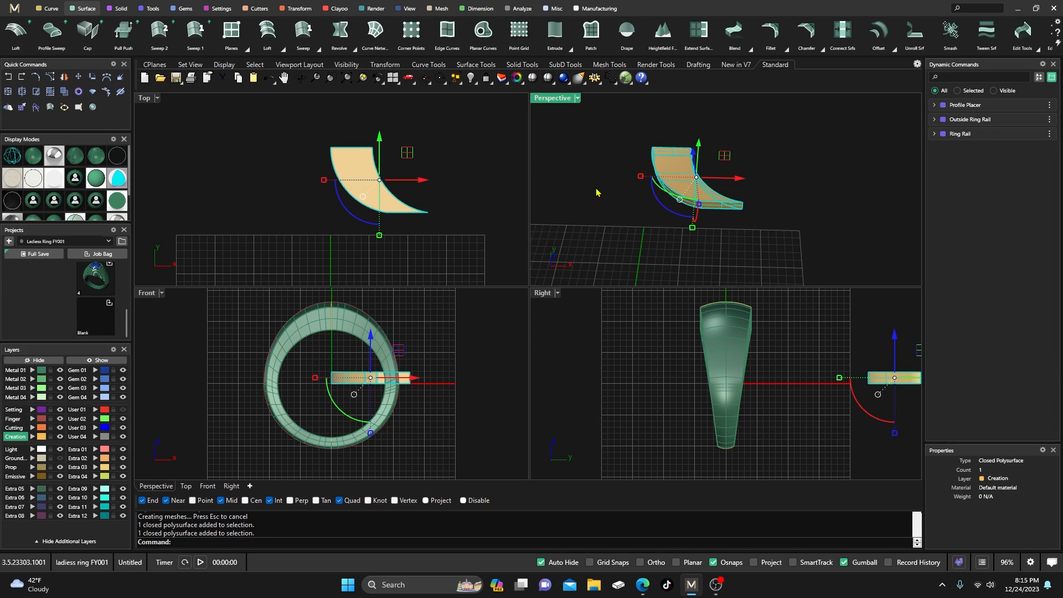
pyautogui.scroll(-3, 596, 192)
pyautogui.press('Delete')
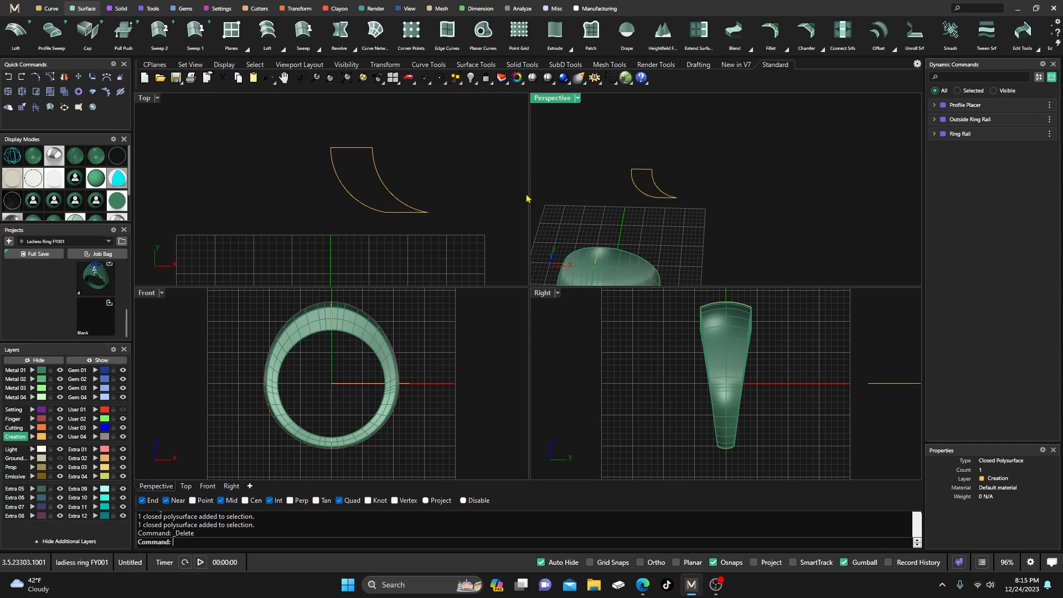
# Step: Delete the two straight segments of the closed outline, keeping only the two arcs
pyautogui.keyDown('ctrl'); pyautogui.keyDown('shift'); pyautogui.click(350, 150); pyautogui.keyUp('shift'); pyautogui.keyUp('ctrl')
pyautogui.keyDown('ctrl'); pyautogui.keyDown('shift'); pyautogui.click(401, 216); pyautogui.keyUp('shift'); pyautogui.keyUp('ctrl')
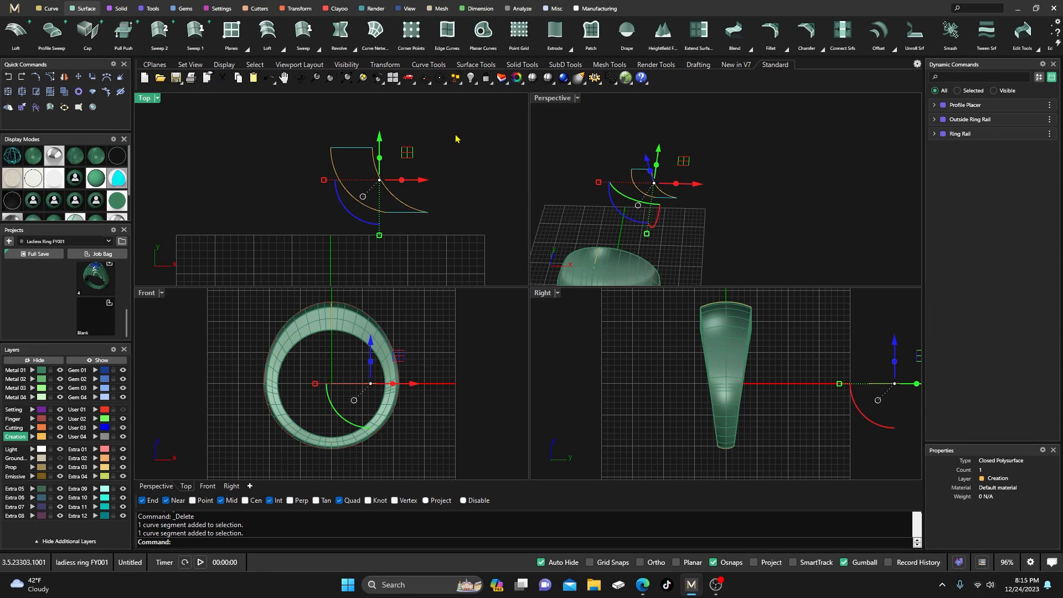
pyautogui.press('Delete')
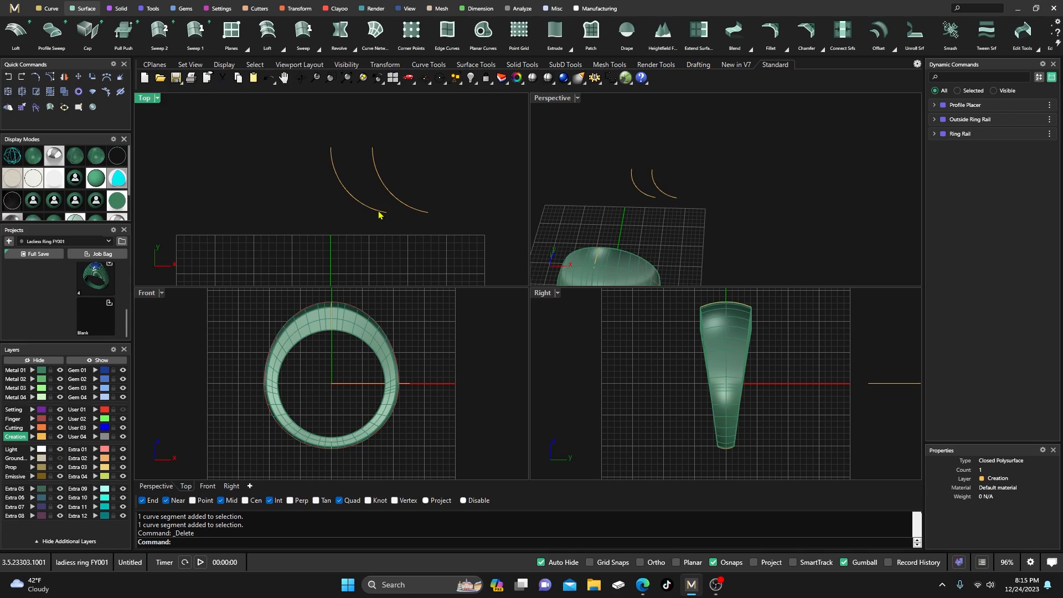
pyautogui.click(12, 34)
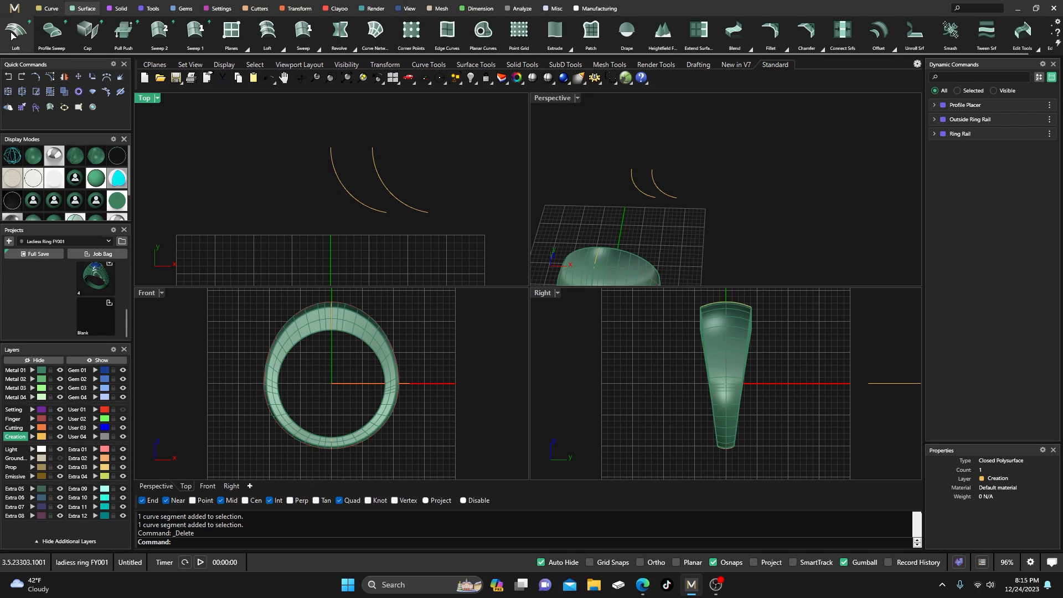
pyautogui.click(332, 155)
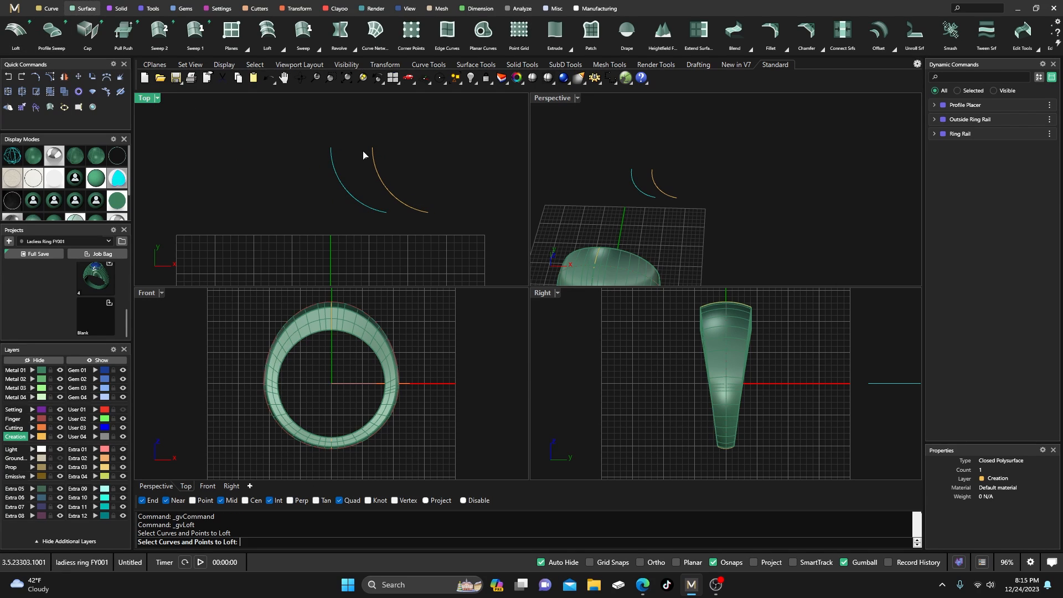
pyautogui.click(372, 154)
pyautogui.press('Return')
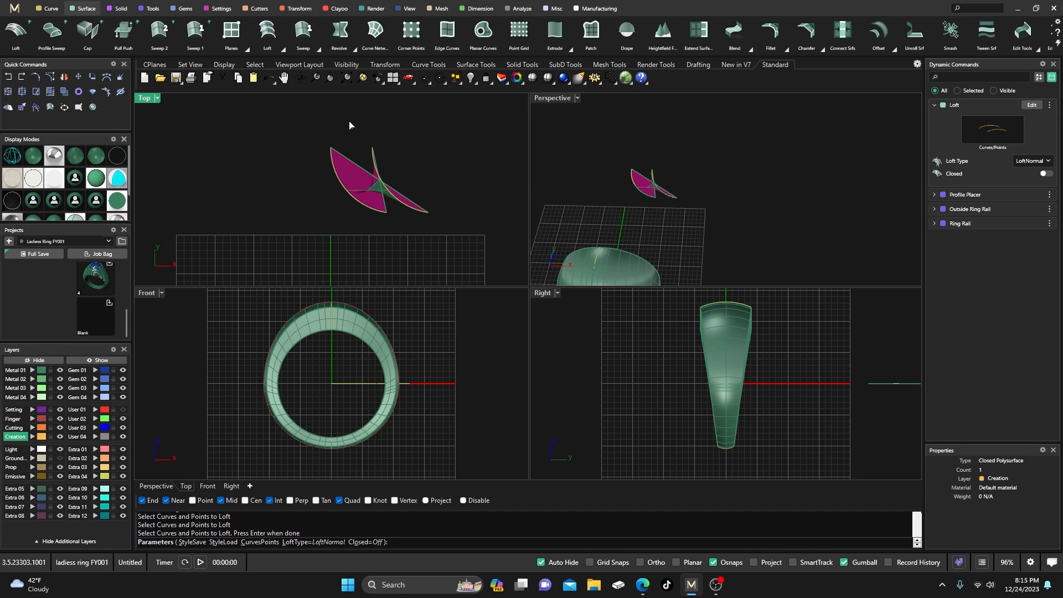
pyautogui.press('Escape')
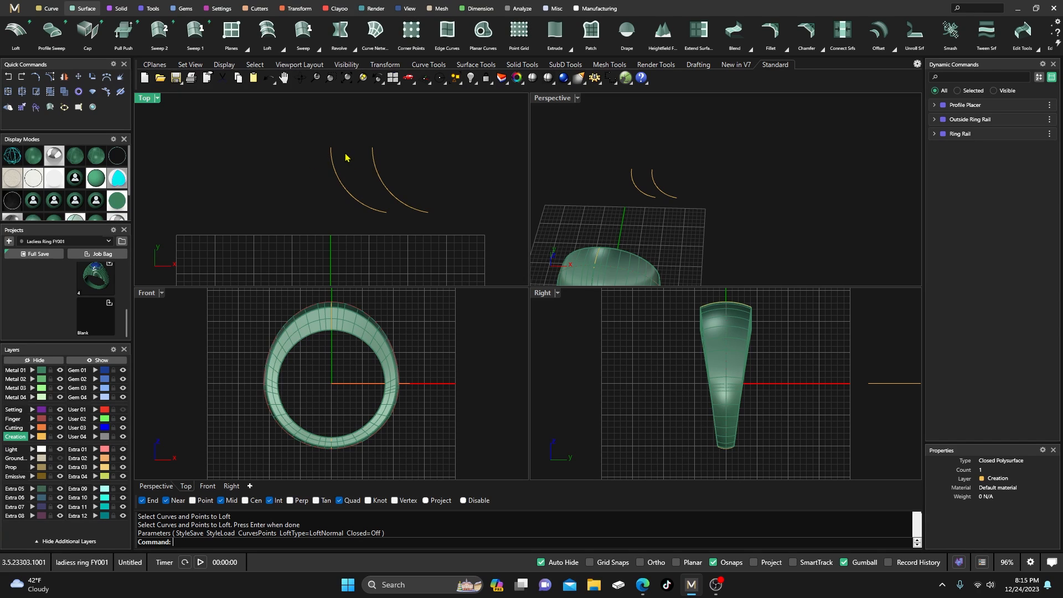
# Step: Check the left arc's direction with Dir and flip the right arc so both arcs run the same way
pyautogui.click(331, 163)
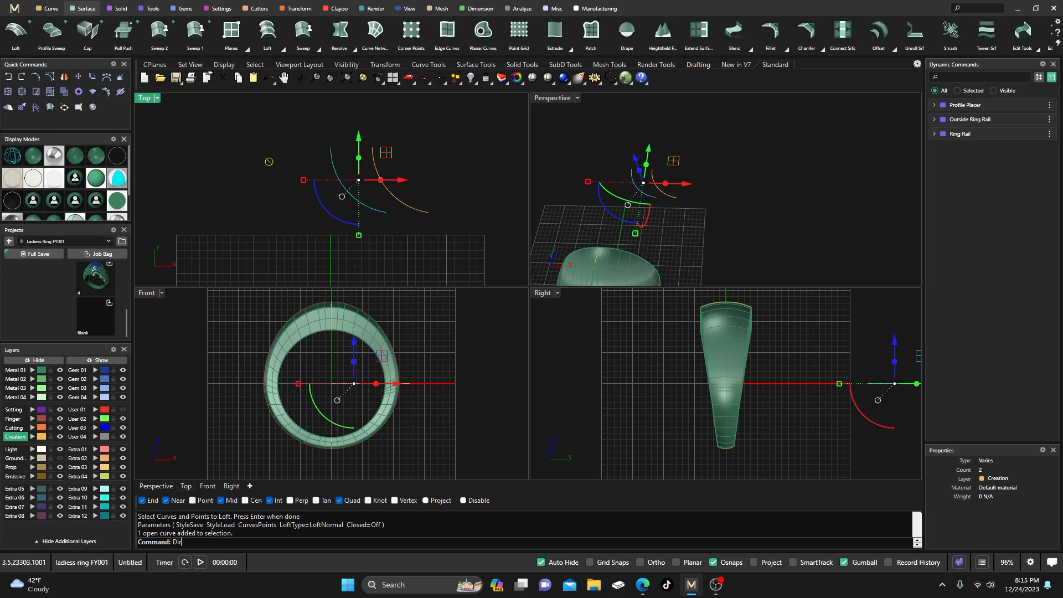
pyautogui.press('Return')
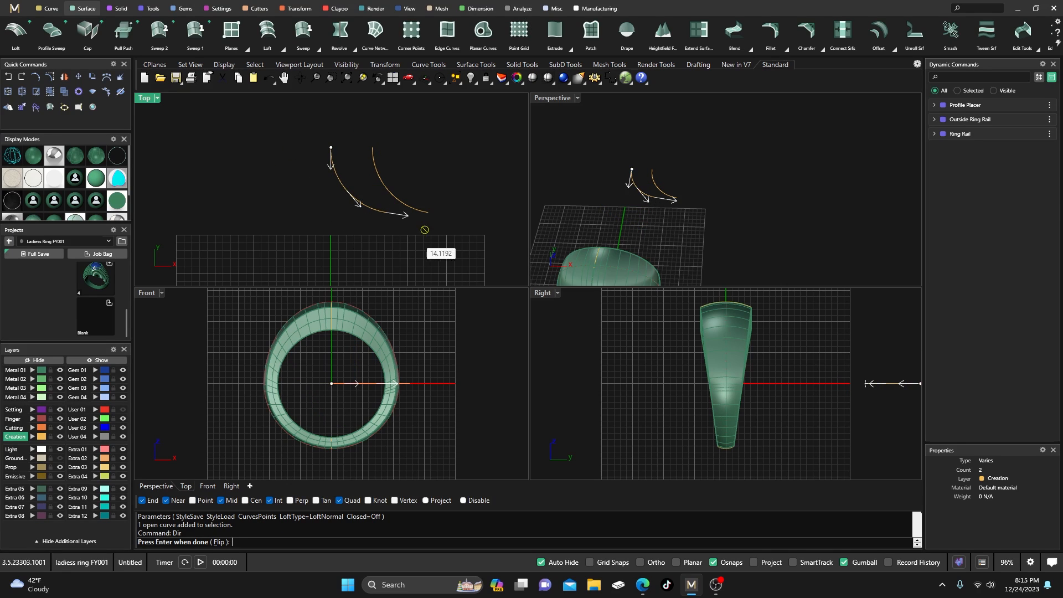
pyautogui.press('Return')
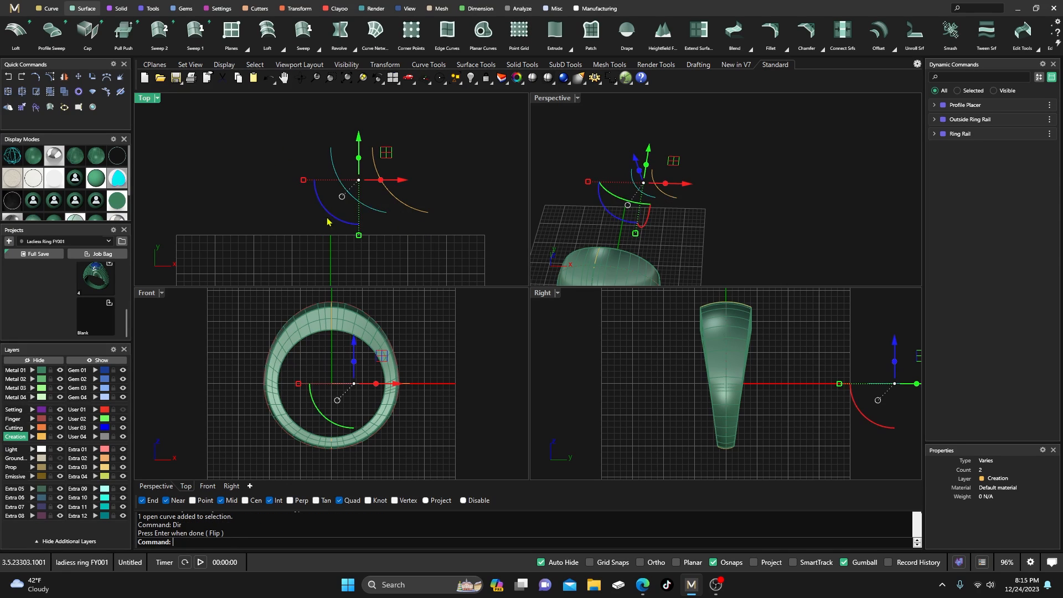
pyautogui.click(401, 206)
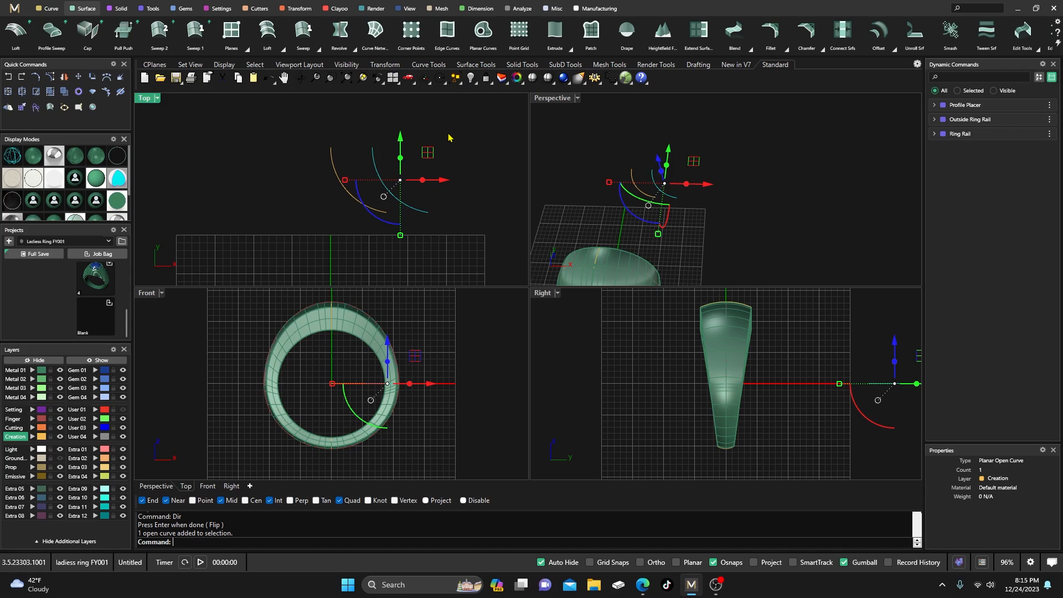
pyautogui.press('Return')
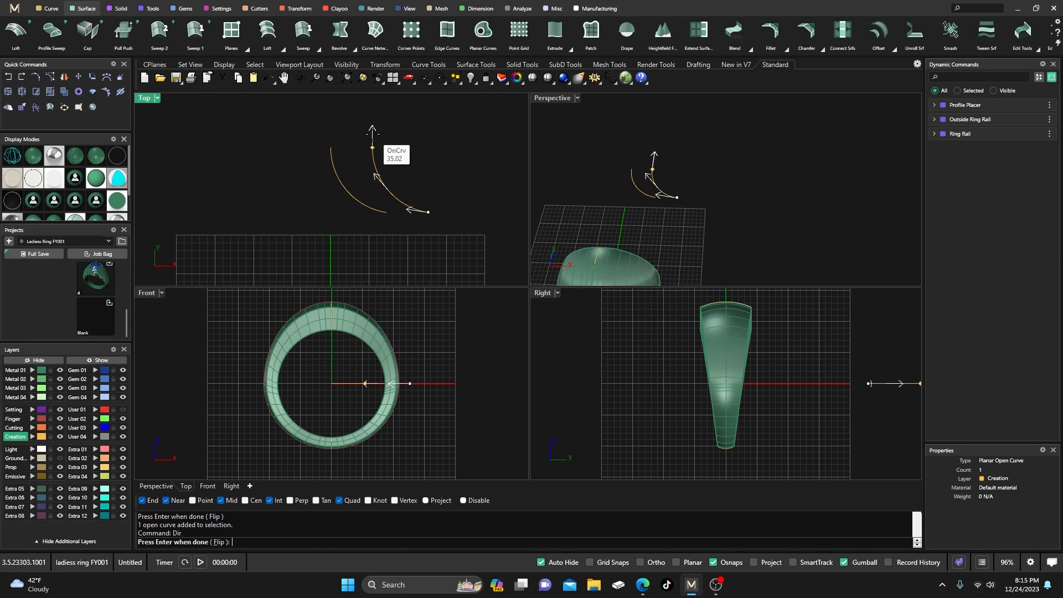
pyautogui.click(219, 541)
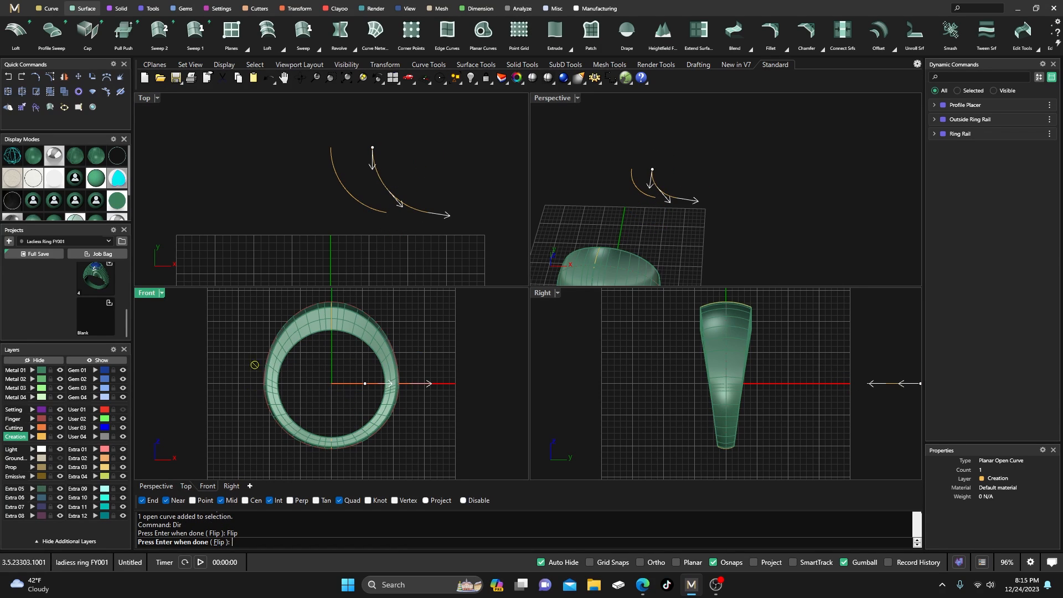
pyautogui.press('Return')
pyautogui.press('Escape')
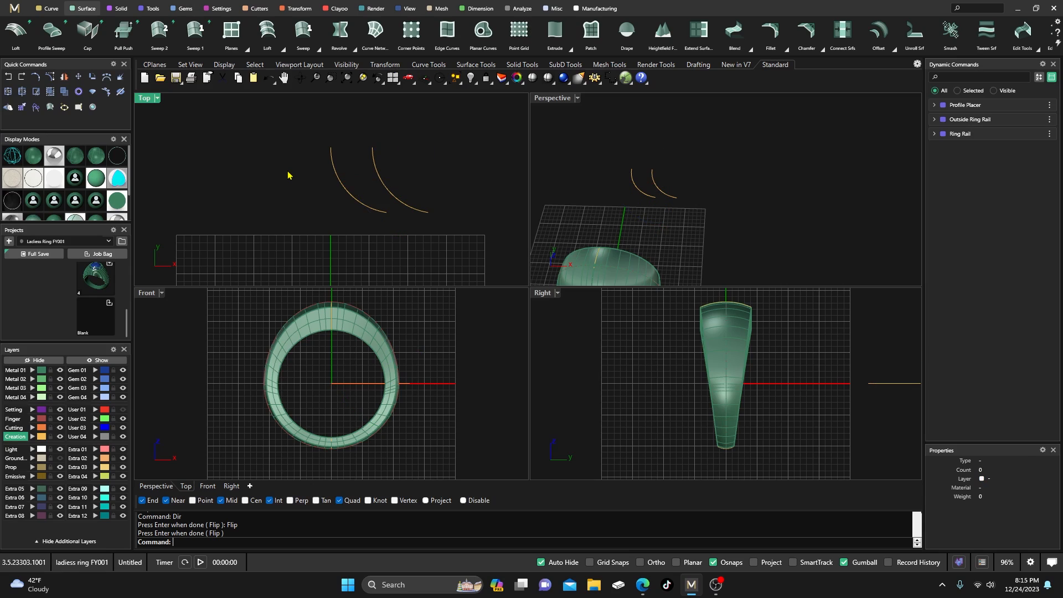
# Step: Loft a surface between the two arcs with the LoftNormal type and the Closed option off
pyautogui.click(21, 34)
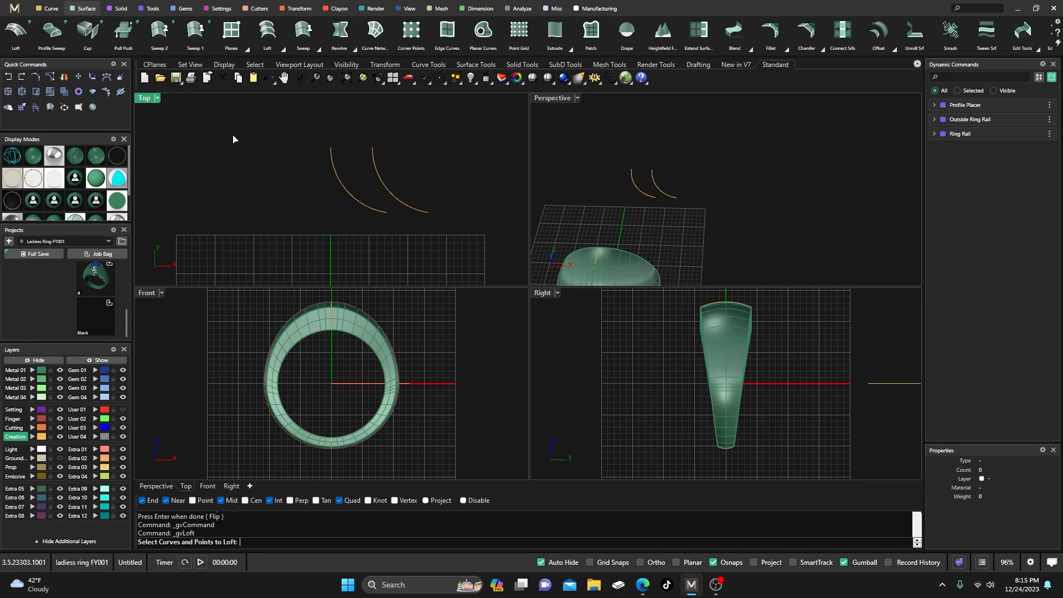
pyautogui.click(330, 150)
pyautogui.click(372, 155)
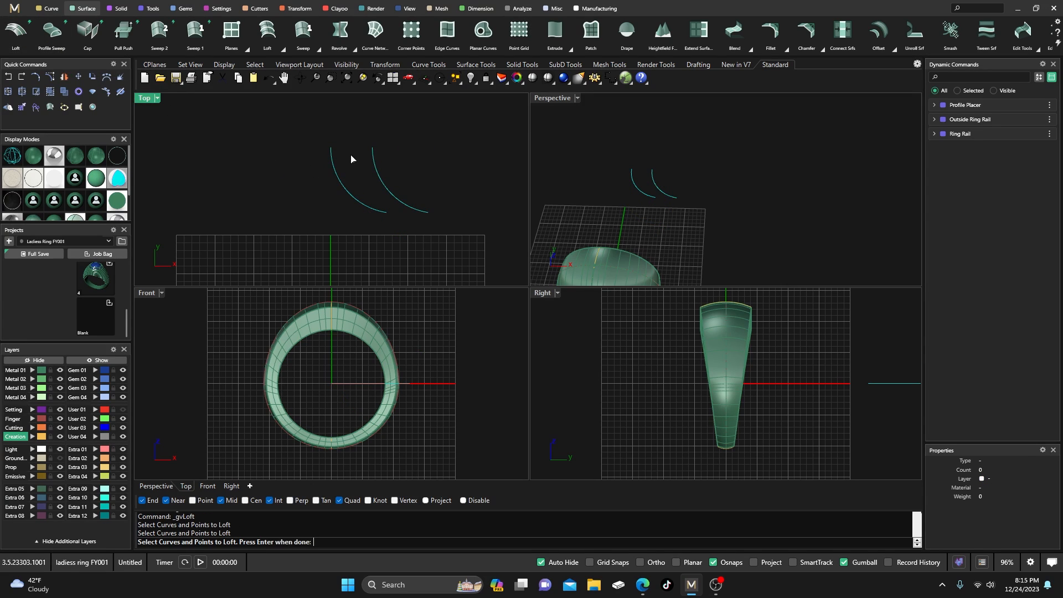
pyautogui.press('Return')
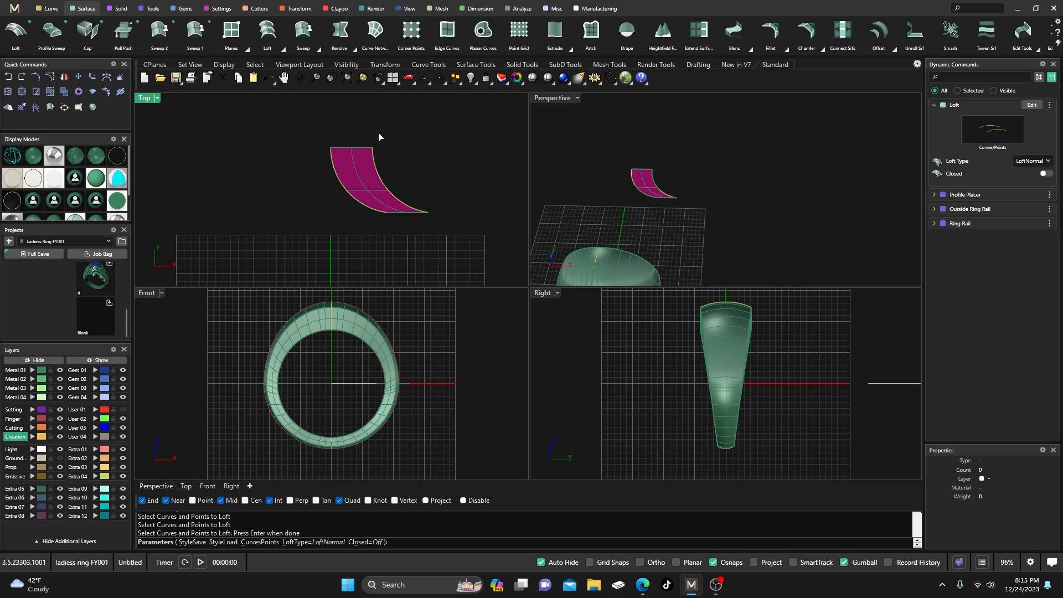
pyautogui.press('Return')
# Step: Extrude the lofted surface upward along positive Z into a solid
pyautogui.click(364, 179)
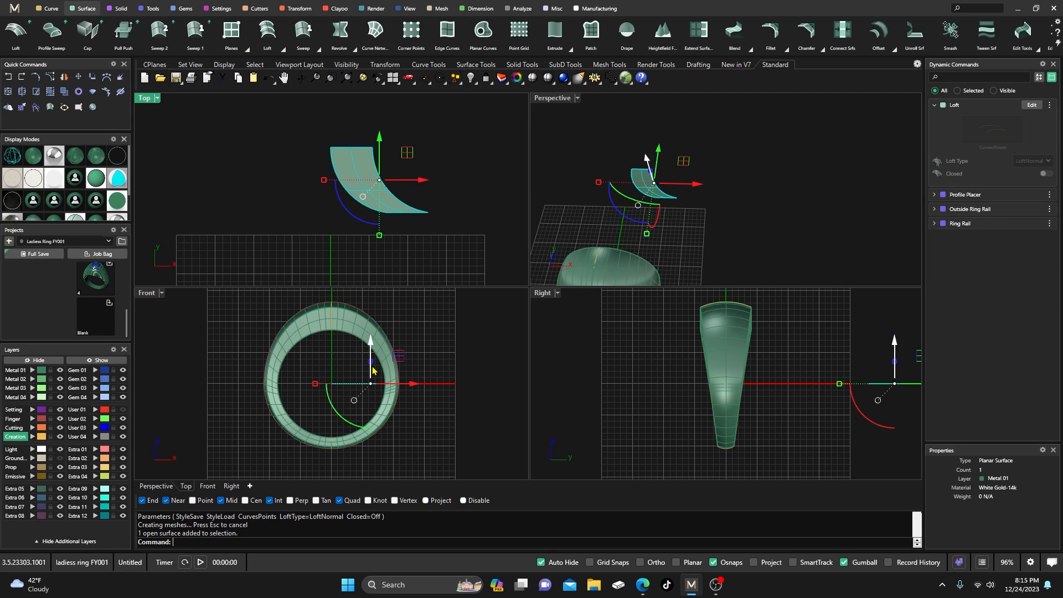
pyautogui.moveTo(372, 366); pyautogui.dragTo(373, 344)
pyautogui.click(443, 239)
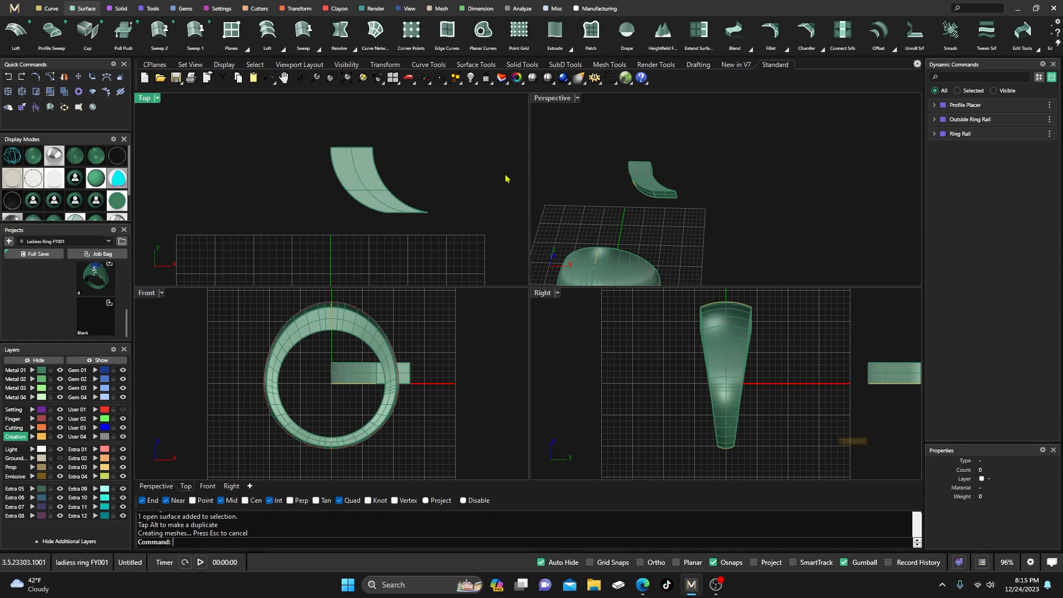
# Step: Delete the overlapping solids made from the loft, keeping only the two arcs
pyautogui.scroll(4, 633, 200)
pyautogui.click(652, 172)
pyautogui.click(567, 188)
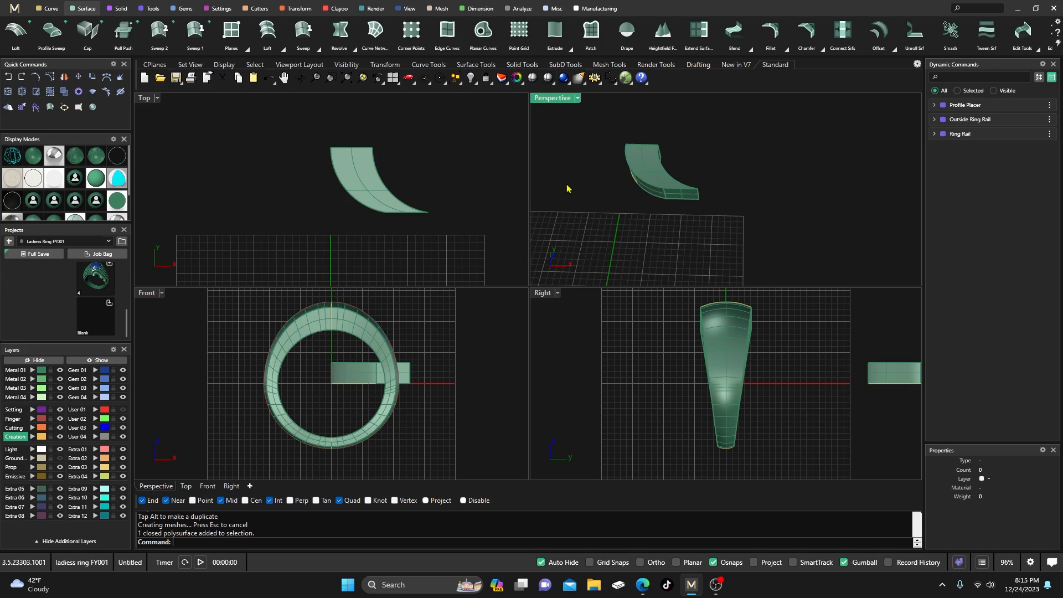
pyautogui.click(645, 171)
pyautogui.click(583, 206)
pyautogui.press('Delete')
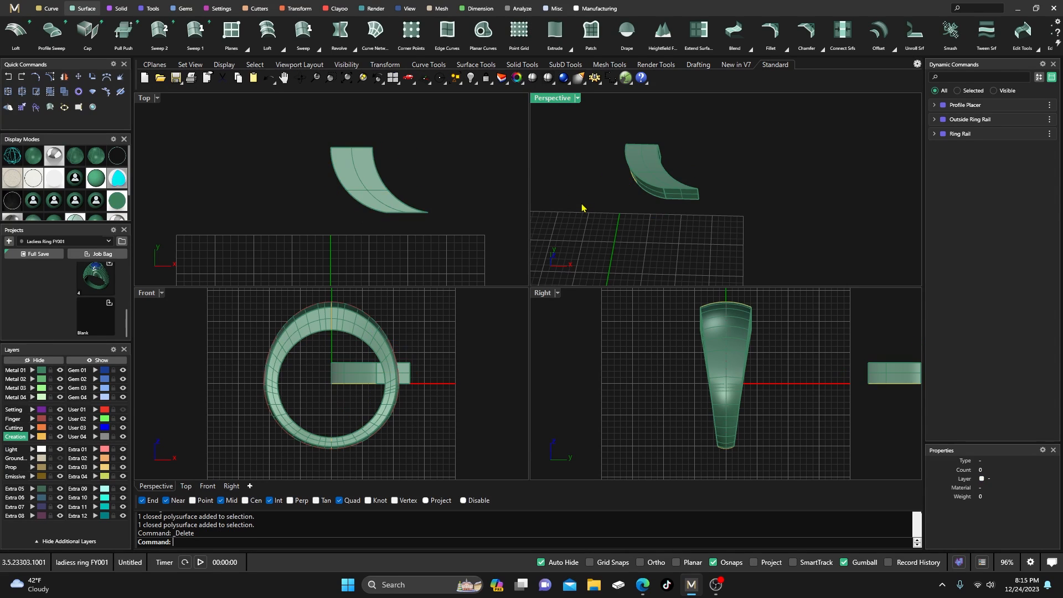
pyautogui.click(658, 167)
pyautogui.press('Delete')
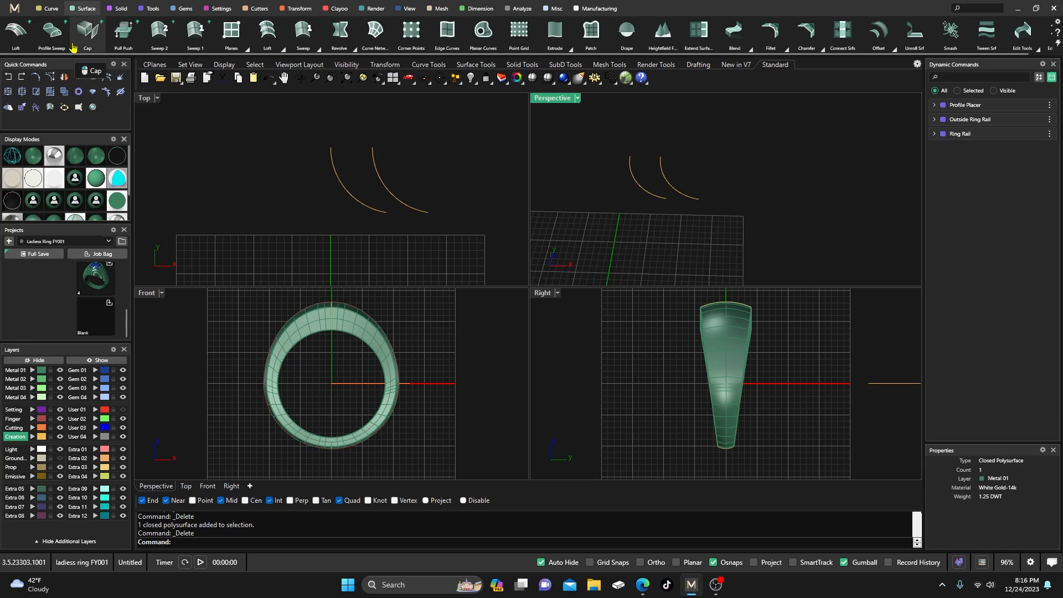
# Step: Draw two straight lines that connect the upper ends and the lower ends of the two arcs
pyautogui.click(51, 10)
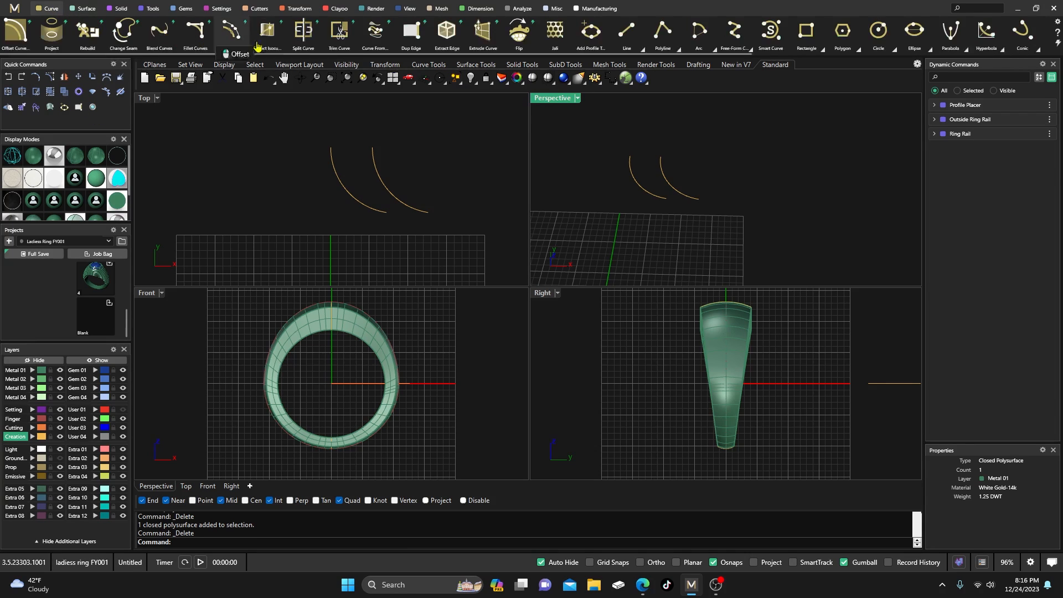
pyautogui.click(630, 34)
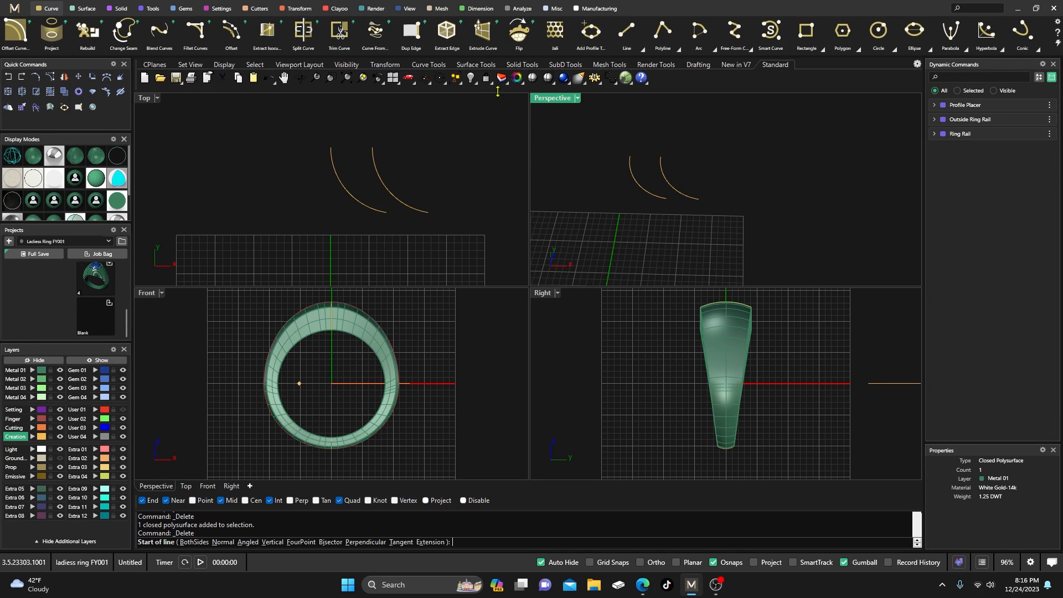
pyautogui.click(331, 148)
pyautogui.click(373, 148)
pyautogui.press('Return')
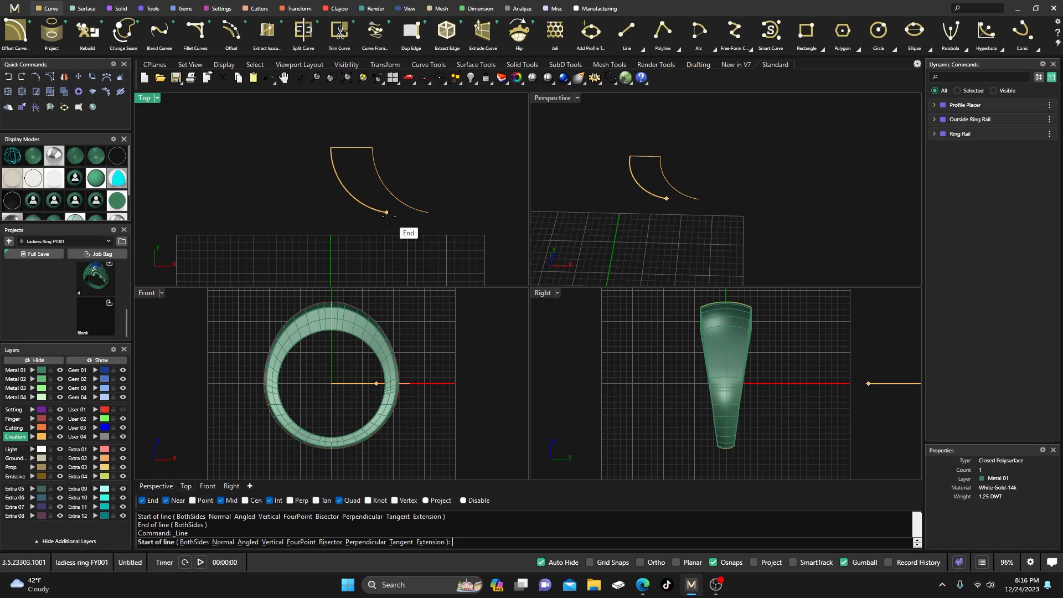
pyautogui.click(386, 212)
pyautogui.click(427, 212)
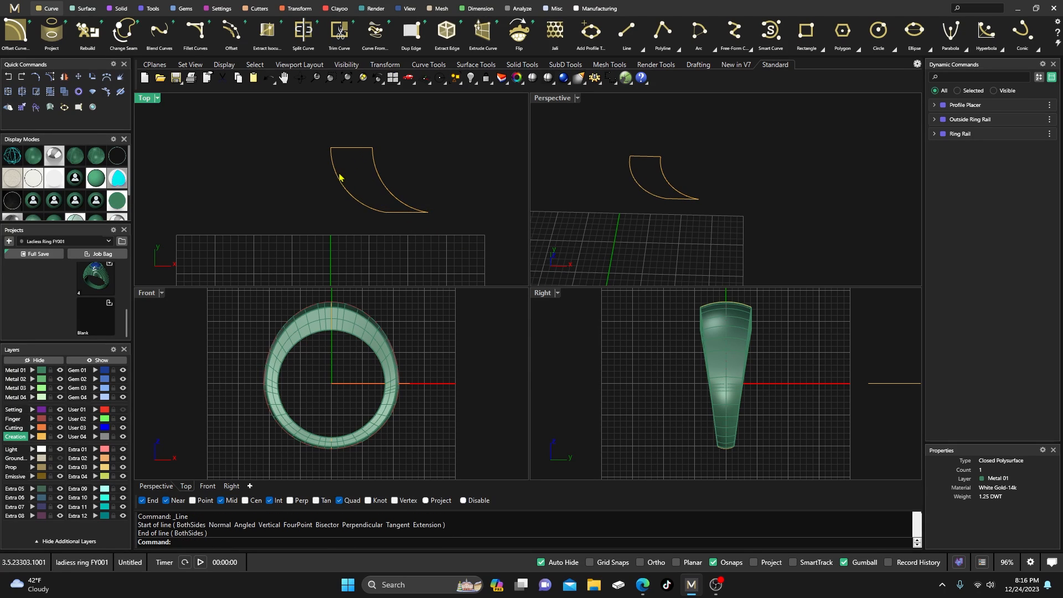
# Step: Join the two arcs and the two connecting lines into one closed curve
pyautogui.keyDown('shift'); pyautogui.click(339, 186); pyautogui.keyUp('shift')
pyautogui.click(376, 169)
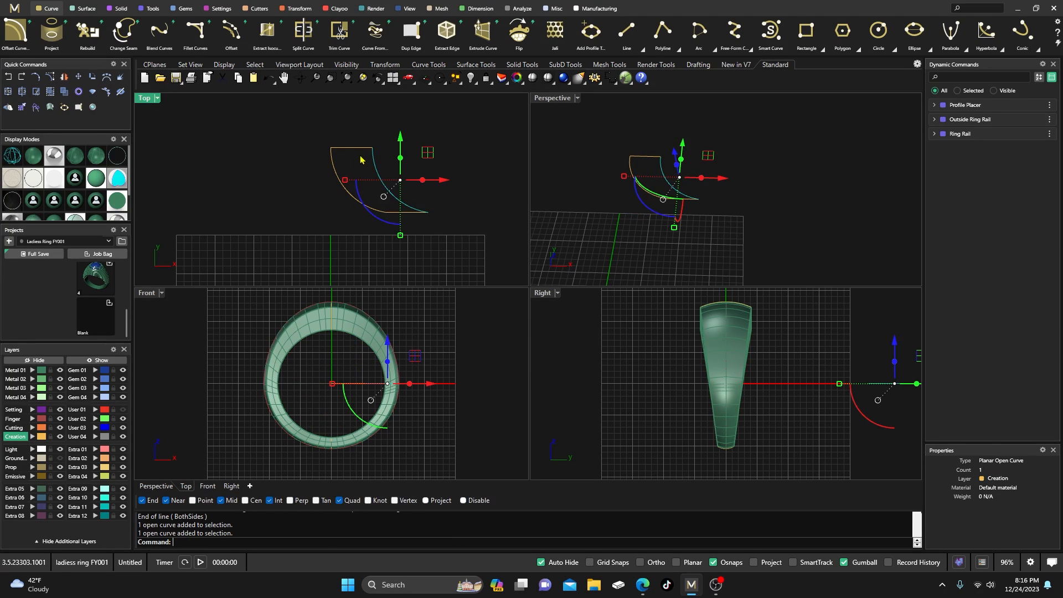
pyautogui.click(356, 148)
pyautogui.click(401, 212)
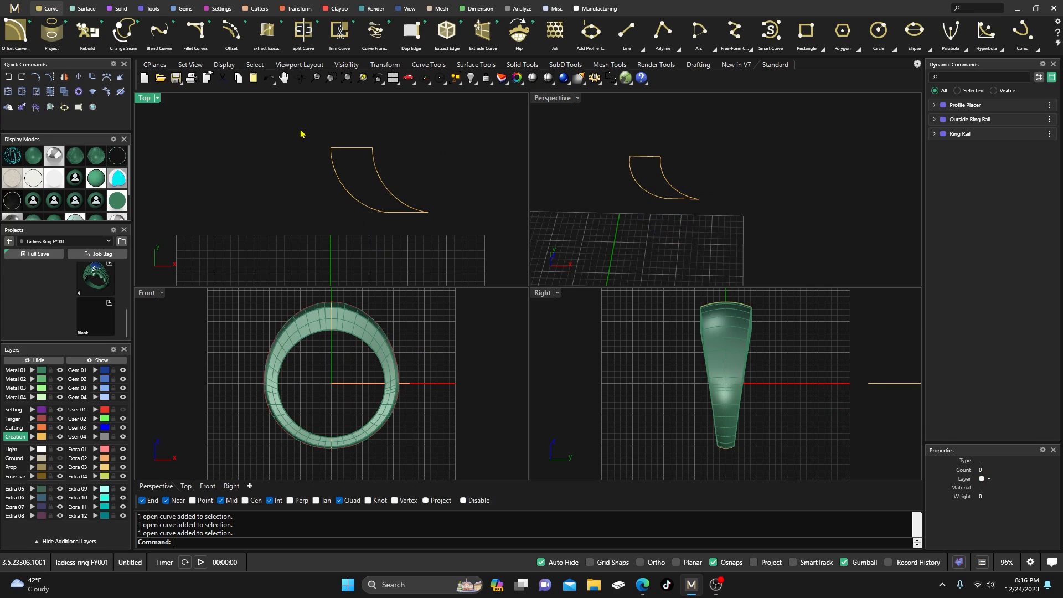
pyautogui.moveTo(300, 130); pyautogui.dragTo(445, 244)
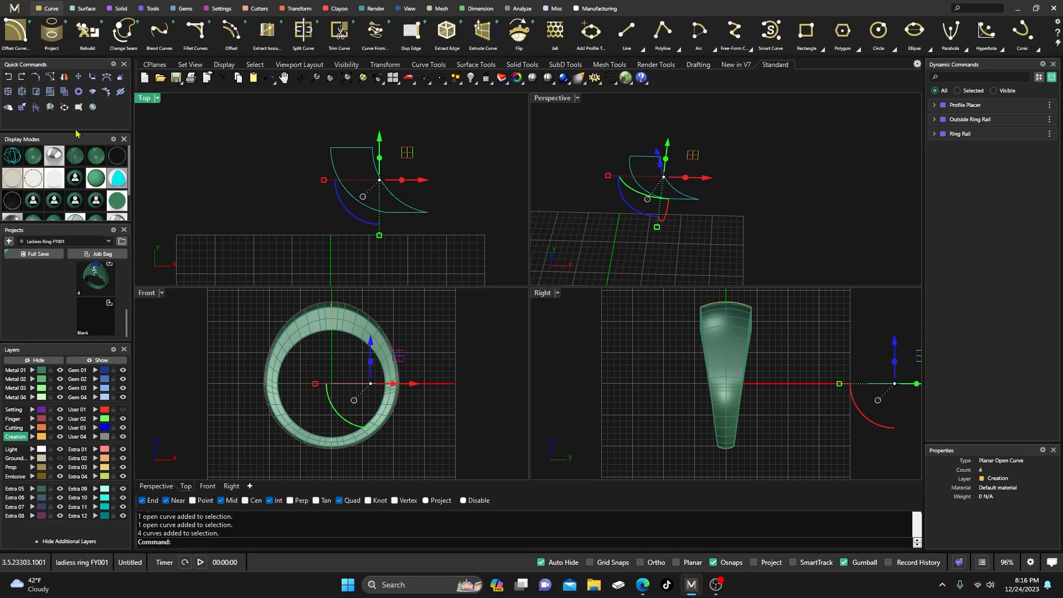
pyautogui.click(14, 92)
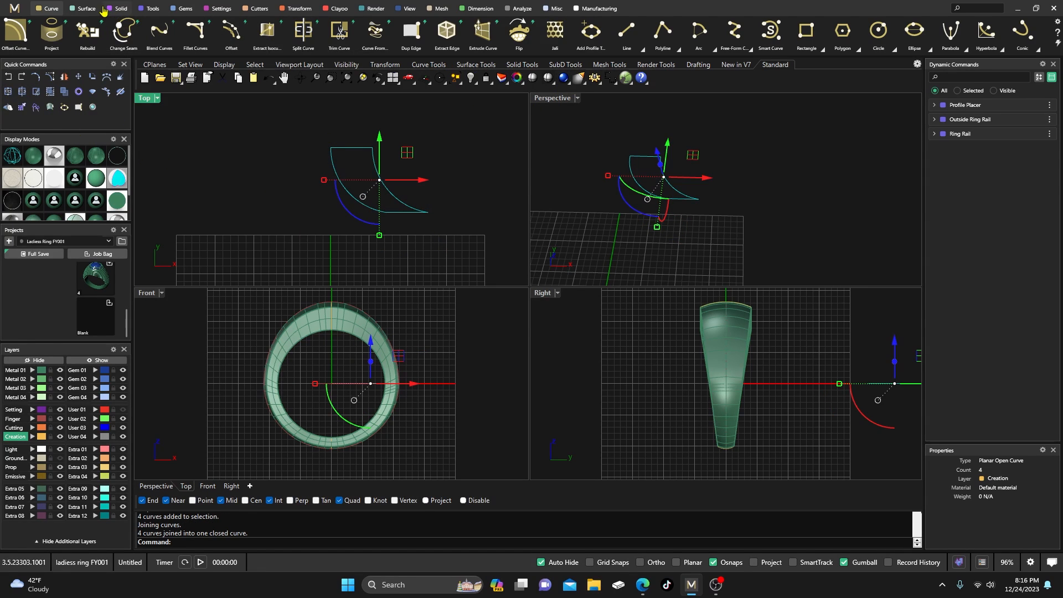
# Step: Extrude the closed curve about 1.6 mm along positive Z with BothSides=No and Solid=Yes
pyautogui.click(83, 8)
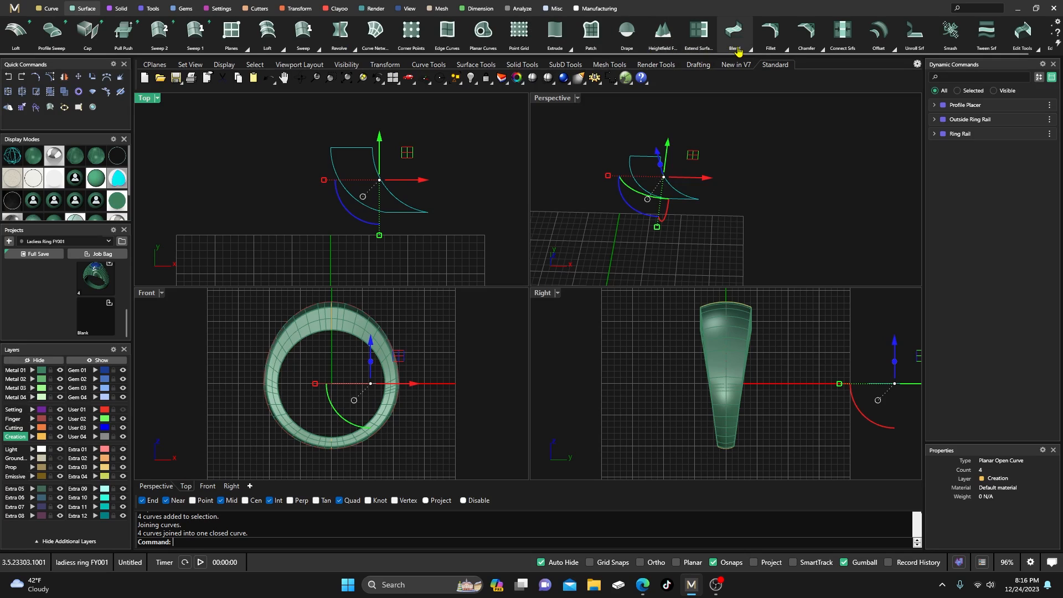
pyautogui.click(119, 8)
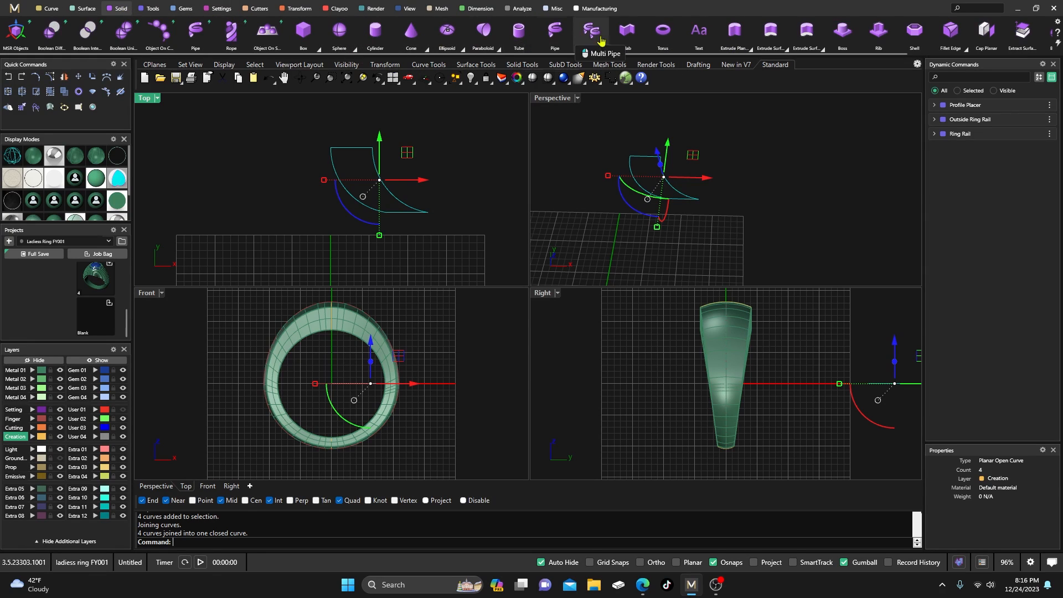
pyautogui.click(749, 49)
pyautogui.click(749, 111)
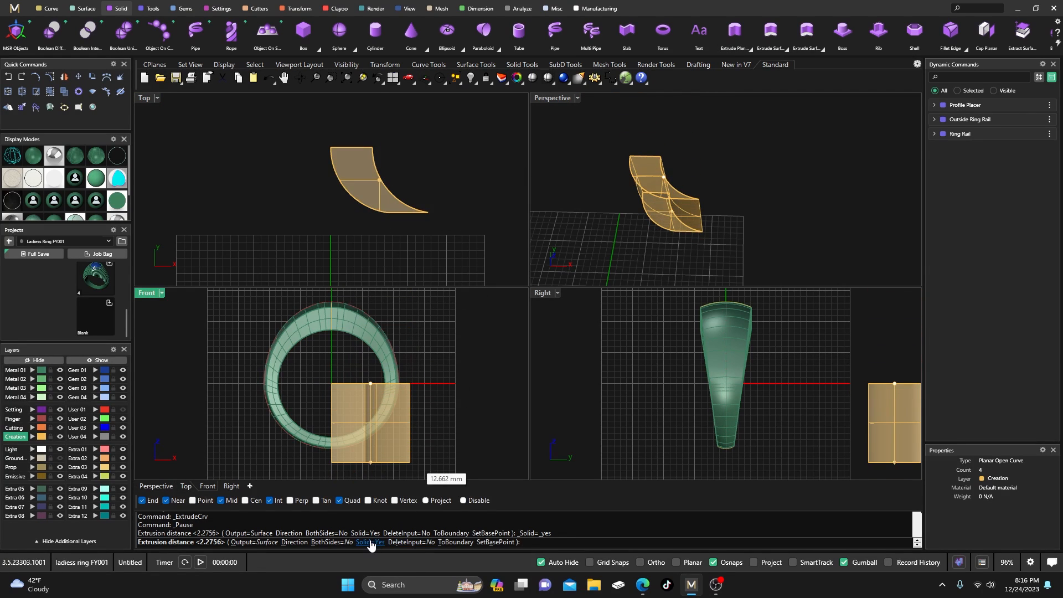
pyautogui.click(332, 542)
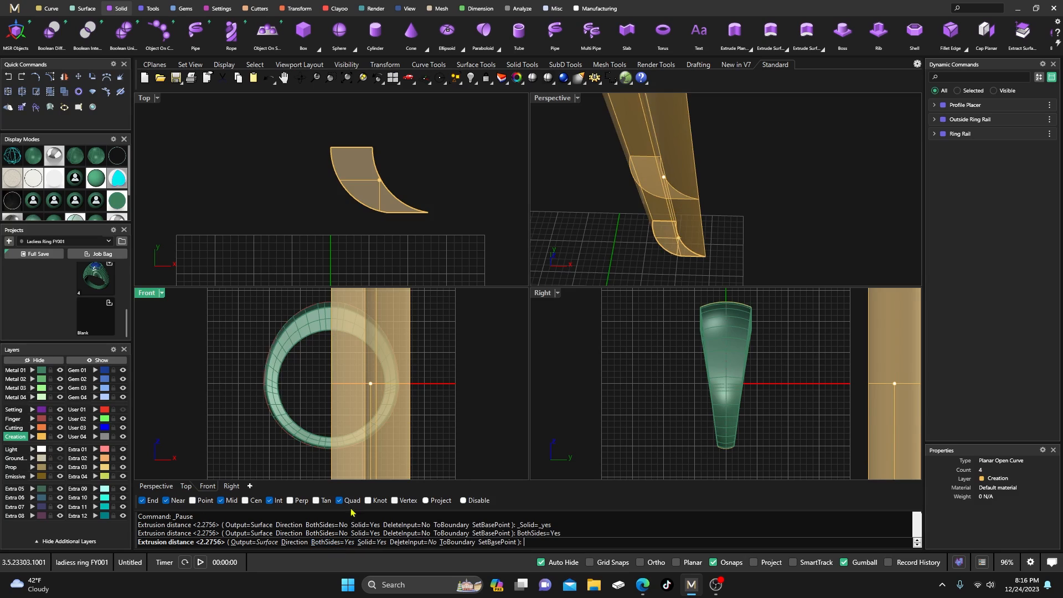
pyautogui.click(332, 542)
pyautogui.click(369, 541)
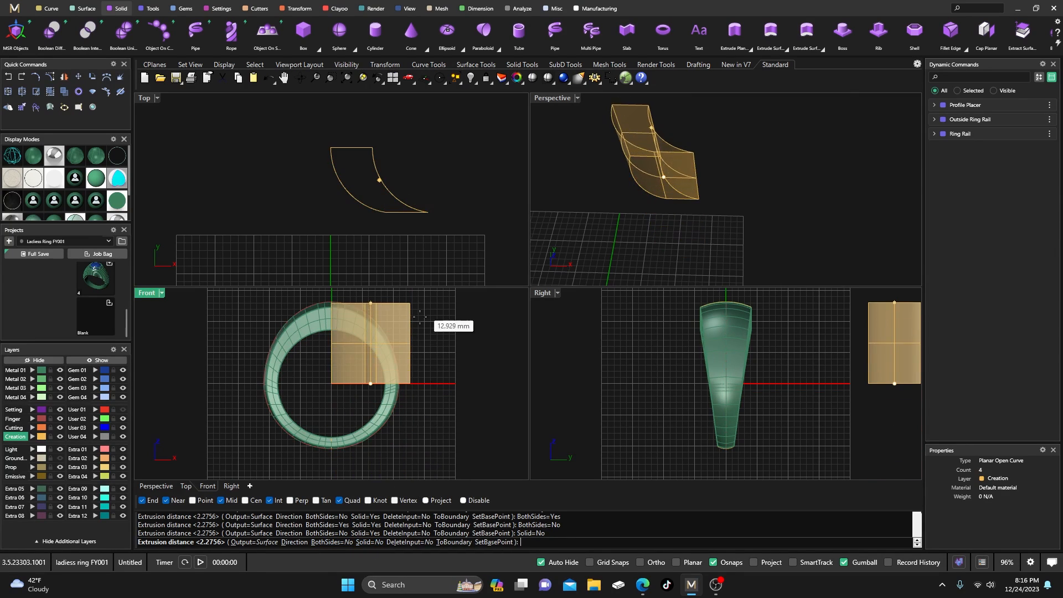
pyautogui.click(370, 542)
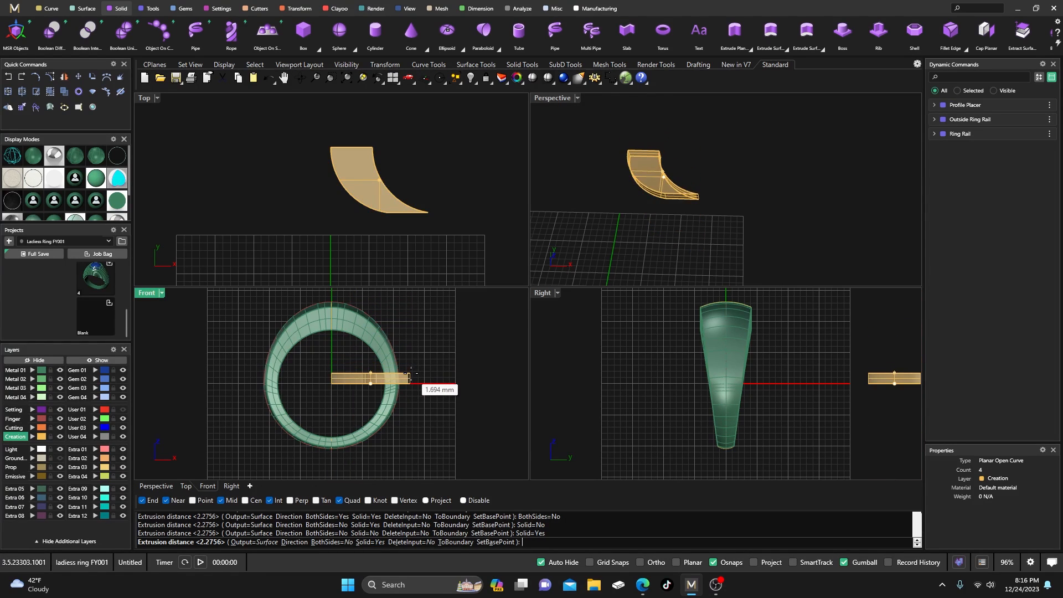
pyautogui.scroll(3, 411, 376)
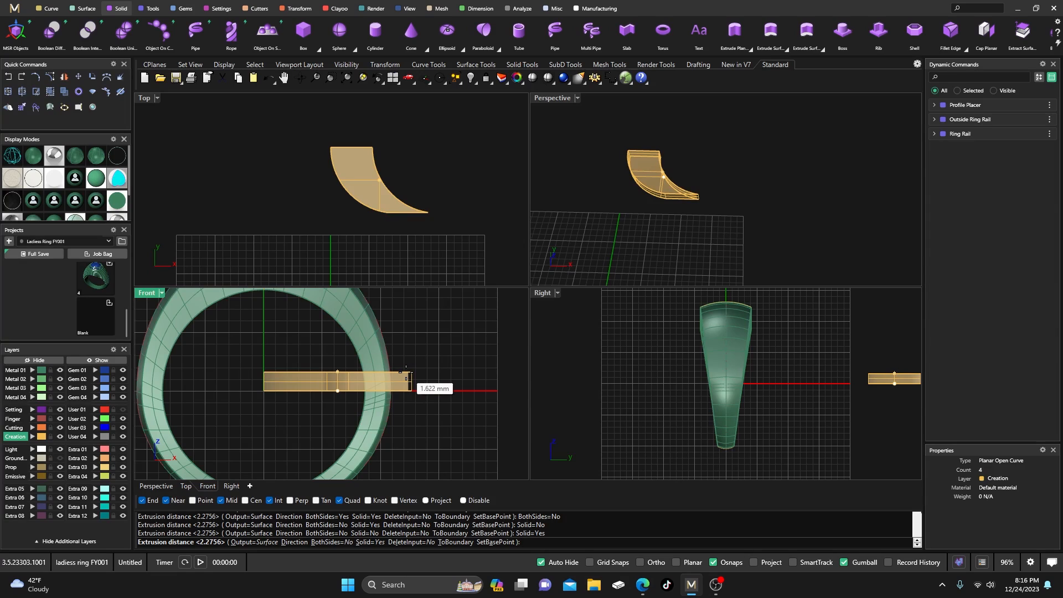
pyautogui.click(405, 370)
pyautogui.press('Escape')
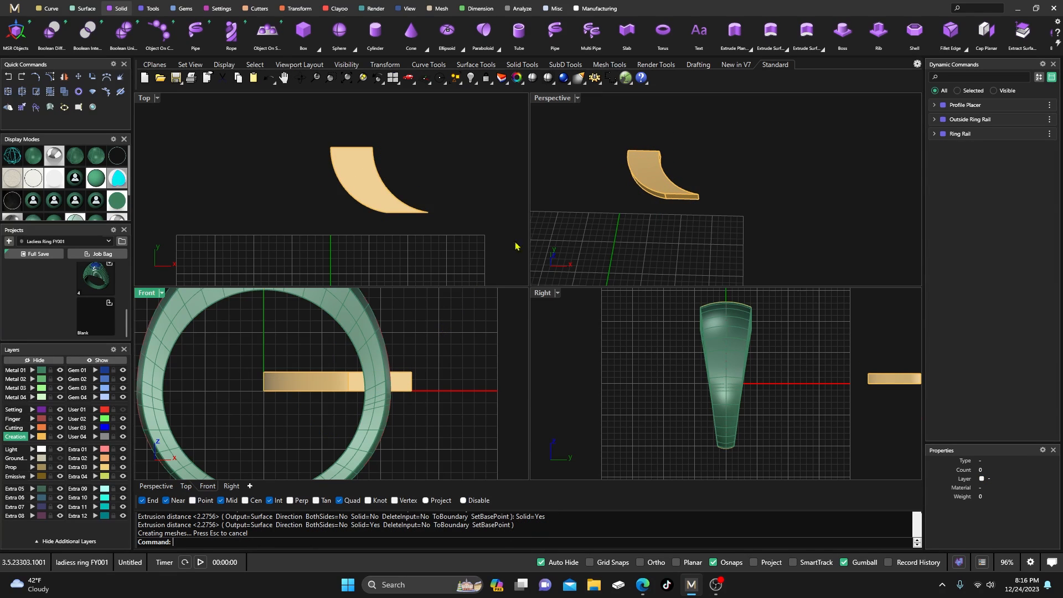
# Step: Maximize the perspective view and turn on the Ground layer so the flat strip shows together with the curved piece and ring
pyautogui.click(559, 99)
pyautogui.doubleClick(552, 101)
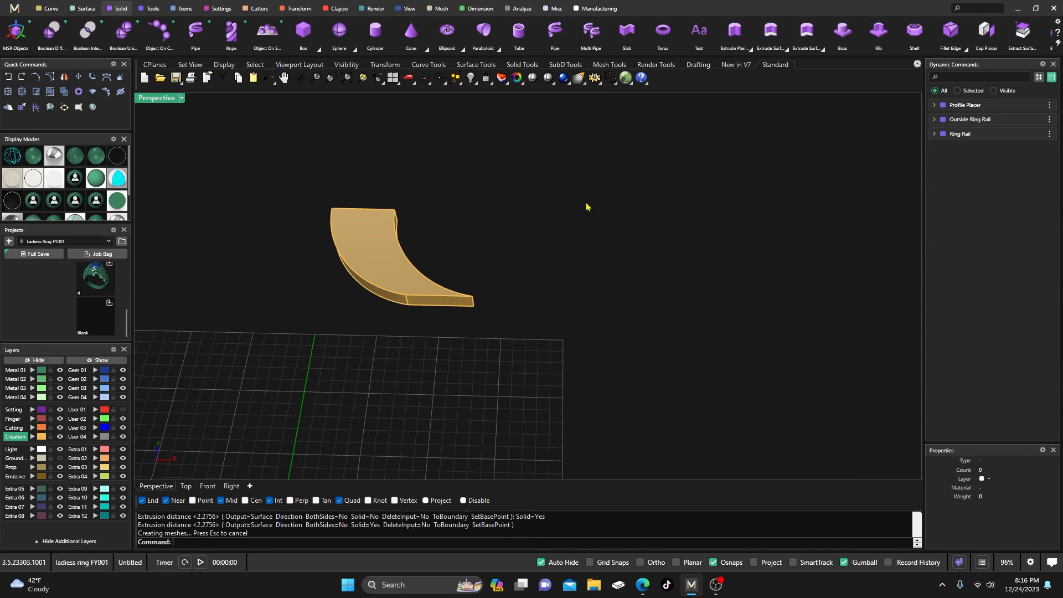
pyautogui.scroll(-5, 588, 207)
pyautogui.moveTo(588, 208)
pyautogui.mouseDown(button='right')
pyautogui.moveTo(587, 240)
pyautogui.moveTo(585, 192)
pyautogui.moveTo(570, 200)
pyautogui.mouseUp(button='right')
pyautogui.scroll(4, 498, 294)
pyautogui.scroll(-2, 499, 297)
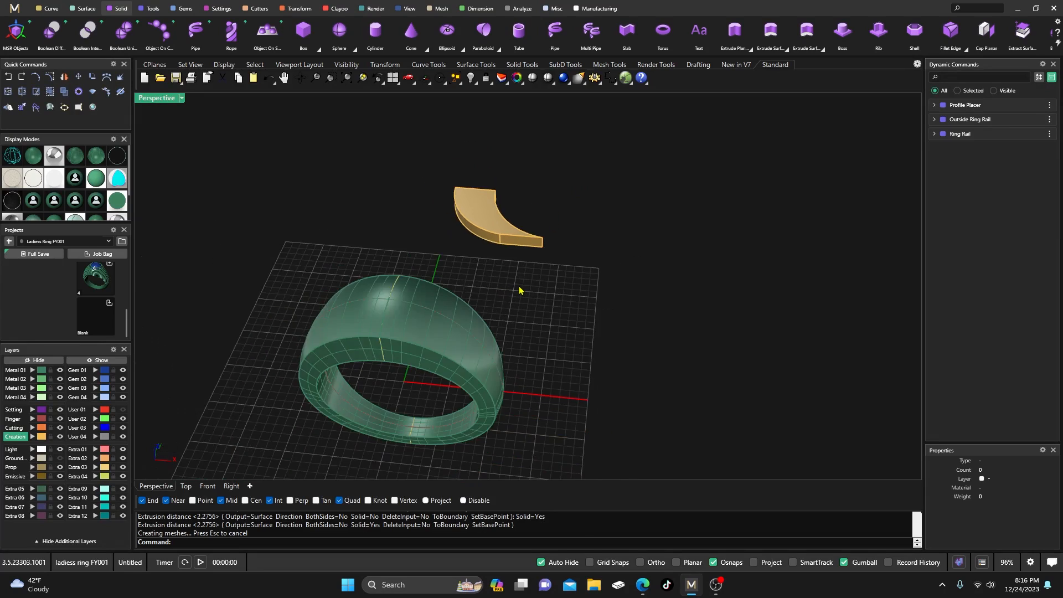
pyautogui.moveTo(519, 289); pyautogui.dragTo(455, 228, button='right')
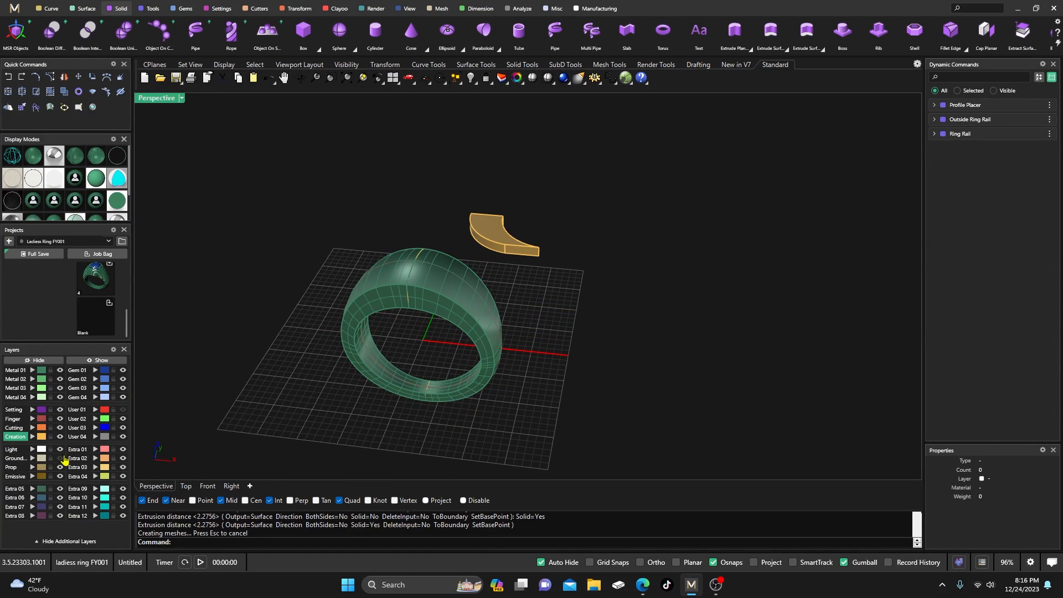
pyautogui.click(59, 458)
pyautogui.moveTo(428, 171); pyautogui.dragTo(356, 149, button='right')
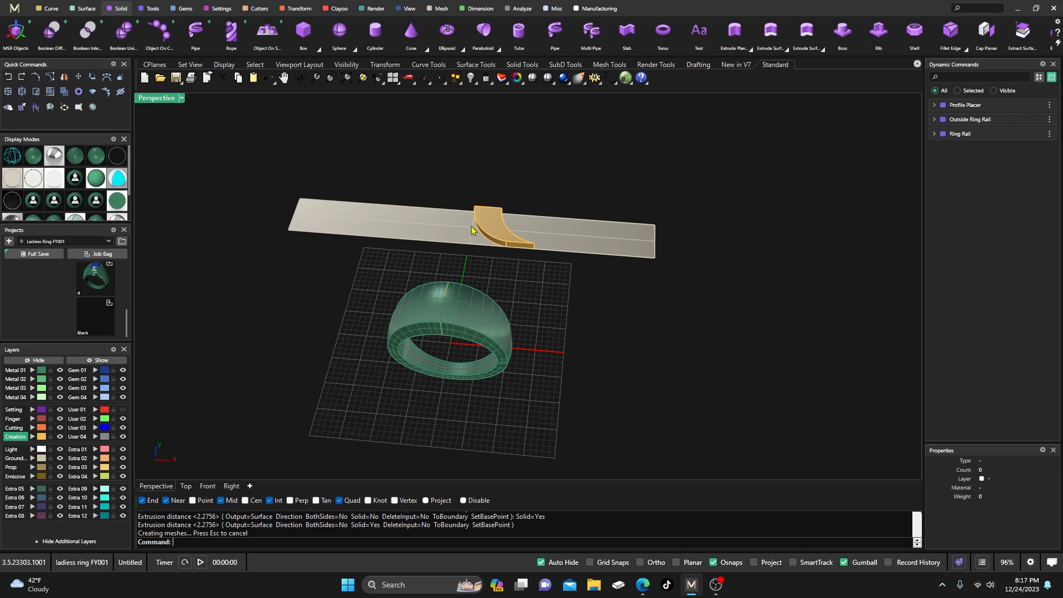
pyautogui.scroll(2, 485, 257)
pyautogui.scroll(-4, 538, 260)
pyautogui.moveTo(549, 260); pyautogui.dragTo(542, 238, button='right')
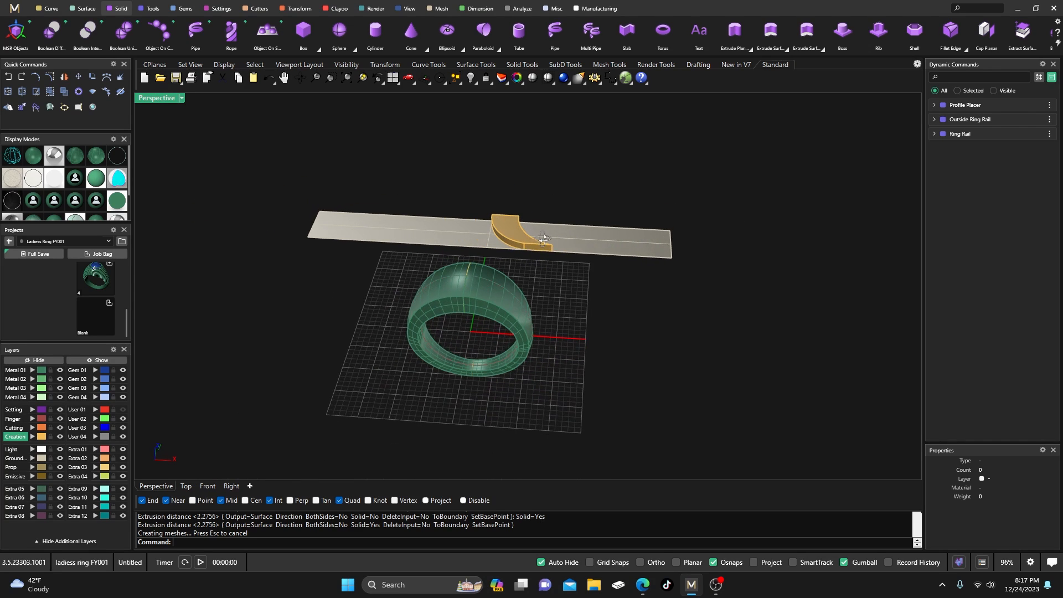
pyautogui.scroll(4, 514, 247)
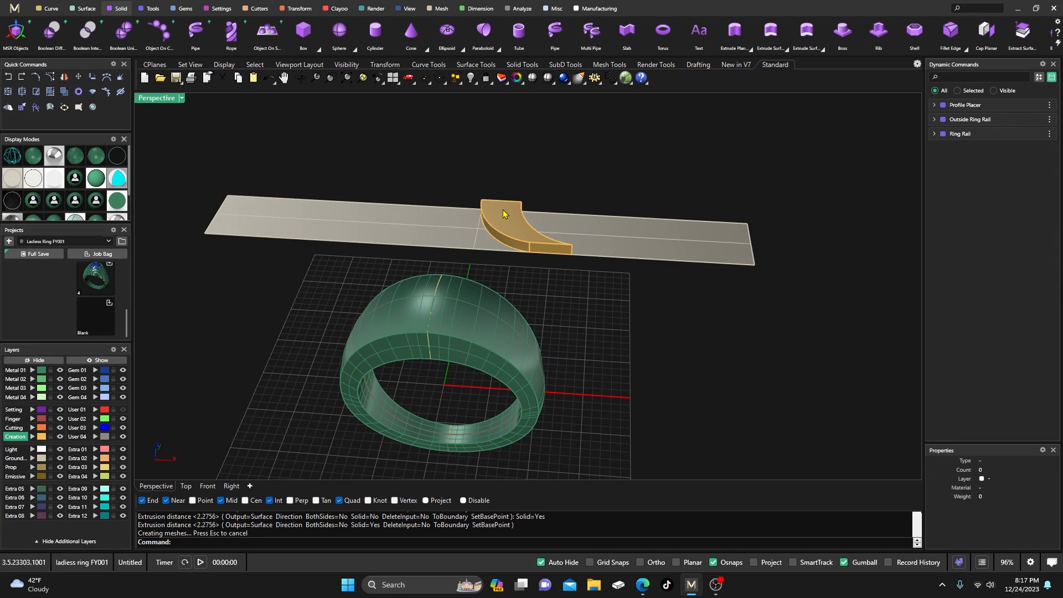
# Step: Use Smart Flow to map the curved solid from the flat strip onto the ring's outer surface
pyautogui.click(299, 9)
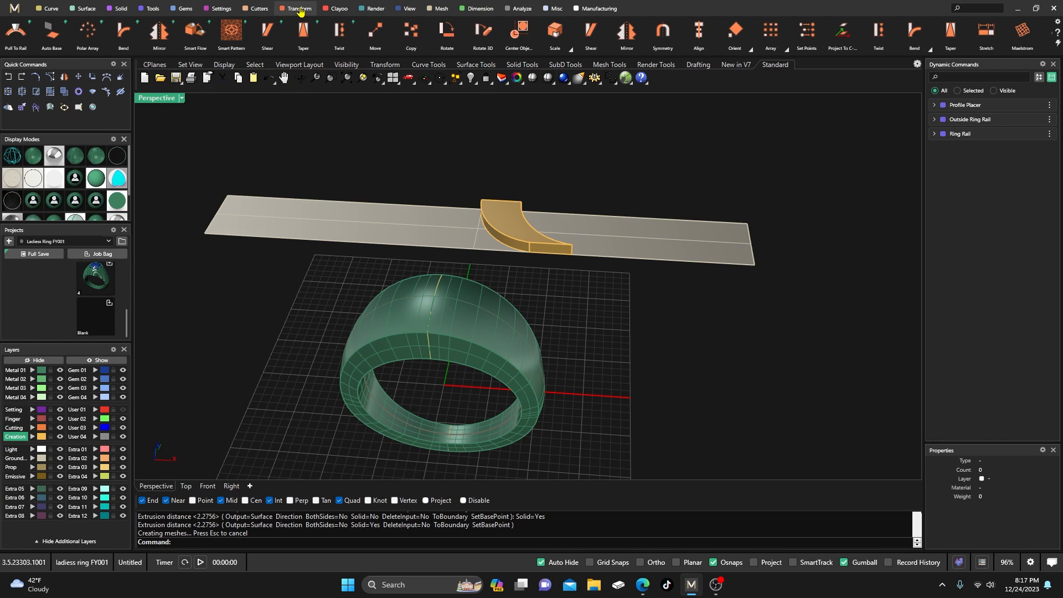
pyautogui.click(189, 39)
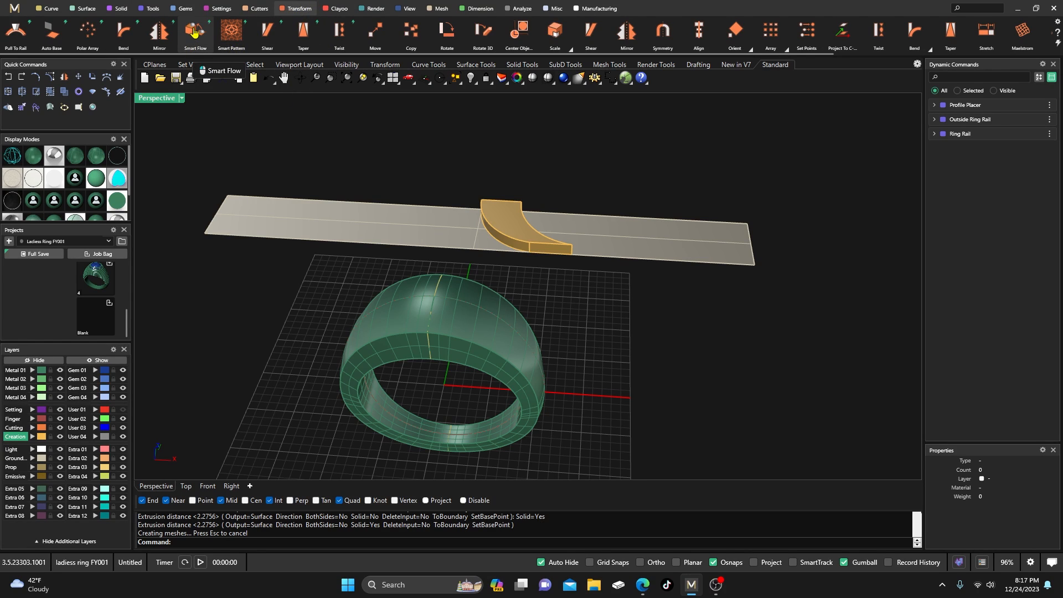
pyautogui.click(220, 232)
pyautogui.click(399, 315)
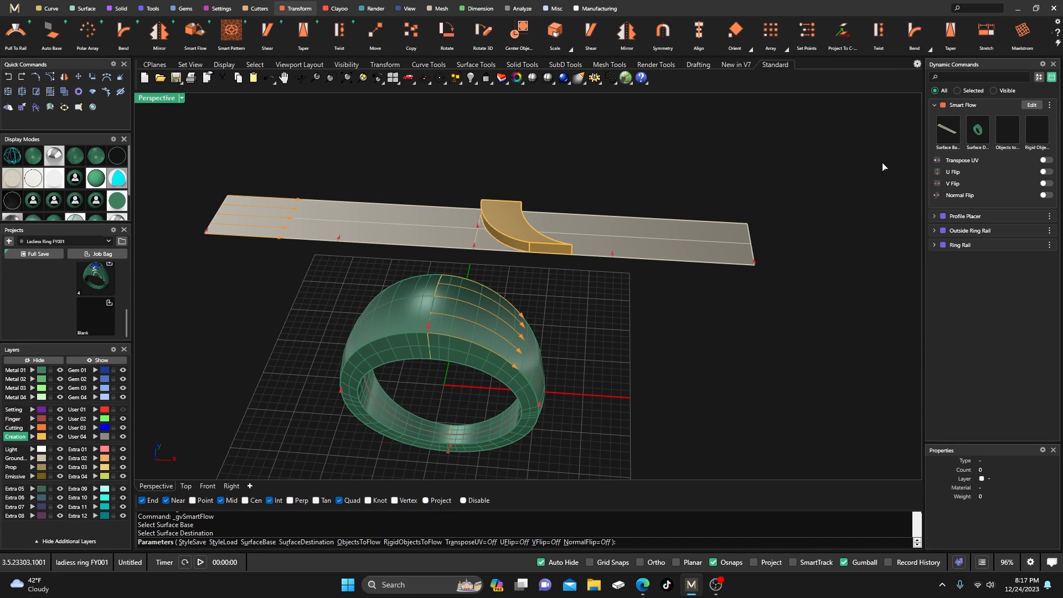
pyautogui.click(1010, 131)
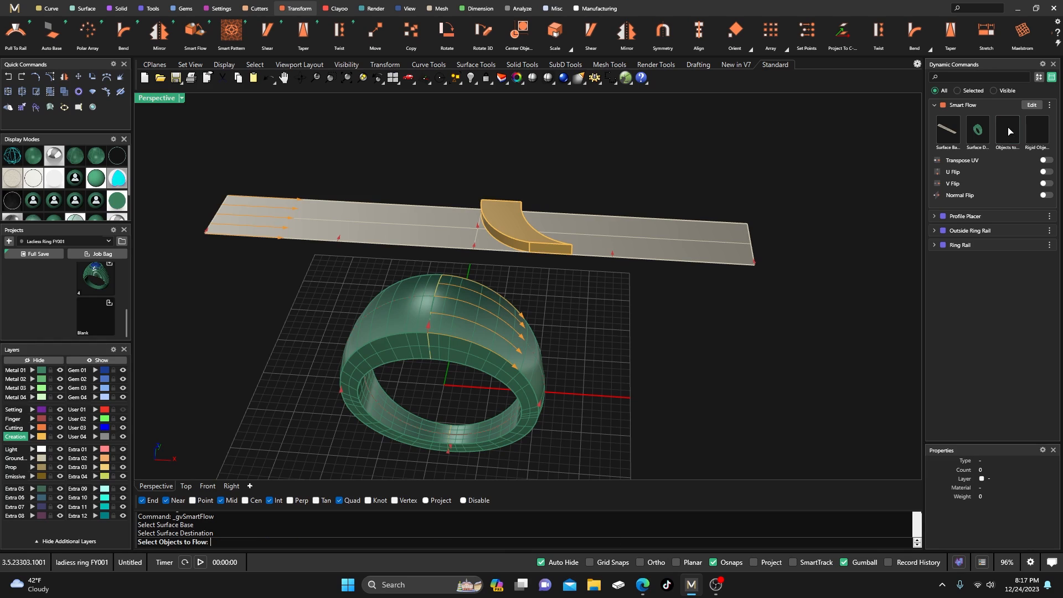
pyautogui.click(502, 218)
pyautogui.press('Return')
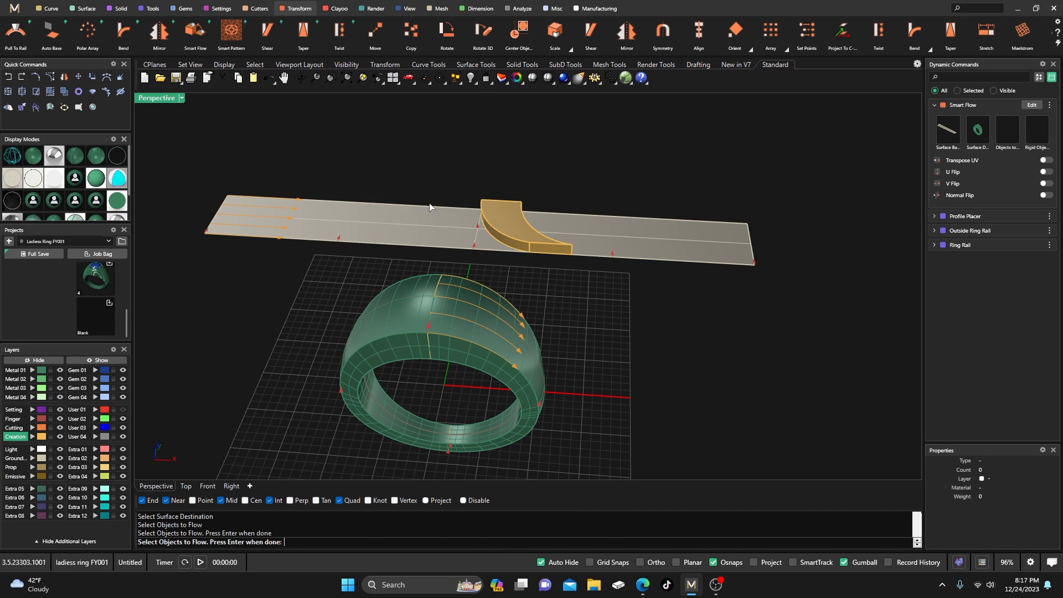
pyautogui.moveTo(421, 258); pyautogui.dragTo(407, 372, button='right')
pyautogui.scroll(-4, 467, 245)
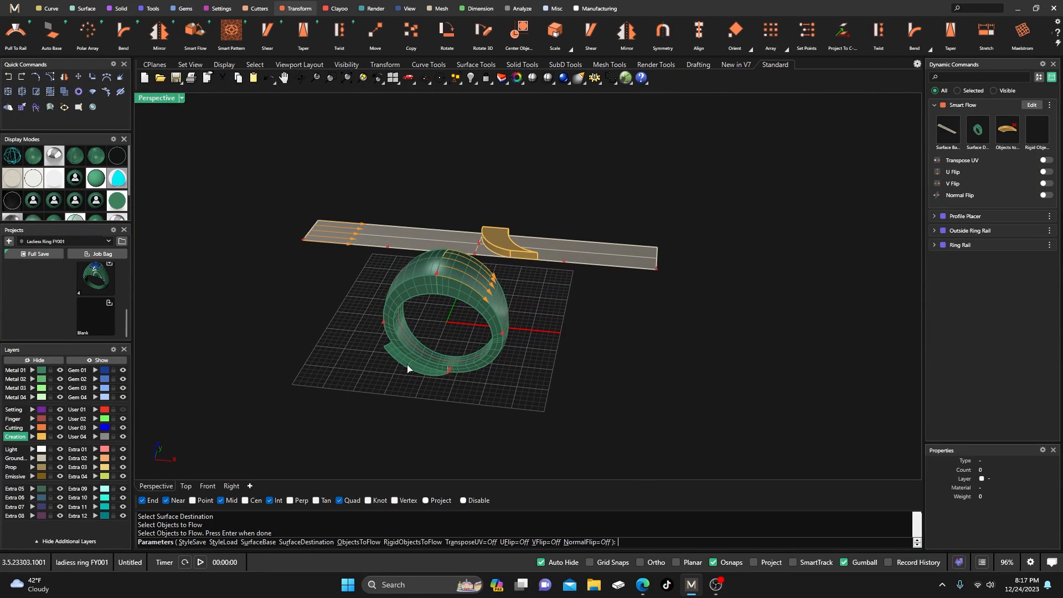
pyautogui.press('Return')
# Step: Delete the flowed piece, ring body, flat strip, curved solid and profile curves, keeping only the ring rail circle
pyautogui.click(407, 367)
pyautogui.press('Delete')
pyautogui.click(454, 290)
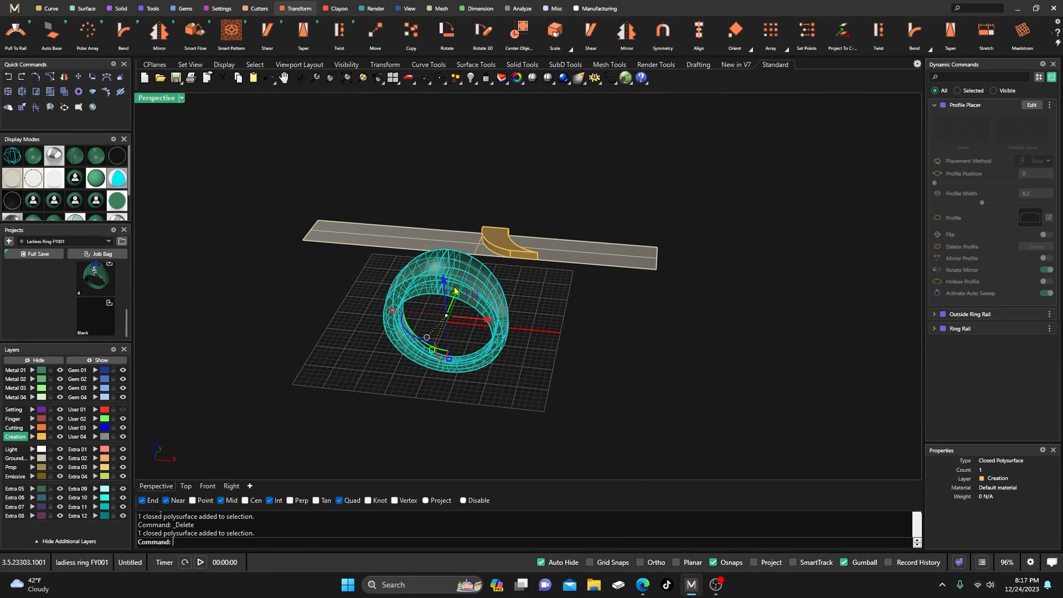
pyautogui.press('Delete')
pyautogui.keyDown('shift'); pyautogui.moveTo(535, 202); pyautogui.dragTo(425, 271); pyautogui.keyUp('shift')
pyautogui.press('Delete')
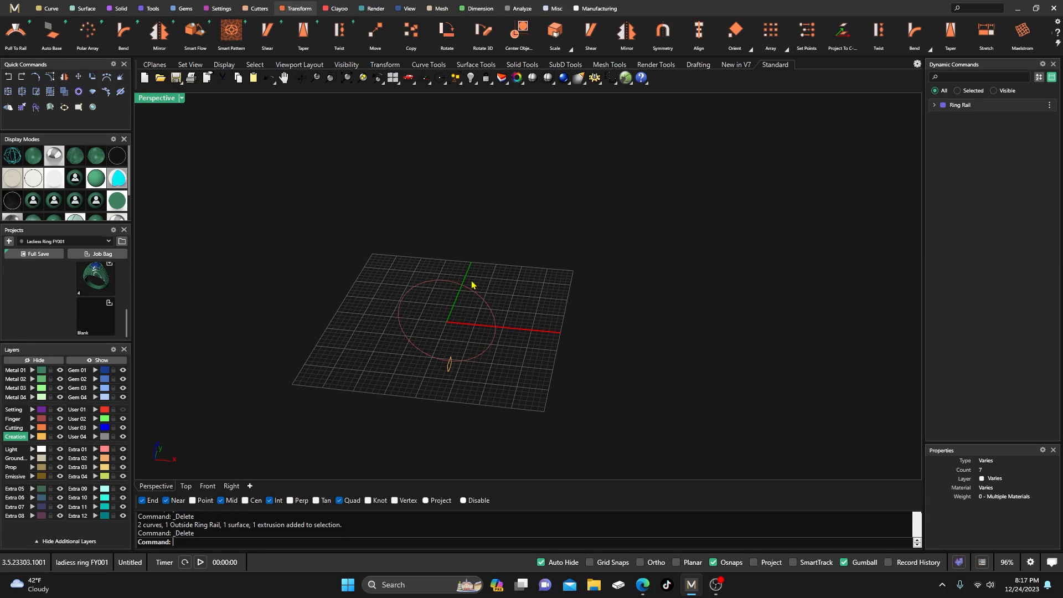
pyautogui.click(449, 372)
pyautogui.press('Delete')
# Step: Run Adjust Closed Curve Seam on the ring rail circle and accept the existing seam point
pyautogui.click(454, 285)
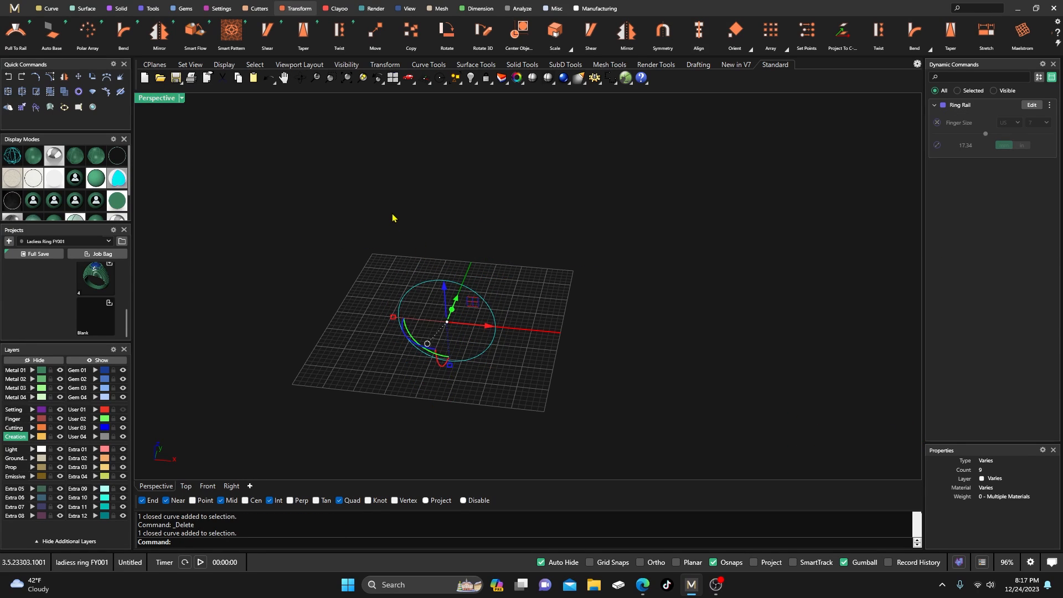
pyautogui.click(49, 8)
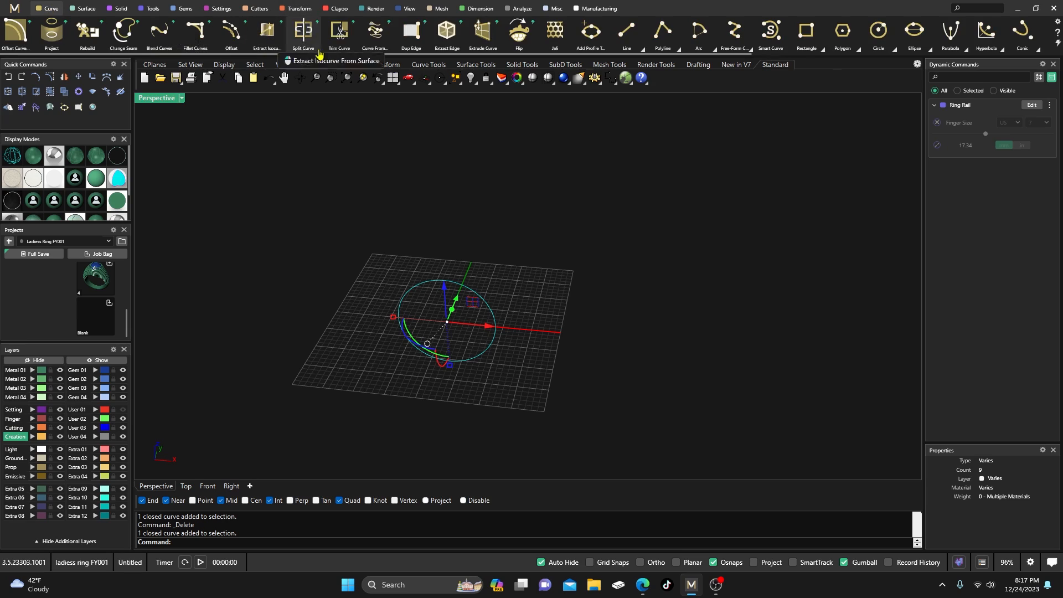
pyautogui.hscroll(5, 855, 57)
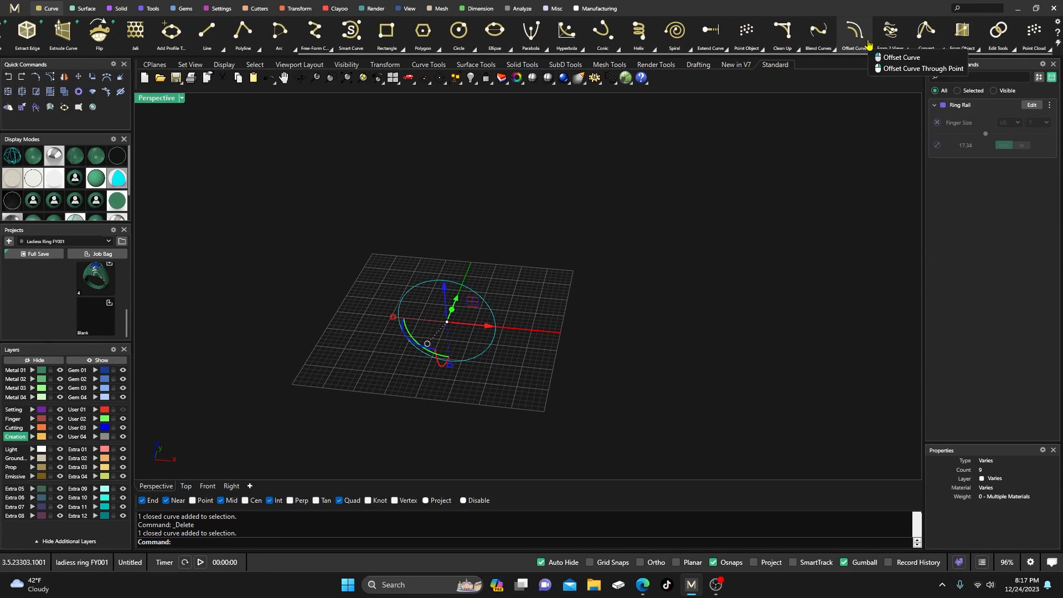
pyautogui.click(977, 48)
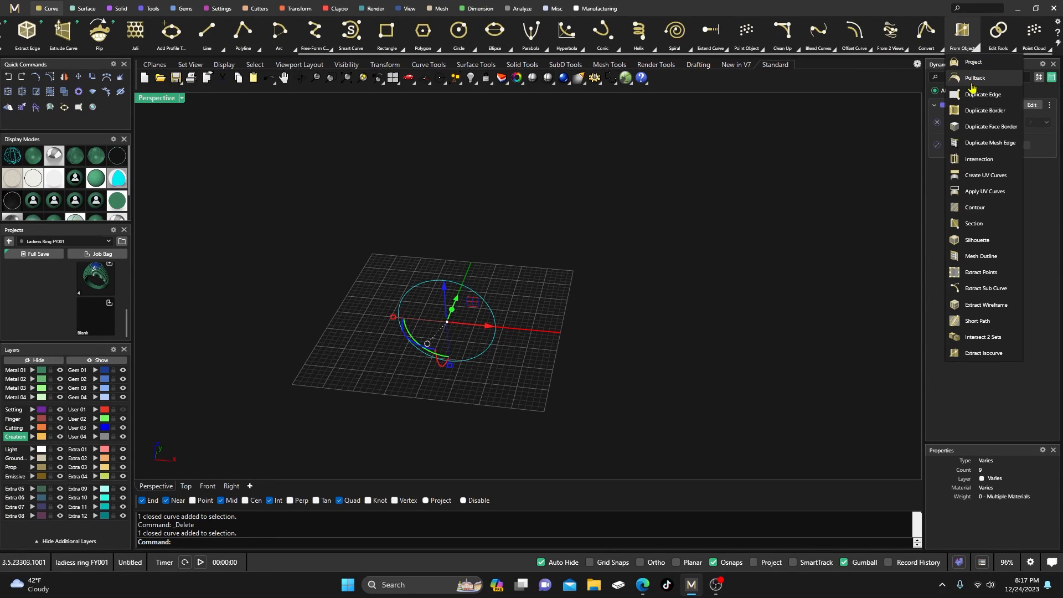
pyautogui.click(1012, 49)
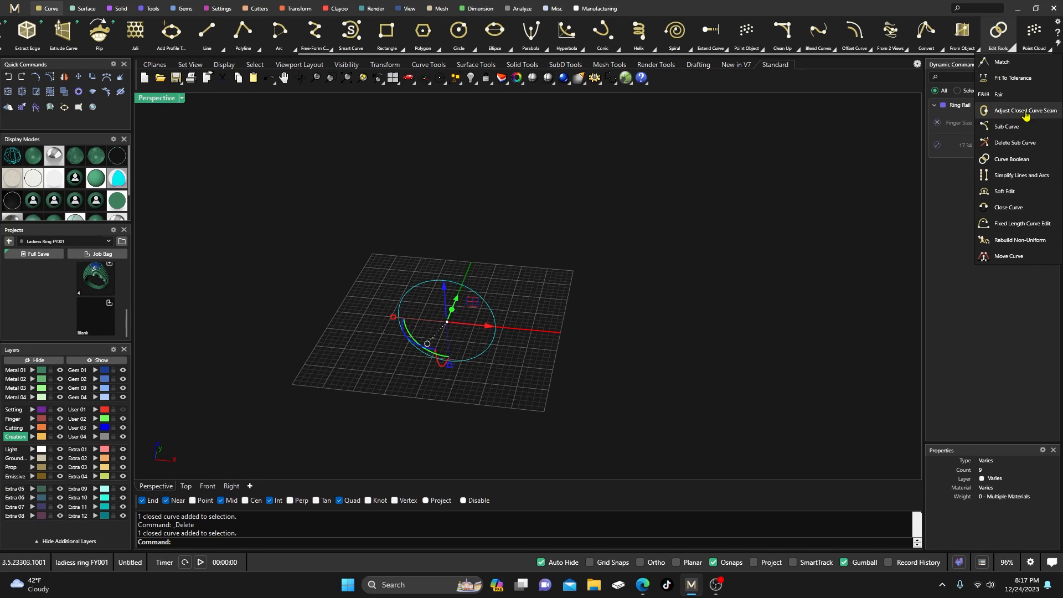
pyautogui.click(985, 113)
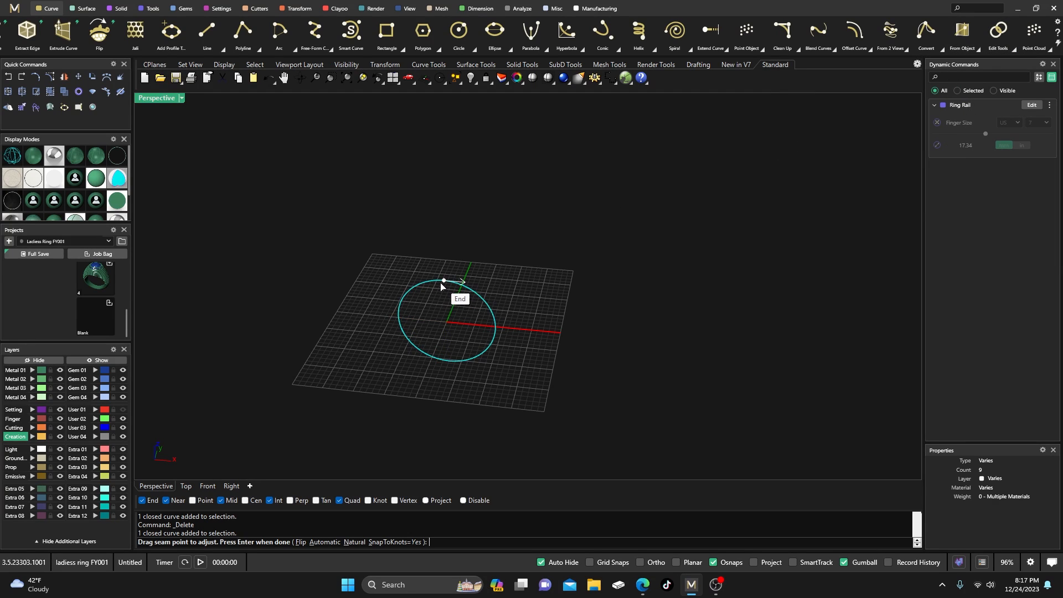
pyautogui.press('Return')
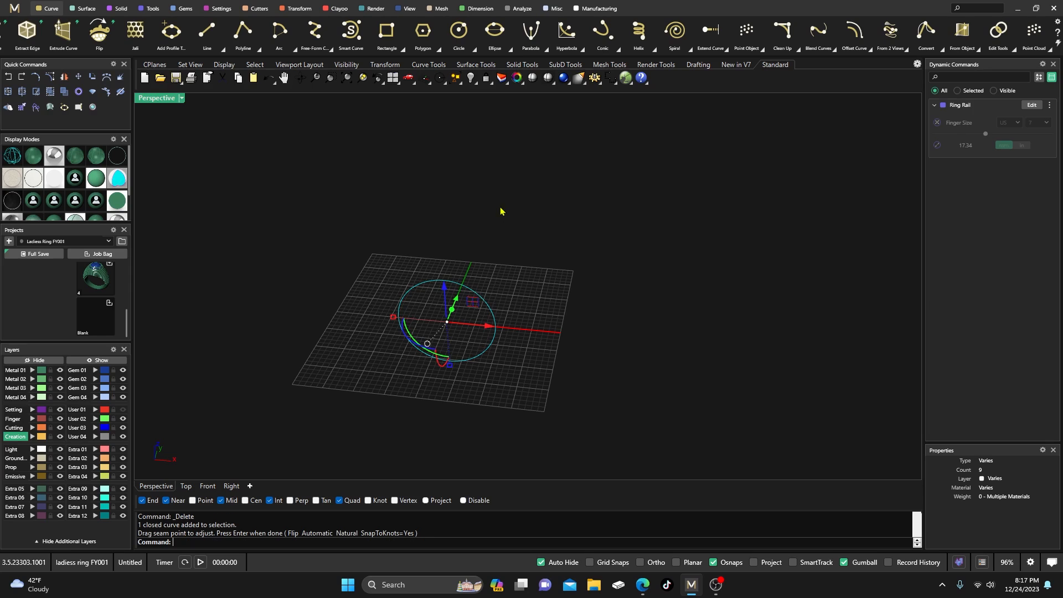
# Step: Use Change Seam to move the ring rail circle's seam to its lowest point at position 0.5
pyautogui.click(460, 284)
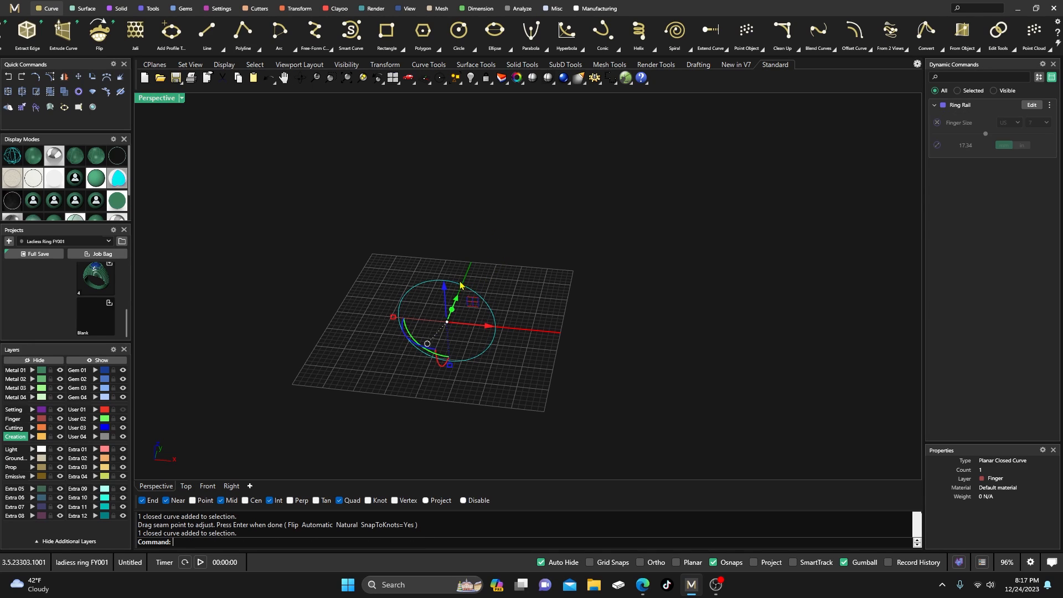
pyautogui.press('Escape')
pyautogui.click(454, 286)
pyautogui.press('Escape')
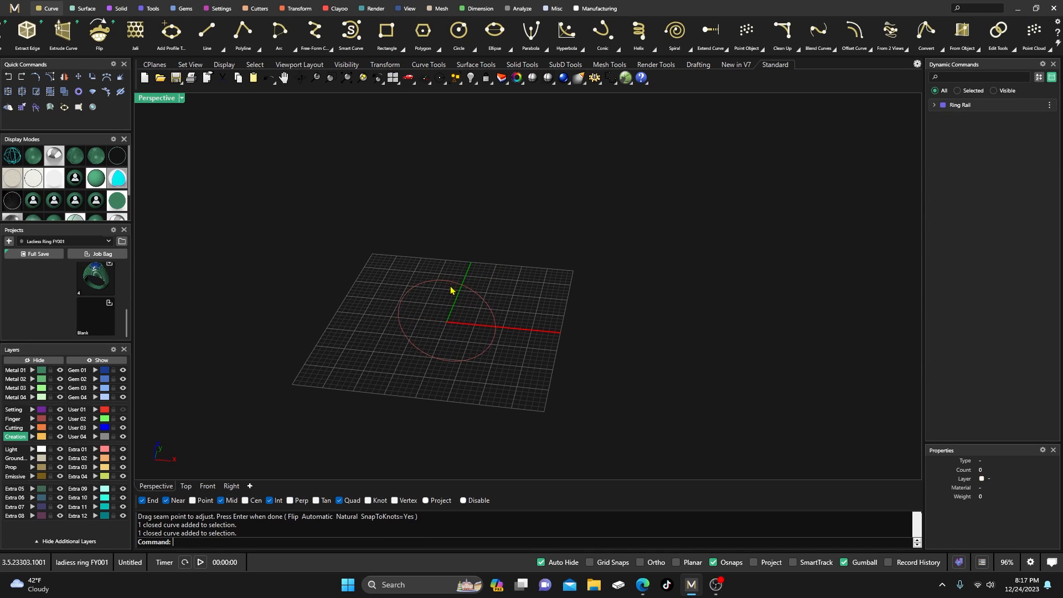
pyautogui.click(453, 283)
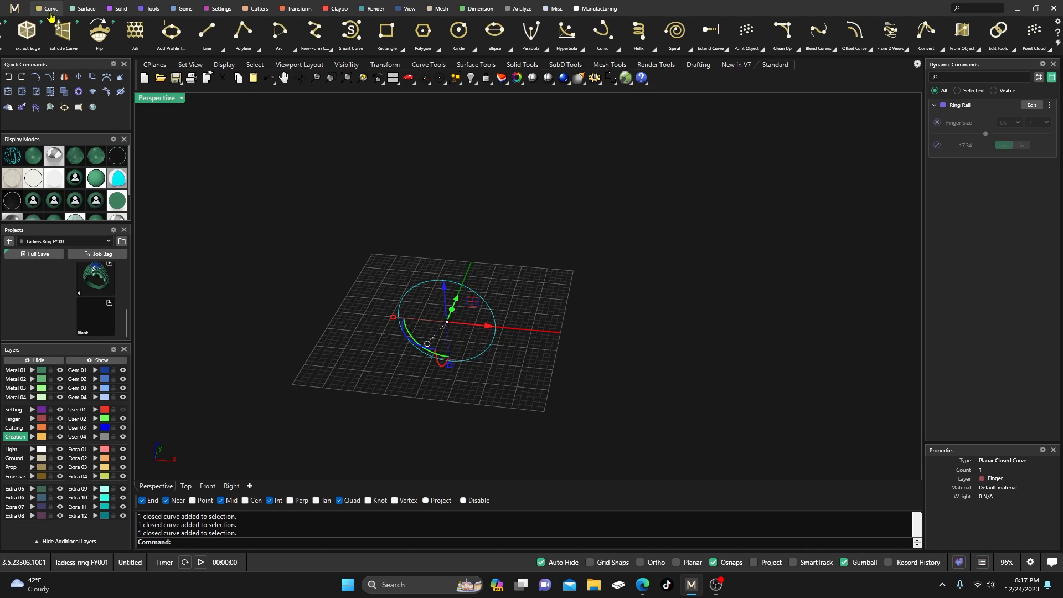
pyautogui.scroll(8, 83, 31)
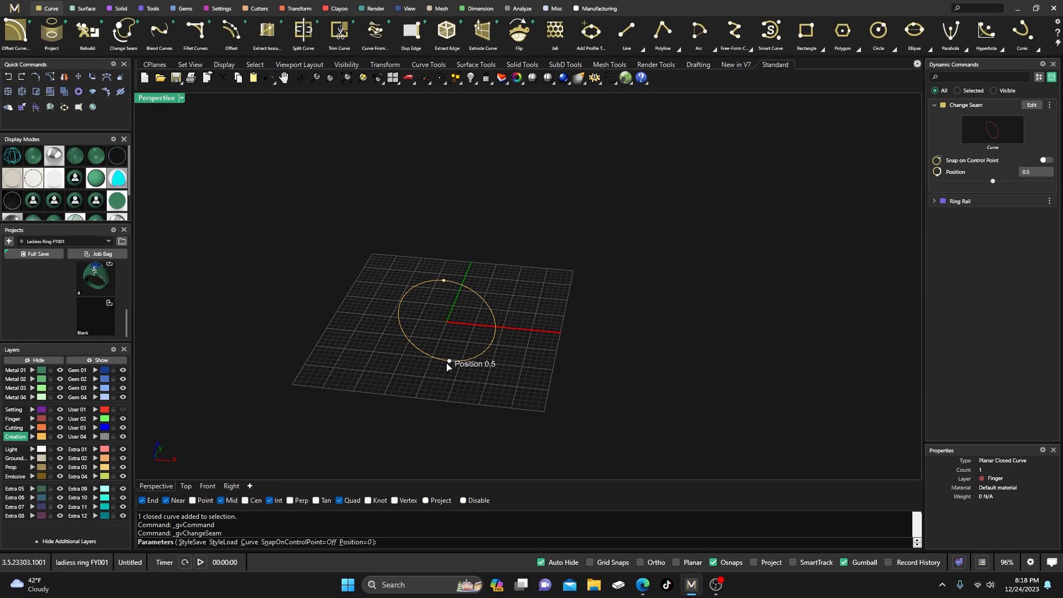
pyautogui.moveTo(447, 364); pyautogui.dragTo(447, 363)
pyautogui.rightClick(443, 320)
# Step: Reopen the Change Seam parameters of the circle for review and close them without edits
pyautogui.click(441, 289)
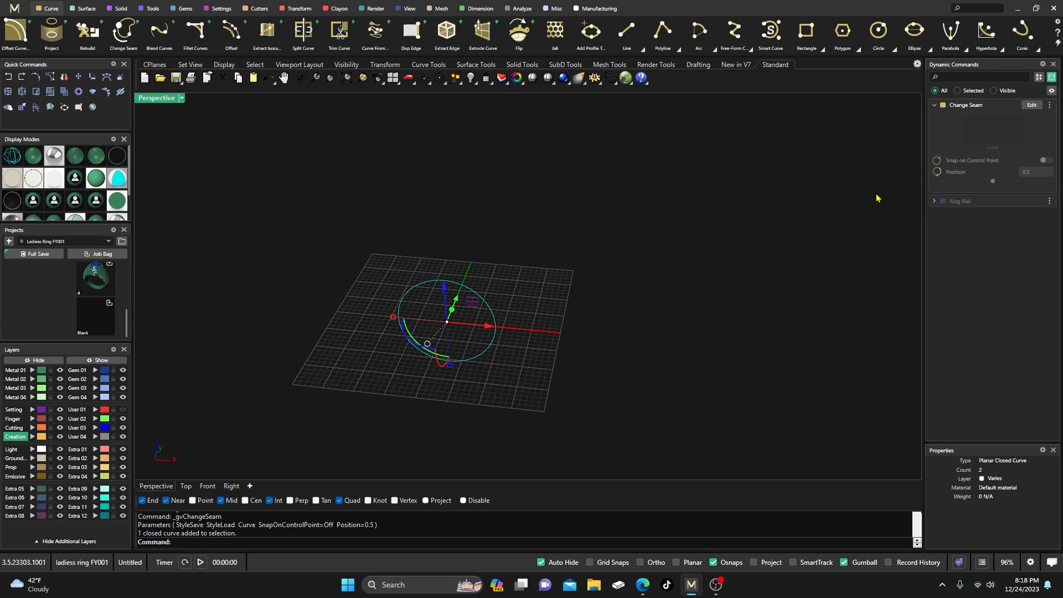
pyautogui.click(1030, 105)
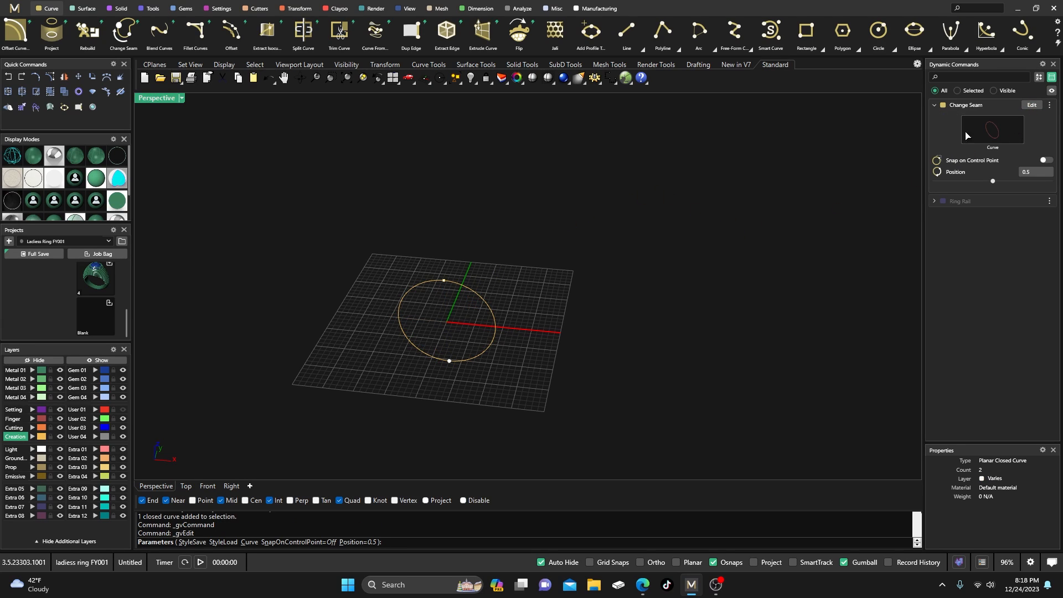
pyautogui.rightClick(613, 258)
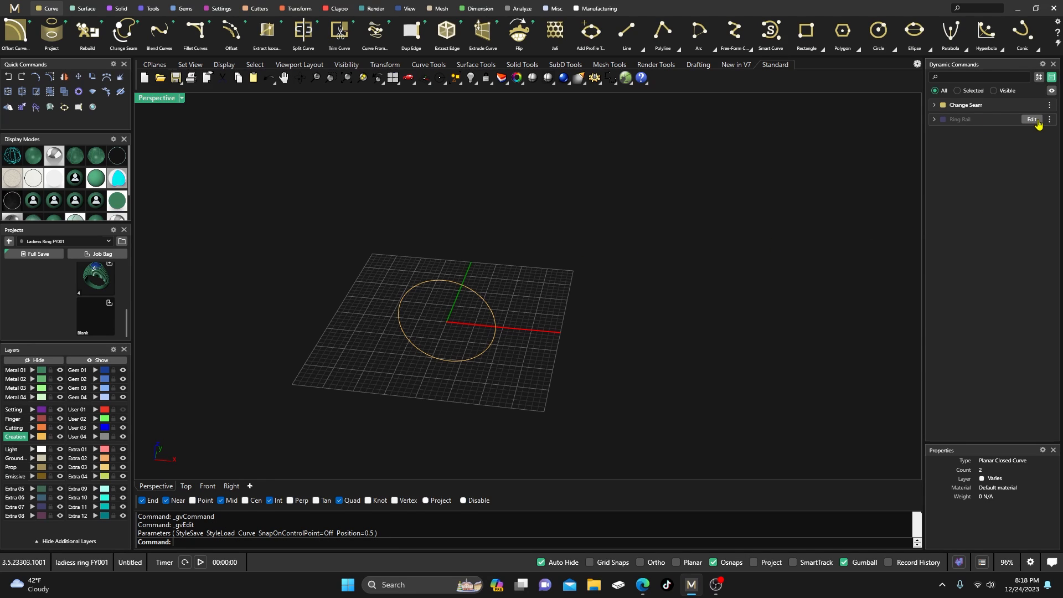
# Step: Edit the Ring Rail and set its finger size to US 10
pyautogui.click(1031, 119)
pyautogui.click(1046, 138)
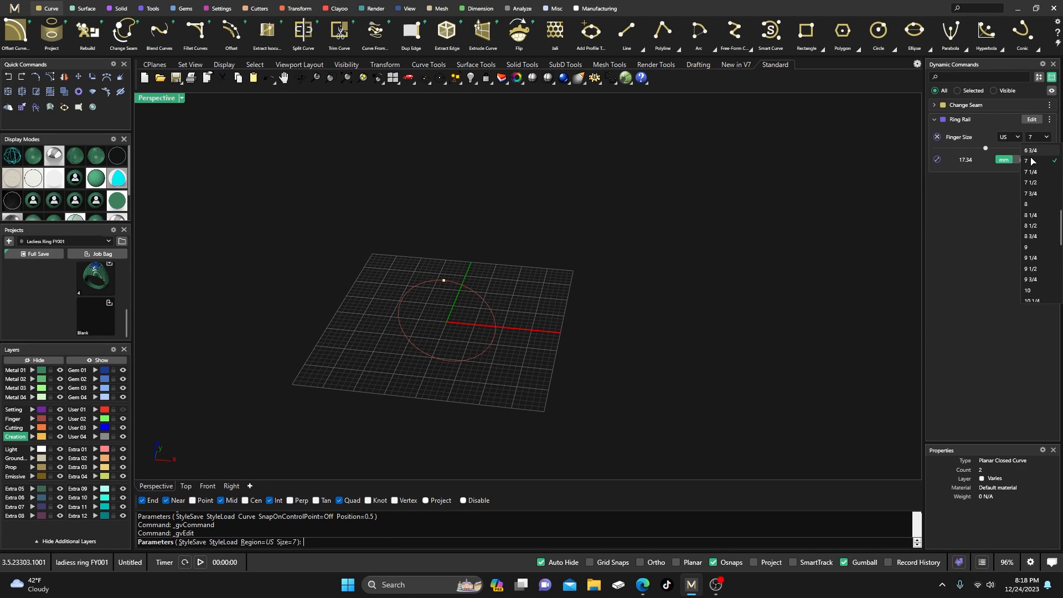
pyautogui.click(1031, 292)
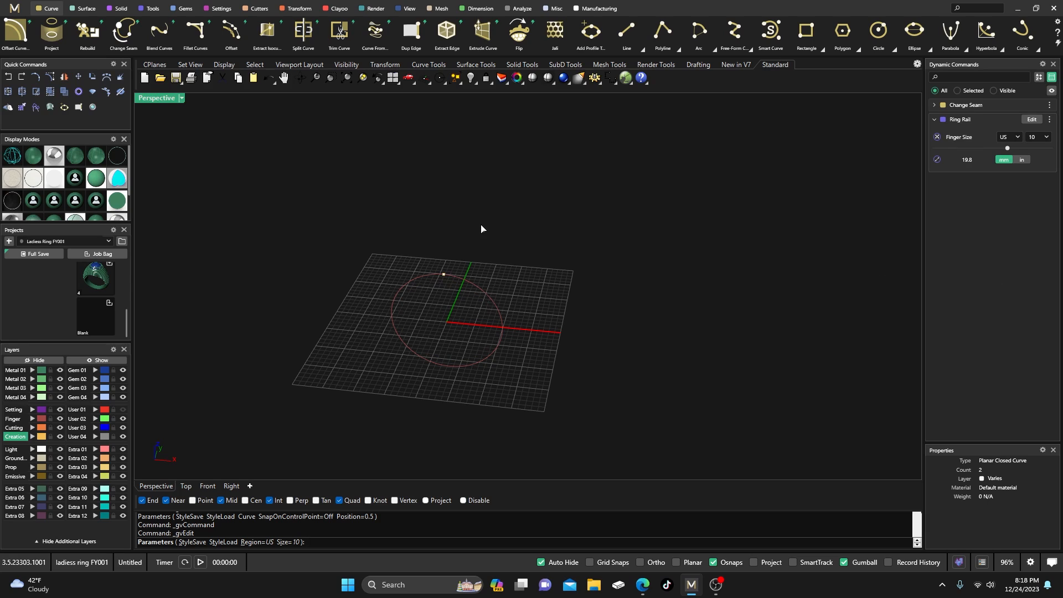
# Step: Recheck the circle's seam with Change Seam and accept position 0.5
pyautogui.click(463, 285)
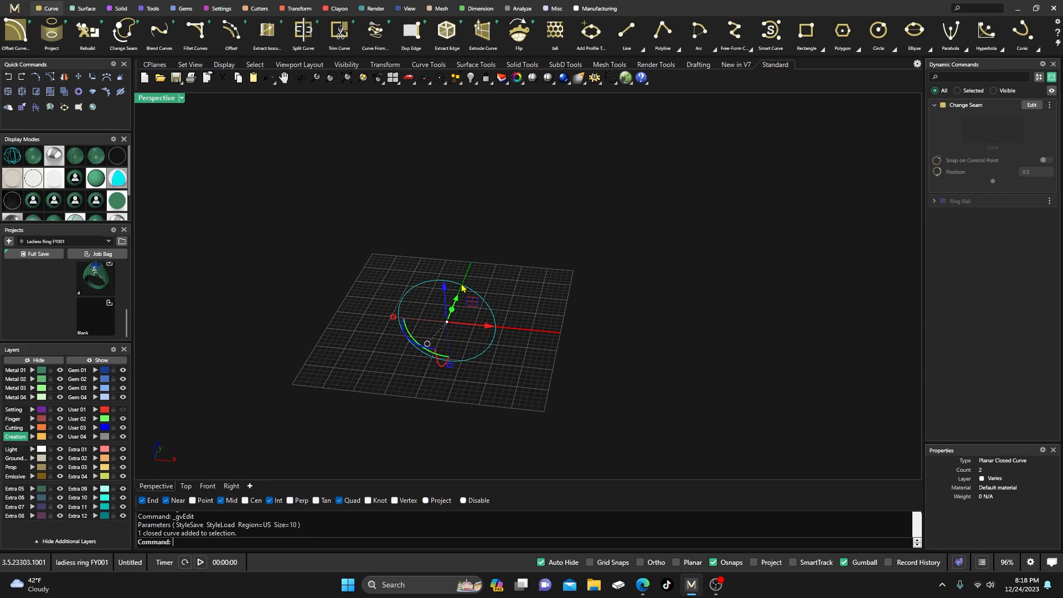
pyautogui.click(123, 30)
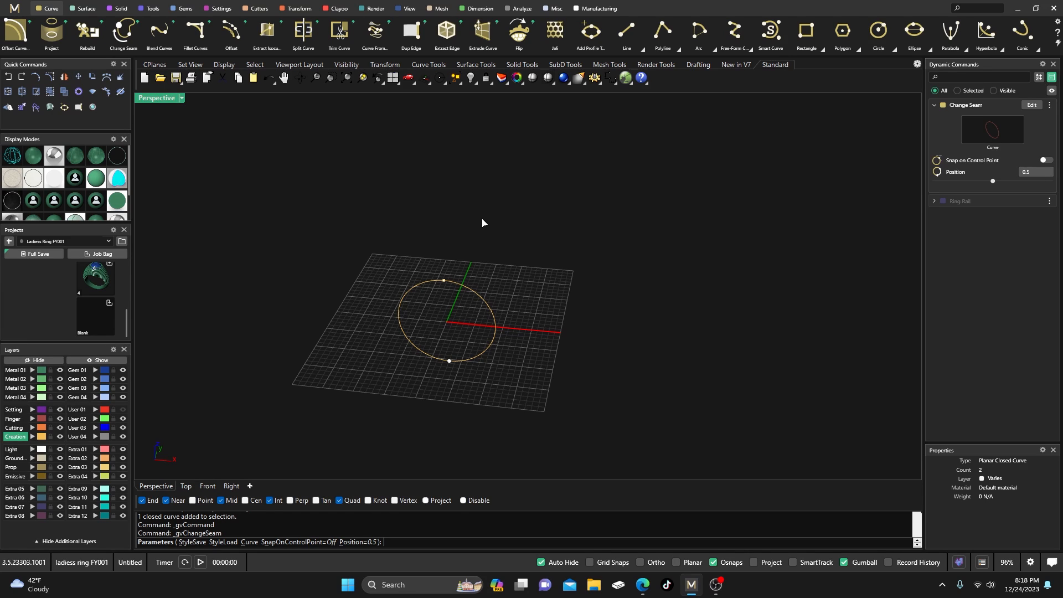
pyautogui.rightClick(484, 276)
pyautogui.click(469, 291)
pyautogui.moveTo(436, 255); pyautogui.dragTo(347, 189, button='right')
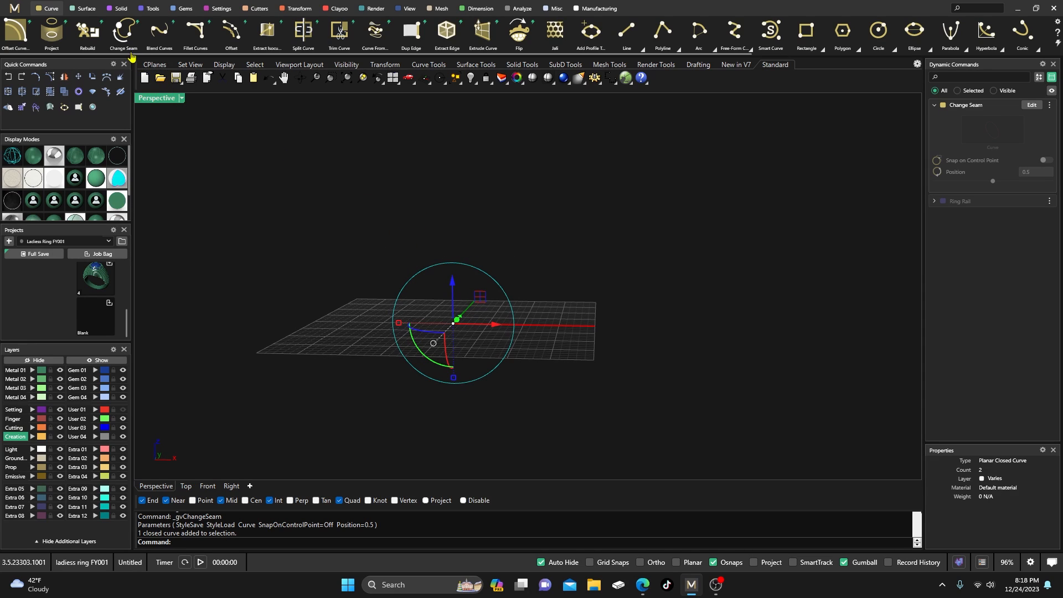
# Step: Create an Outside Ring Rail around the finger circle with 2 mm top, 1.8 mm side and 1.8 mm bottom thickness
pyautogui.click(285, 147)
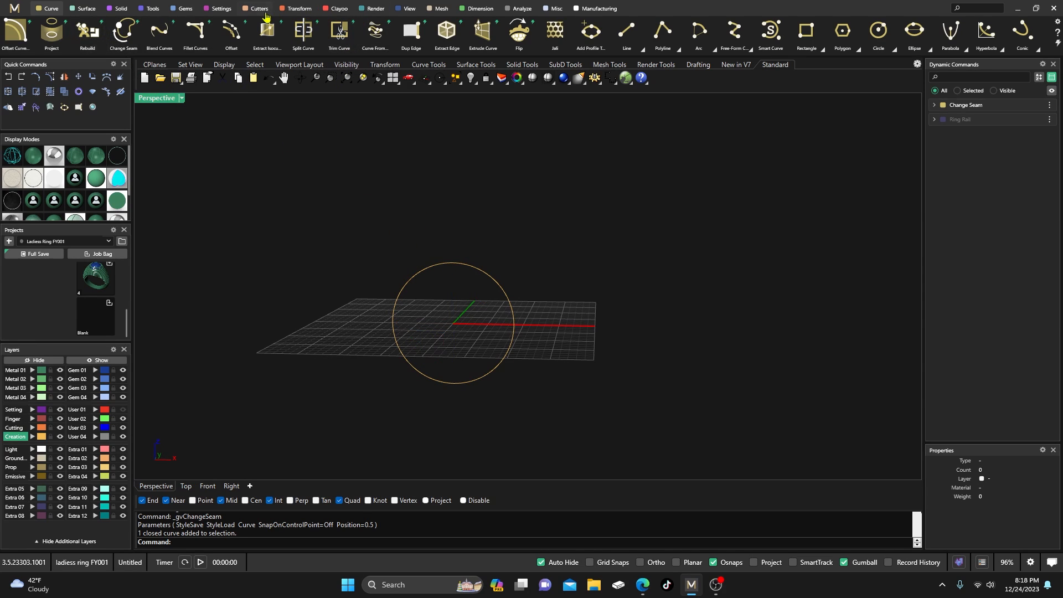
pyautogui.click(185, 10)
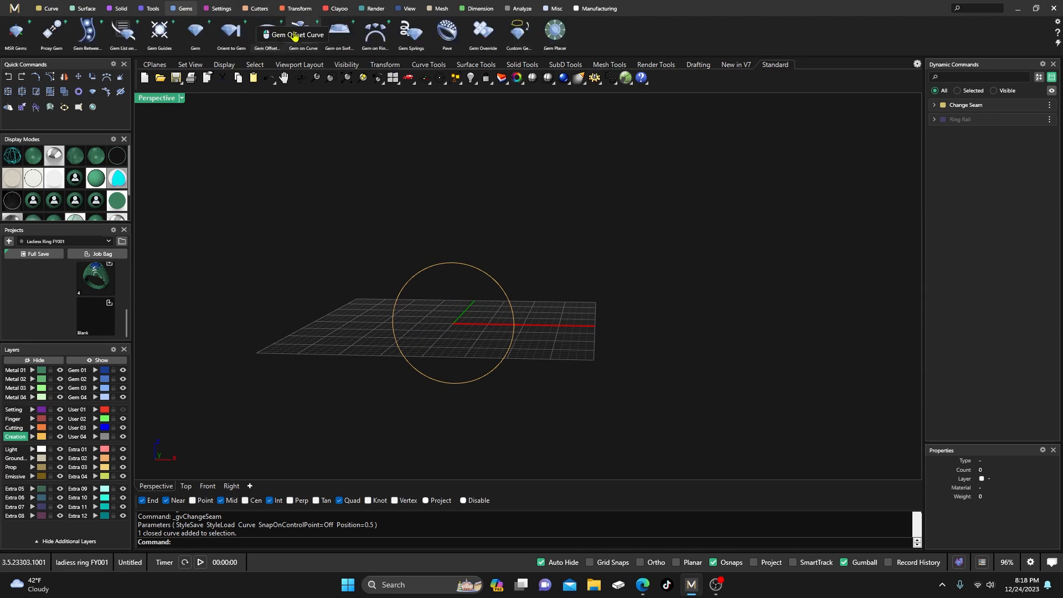
pyautogui.click(153, 10)
pyautogui.click(304, 33)
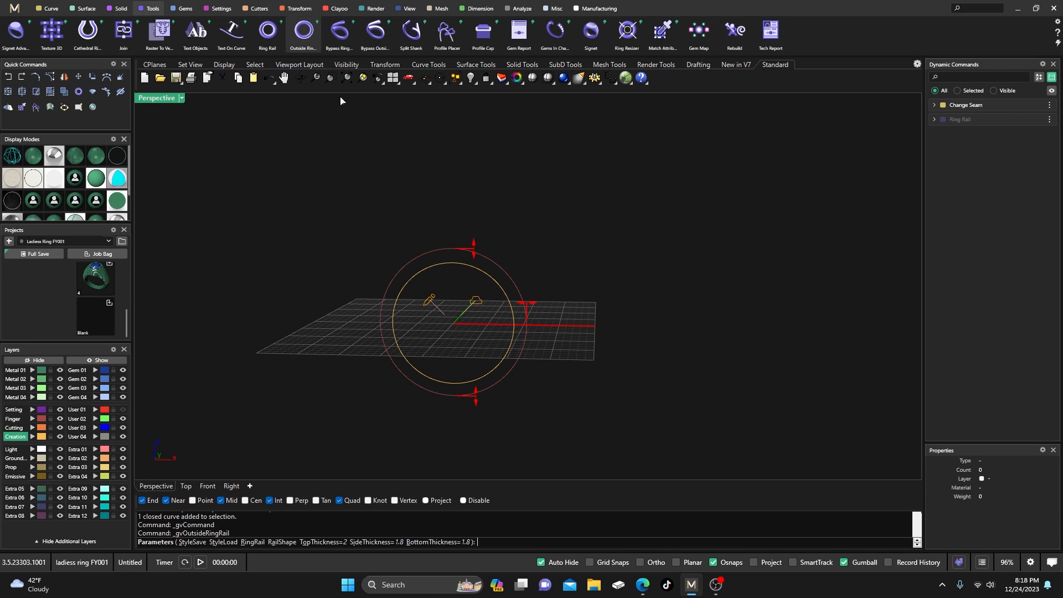
pyautogui.press('Return')
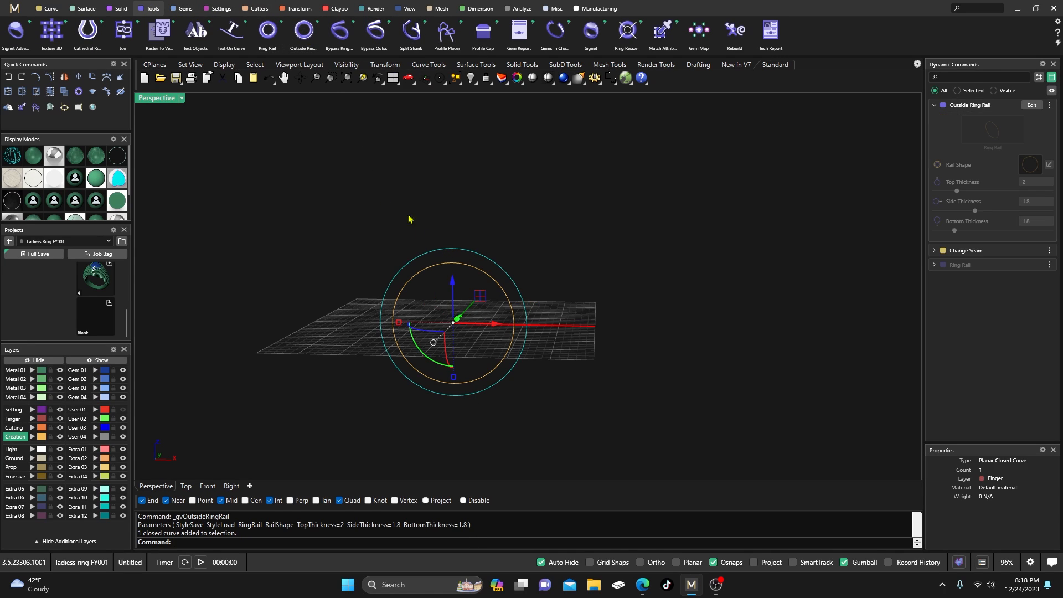
# Step: Use Change Seam to move the outside ring rail's seam to its lowest point at position 0.5
pyautogui.click(84, 9)
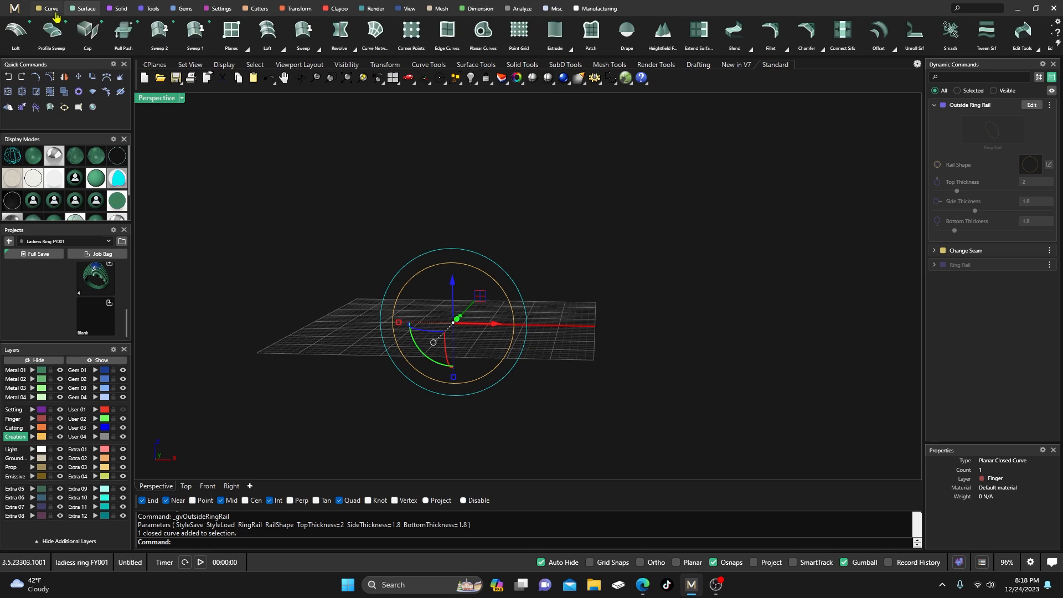
pyautogui.click(50, 8)
pyautogui.click(123, 31)
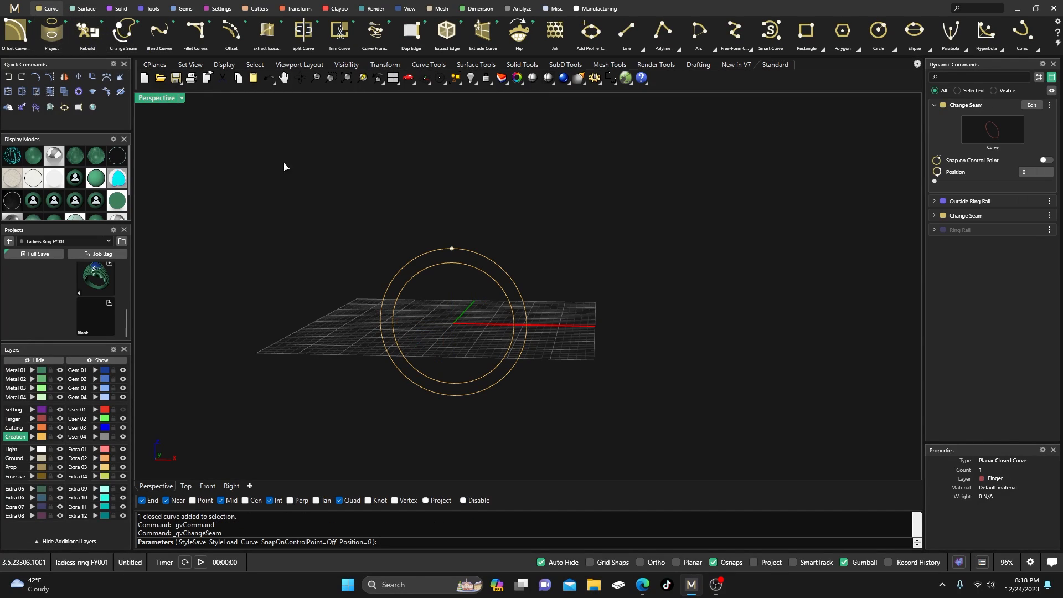
pyautogui.moveTo(452, 250); pyautogui.dragTo(454, 396)
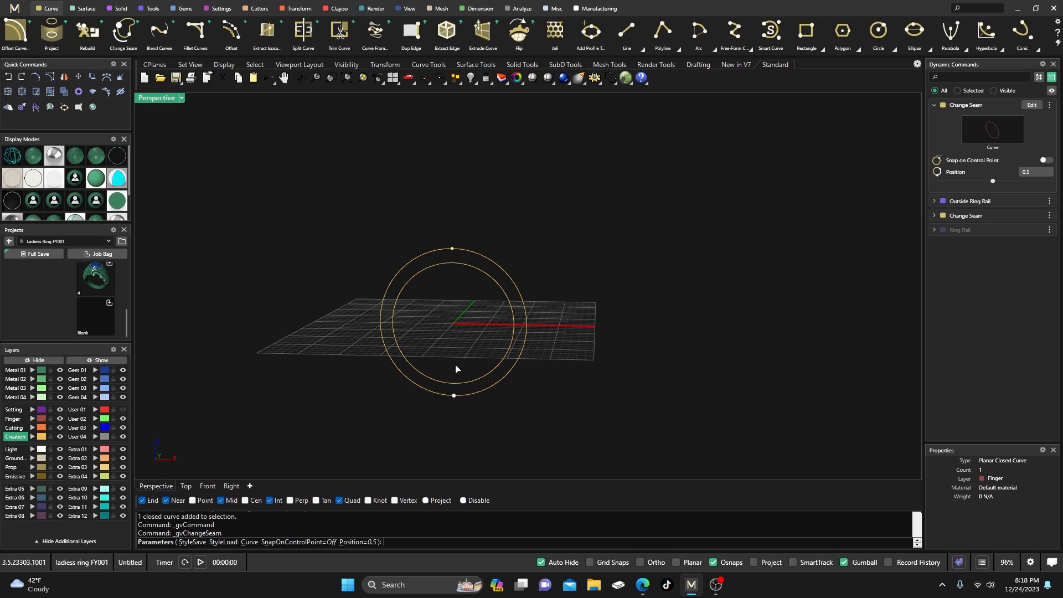
pyautogui.rightClick(453, 321)
# Step: Assign the inner and outside ring rail curves to the Finger layer
pyautogui.moveTo(454, 321); pyautogui.dragTo(424, 349, button='right')
pyautogui.moveTo(446, 306); pyautogui.dragTo(388, 223)
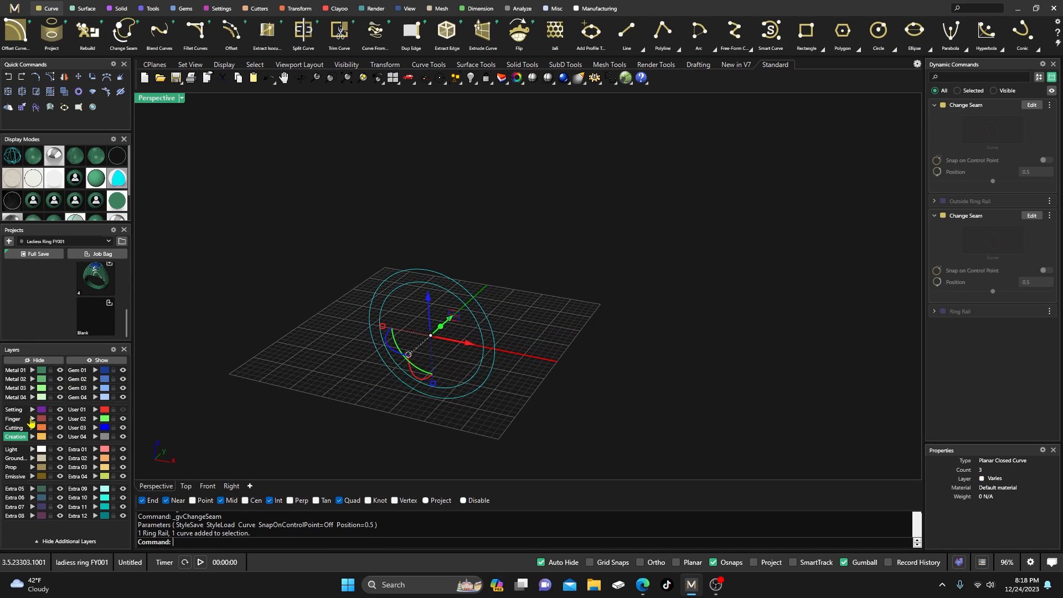
pyautogui.click(31, 418)
pyautogui.click(331, 247)
# Step: Use Profile Placer on the inner rail with profiles at its lowest and highest points, the upper 6.3 mm wide and 2 mm high, Rotate Mirror off
pyautogui.click(434, 288)
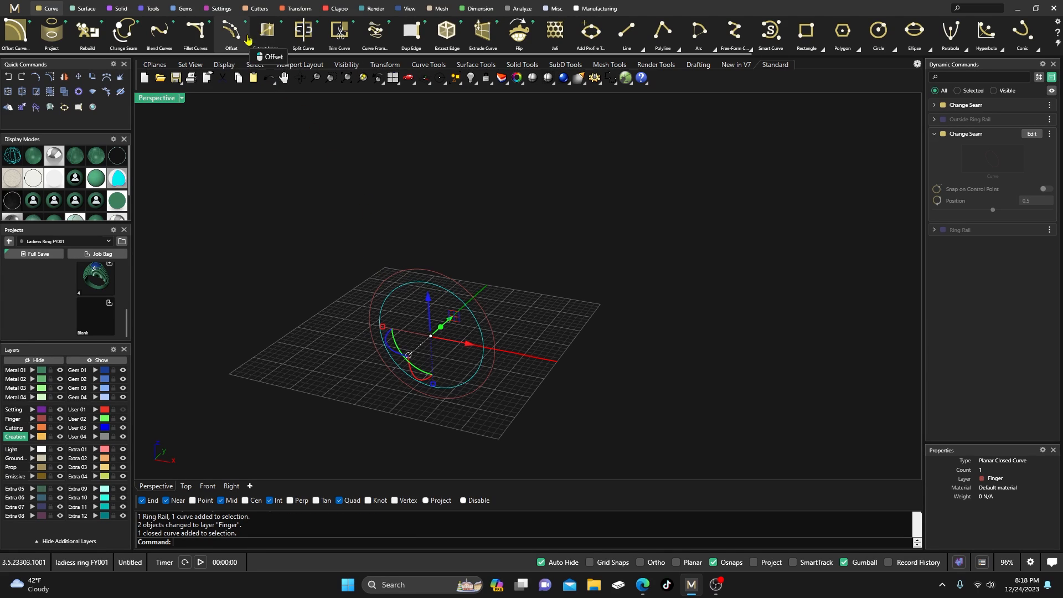
pyautogui.click(153, 8)
pyautogui.click(446, 34)
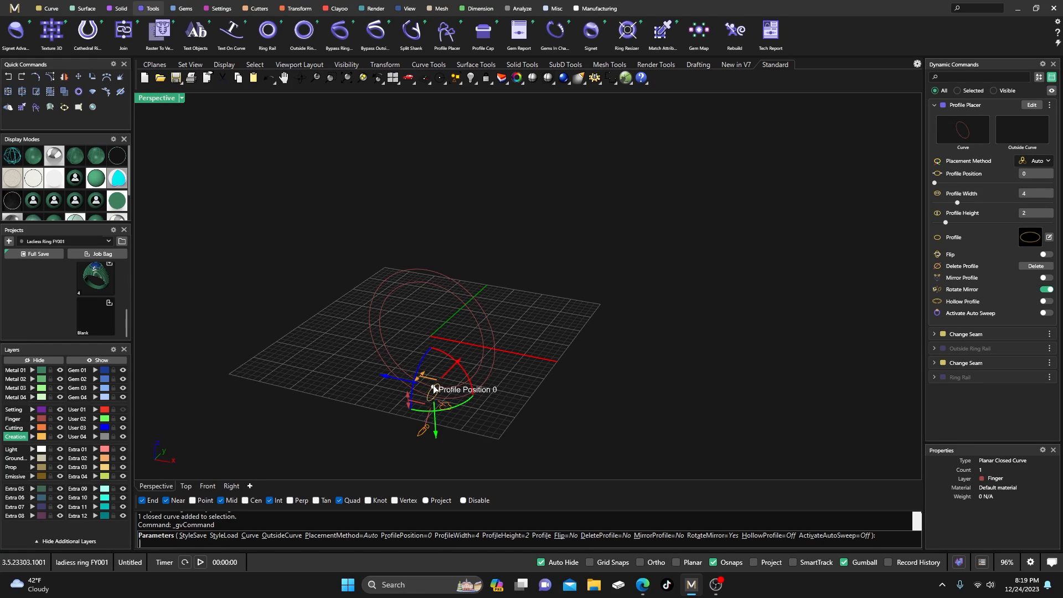
pyautogui.click(428, 286)
pyautogui.moveTo(547, 331)
pyautogui.mouseDown(button='right')
pyautogui.moveTo(508, 297)
pyautogui.moveTo(473, 287)
pyautogui.mouseUp(button='right')
pyautogui.moveTo(437, 256); pyautogui.dragTo(446, 257)
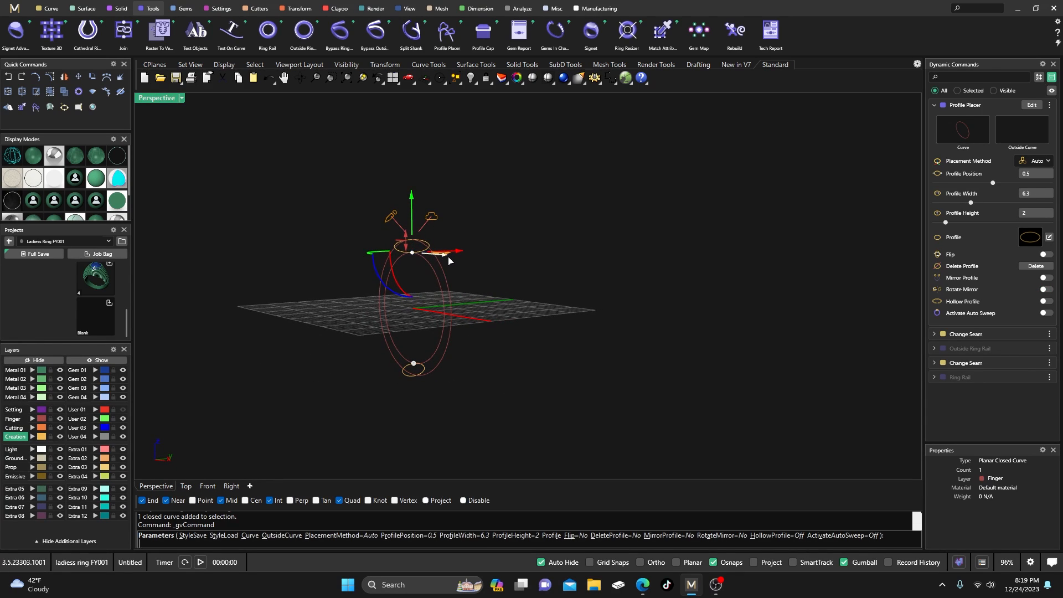
pyautogui.moveTo(495, 325); pyautogui.dragTo(520, 334, button='right')
pyautogui.rightClick(512, 332)
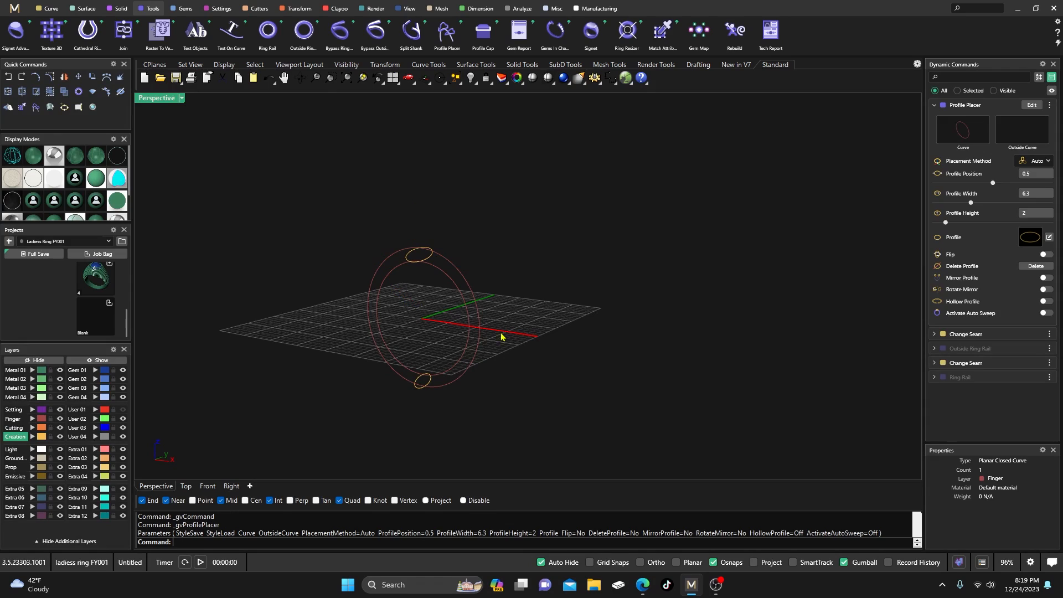
# Step: Edit the Outside Ring Rail and raise its top thickness to 4.3 mm
pyautogui.click(480, 334)
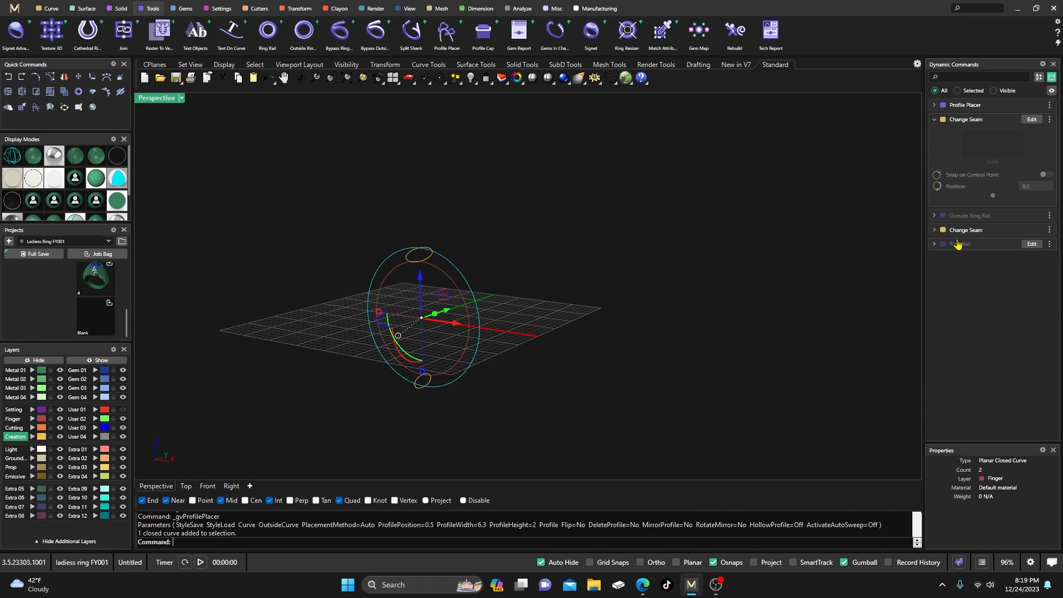
pyautogui.click(1031, 216)
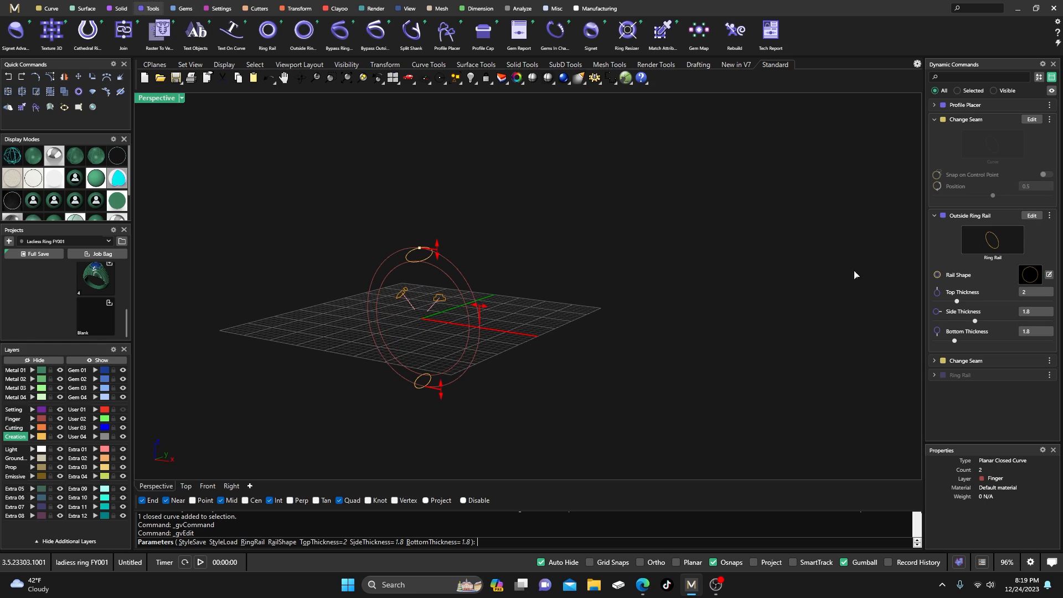
pyautogui.moveTo(437, 250); pyautogui.dragTo(435, 230)
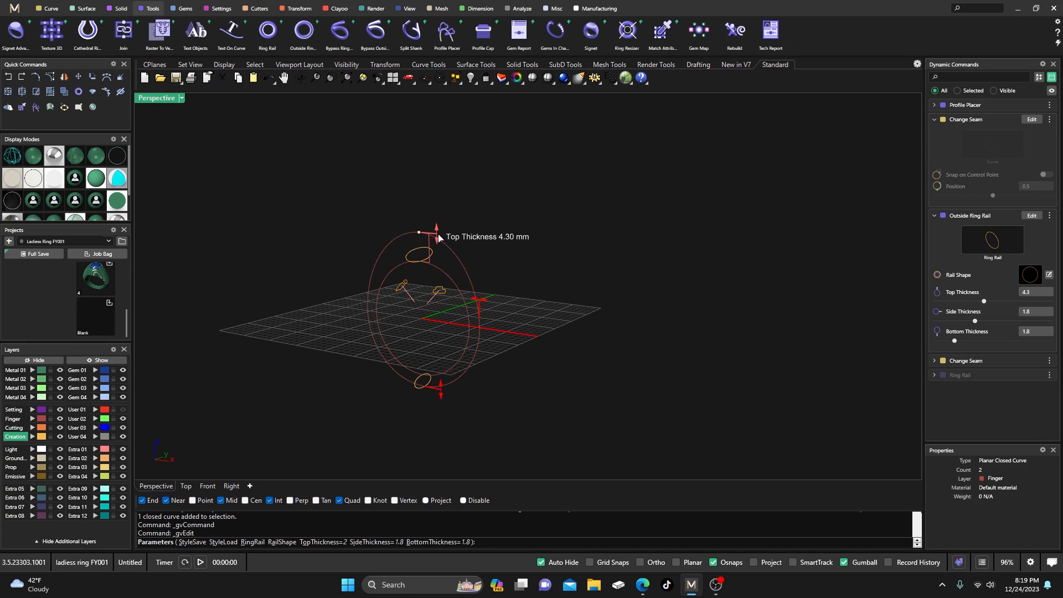
pyautogui.moveTo(541, 275); pyautogui.dragTo(555, 282, button='right')
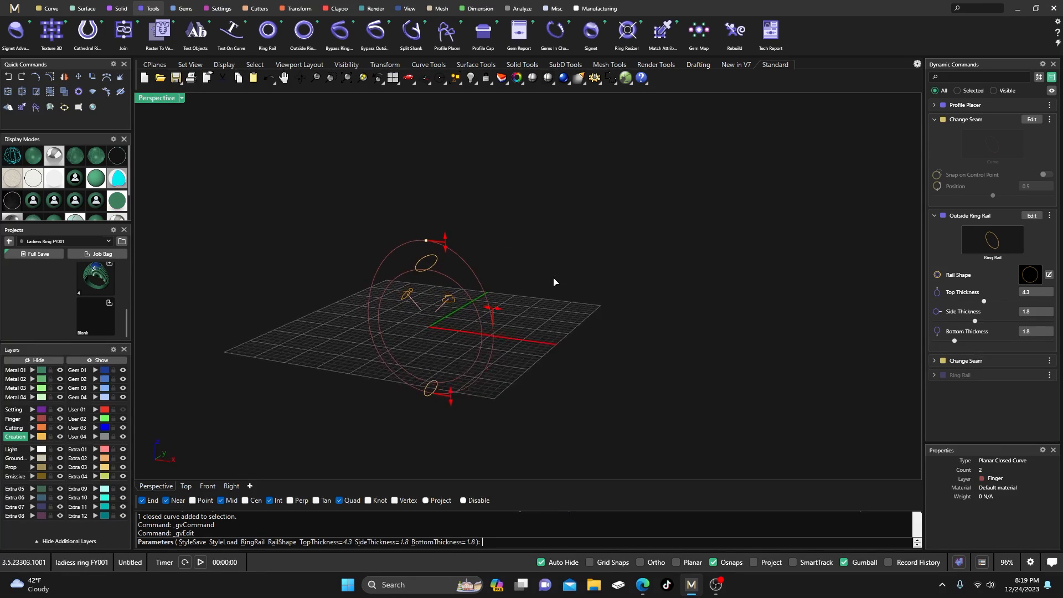
pyautogui.rightClick(795, 249)
# Step: Edit the Profile Placer to use the outside rail as its outside curve and activate Auto Sweep
pyautogui.click(437, 268)
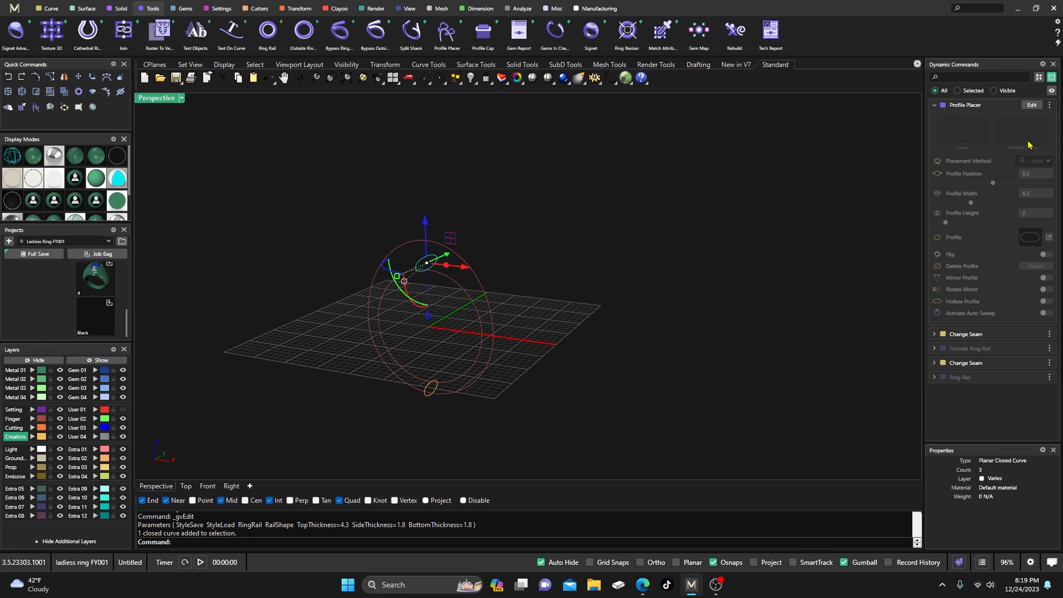
pyautogui.click(1031, 105)
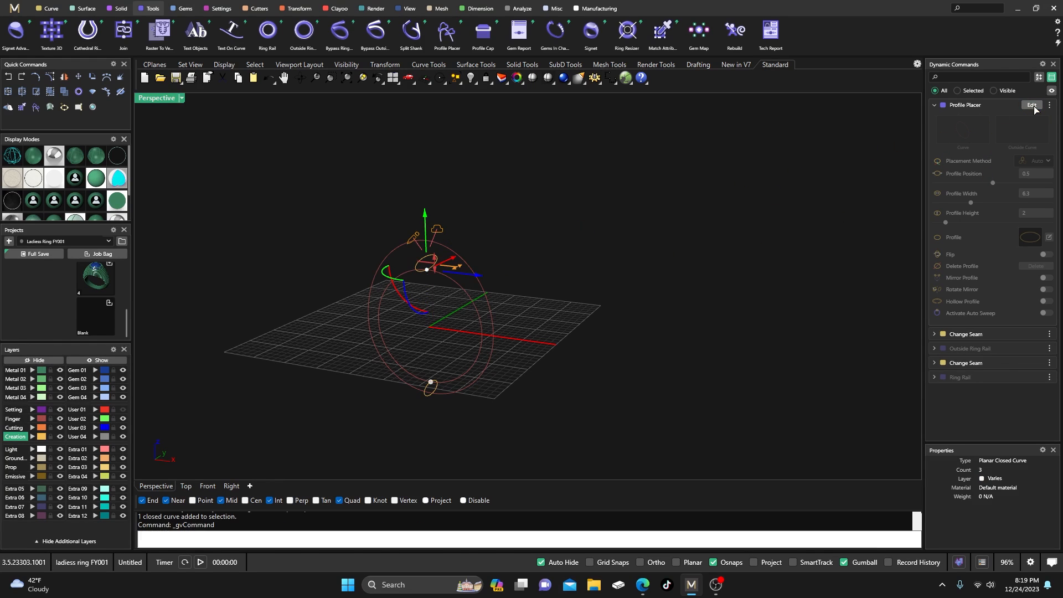
pyautogui.click(485, 306)
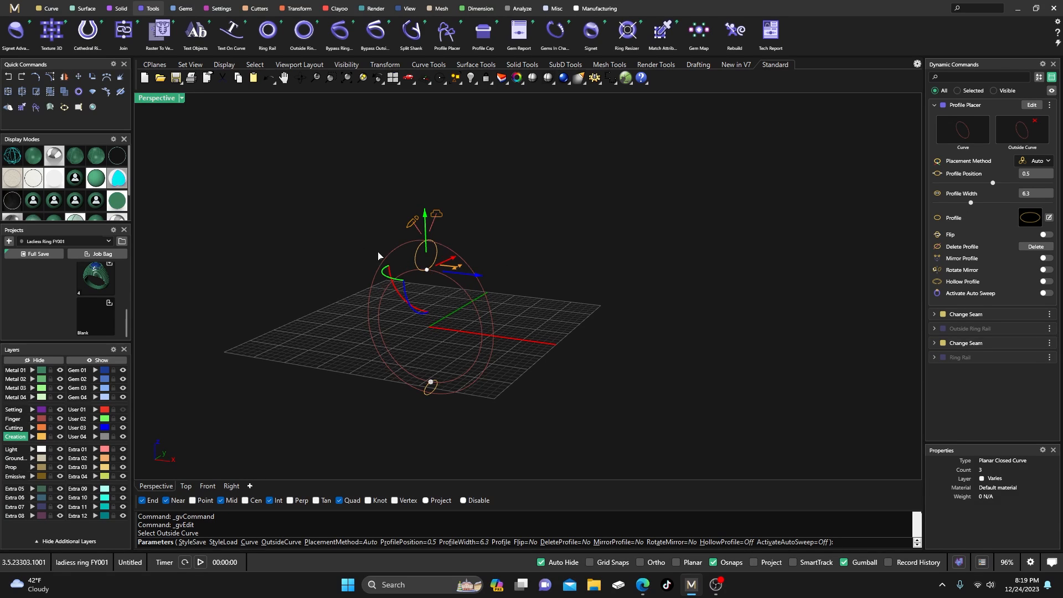
pyautogui.click(1045, 292)
pyautogui.moveTo(673, 275); pyautogui.dragTo(514, 269, button='right')
pyautogui.scroll(3, 514, 270)
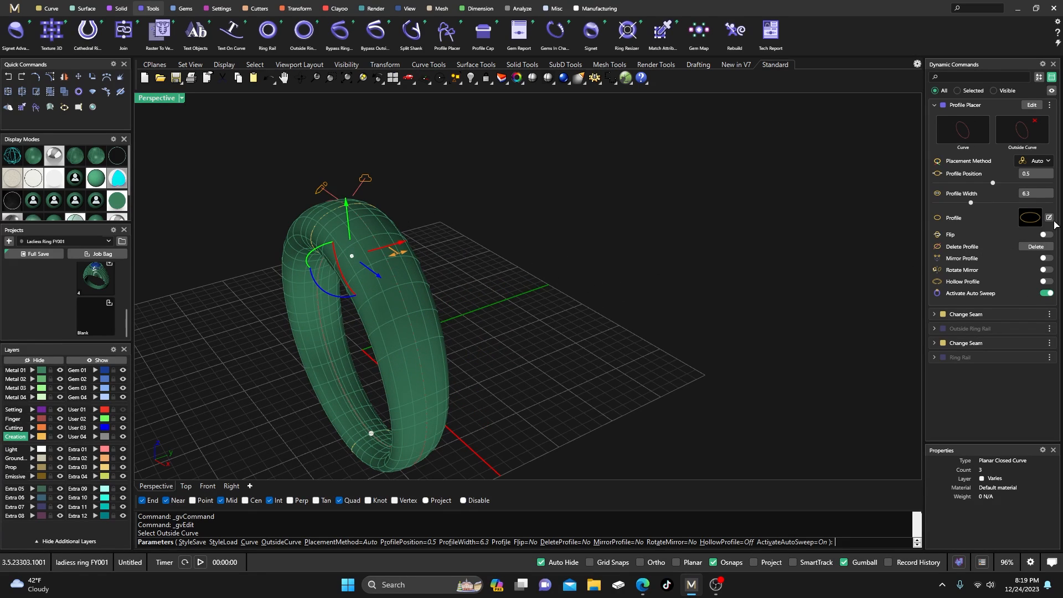
# Step: Replace the upper profile with shank profile 16 from the library and accept the swept ring
pyautogui.scroll(-4, 526, 236)
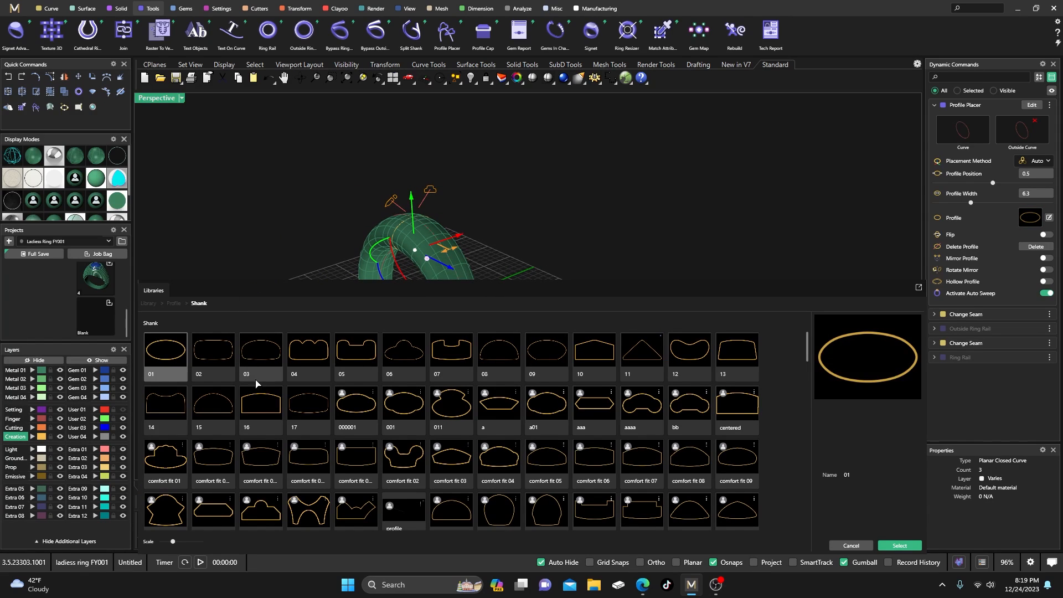
pyautogui.click(260, 396)
pyautogui.doubleClick(261, 397)
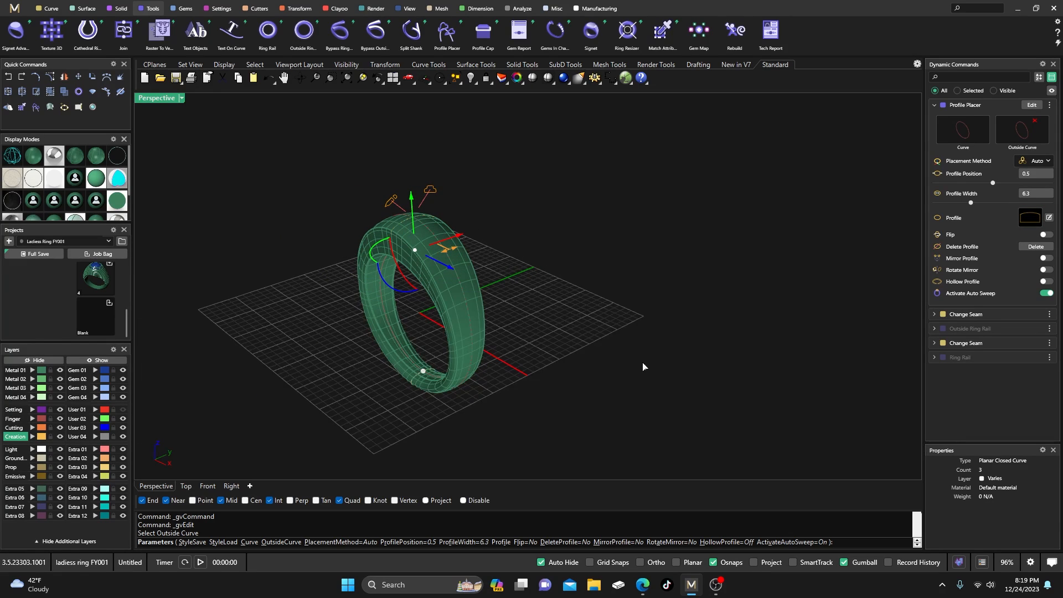
pyautogui.moveTo(590, 301); pyautogui.dragTo(548, 282, button='right')
pyautogui.scroll(5, 433, 277)
pyautogui.moveTo(432, 277); pyautogui.dragTo(426, 325, button='right')
pyautogui.scroll(-6, 426, 299)
pyautogui.scroll(6, 425, 324)
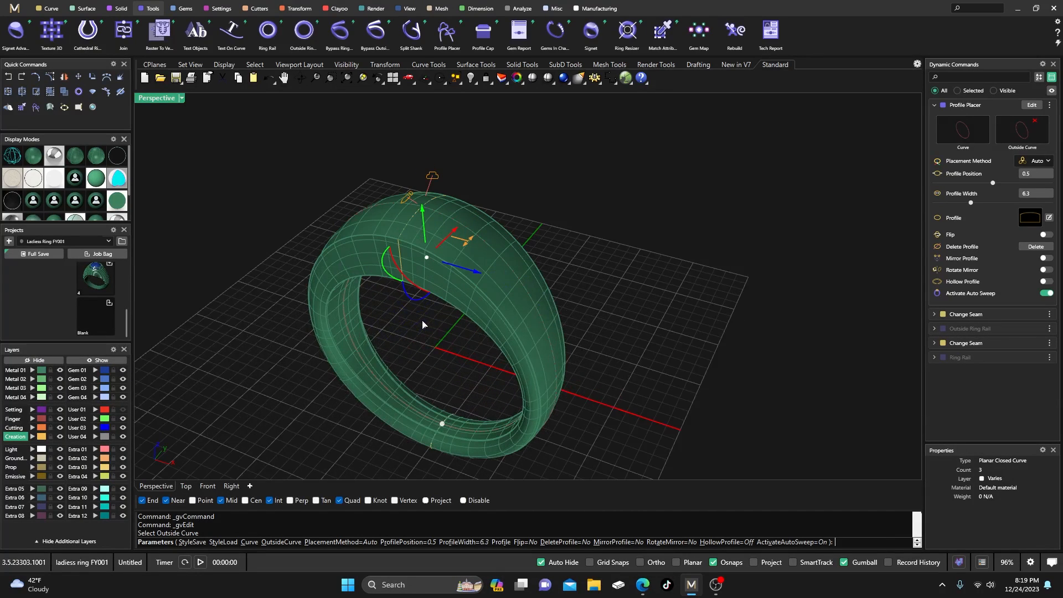
pyautogui.rightClick(422, 324)
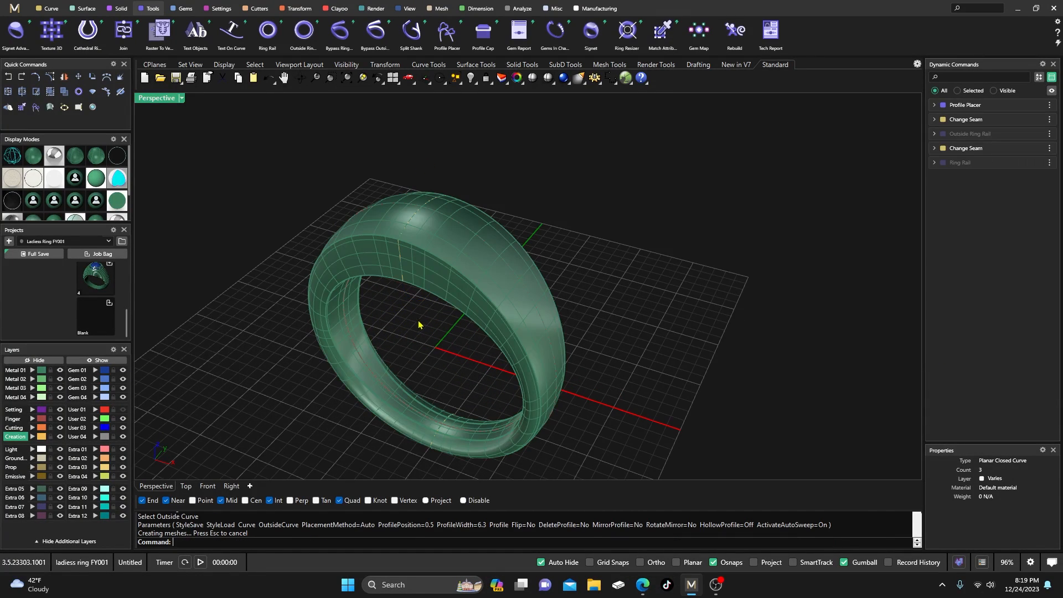
# Step: Create an Auto Base flat surface from the ring's outer surface
pyautogui.click(299, 9)
pyautogui.click(51, 32)
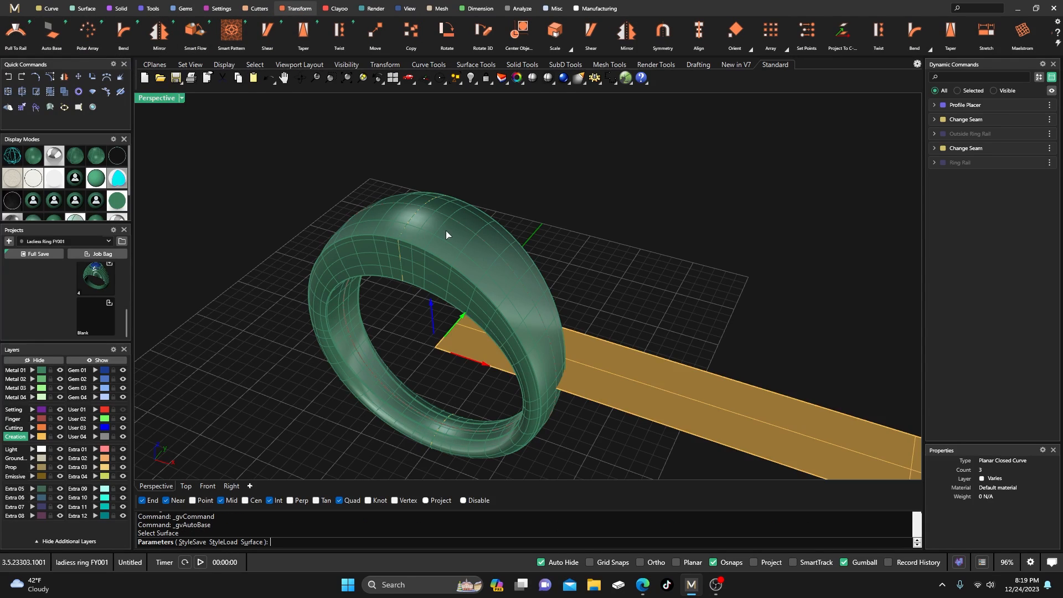
pyautogui.scroll(-4, 383, 237)
pyautogui.rightClick(635, 392)
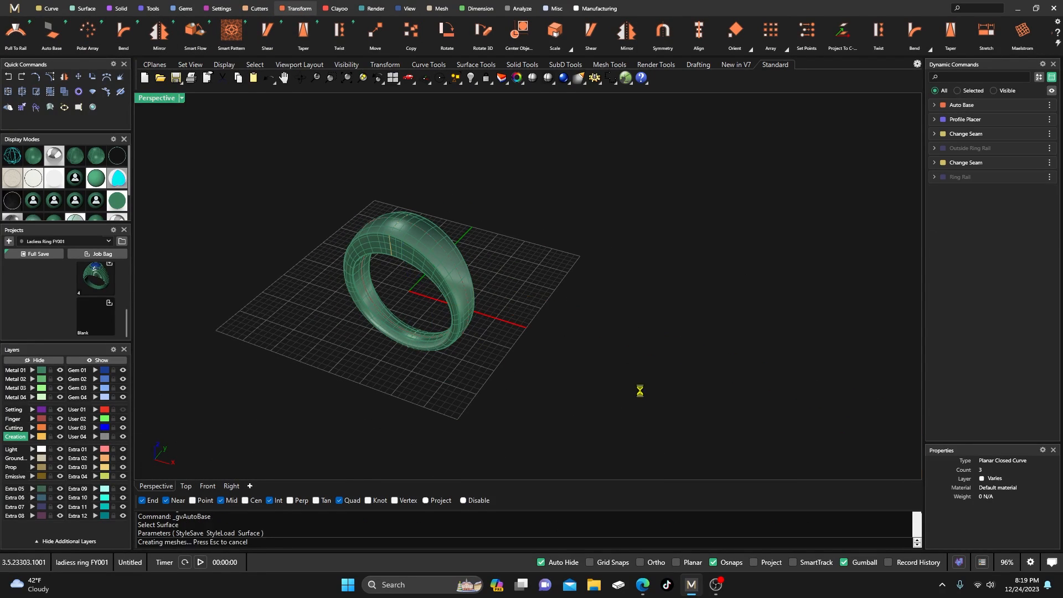
# Step: Center the flat base surface at the world origin on all axes and move it along Y behind the ring
pyautogui.moveTo(640, 389); pyautogui.dragTo(604, 312)
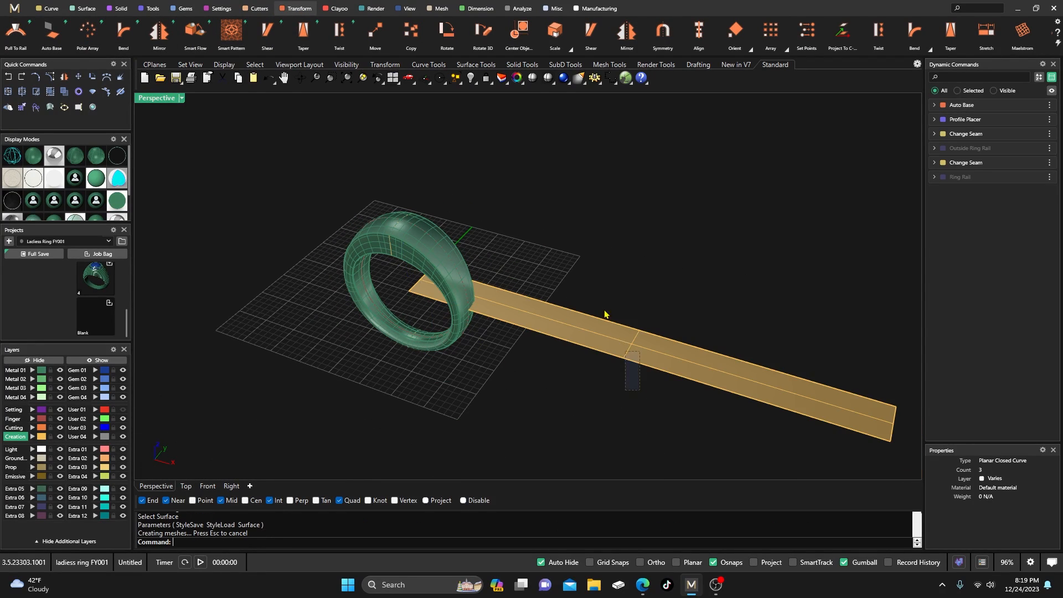
pyautogui.click(518, 31)
pyautogui.rightClick(503, 241)
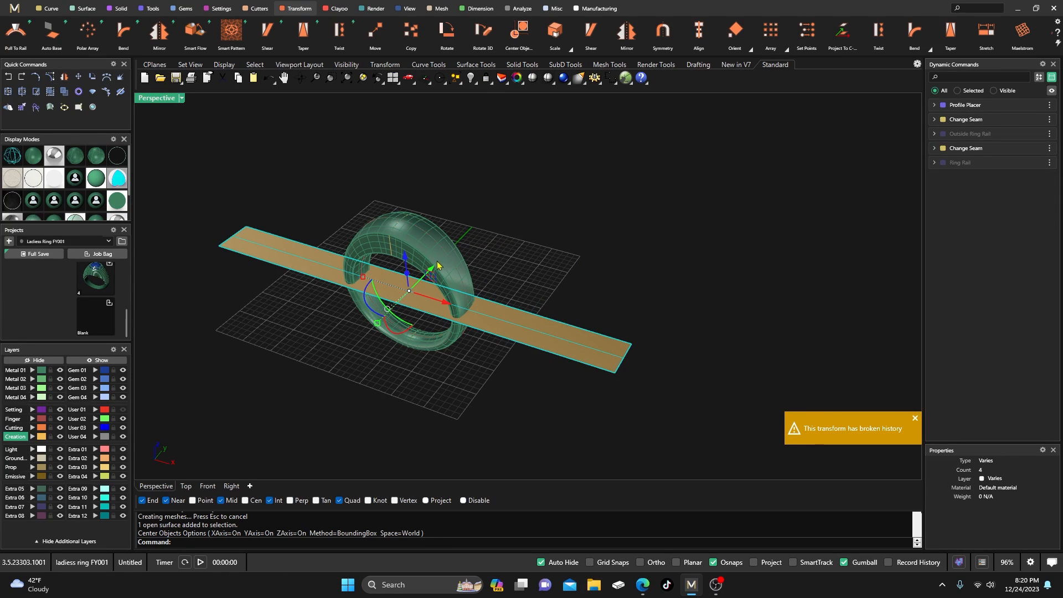
pyautogui.moveTo(434, 269); pyautogui.dragTo(536, 165)
pyautogui.click(528, 240)
# Step: Assign the flat base surface to the Ground Plane layer
pyautogui.moveTo(528, 240); pyautogui.dragTo(578, 293, button='right')
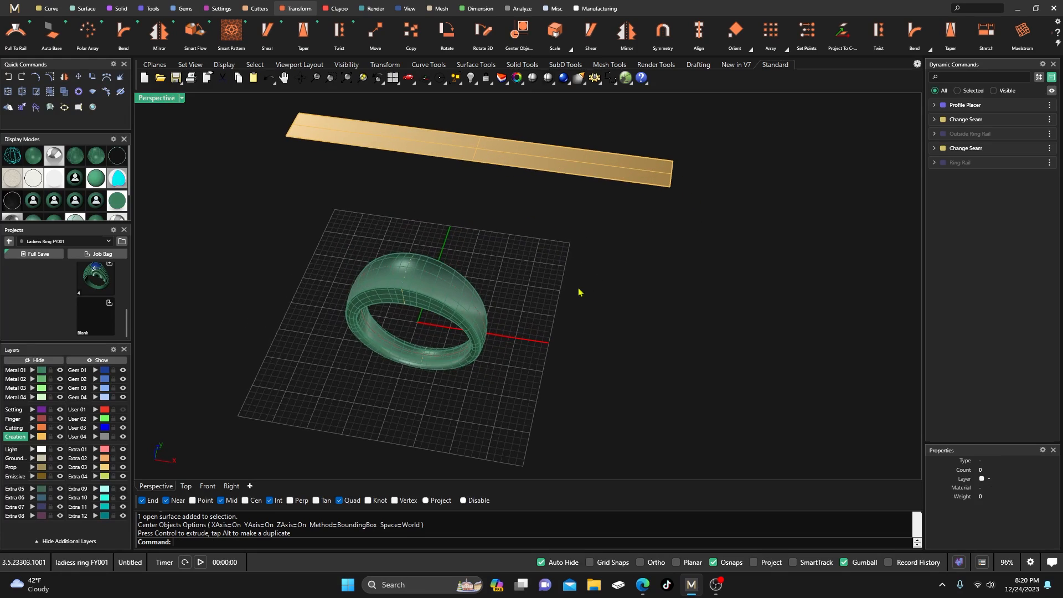
pyautogui.click(432, 149)
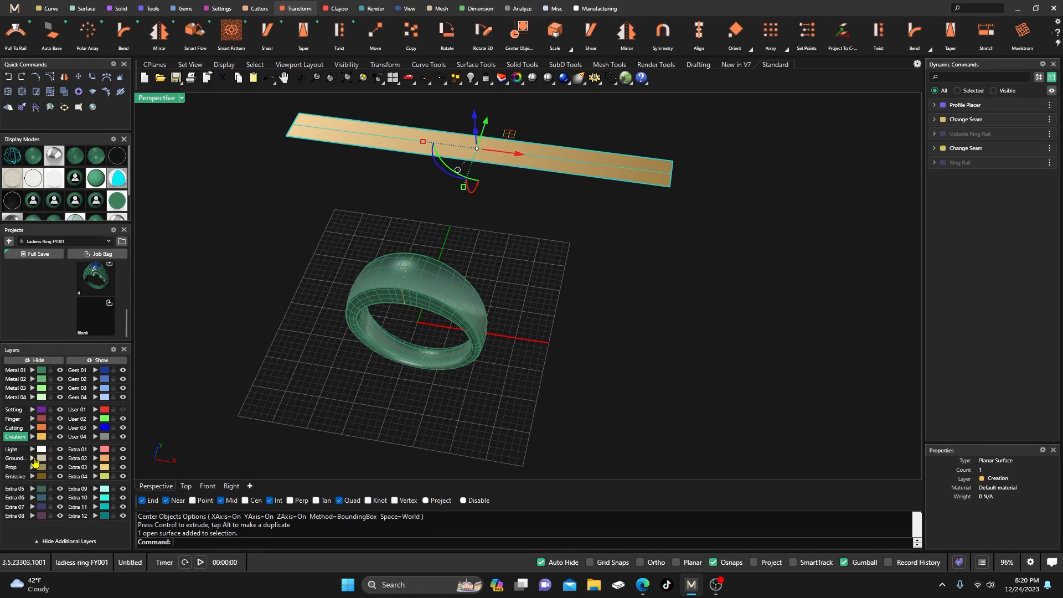
pyautogui.click(32, 459)
pyautogui.moveTo(466, 310); pyautogui.dragTo(442, 202, button='right')
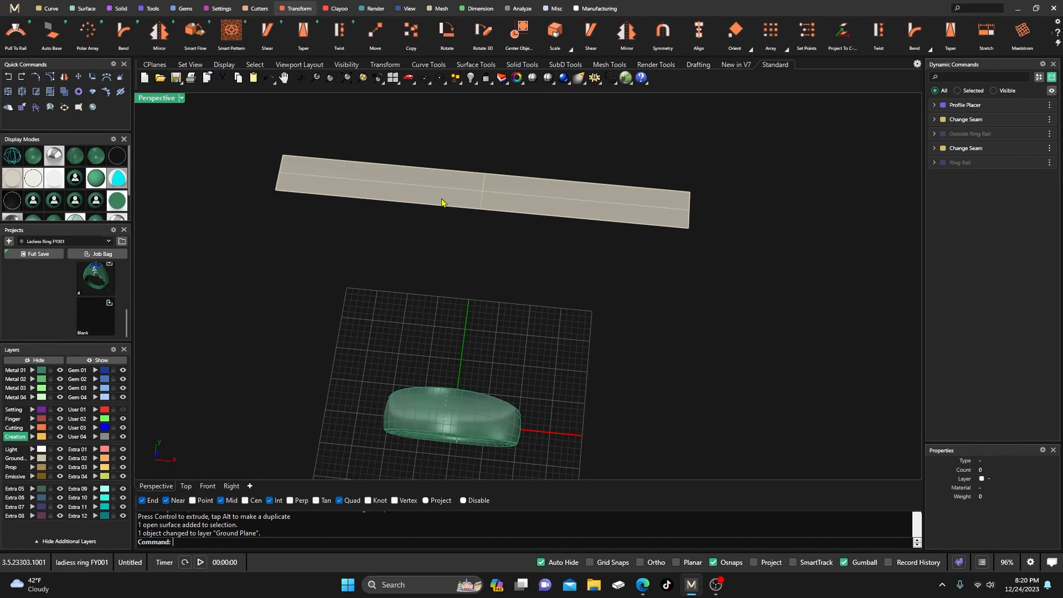
# Step: Duplicate the edges of the flat base surface as curves on the current Creation layer
pyautogui.click(79, 107)
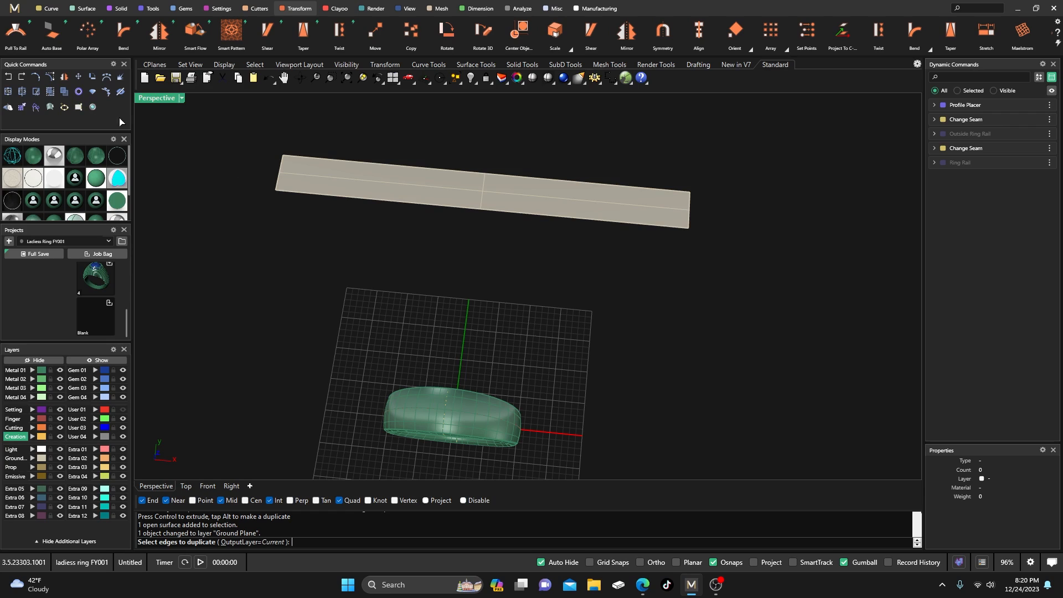
pyautogui.click(51, 8)
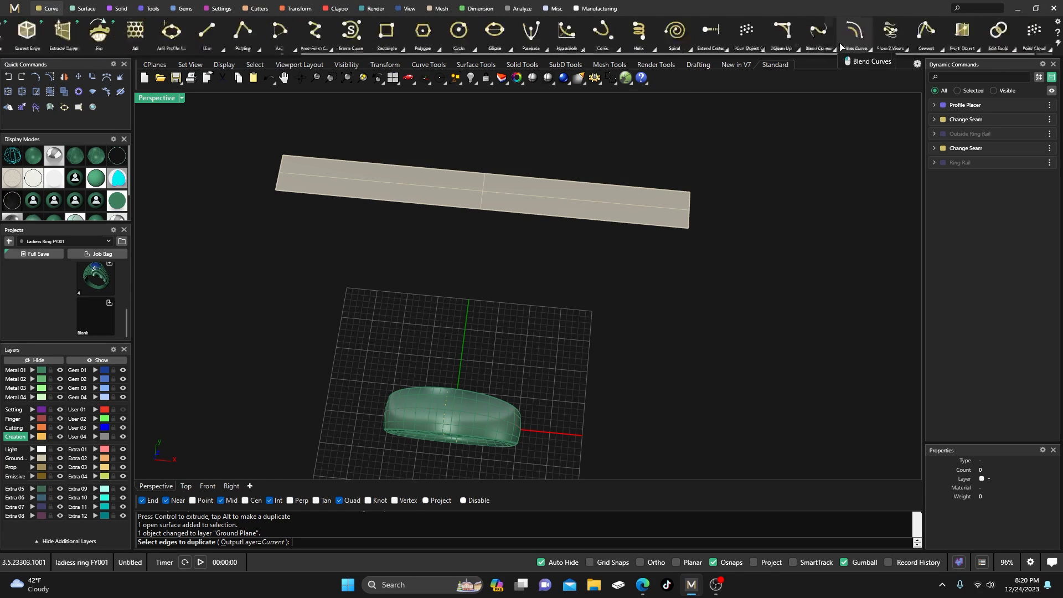
pyautogui.click(977, 51)
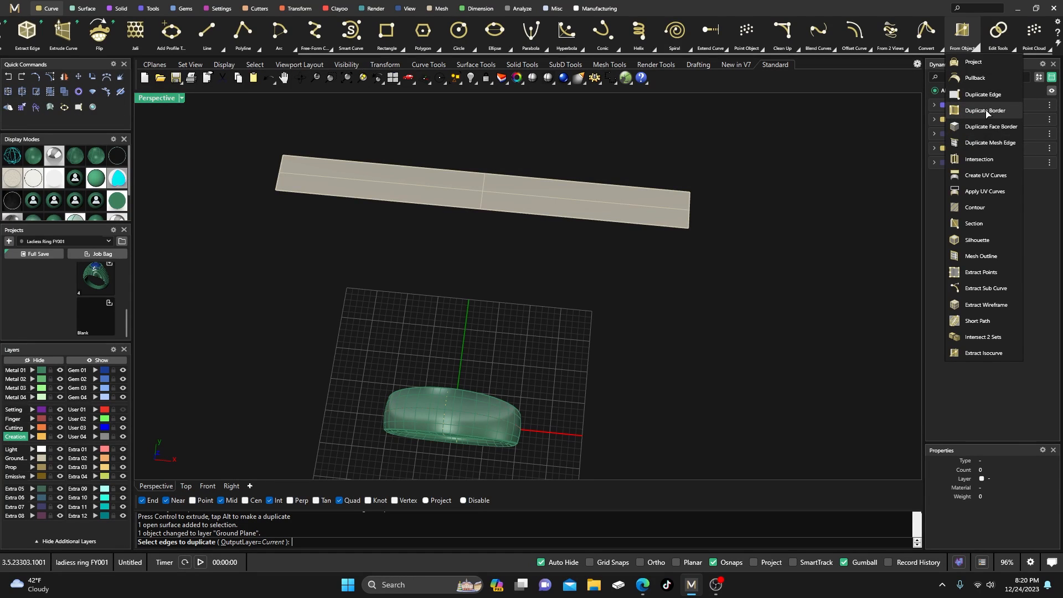
pyautogui.moveTo(235, 121); pyautogui.dragTo(782, 272)
pyautogui.press('Return')
pyautogui.press('Escape')
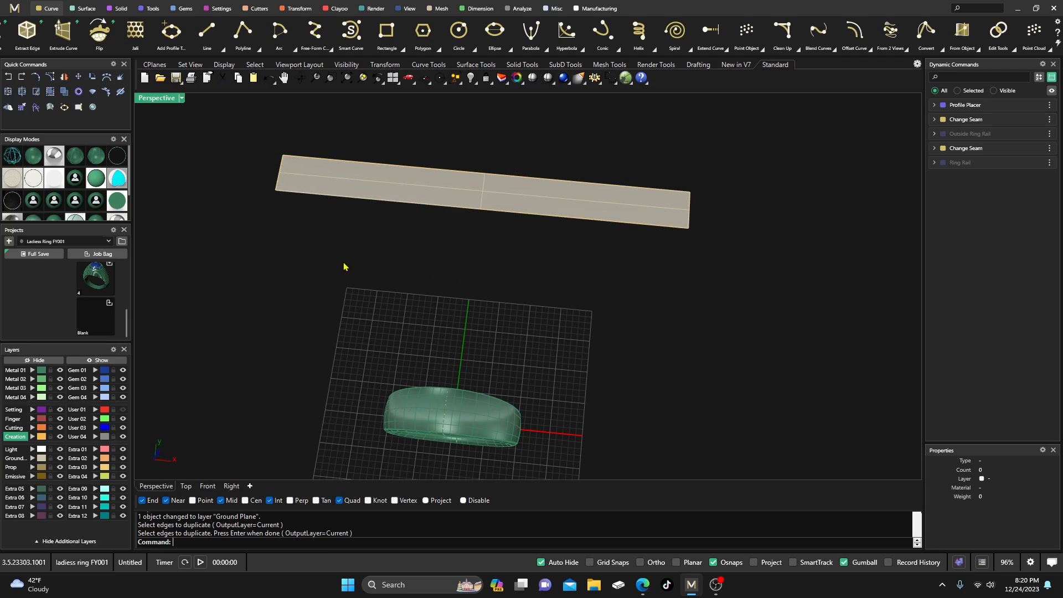
# Step: Hide the Ground Plane layer, assign the four duplicated edge curves to layer User 01, and show User 01
pyautogui.click(59, 459)
pyautogui.moveTo(249, 114); pyautogui.dragTo(745, 291)
pyautogui.click(93, 410)
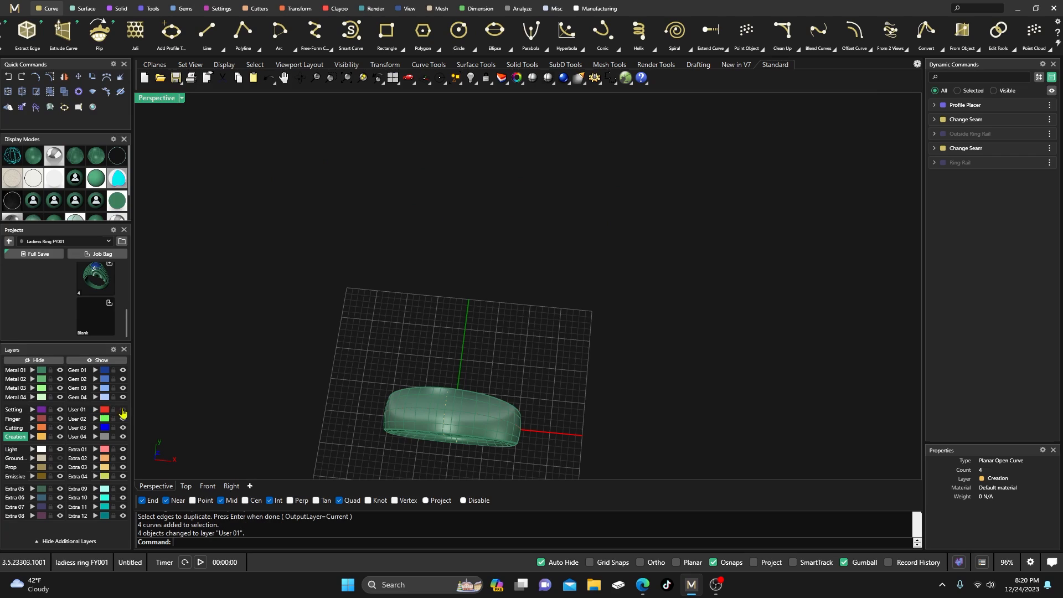
pyautogui.click(123, 410)
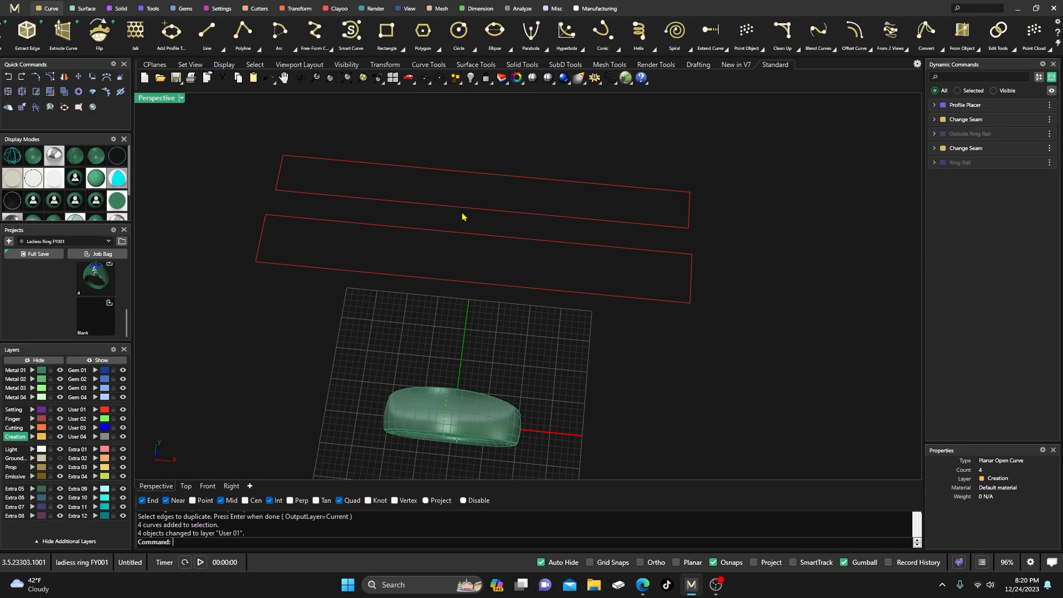
# Step: Delete the four rear outline curves that mark the edges of the flat base surface
pyautogui.moveTo(462, 216); pyautogui.dragTo(431, 139)
pyautogui.press('Delete')
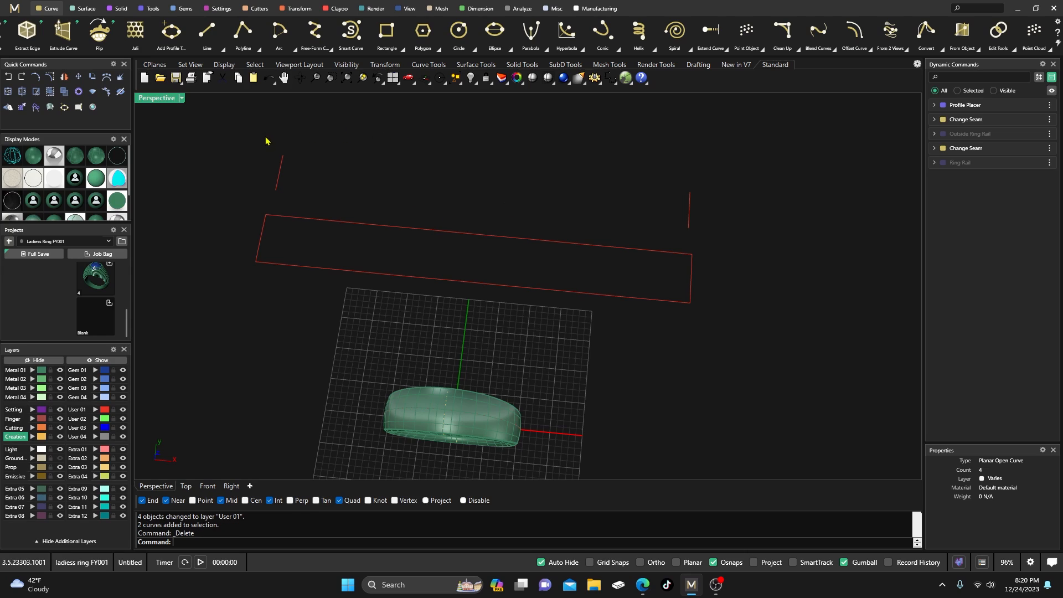
pyautogui.click(278, 173)
pyautogui.press('Delete')
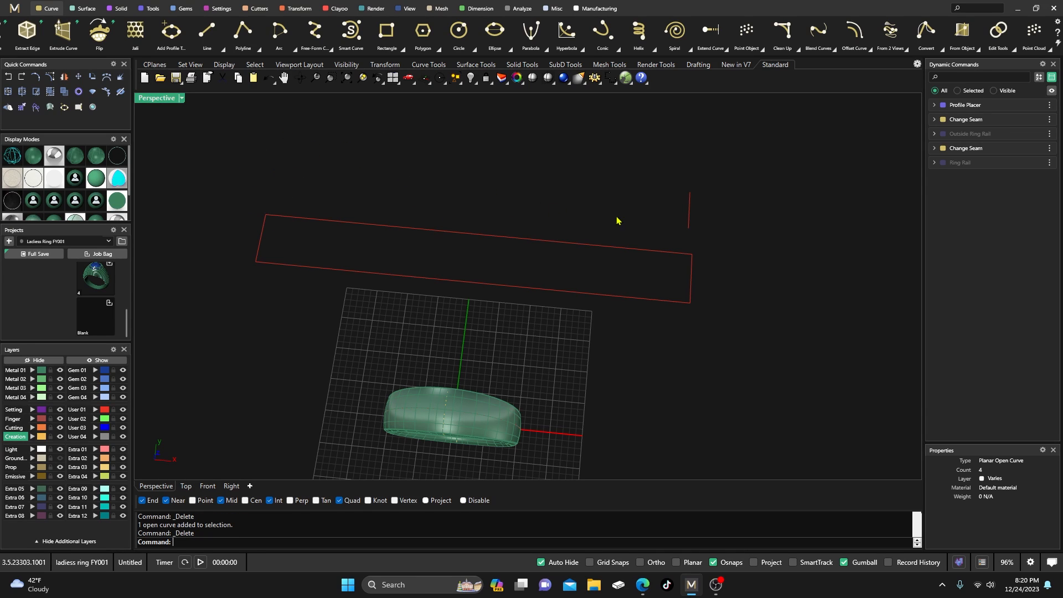
pyautogui.click(681, 220)
pyautogui.press('Delete')
# Step: Show the Ground Plane layer and delete the four old outline curves between the flat base and the ring
pyautogui.click(60, 459)
pyautogui.moveTo(409, 311); pyautogui.dragTo(357, 224)
pyautogui.press('Delete')
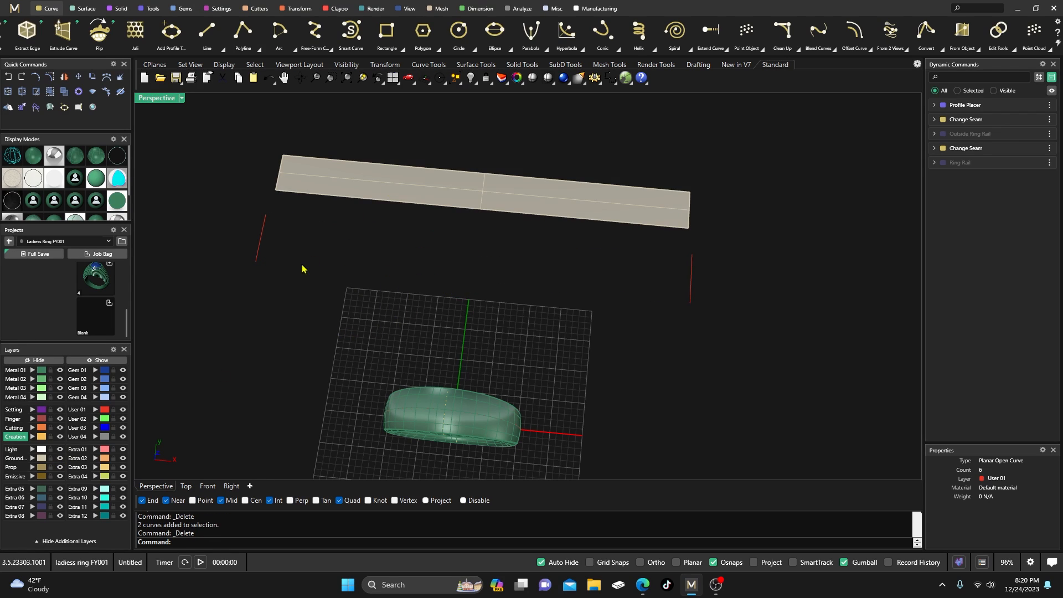
pyautogui.moveTo(302, 269); pyautogui.dragTo(238, 232)
pyautogui.press('Delete')
pyautogui.moveTo(760, 313); pyautogui.dragTo(676, 264)
pyautogui.press('Delete')
# Step: Duplicate all four edges of the flat base surface again as curves on the current layer
pyautogui.click(78, 106)
pyautogui.moveTo(235, 124); pyautogui.dragTo(729, 275)
pyautogui.press('Return')
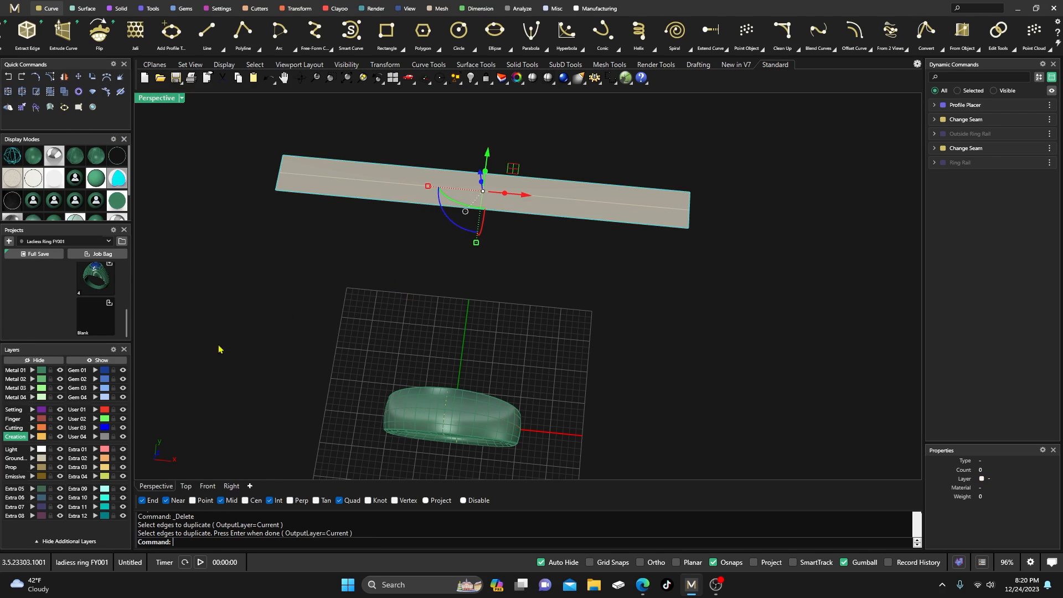
# Step: Hide the Ground Plane layer and assign the four fresh edge curves of the flat base to layer User 01
pyautogui.click(60, 457)
pyautogui.click(362, 310)
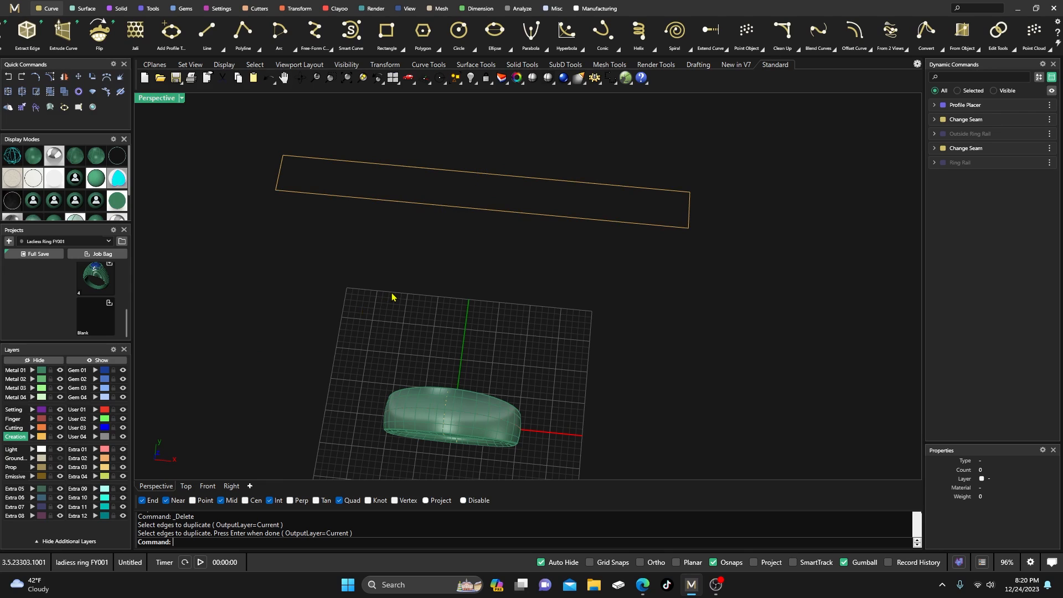
pyautogui.moveTo(391, 297); pyautogui.dragTo(313, 237, button='right')
pyautogui.moveTo(241, 132); pyautogui.dragTo(795, 269)
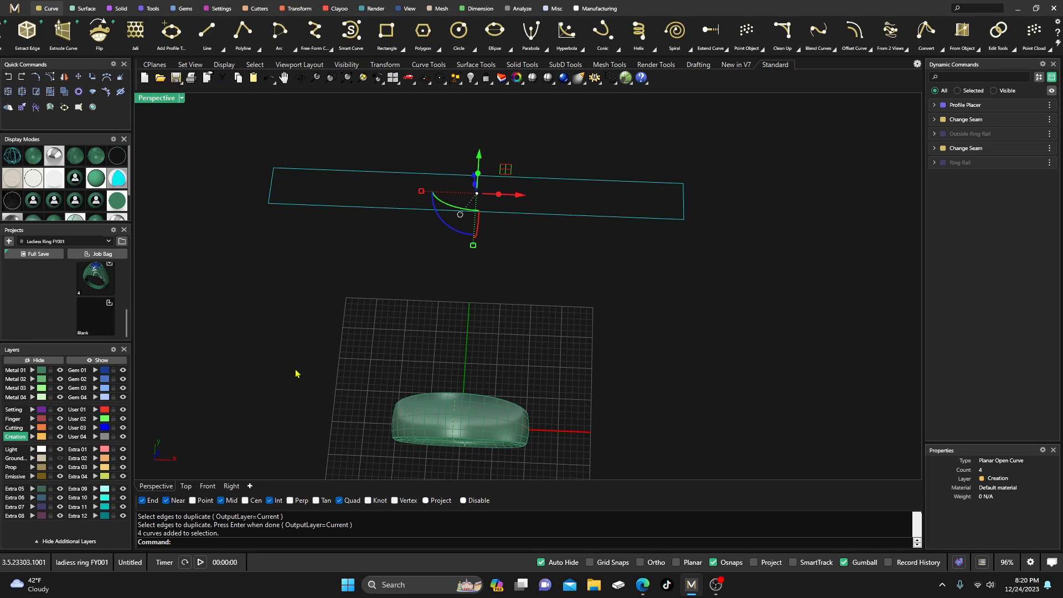
pyautogui.click(96, 411)
pyautogui.scroll(-2, 488, 389)
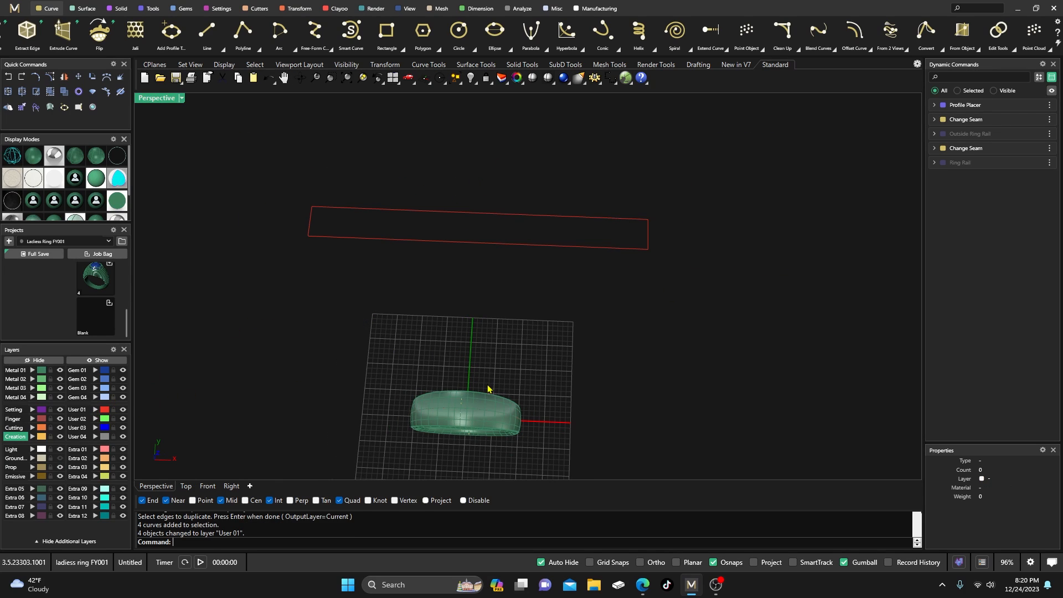
# Step: In the Top view of the four-view layout, draw a start-direction arc from the outline's rear edge midpoint to its front edge, right of centre
pyautogui.doubleClick(157, 98)
pyautogui.scroll(-5, 299, 216)
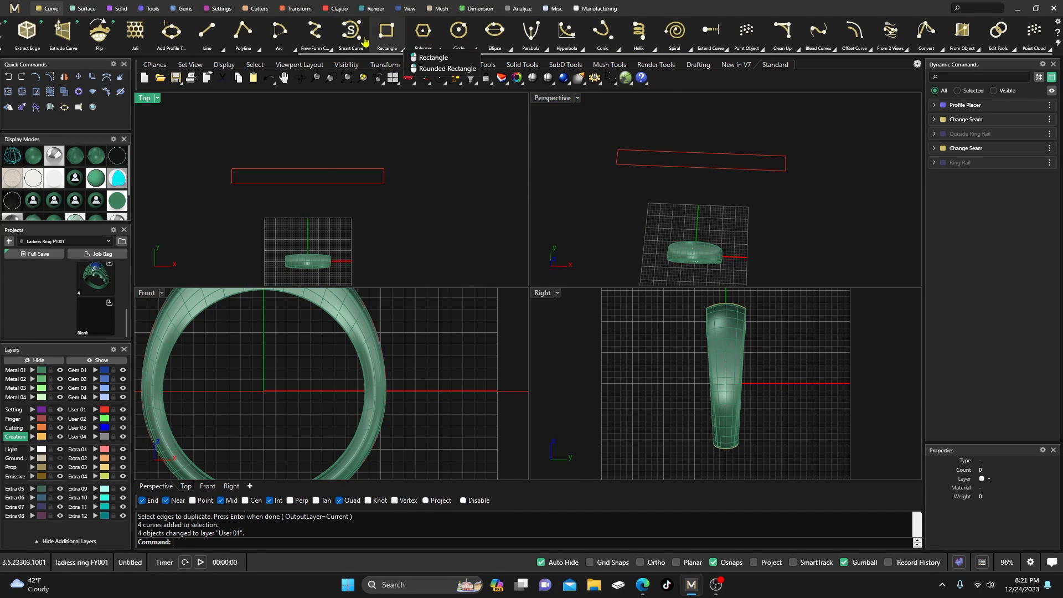
pyautogui.click(295, 51)
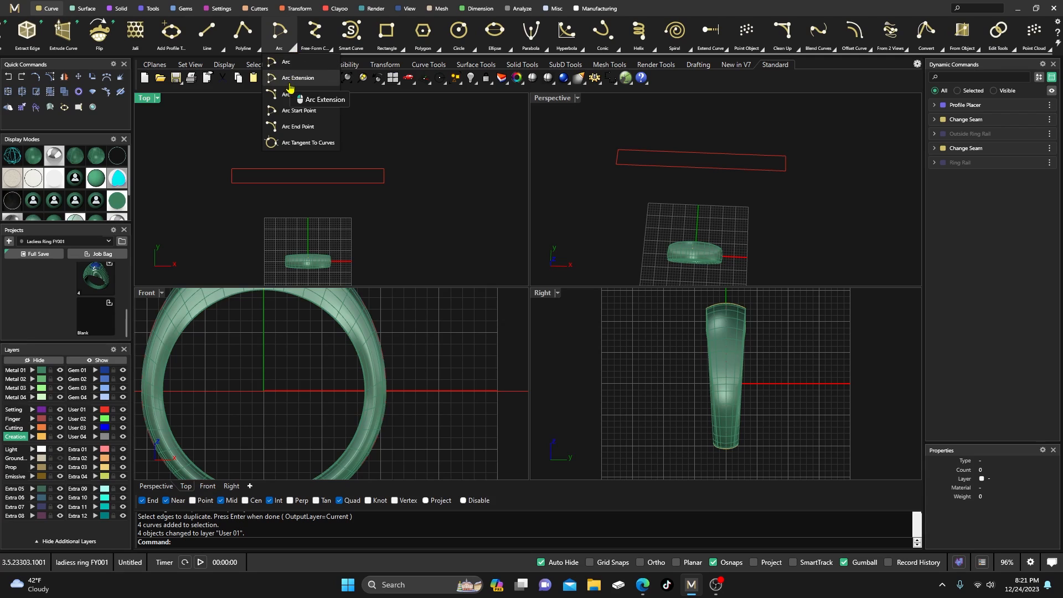
pyautogui.click(298, 110)
pyautogui.click(308, 169)
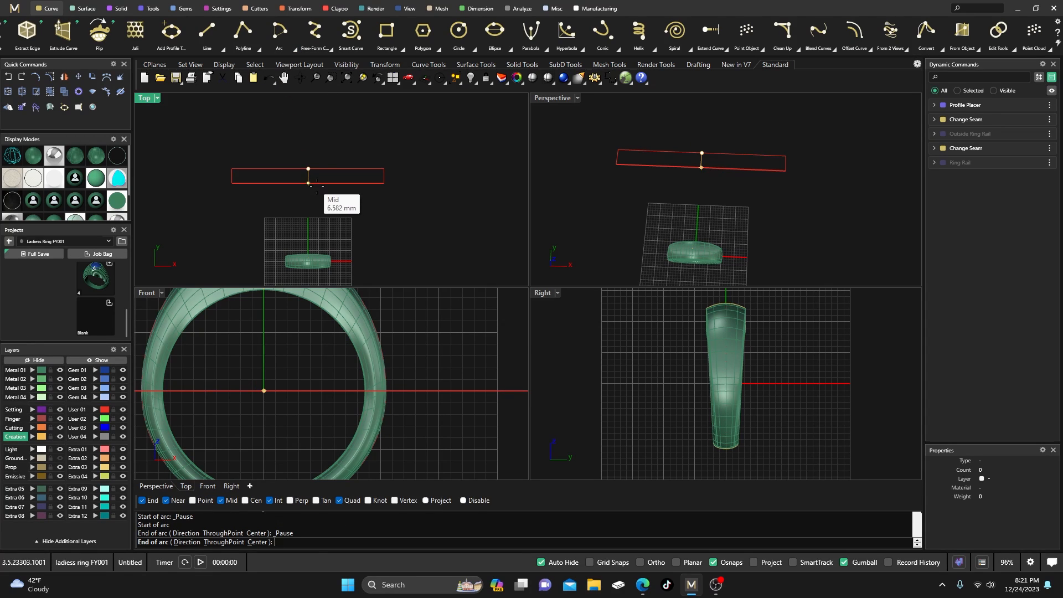
pyautogui.scroll(2, 313, 180)
pyautogui.click(302, 181)
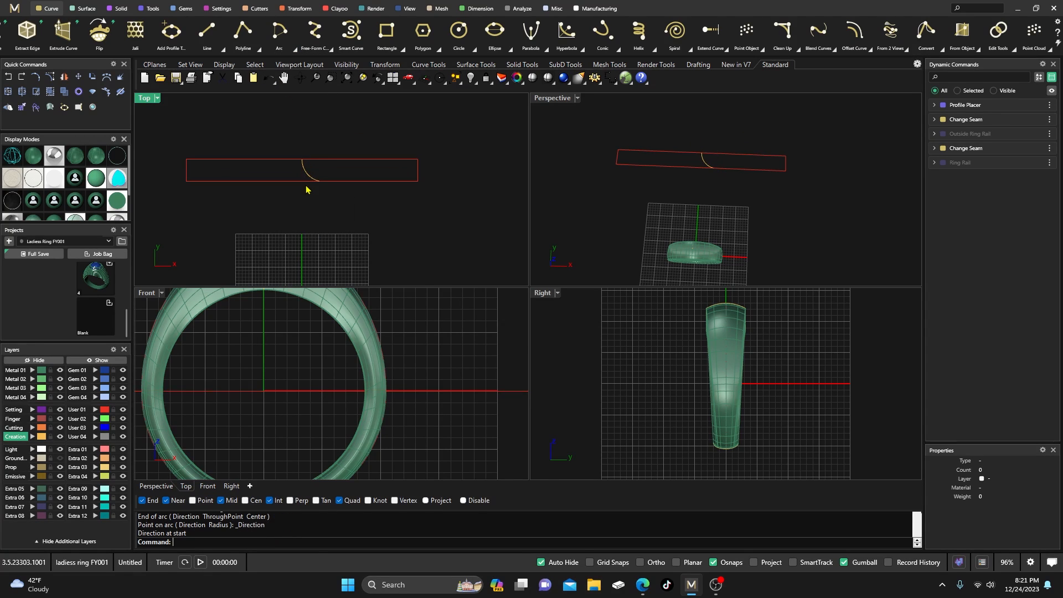
# Step: Copy the arc a short distance along positive X within the base outline
pyautogui.click(311, 180)
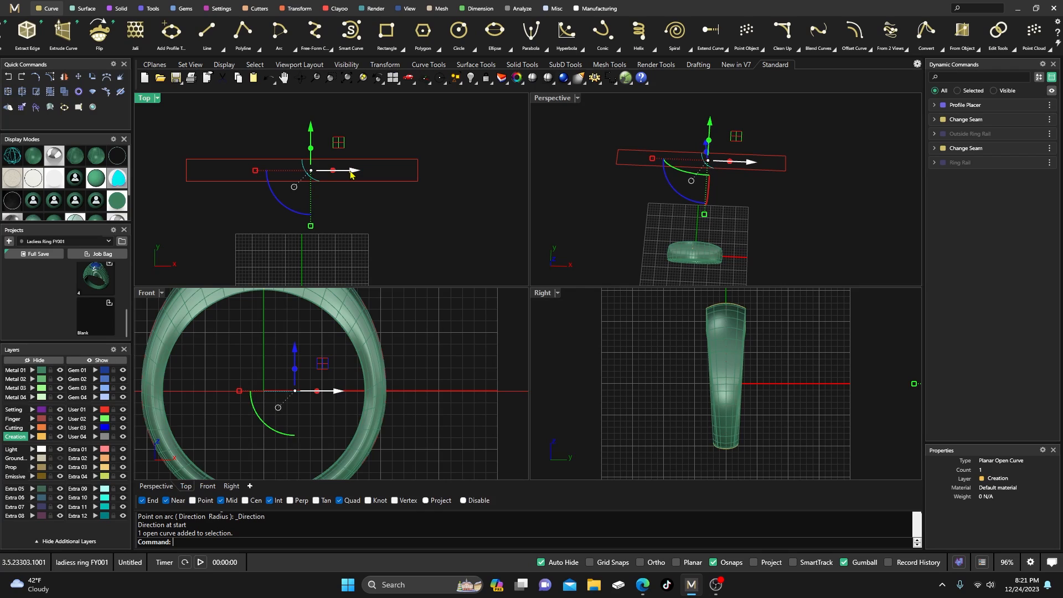
pyautogui.keyDown('alt'); pyautogui.moveTo(349, 172); pyautogui.dragTo(364, 171); pyautogui.keyUp('alt')
pyautogui.click(310, 128)
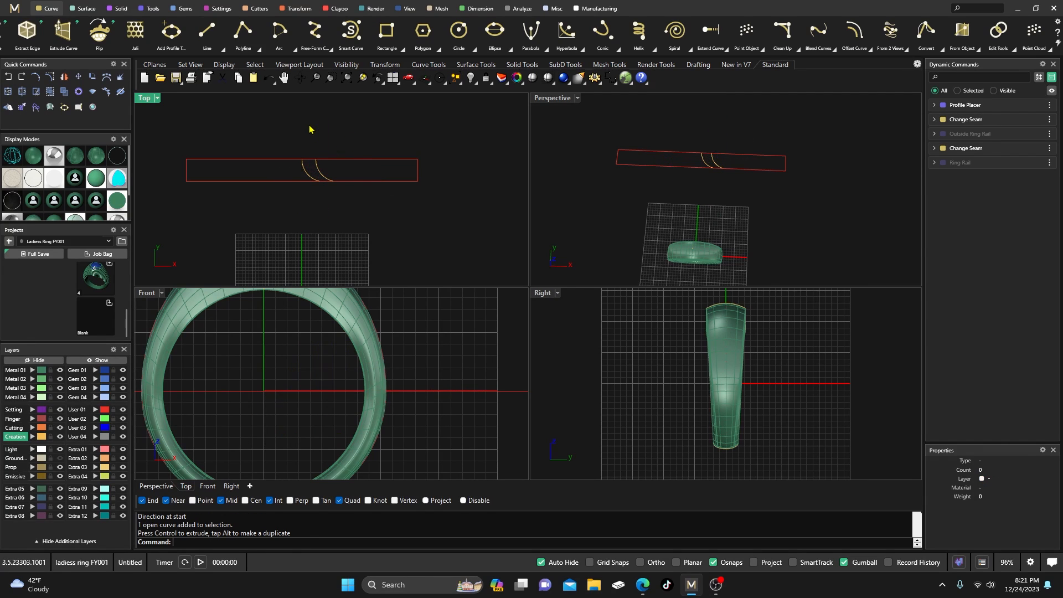
# Step: Loft a surface between the two arcs with the LoftNormal type and Closed off
pyautogui.click(86, 8)
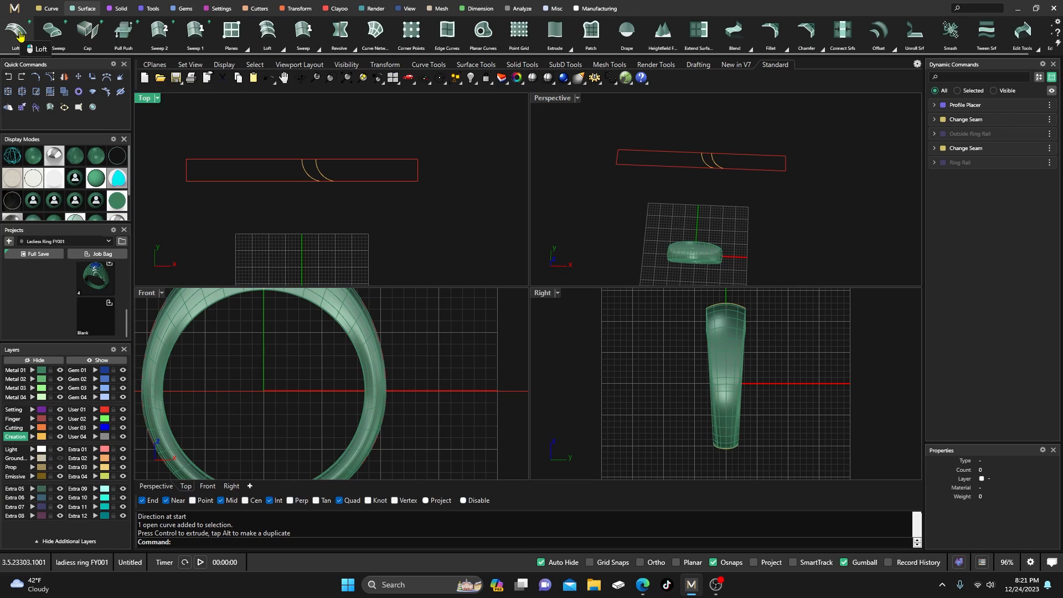
pyautogui.scroll(5, 304, 171)
pyautogui.click(307, 174)
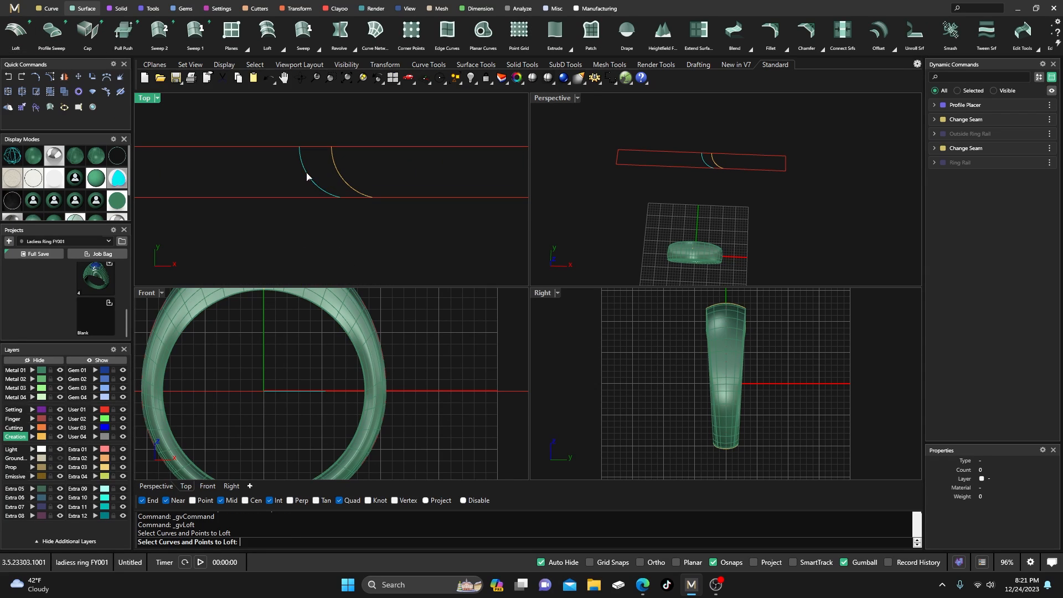
pyautogui.click(338, 175)
pyautogui.press('Return')
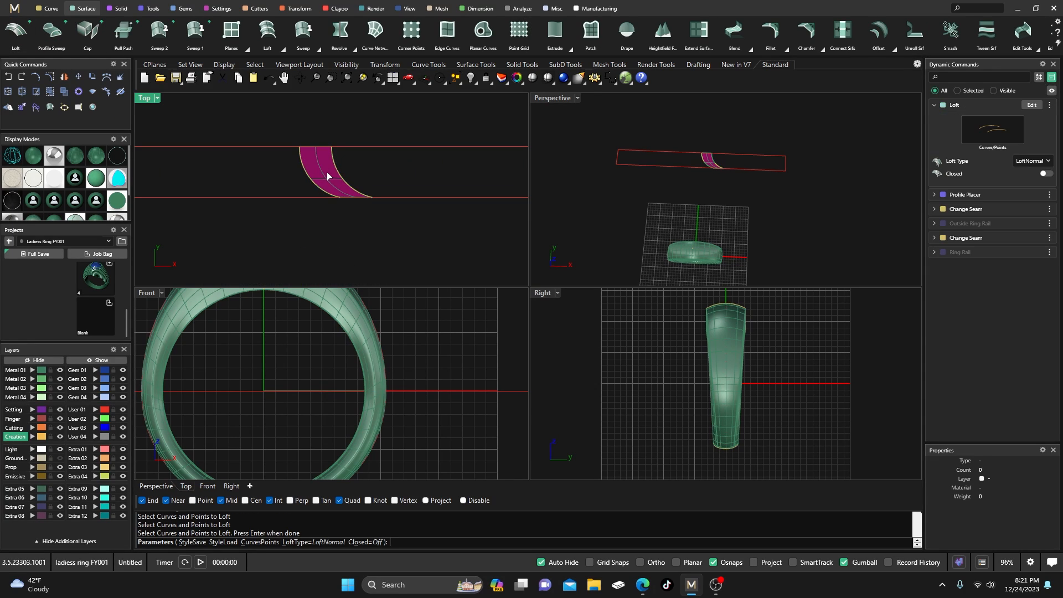
pyautogui.press('Return')
# Step: Move the left arc slightly along positive X to narrow the lofted strip
pyautogui.click(310, 184)
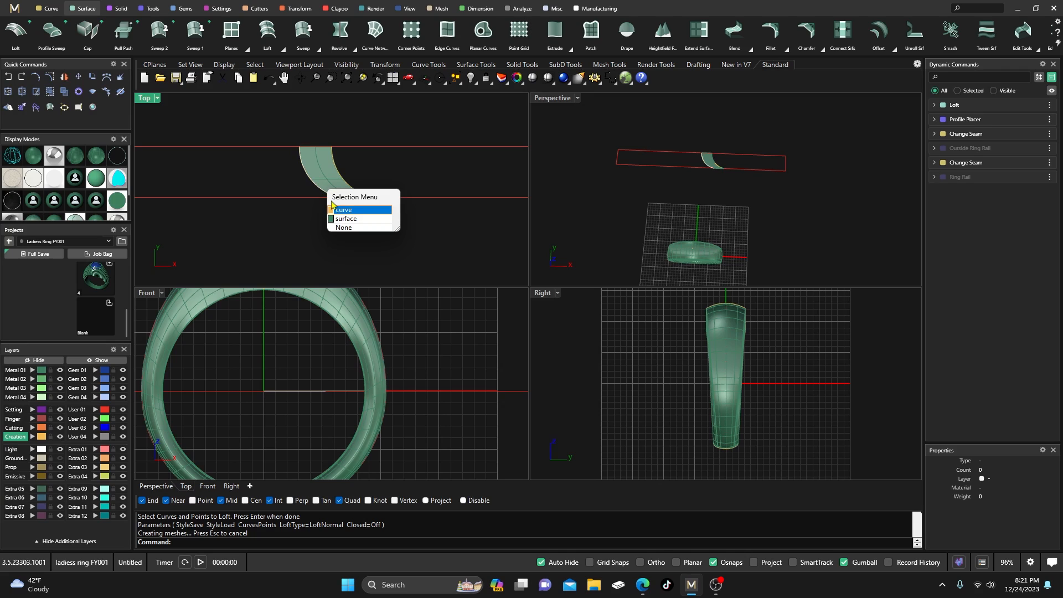
pyautogui.click(335, 209)
pyautogui.moveTo(361, 175)
pyautogui.mouseDown()
pyautogui.moveTo(342, 174)
pyautogui.moveTo(371, 175)
pyautogui.mouseUp()
pyautogui.click(349, 114)
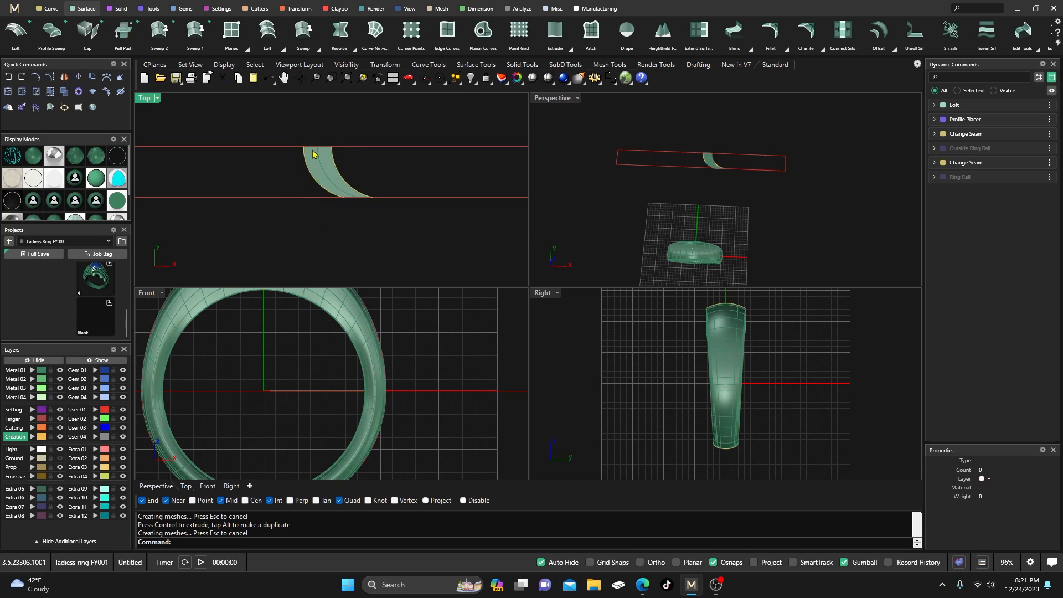
# Step: Extrude the lofted strip upward along Z into a solid and check it in the Perspective view
pyautogui.scroll(-3, 340, 188)
pyautogui.click(321, 179)
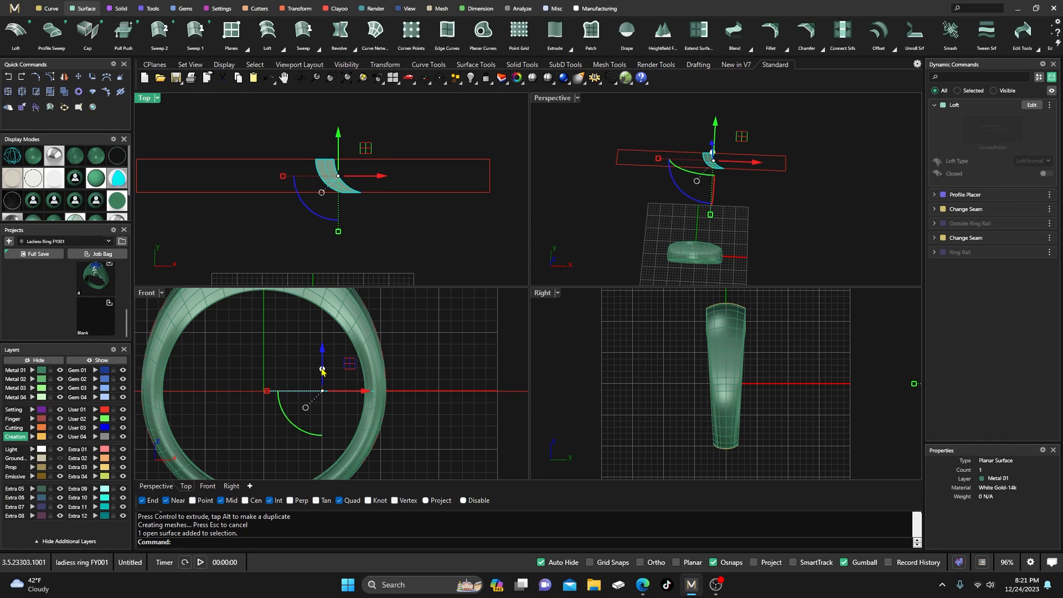
pyautogui.moveTo(324, 370); pyautogui.dragTo(327, 346)
pyautogui.click(617, 191)
pyautogui.scroll(5, 719, 166)
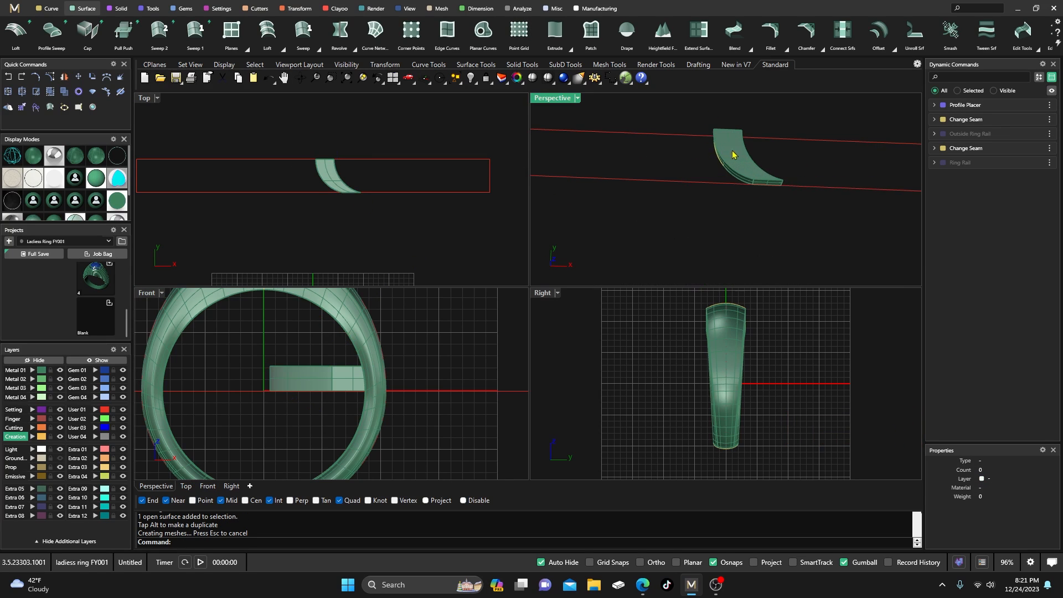
pyautogui.click(743, 177)
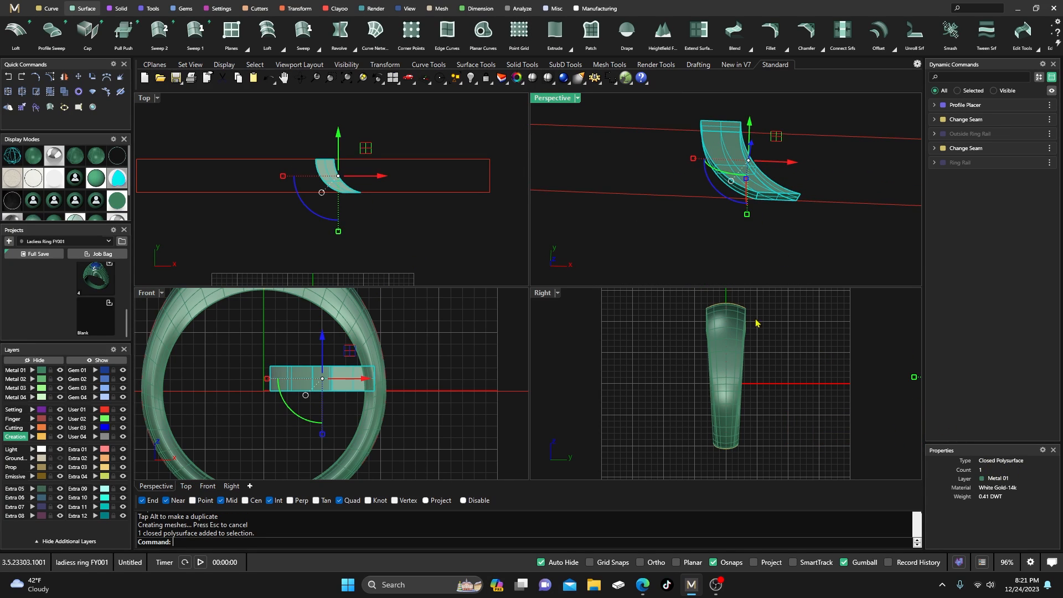
pyautogui.click(631, 234)
pyautogui.scroll(-2, 610, 209)
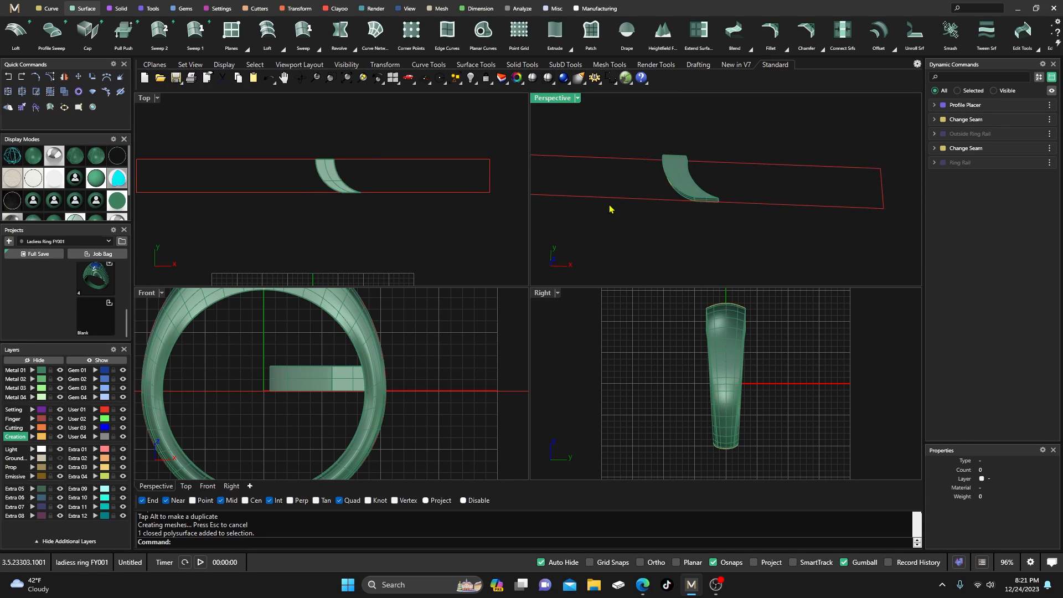
# Step: Show the Ground Plane layer and start a Smart Flow with the flat base as base surface and the ring's outer surface as destination
pyautogui.click(61, 459)
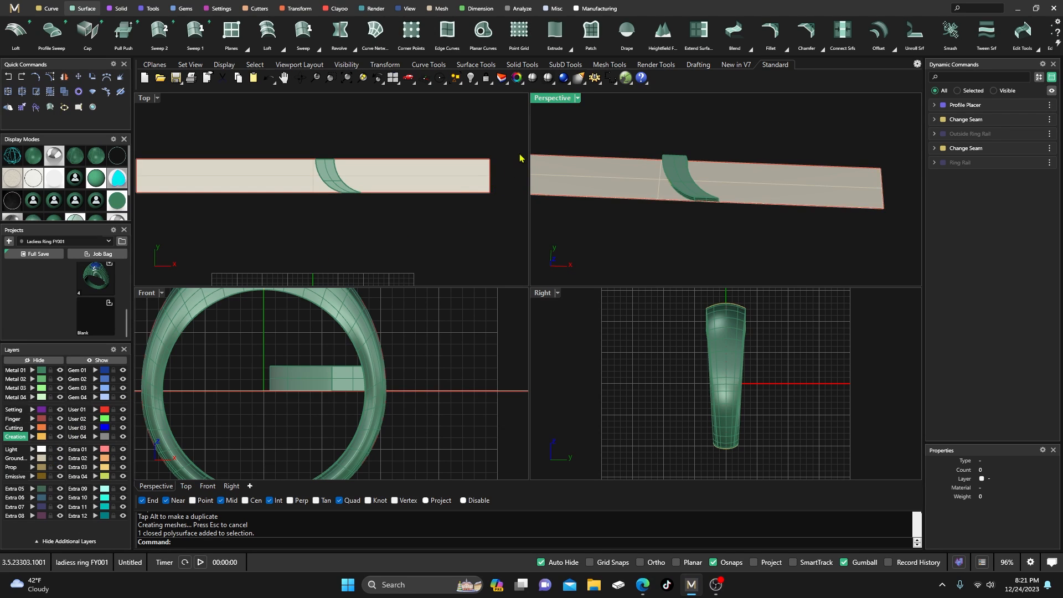
pyautogui.click(297, 9)
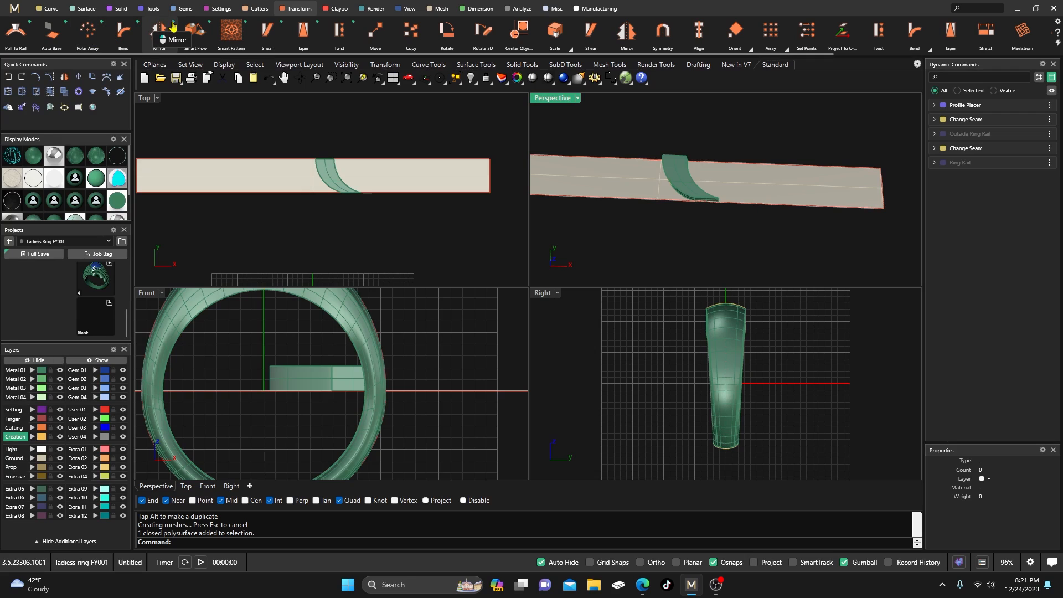
pyautogui.click(195, 37)
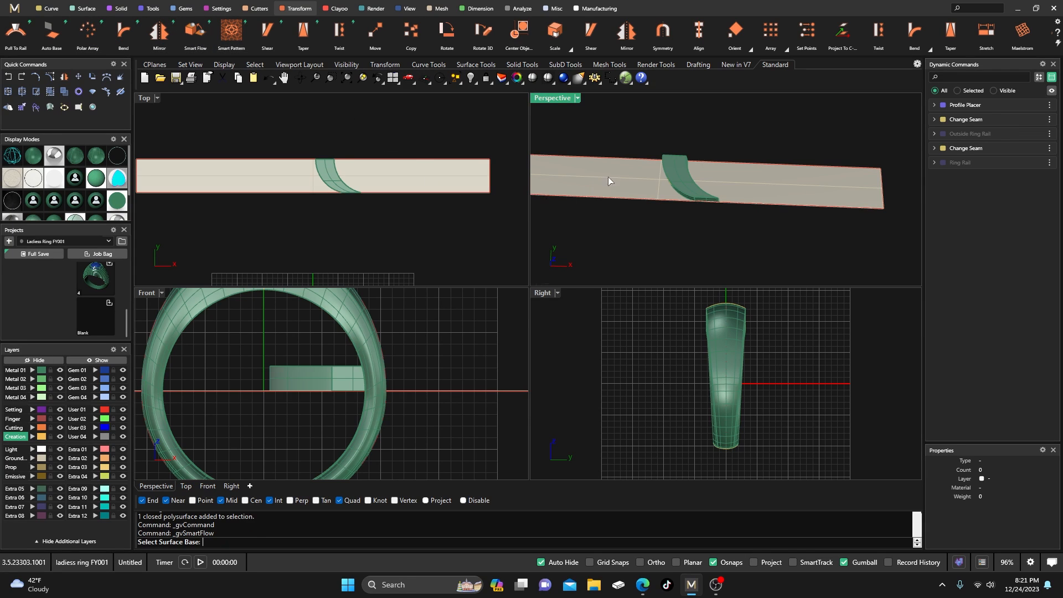
pyautogui.scroll(-4, 608, 177)
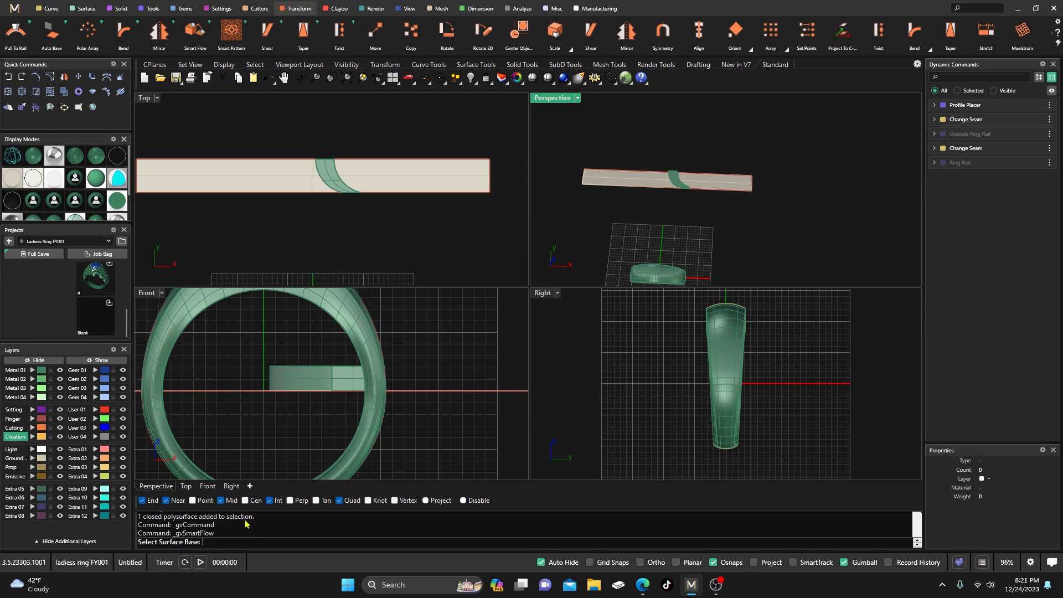
pyautogui.scroll(2, 589, 188)
pyautogui.click(588, 180)
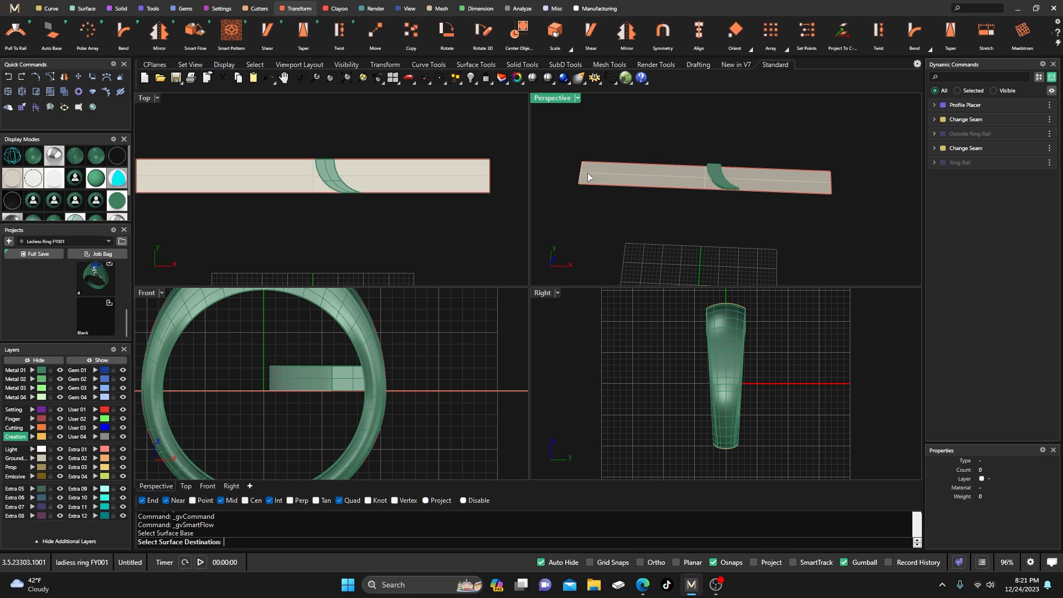
pyautogui.scroll(-5, 587, 173)
pyautogui.scroll(3, 611, 234)
pyautogui.scroll(6, 611, 234)
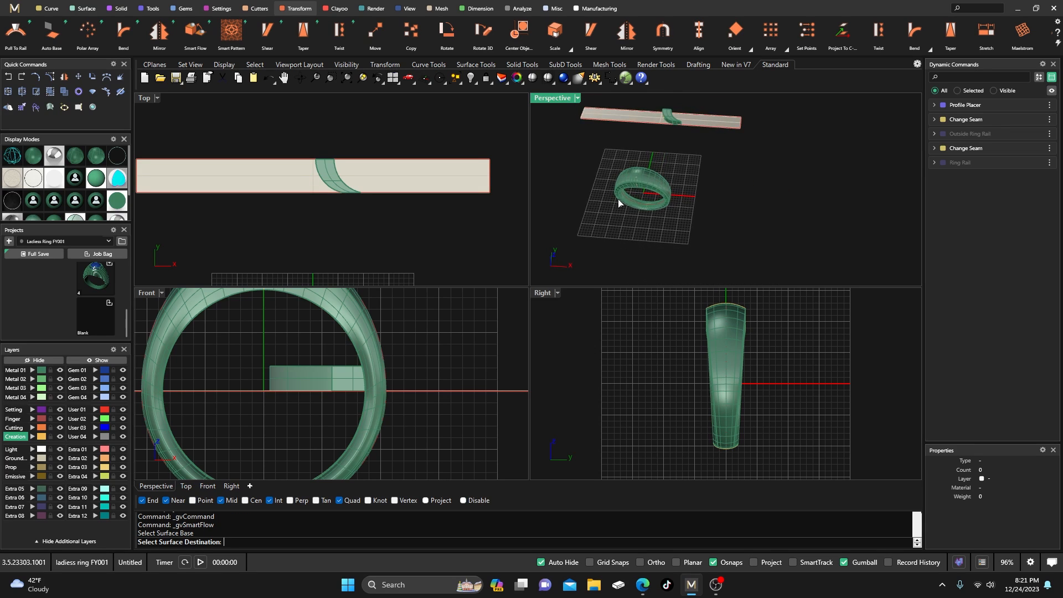
pyautogui.click(655, 197)
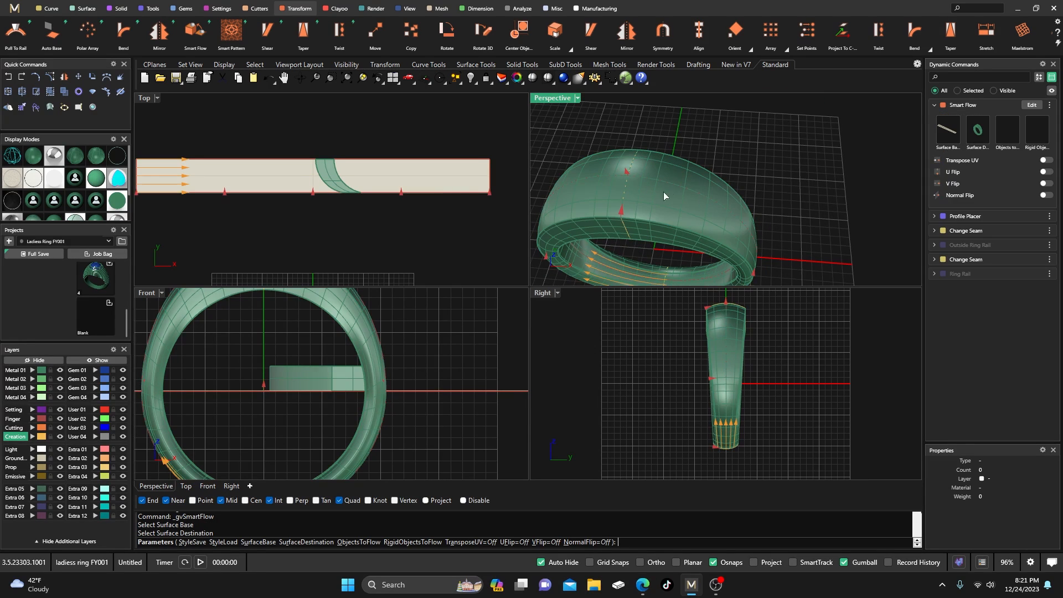
# Step: Add the extruded curved strip as the object to flow in Smart Flow
pyautogui.click(1006, 135)
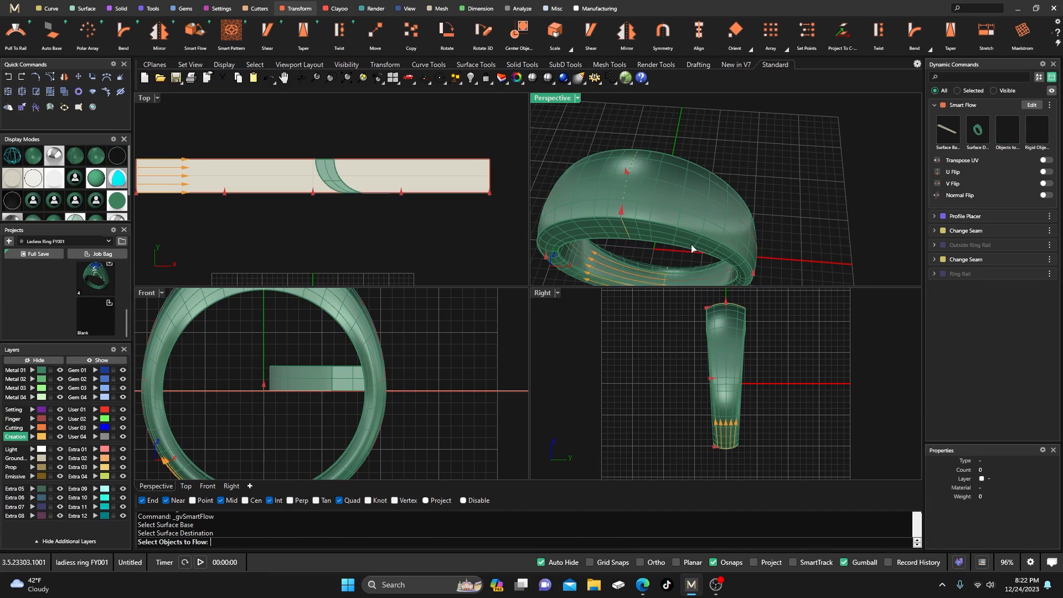
pyautogui.scroll(-4, 714, 138)
pyautogui.scroll(3, 727, 102)
pyautogui.click(696, 134)
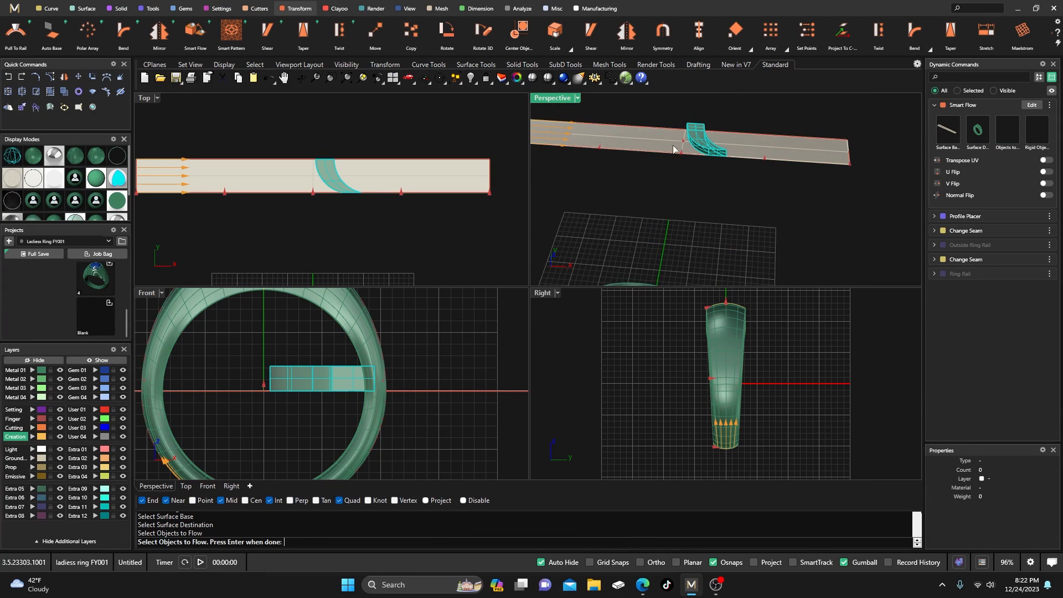
pyautogui.scroll(-3, 678, 161)
pyautogui.press('Return')
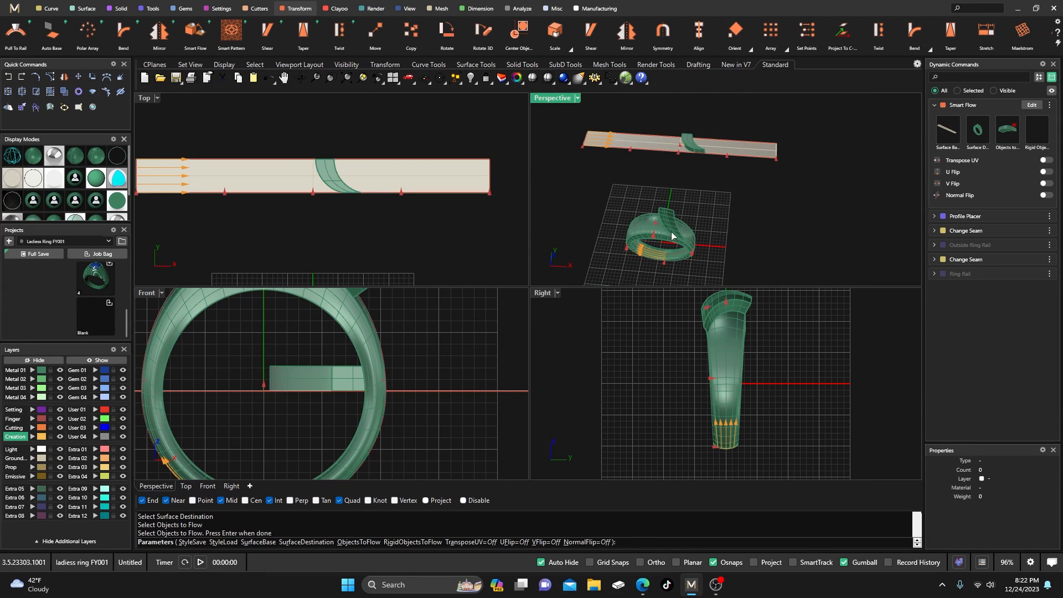
# Step: Review the flowed strip on the ring in a maximized Perspective view and accept the Smart Flow
pyautogui.scroll(2, 672, 236)
pyautogui.doubleClick(552, 98)
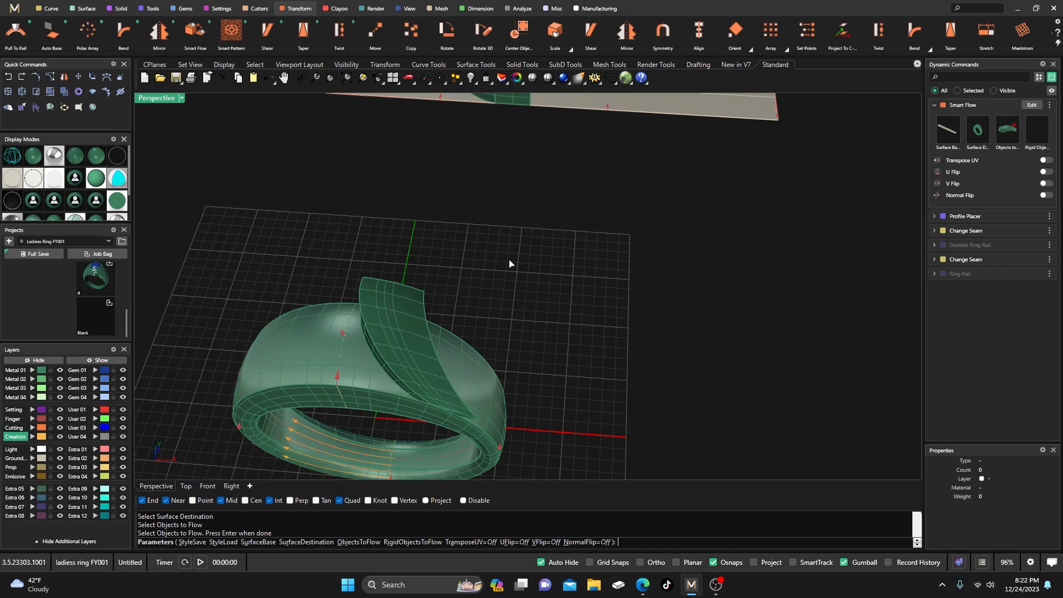
pyautogui.scroll(-5, 510, 263)
pyautogui.moveTo(497, 222); pyautogui.dragTo(440, 312, button='right')
pyautogui.scroll(5, 473, 267)
pyautogui.scroll(-5, 466, 264)
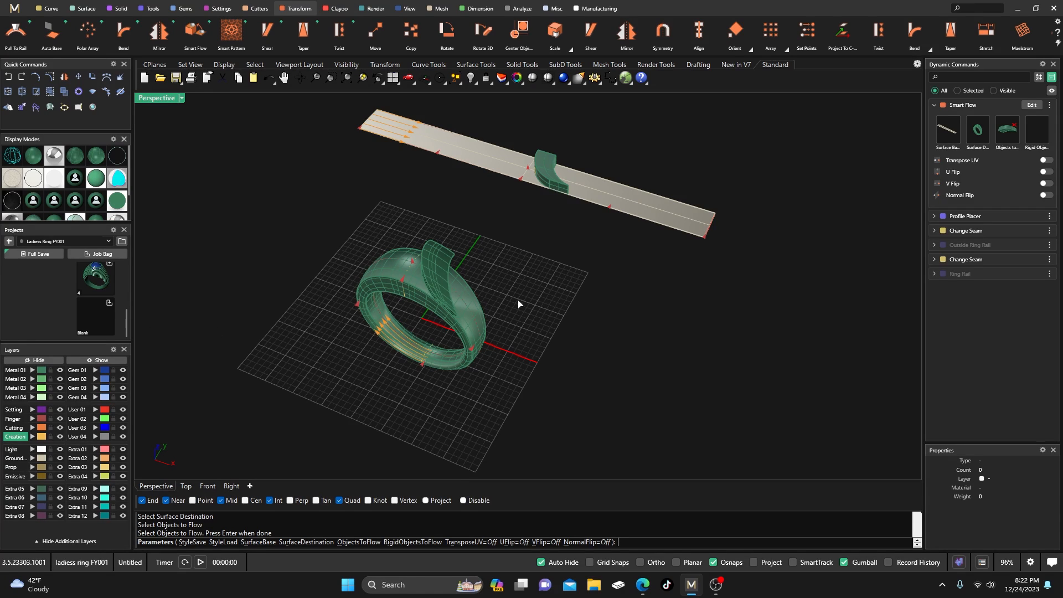
pyautogui.scroll(-3, 518, 304)
pyautogui.press('Delete')
pyautogui.press('Delete')
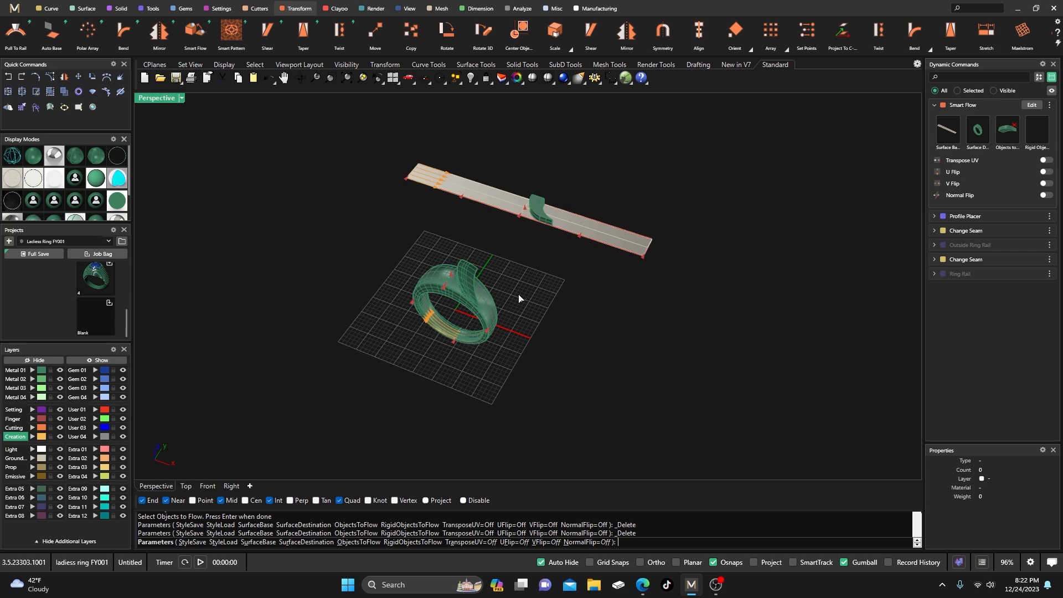
pyautogui.scroll(-2, 518, 299)
pyautogui.rightClick(519, 299)
pyautogui.scroll(4, 523, 290)
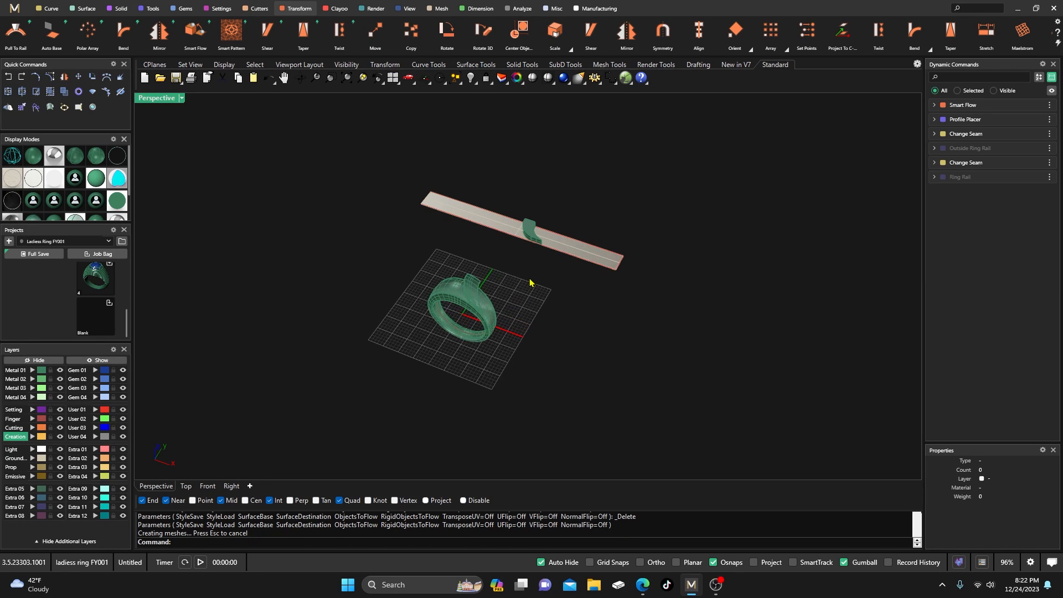
pyautogui.moveTo(530, 283); pyautogui.dragTo(524, 256, button='right')
pyautogui.scroll(5, 543, 285)
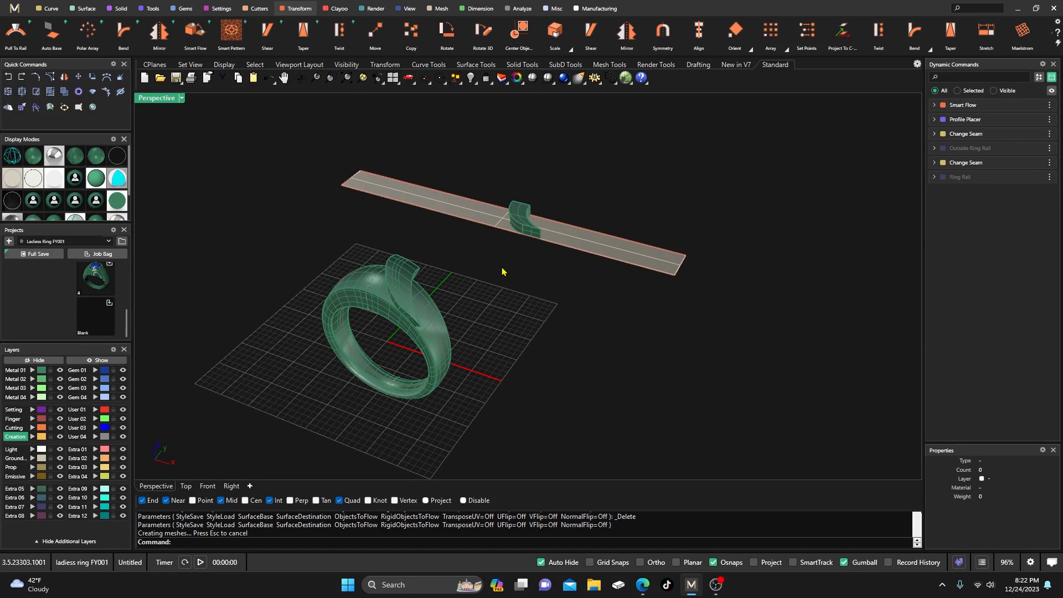
pyautogui.scroll(-2, 493, 270)
pyautogui.moveTo(493, 271); pyautogui.dragTo(500, 290, button='right')
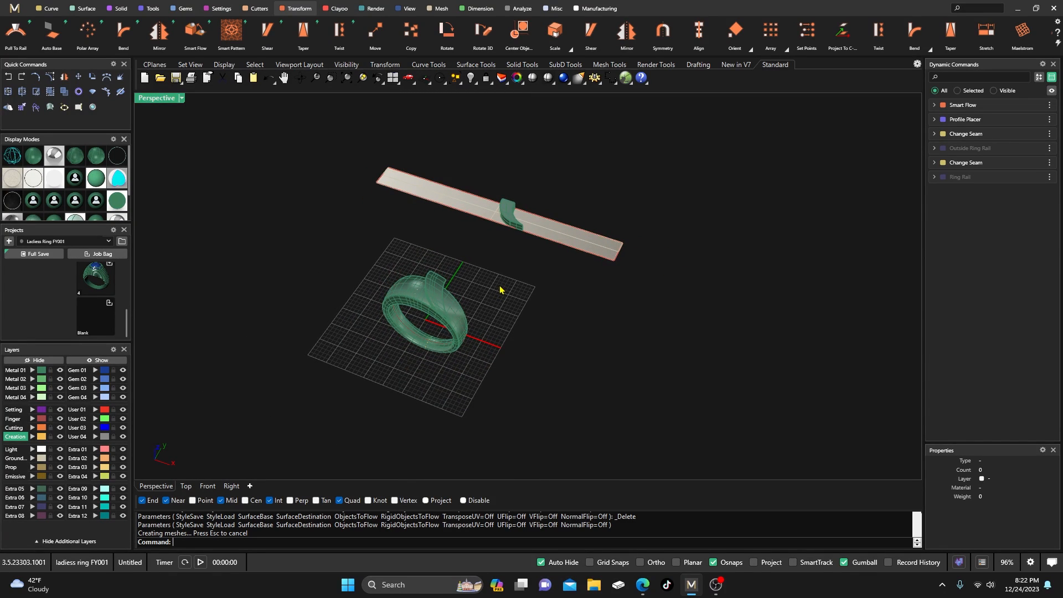